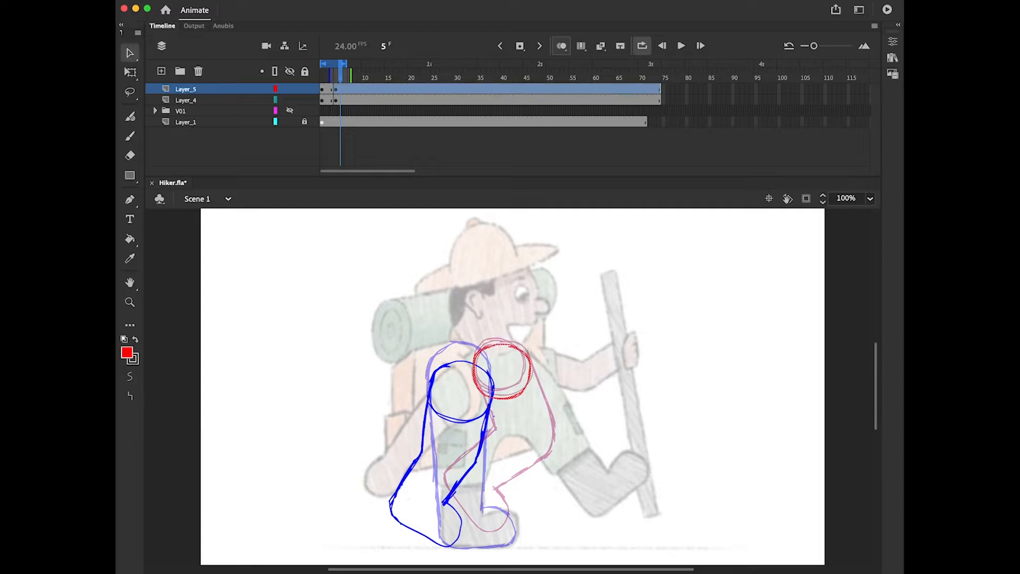
Sketch the red lower leg and boot at frame 5, lower it to the ground, rotate it clockwise, and join it to the hip
key(b)
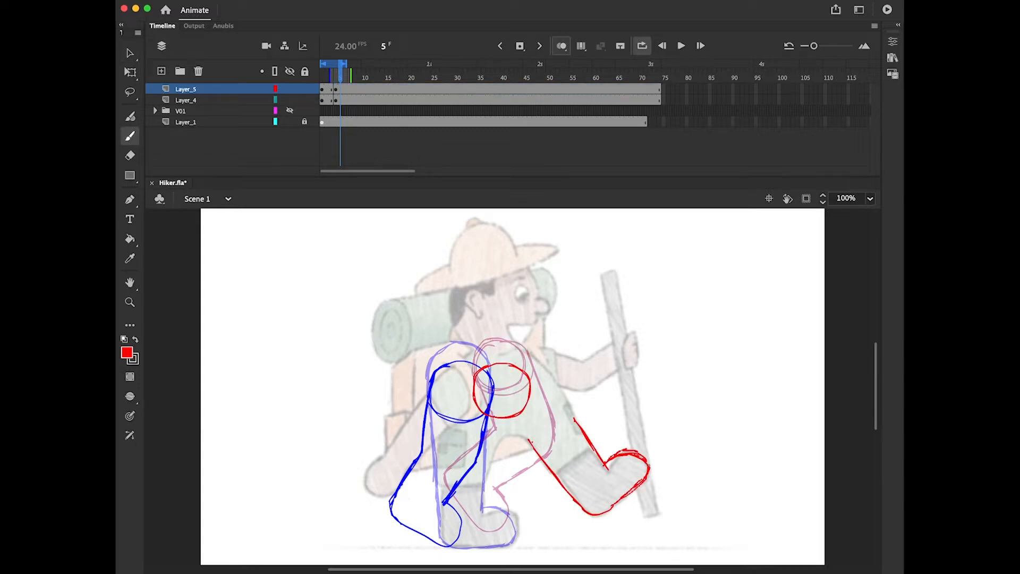
key(v)
drag(594, 449, 581, 477)
click(128, 71)
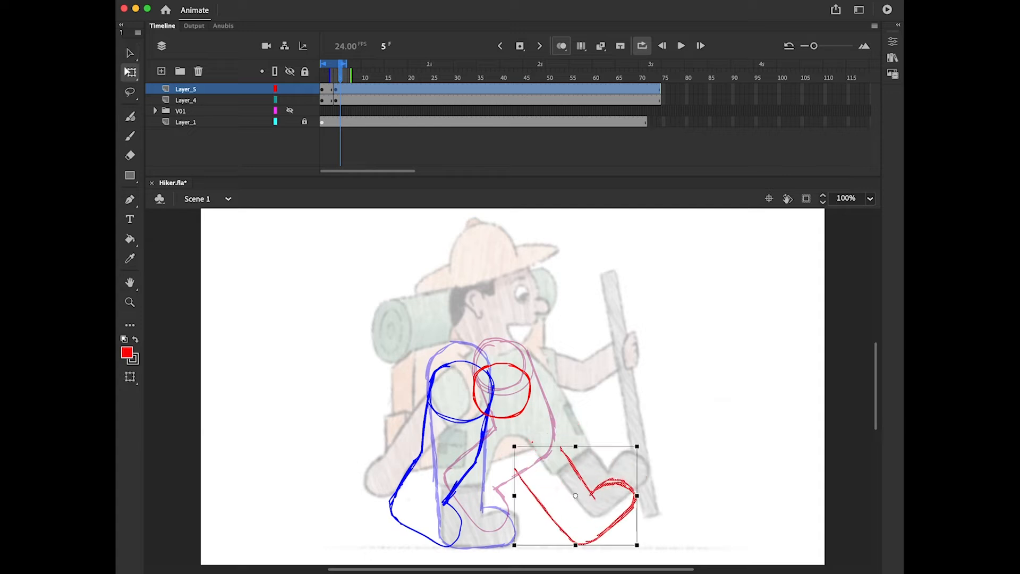
mouse_move(639, 445)
mouse_down()
mouse_move(660, 456)
mouse_move(627, 444)
mouse_move(633, 452)
mouse_up()
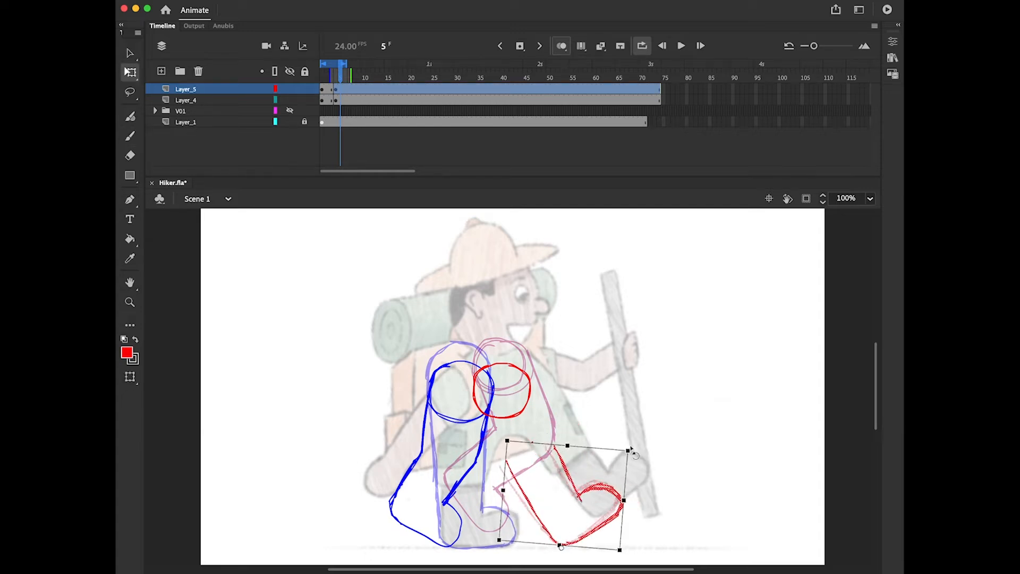
key(b)
key(Return)
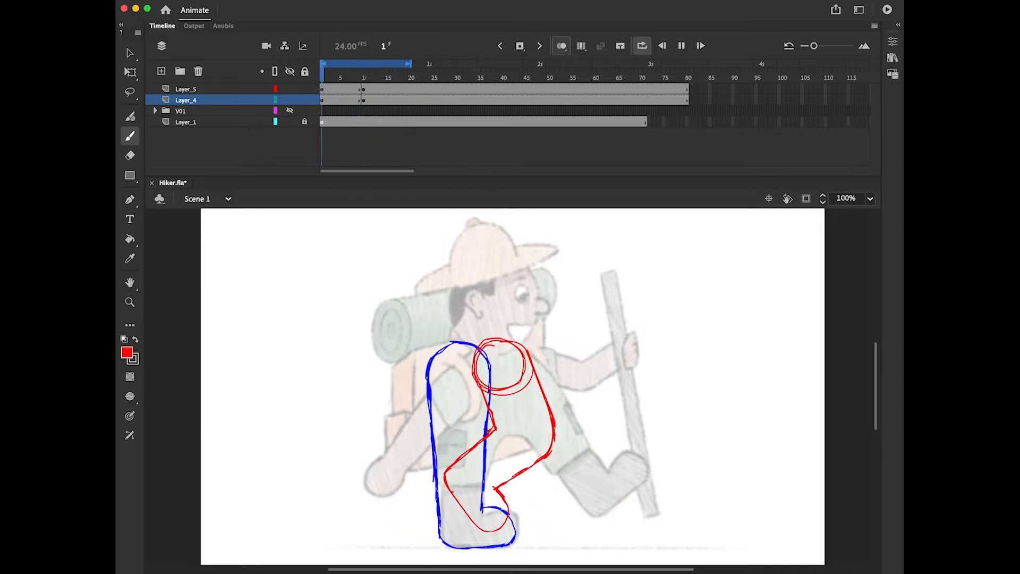
Move the blue lower leg at frame 12 down and farther behind the body
key(Return)
click(128, 72)
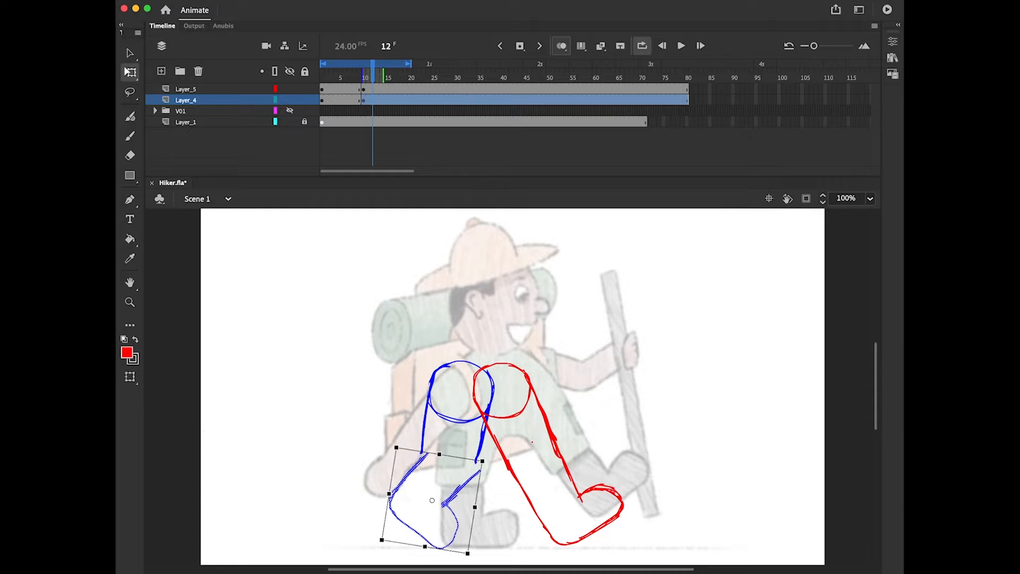
mouse_move(453, 495)
mouse_down()
mouse_move(440, 495)
mouse_move(431, 514)
mouse_up()
Redraw the blue calf outline to meet the thigh, erase stray lines around the toe, and play the animation
key(b)
key(e)
key(v)
key(b)
key(e)
drag(422, 451, 373, 509)
key(b)
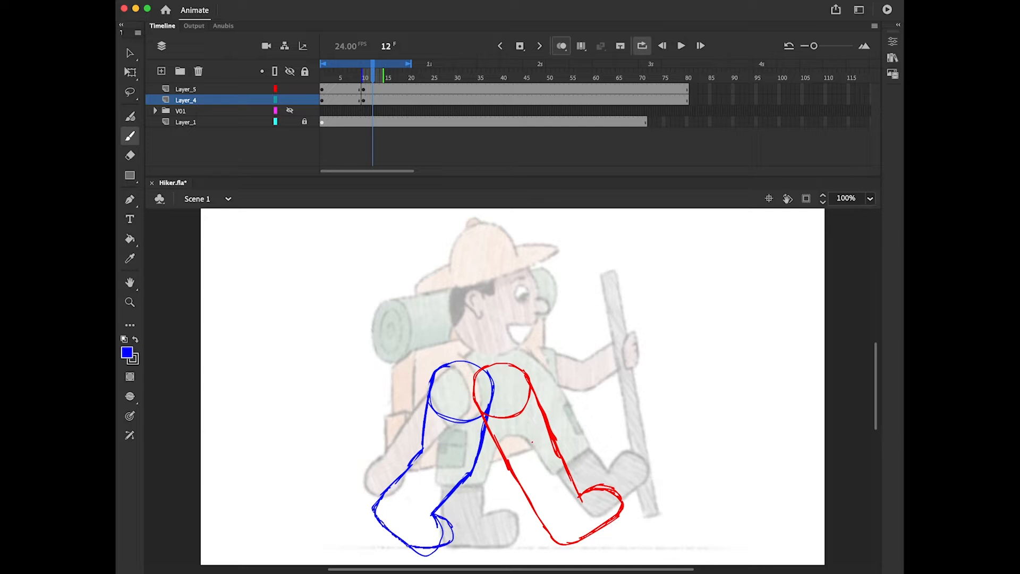
key(e)
drag(438, 523, 416, 552)
key(Return)
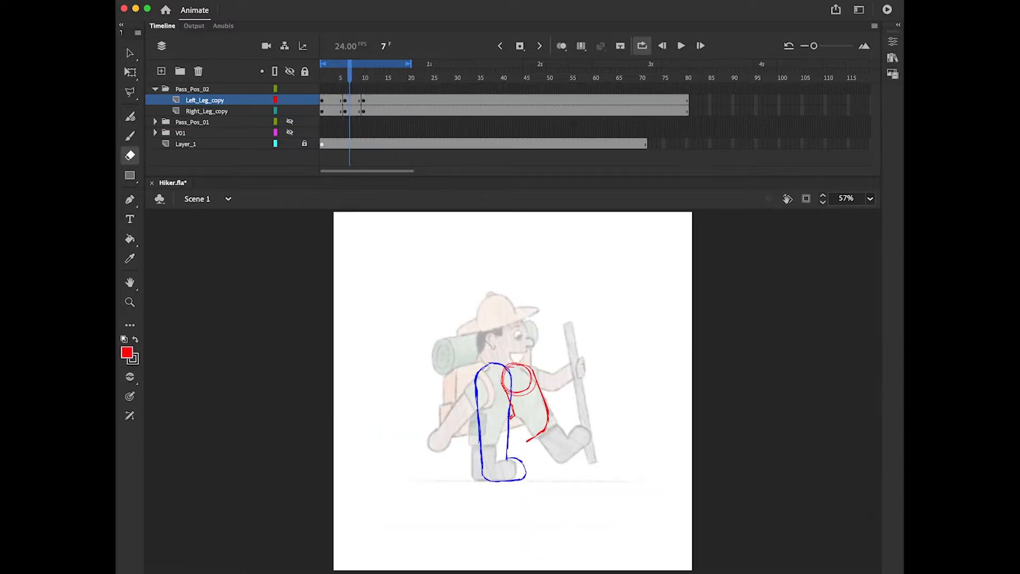
Draw the red leg stretched forward over the reference's front leg at frame 7 of Left_Leg_copy
key(b)
mouse_move(533, 372)
mouse_down()
mouse_move(566, 435)
mouse_move(589, 442)
mouse_up()
key(shift+b)
mouse_move(500, 385)
mouse_down()
mouse_move(553, 459)
mouse_move(510, 365)
mouse_up()
key(b)
Tilt the blue leg on Right_Leg_copy so its foot sits over the reference's standing boot, and play the animation
click(351, 111)
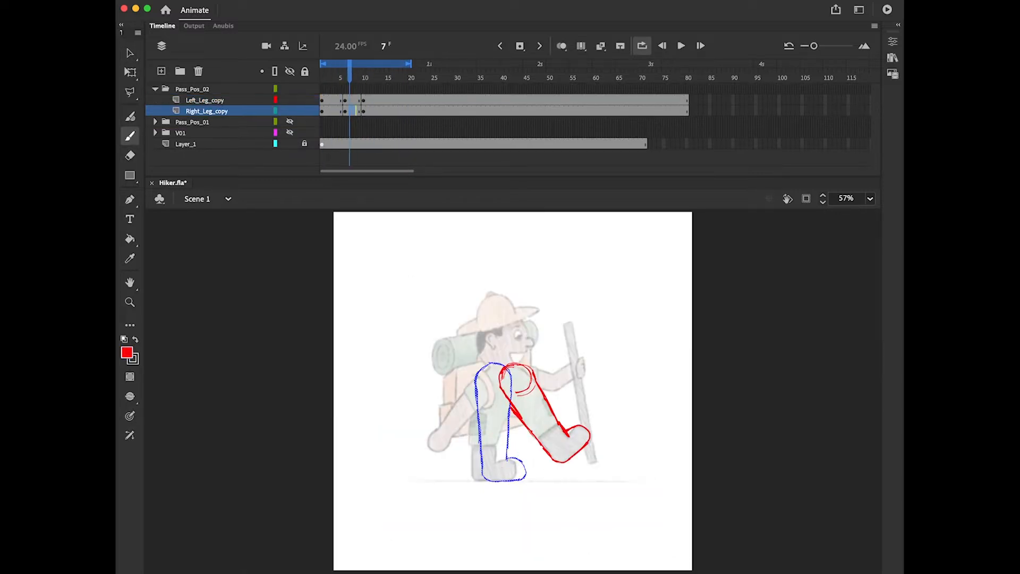
key(q)
key(v)
click(205, 100)
key(Return)
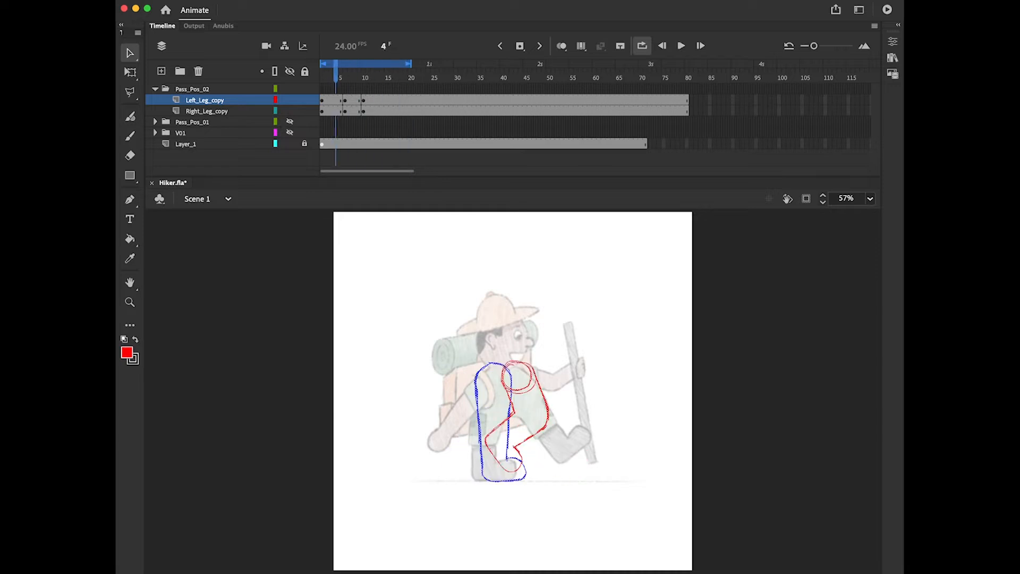
Rotate the red leg slightly downward at frame 8, shorten the loop range to about frame 15, and play it
key(q)
key(b)
click(354, 100)
key(q)
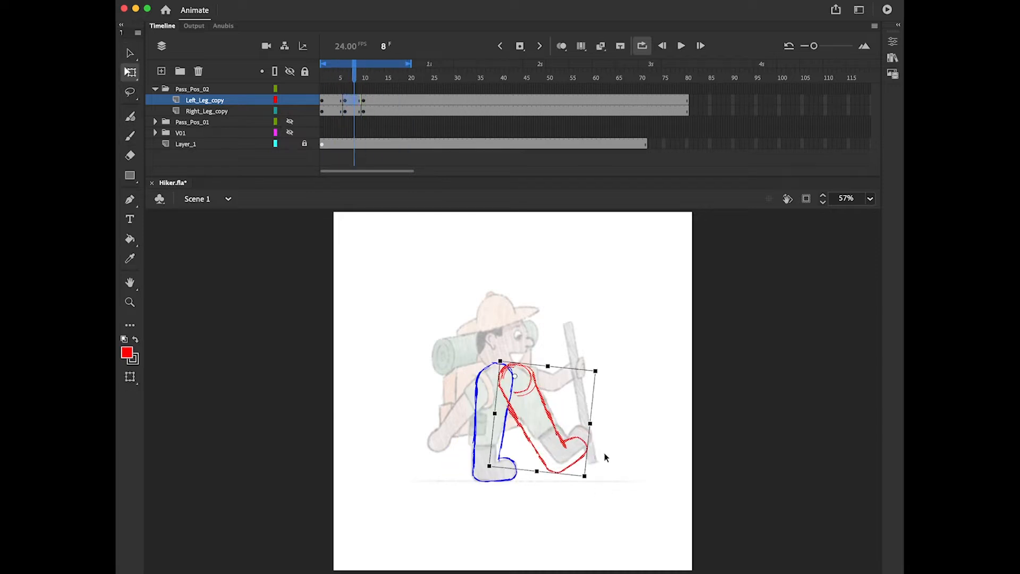
drag(410, 64, 387, 64)
key(Return)
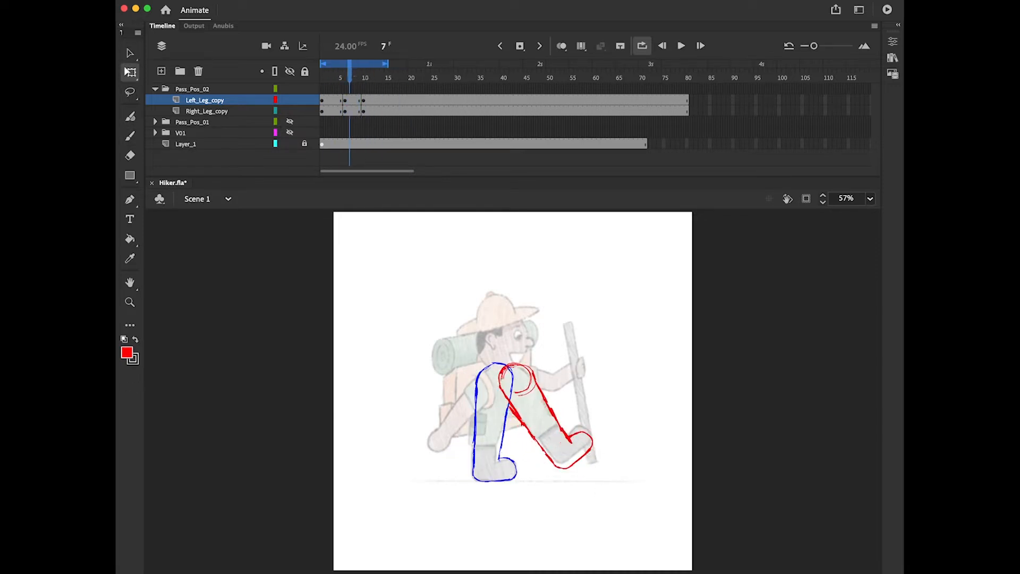
Plant the red foot flat on the ground at frame 13 and reshape the blue trailing leg behind it
drag(370, 81, 382, 80)
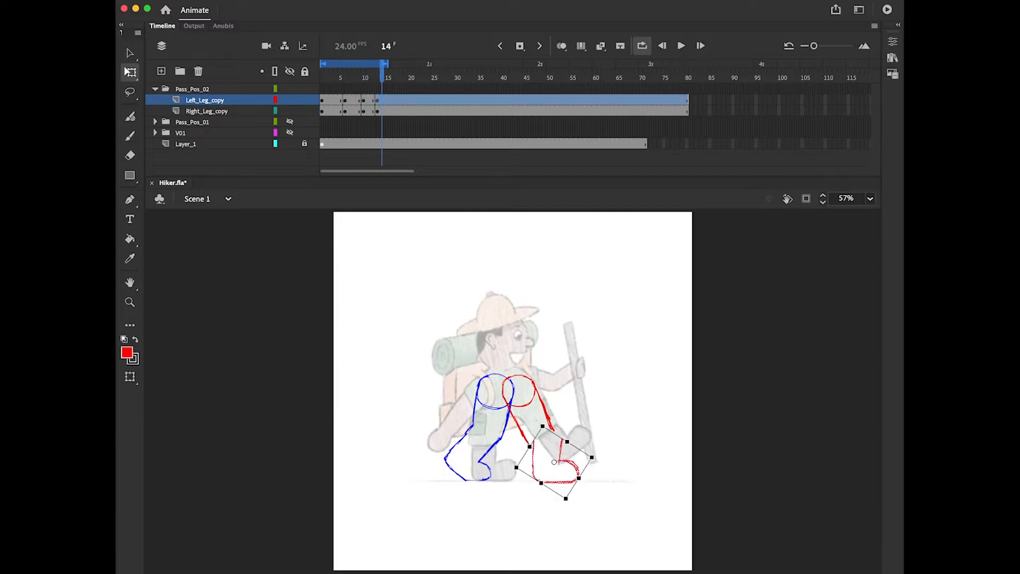
click(305, 111)
click(130, 156)
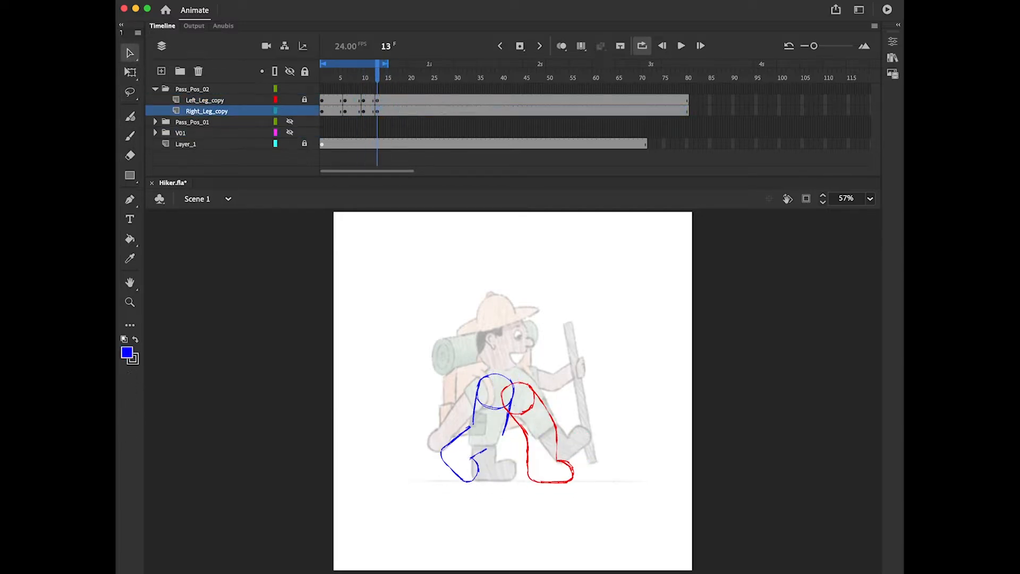
click(130, 135)
click(341, 102)
drag(345, 76, 368, 75)
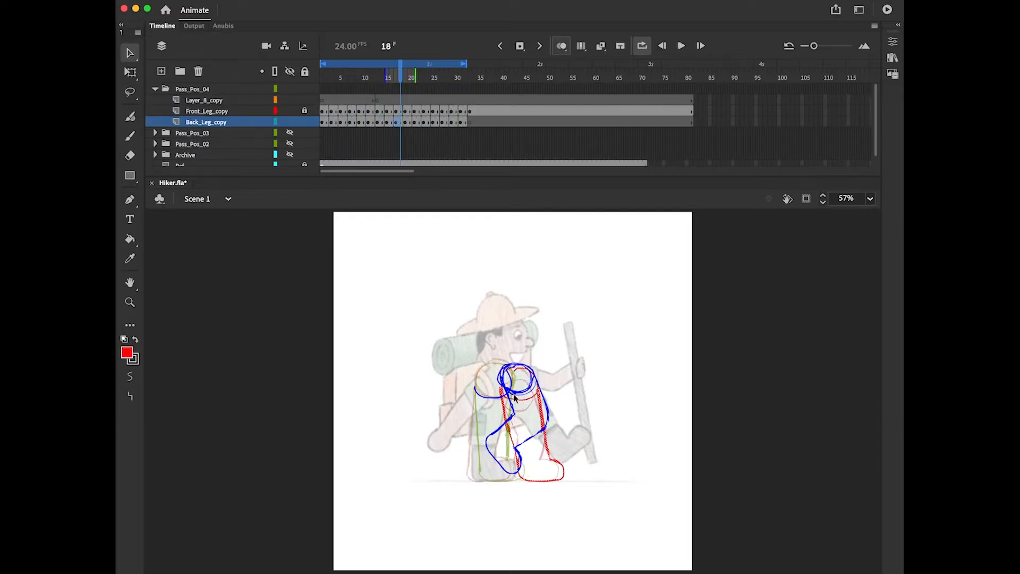
Shift the red leg on Back_Leg_copy forward to the front hip position on the remaining keyframes up to the loop's end
click(409, 123)
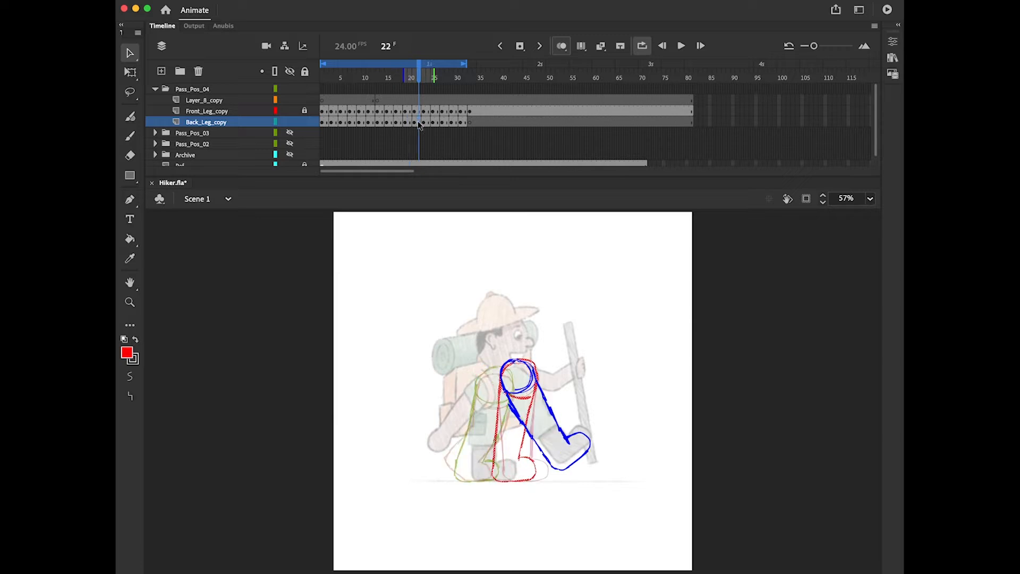
click(421, 123)
click(437, 120)
click(447, 122)
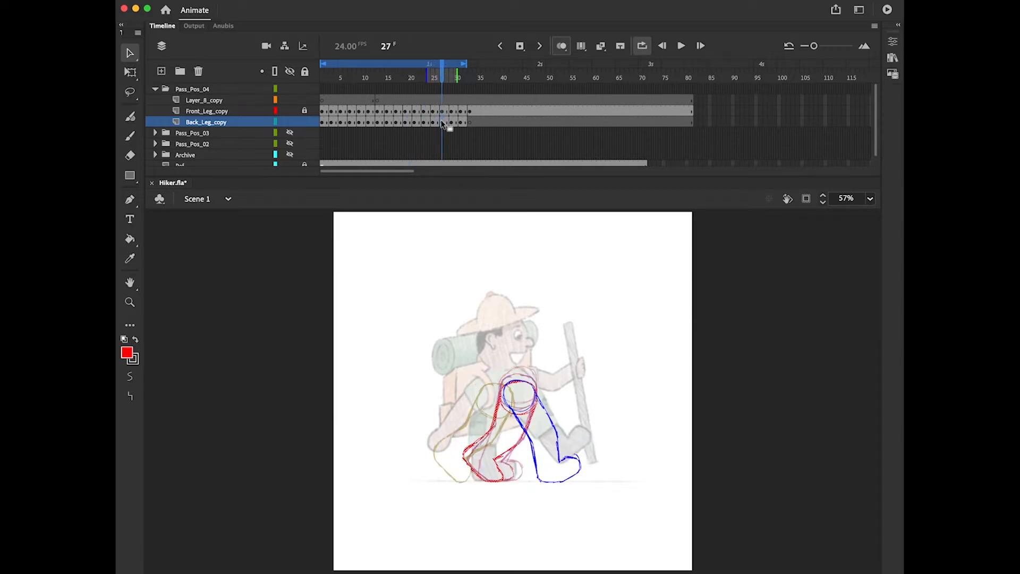
click(455, 124)
click(465, 124)
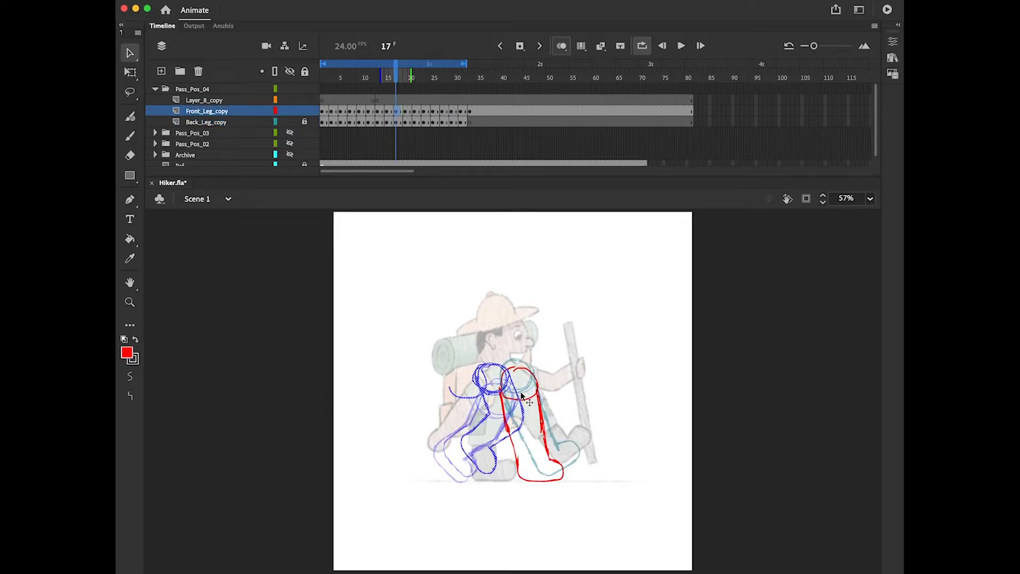
Shift the blue leg on Front_Leg_copy back to the rear hip position on keyframes 19 through 29, and play the loop
click(407, 111)
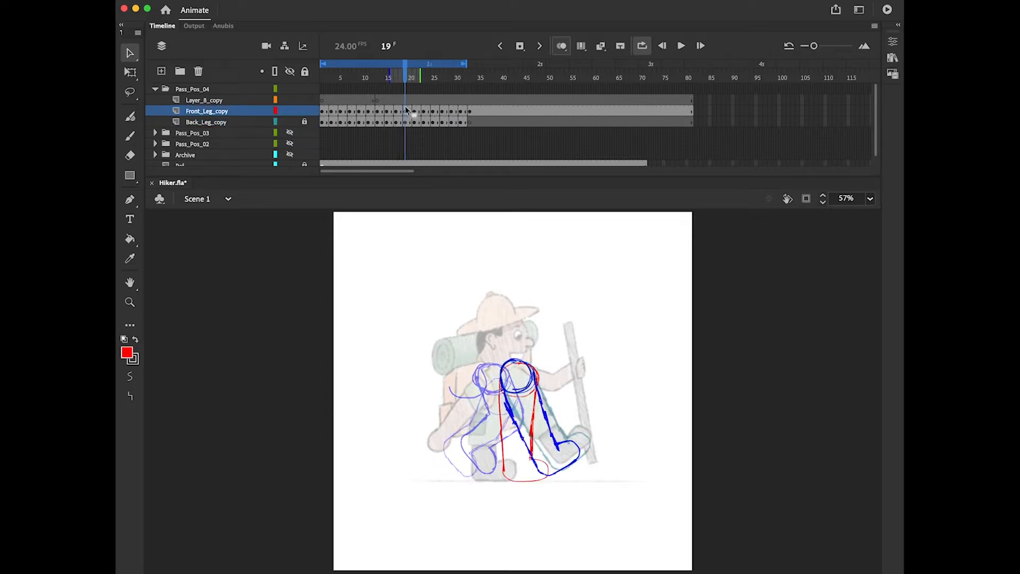
click(417, 112)
click(428, 113)
click(437, 115)
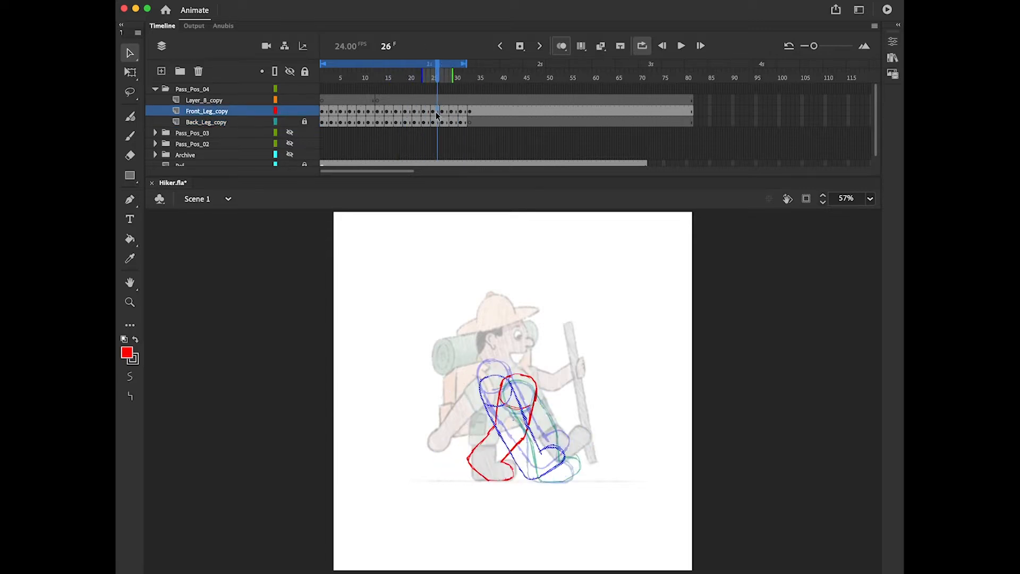
click(442, 115)
click(454, 113)
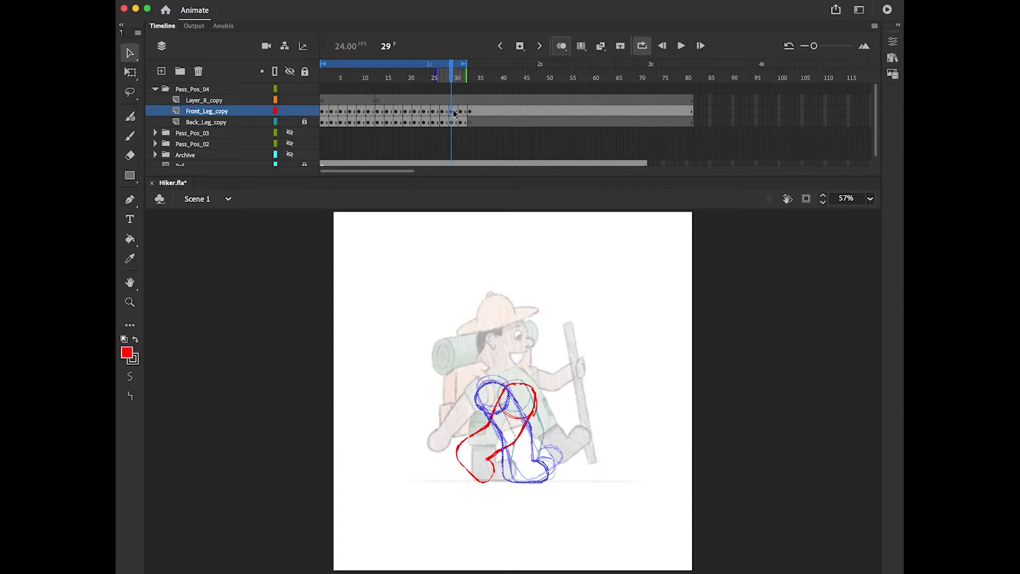
key(Return)
Refine the black leg outline over the rough pose at frame 11 of Tie_Down
key(e)
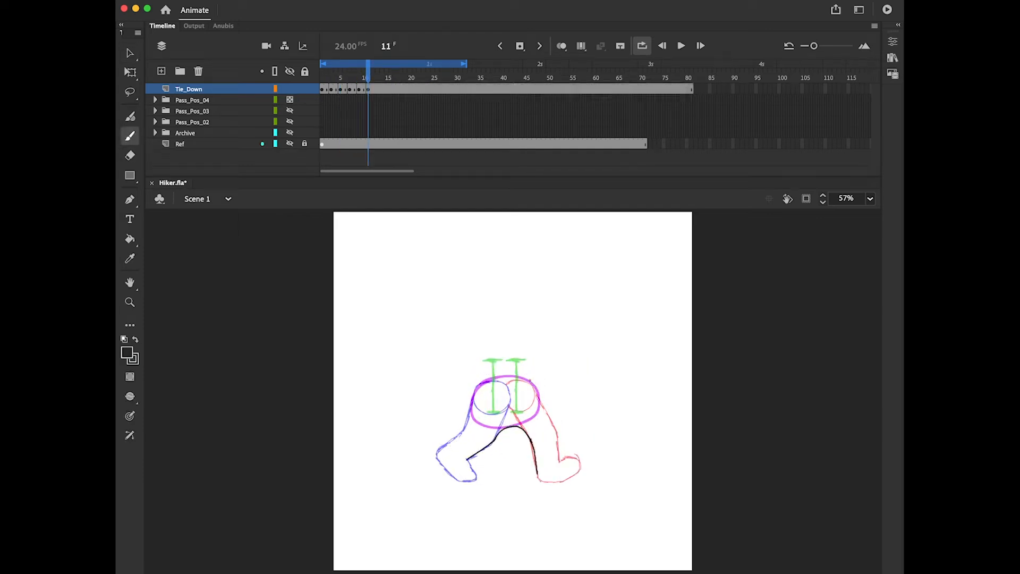
key(v)
mouse_move(530, 381)
mouse_down()
mouse_move(560, 462)
mouse_move(531, 440)
mouse_up()
key(b)
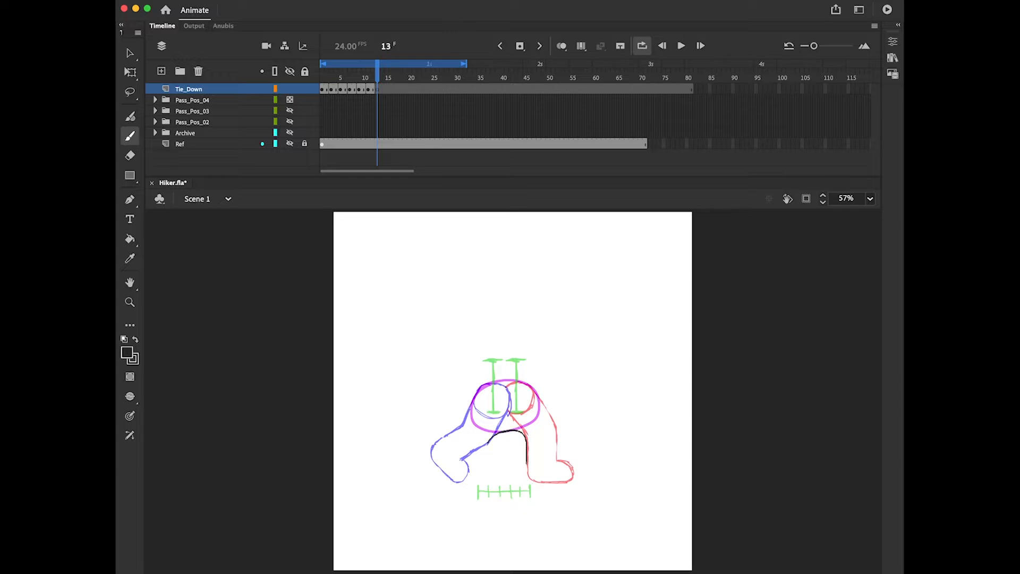
Ink the inner legs, hip and trailing leg in black over the rough pose at frame 13
drag(527, 463, 526, 467)
drag(492, 438, 461, 458)
drag(463, 425, 543, 402)
drag(463, 425, 432, 453)
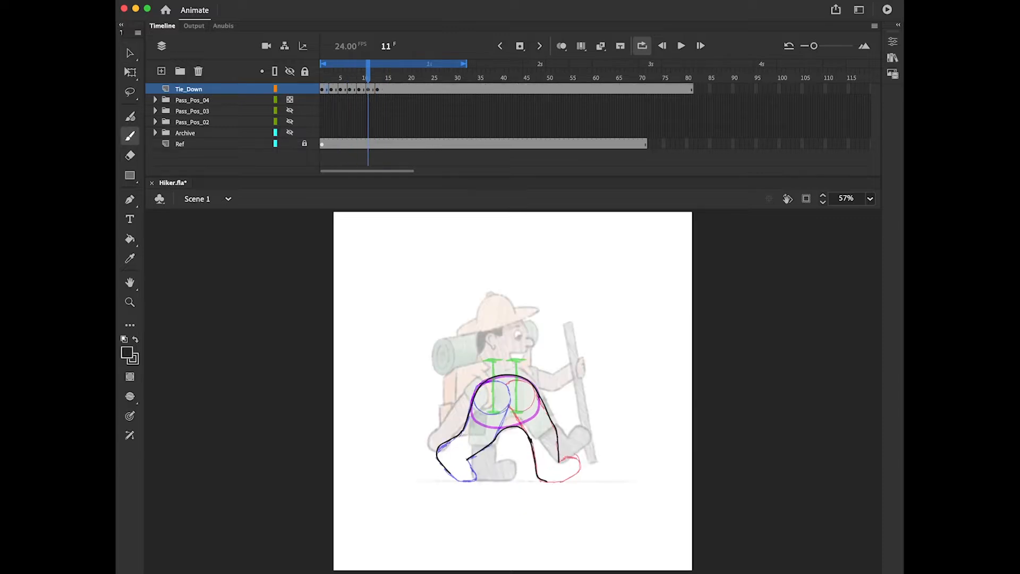
Erase the inner leg lines at frame 11 and redraw them with a higher crotch
key(e)
drag(498, 437, 468, 459)
key(b)
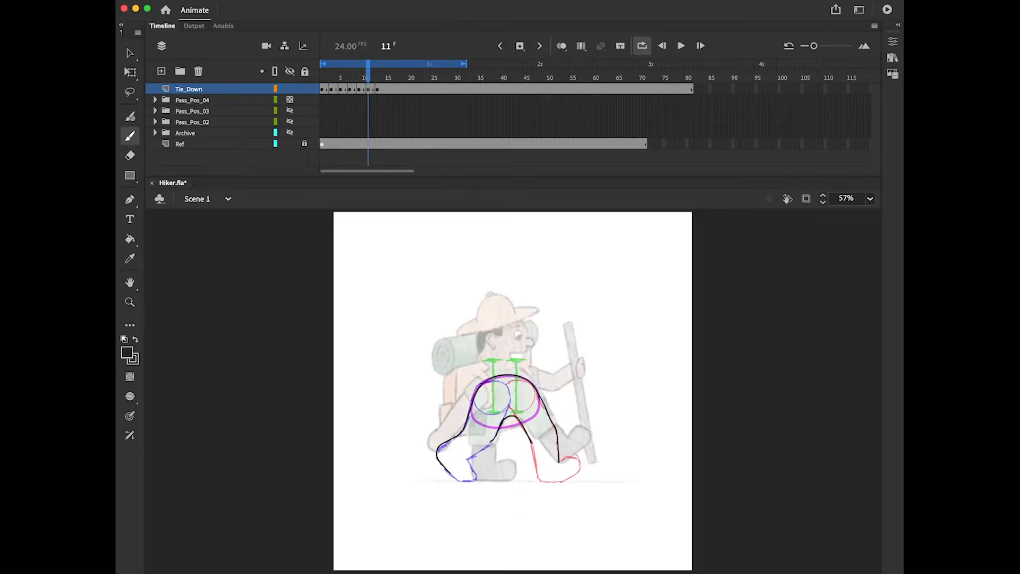
drag(498, 436, 468, 459)
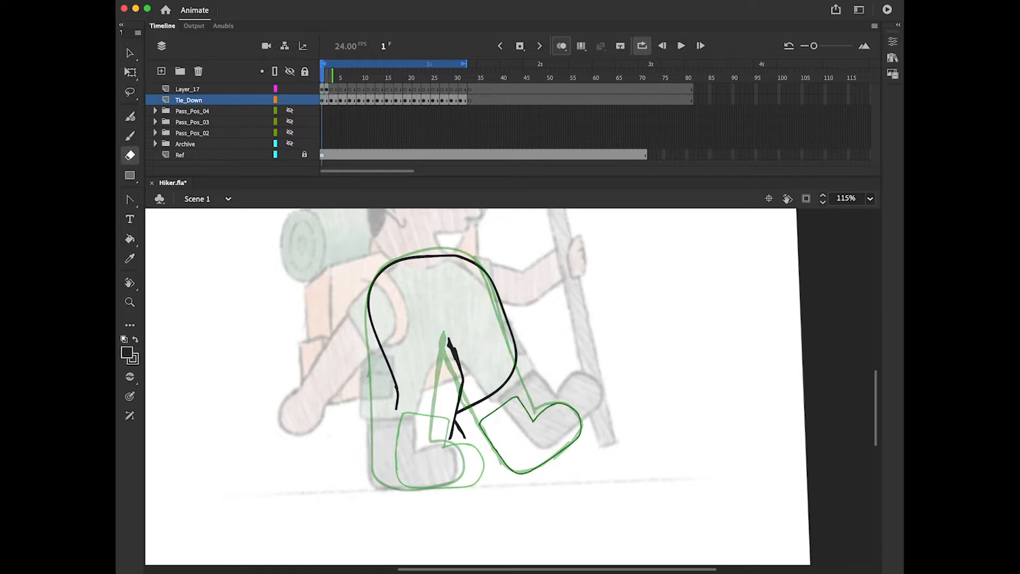
Rotate the second boot onto the raised leg at frame 1 of Layer_17 and clean up the leg lines on Tie_Down
click(187, 89)
click(127, 72)
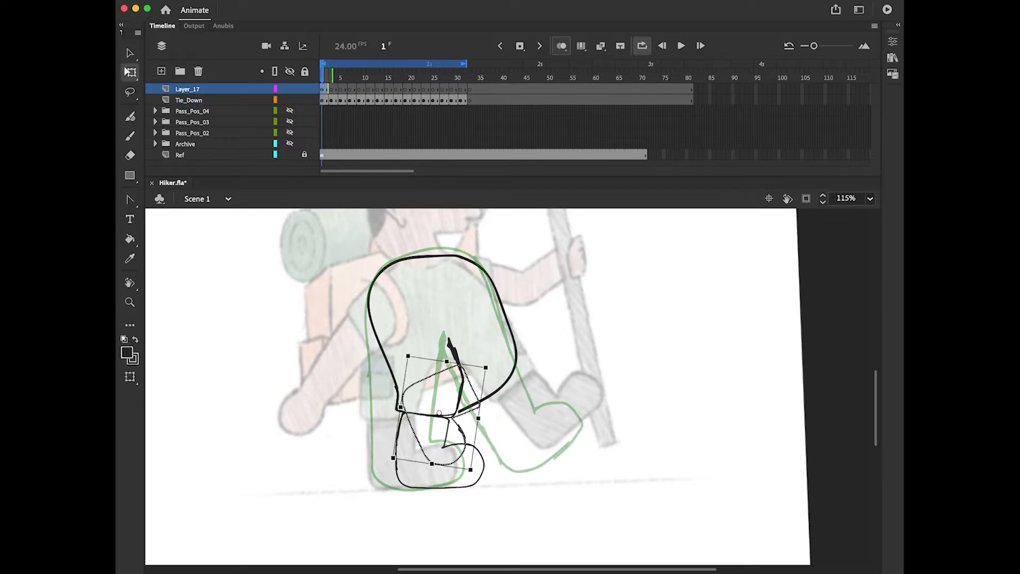
key(e)
click(188, 100)
key(l)
key(b)
click(188, 89)
click(188, 100)
key(e)
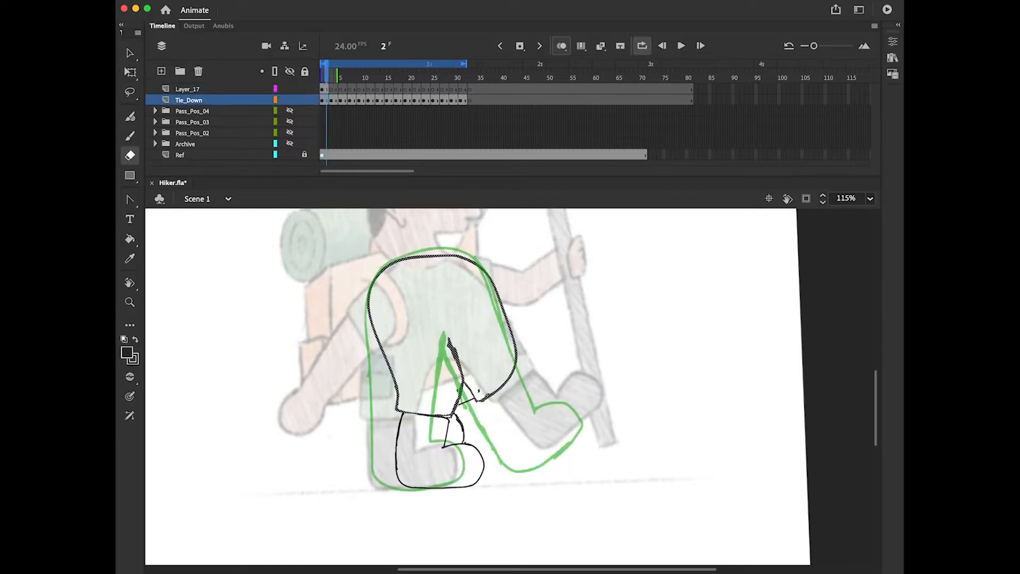
Lock the Tie_Down layer and move the two spare boots onto the feet at frame 3 of Layer_17
click(187, 89)
key(v)
click(304, 100)
click(127, 72)
key(.)
click(128, 72)
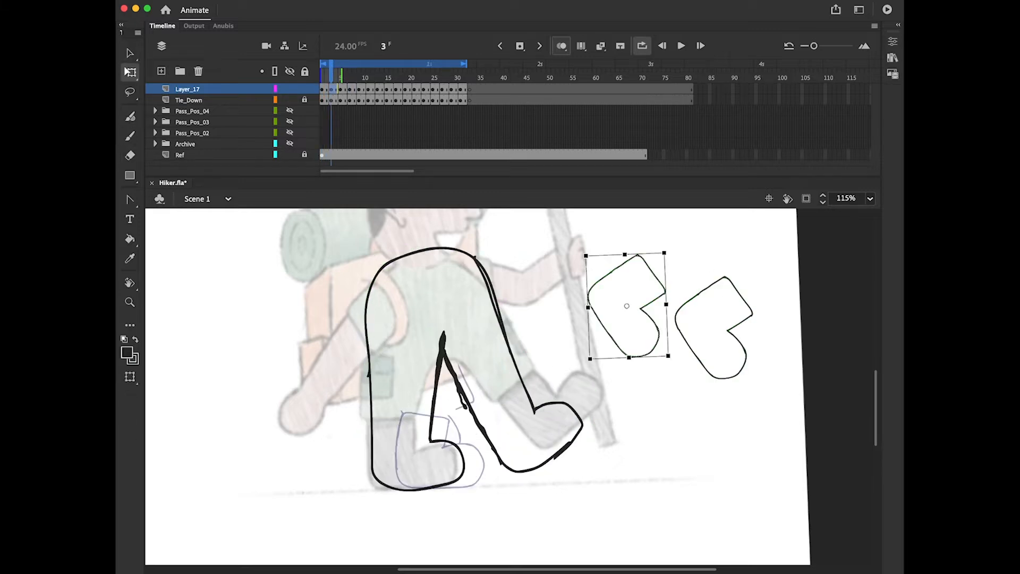
drag(627, 306, 408, 457)
drag(714, 328, 526, 435)
Rotate one spare boot onto the standing foot and fit the other to the forward foot at frame 5
key(.)
click(627, 306)
drag(664, 253, 692, 300)
mouse_move(627, 306)
mouse_down()
mouse_move(393, 458)
mouse_move(417, 444)
mouse_up()
key(l)
key(q)
drag(714, 327, 553, 423)
Show the Pass_Pos_04 folder as a faded guide and place the standing leg's boot at frame 7
key(.)
click(290, 111)
drag(627, 306, 368, 460)
key(b)
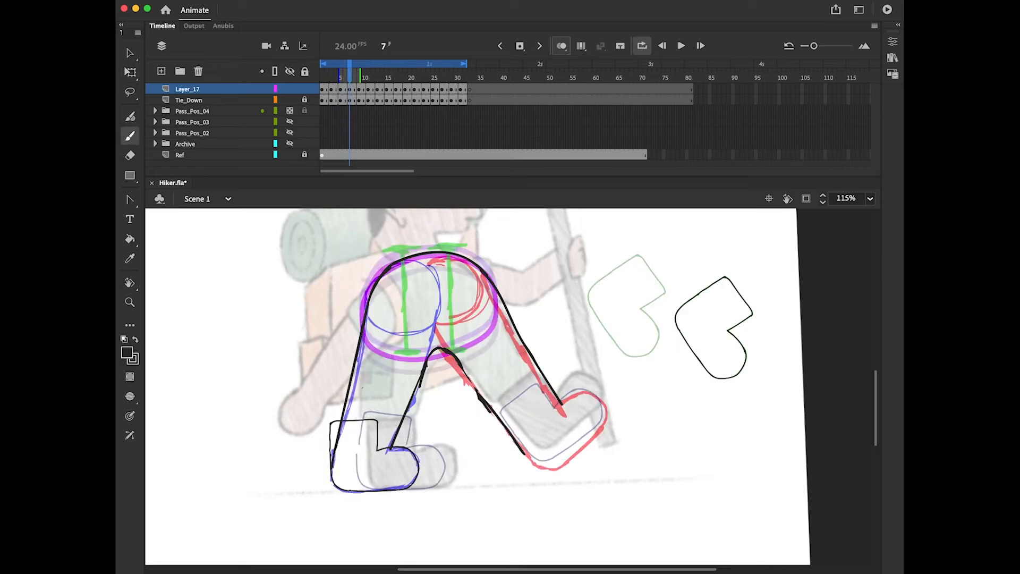
Clean up the leg lines around the boot and place the forward leg's boot at frame 7
key(l)
key(e)
key(b)
key(v)
key(q)
drag(714, 328, 556, 431)
Fit the rear boot and its leg line at frame 9, and rotate the other boot onto the forward foot
key(.)
mouse_move(627, 306)
mouse_down()
mouse_move(350, 459)
mouse_move(306, 462)
mouse_up()
key(l)
key(q)
drag(364, 417, 387, 430)
key(b)
key(q)
drag(753, 379, 756, 276)
drag(713, 327, 545, 443)
Place the rear boot on the trailing foot at the keyframe after frame 9 and fine-tune its fit
key(.)
drag(595, 328, 314, 471)
drag(384, 396, 381, 393)
key(Return)
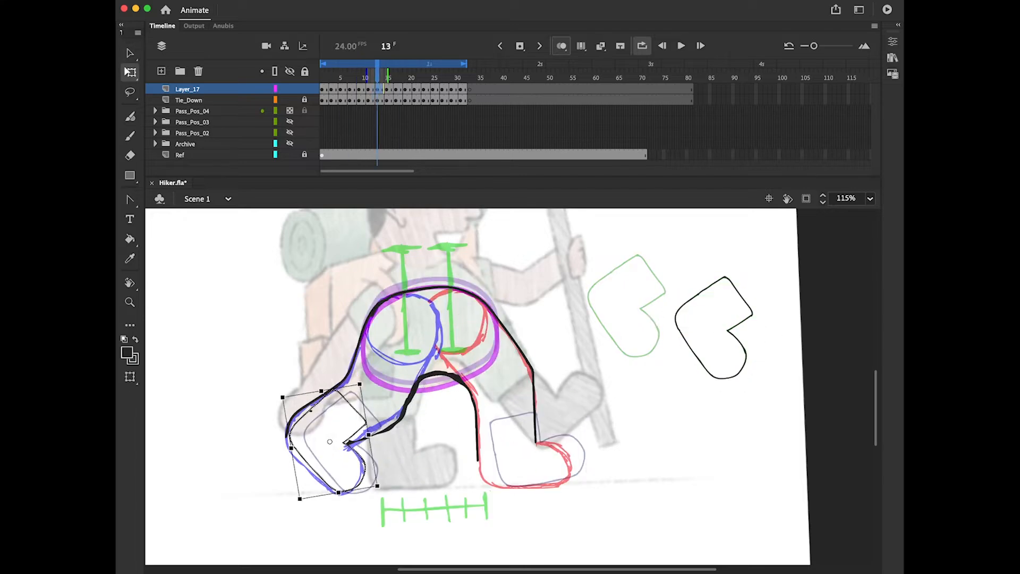
key(Return)
Place both boots at frame 15, deleting the old foot lines under the planted front boot
drag(627, 305, 508, 452)
key(l)
drag(462, 415, 519, 445)
key(Delete)
key(q)
click(714, 327)
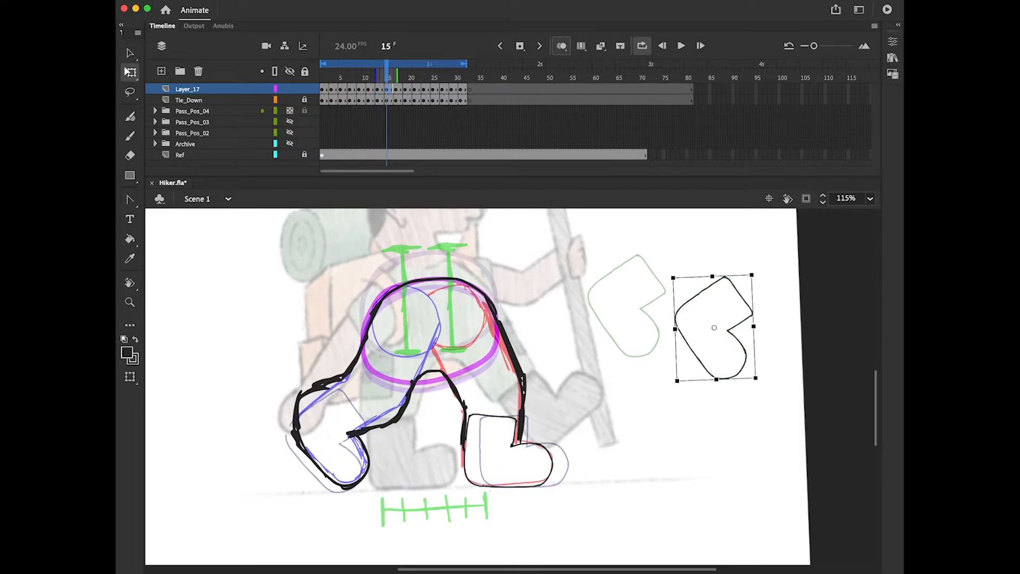
drag(715, 327, 336, 434)
Delete the old planted-foot lines at frame 17 and move the spare boot onto the raised trailing foot
key(.)
drag(437, 414, 500, 447)
key(Delete)
key(q)
drag(715, 327, 382, 418)
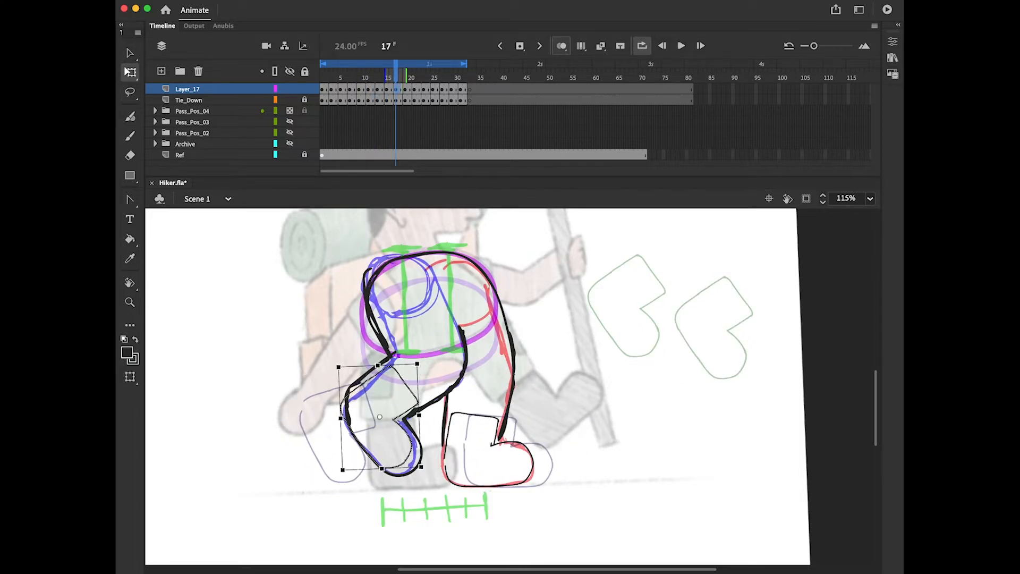
Place both boots on the crossing legs at frames 19 and 21
key(.)
drag(627, 306, 476, 433)
drag(714, 328, 464, 456)
key(.)
key(q)
drag(627, 306, 500, 422)
drag(715, 327, 451, 458)
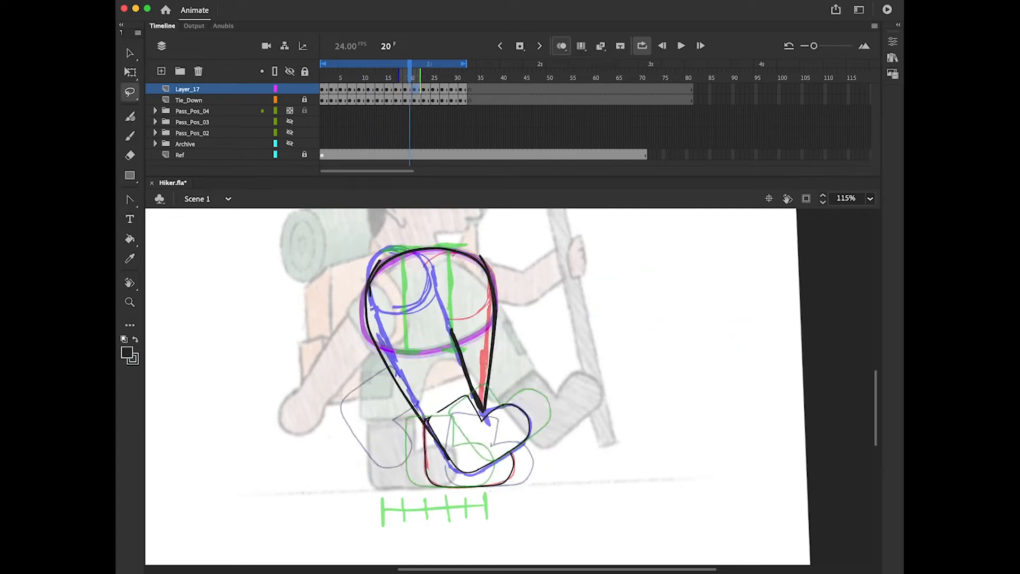
Place one boot on the forward-swinging foot and the other on the planted foot at frame 23
key(.)
key(q)
key(.)
key(.)
click(627, 305)
drag(627, 305, 506, 434)
drag(715, 327, 403, 475)
Select and reshape the upper part of the planted boot at frame 23 to fit its leg
key(l)
key(q)
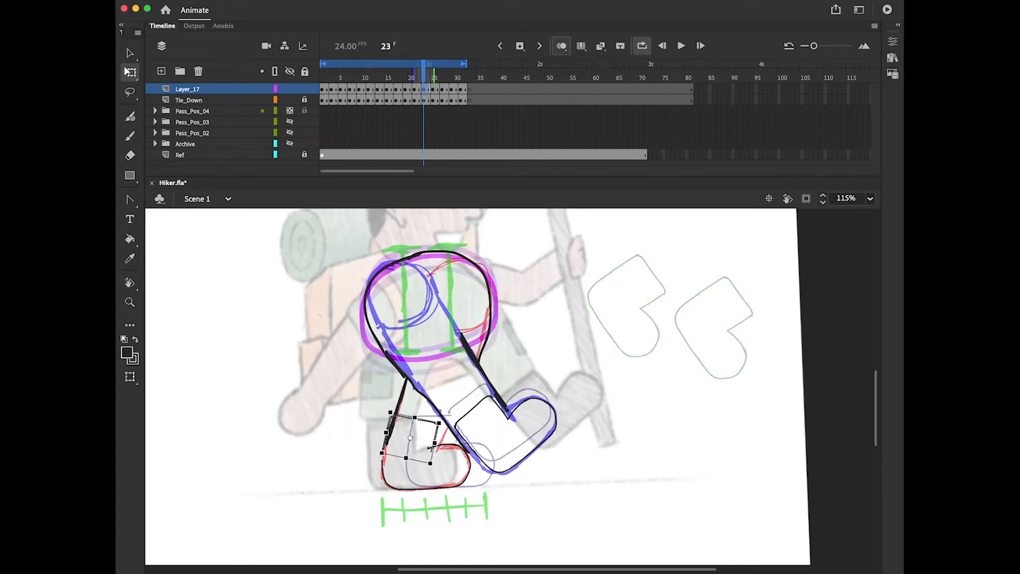
key(b)
Place the spare boot on the forward foot at the keyframe after frame 23
key(.)
key(q)
drag(627, 306, 494, 445)
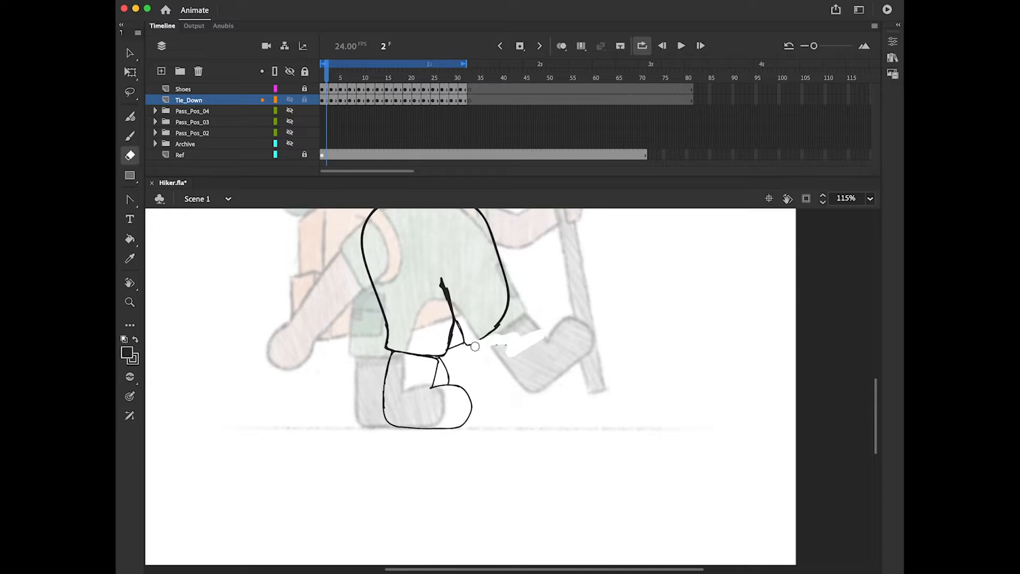
Erase the rough lines crossing the boots at frame 3 and redraw the trouser edges to meet them
key(.)
drag(415, 355, 432, 287)
key(e)
mouse_move(434, 306)
mouse_down()
mouse_move(419, 381)
mouse_move(570, 380)
mouse_up()
key(b)
key(e)
key(b)
mouse_move(464, 360)
mouse_down()
mouse_move(504, 345)
mouse_move(511, 324)
mouse_move(479, 394)
mouse_up()
scroll(467, 340, up, 1)
key(e)
drag(454, 340, 471, 390)
drag(478, 239, 504, 336)
Trim the overlapping leg lines at frame 5 and draw trouser hems above both boots
key(.)
key(.)
mouse_move(505, 396)
mouse_down()
mouse_move(597, 385)
mouse_move(552, 380)
mouse_up()
drag(413, 389, 412, 415)
key(b)
drag(357, 381, 415, 384)
drag(431, 319, 417, 379)
key(e)
key(b)
mouse_move(489, 388)
mouse_down()
mouse_move(511, 379)
mouse_move(490, 456)
mouse_up()
Erase the rough leg lines running over both boots at frame 7
key(.)
key(.)
key(super+=)
key(e)
drag(558, 369, 486, 505)
drag(372, 532, 396, 453)
scroll(396, 452, right, 10)
scroll(396, 453, down, 2)
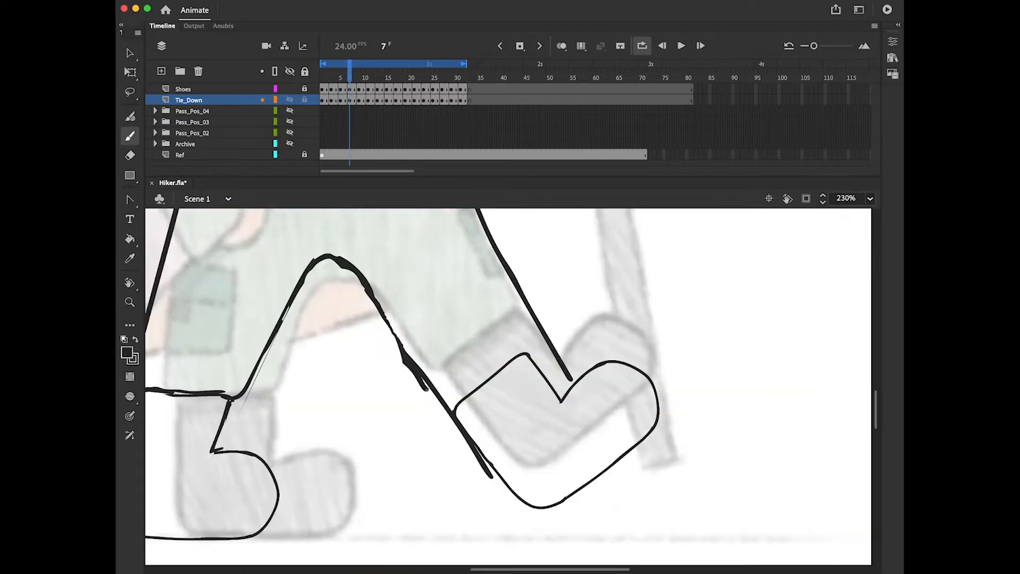
drag(433, 392, 402, 349)
Redraw the inner leg line and the front outline down to the raised boot at frame 7
key(b)
drag(401, 347, 455, 408)
scroll(478, 372, up, 5)
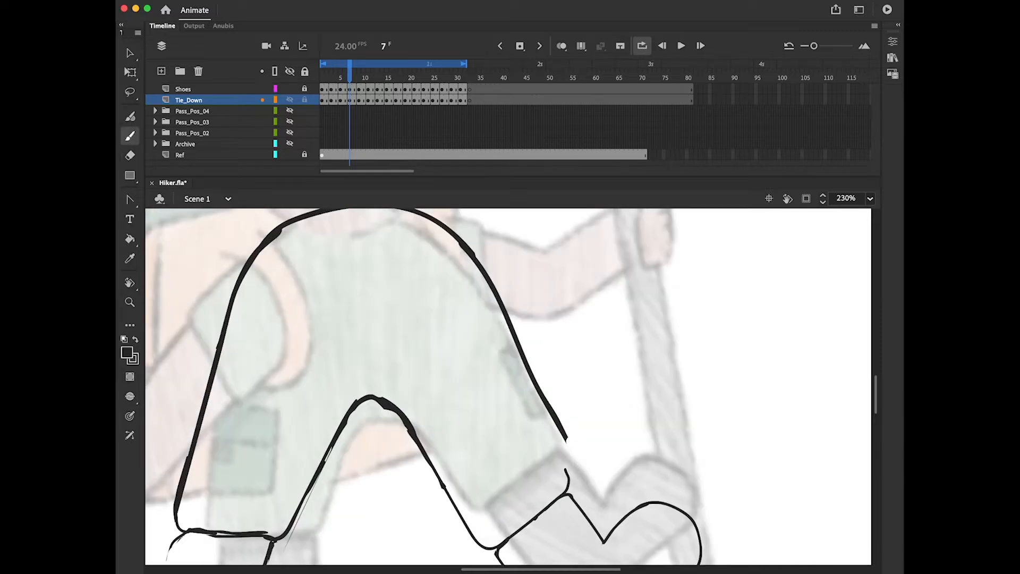
drag(461, 234, 566, 473)
key(e)
drag(465, 226, 490, 290)
key(super+minus)
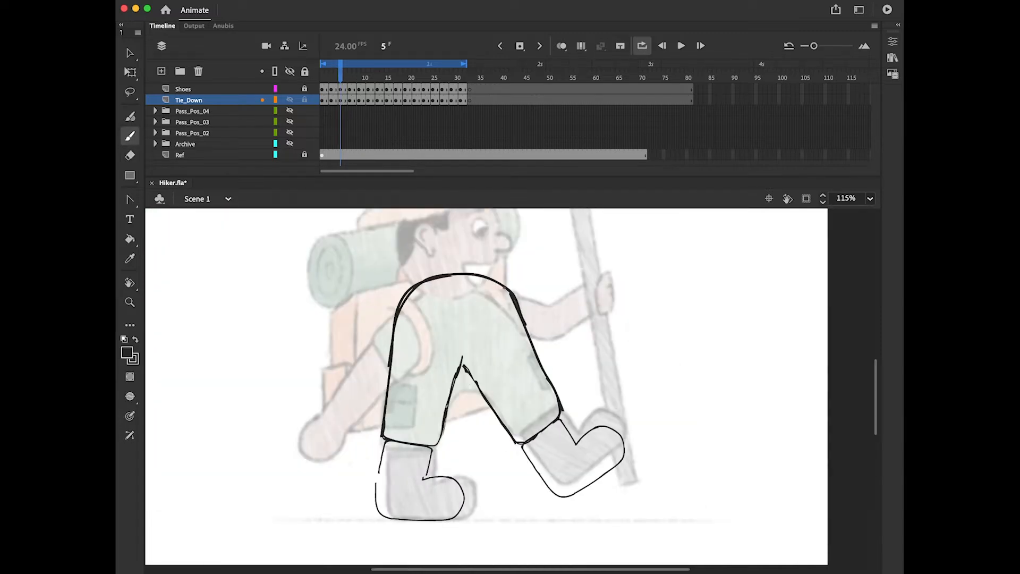
Erase the stray leg lines overlapping the rear boot at frame 9
key(e)
key(.)
key(.)
key(.)
key(.)
key(b)
key(e)
drag(442, 435, 395, 482)
drag(370, 425, 329, 473)
Redraw the rear hem and inner leg lines at frame 9 and trim the front leg's excess line
key(b)
drag(381, 412, 372, 428)
drag(481, 407, 493, 423)
key(e)
drag(555, 415, 570, 466)
key(b)
drag(461, 389, 482, 416)
Erase the rear leg line over the boot at frame 11 and close the trouser hem above it
key(.)
key(.)
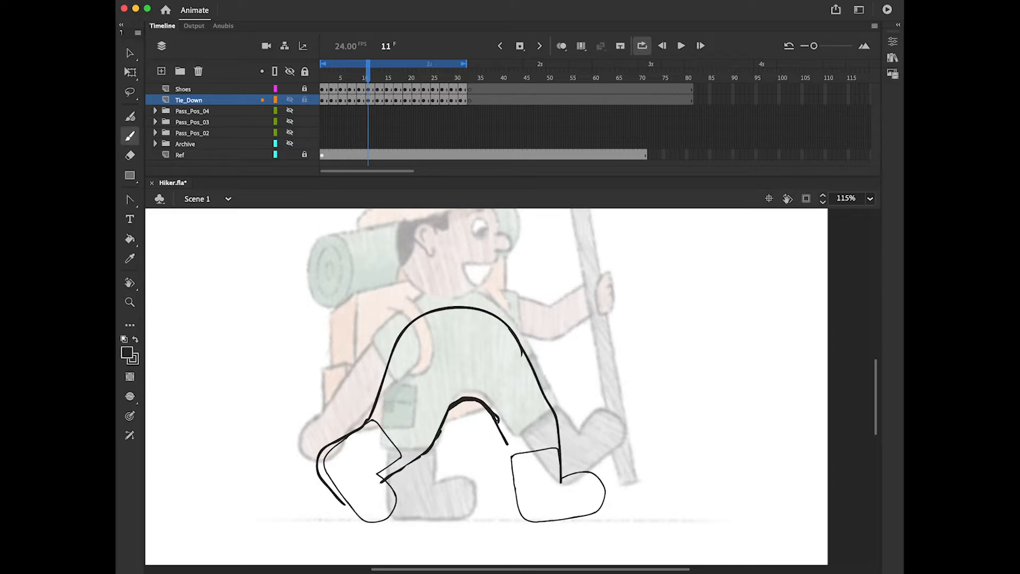
key(e)
drag(367, 418, 325, 468)
key(b)
key(e)
mouse_move(428, 443)
mouse_down()
mouse_move(380, 479)
mouse_move(443, 431)
mouse_up()
key(b)
key(e)
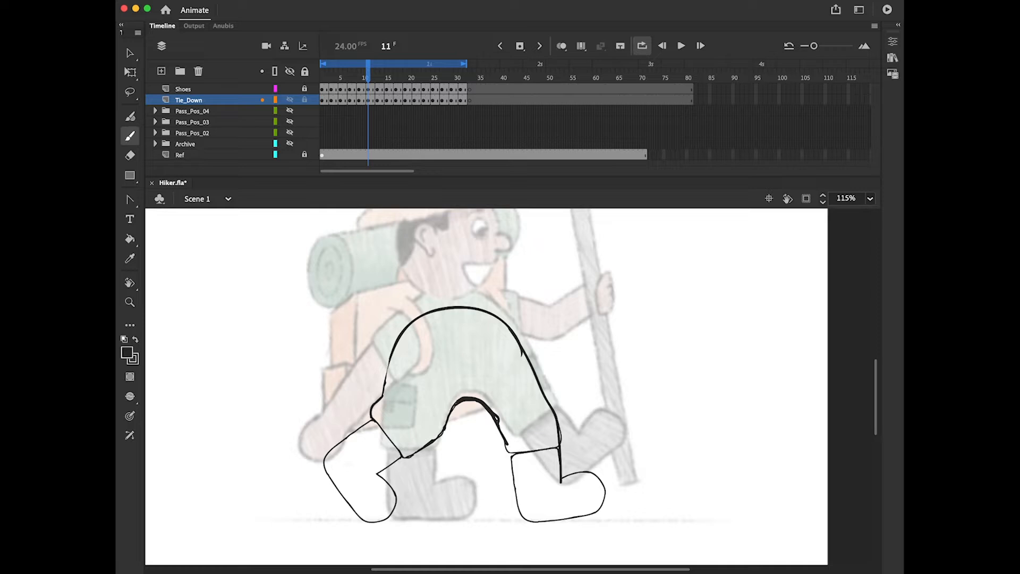
Erase the front leg's outer edge at frame 11 and redraw it as a smooth line to the boot
key(e)
drag(523, 361, 561, 441)
key(b)
drag(521, 357, 561, 447)
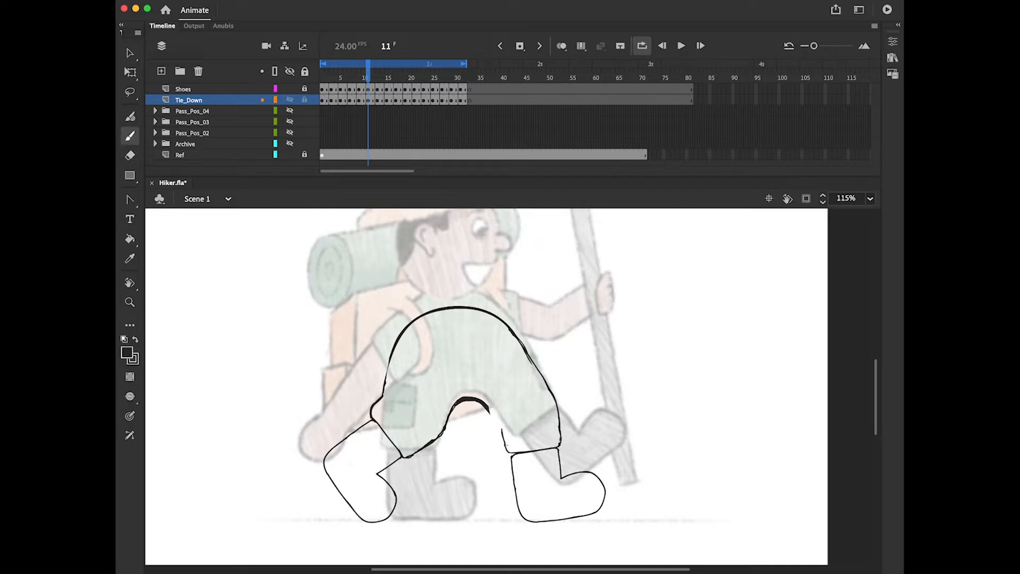
Clean up the trouser outlines at frames 13 and 15 so the hems meet both boots
key(.)
key(.)
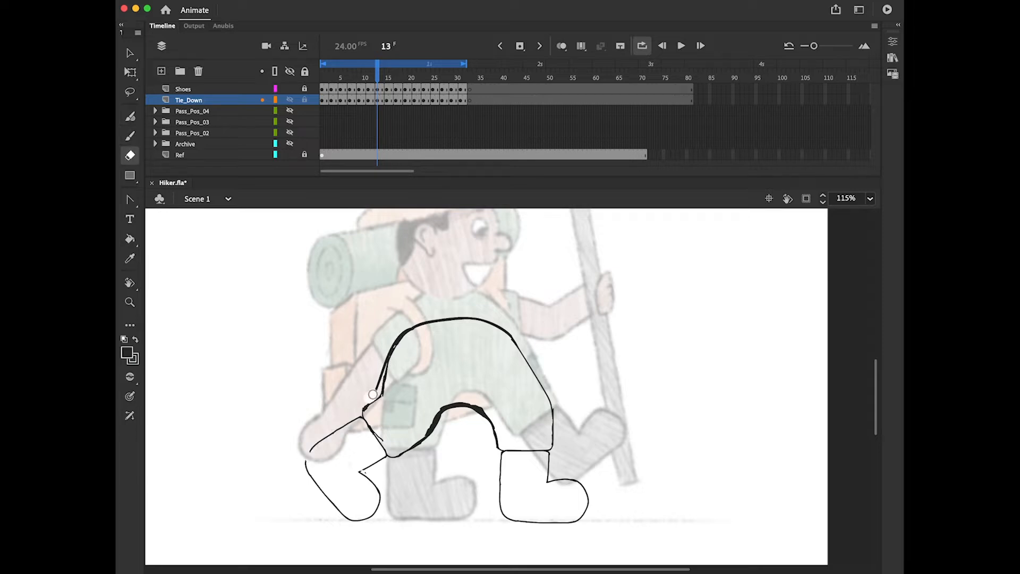
key(.)
key(.)
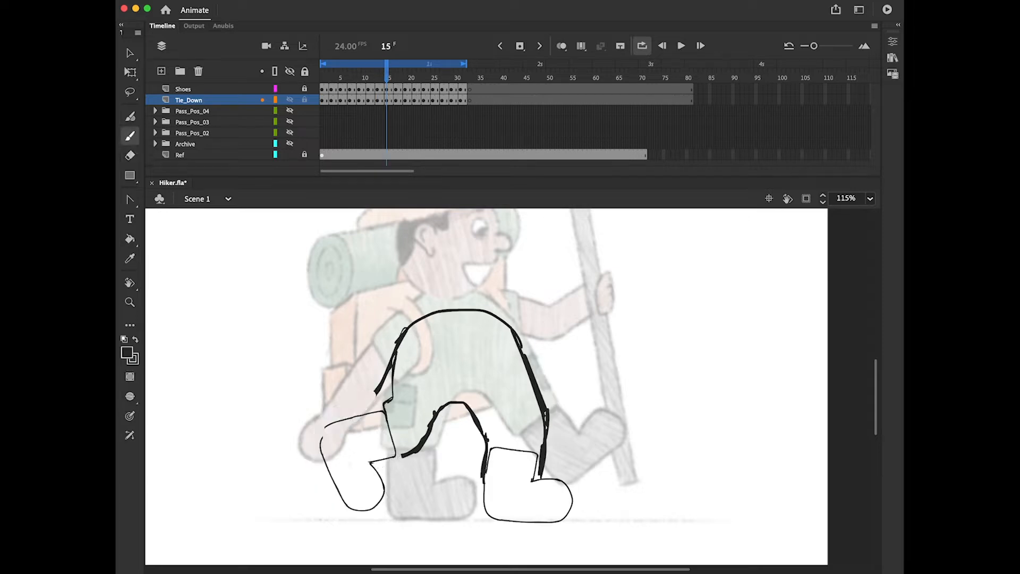
key(.)
key(.)
Tidy the trouser outline at frame 16 and lasso the curve between the legs at frame 13
key(e)
scroll(510, 372, left, 3)
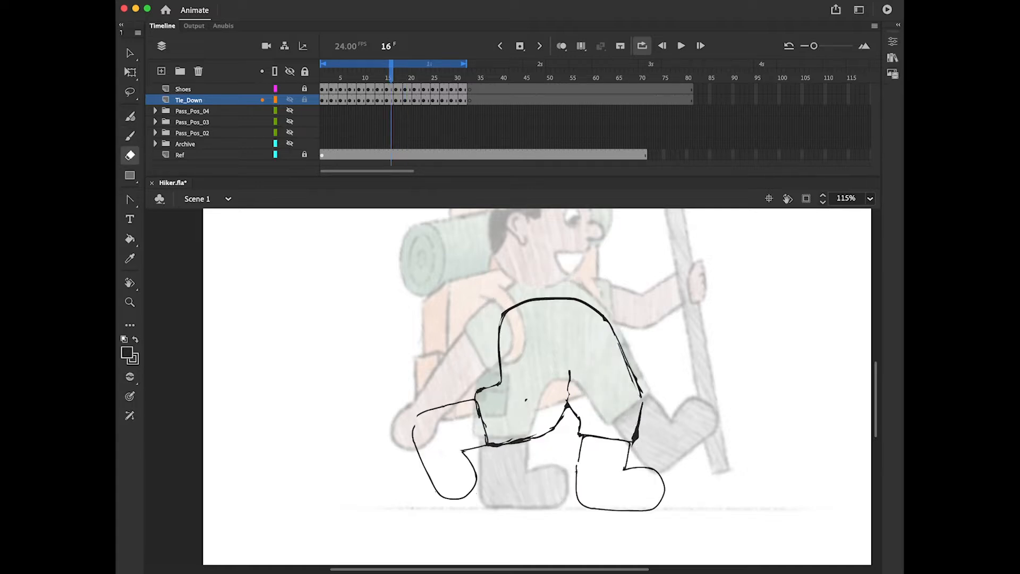
key(l)
key(super+2)
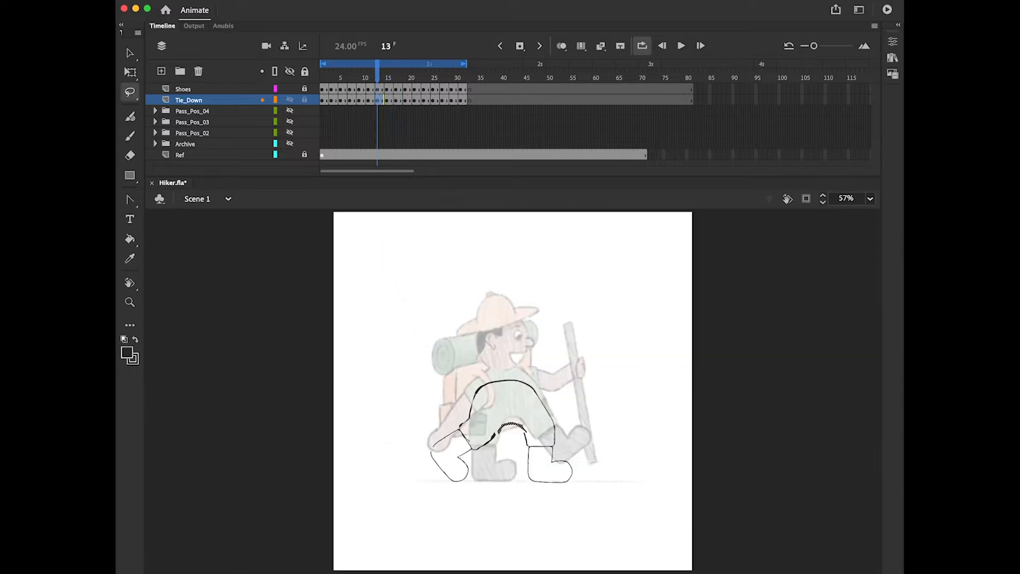
Erase the leg lines running over both boots at frame 21 and touch up the hem
key(e)
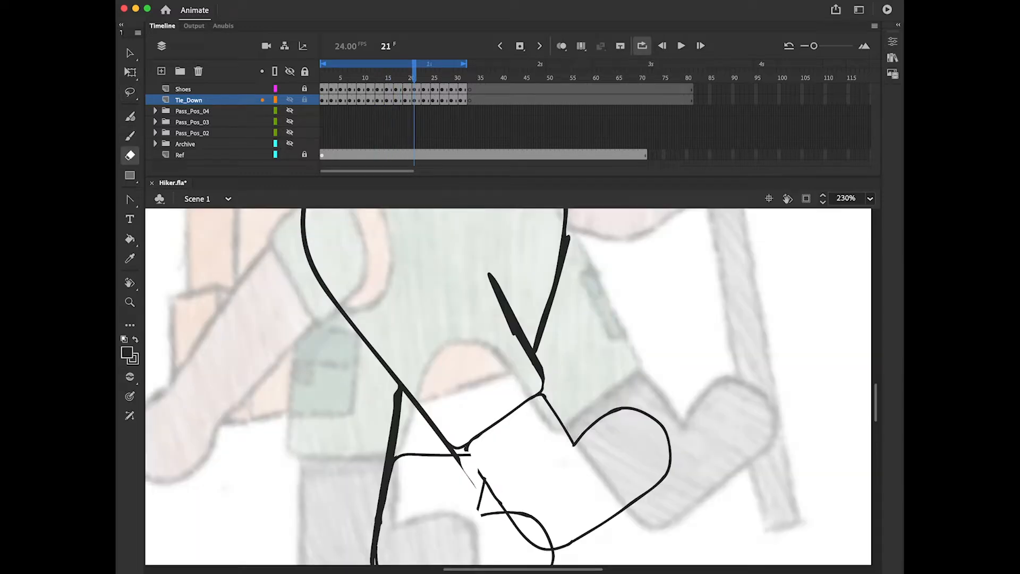
drag(475, 485, 452, 454)
drag(375, 550, 396, 407)
key(b)
mouse_move(509, 386)
mouse_down()
mouse_move(519, 354)
mouse_move(525, 390)
mouse_up()
Trim the inner leg lines at frame 23 and draw the planted leg's back edge down to its boot
key(.)
key(.)
key(e)
drag(572, 415, 534, 348)
drag(485, 254, 516, 322)
key(b)
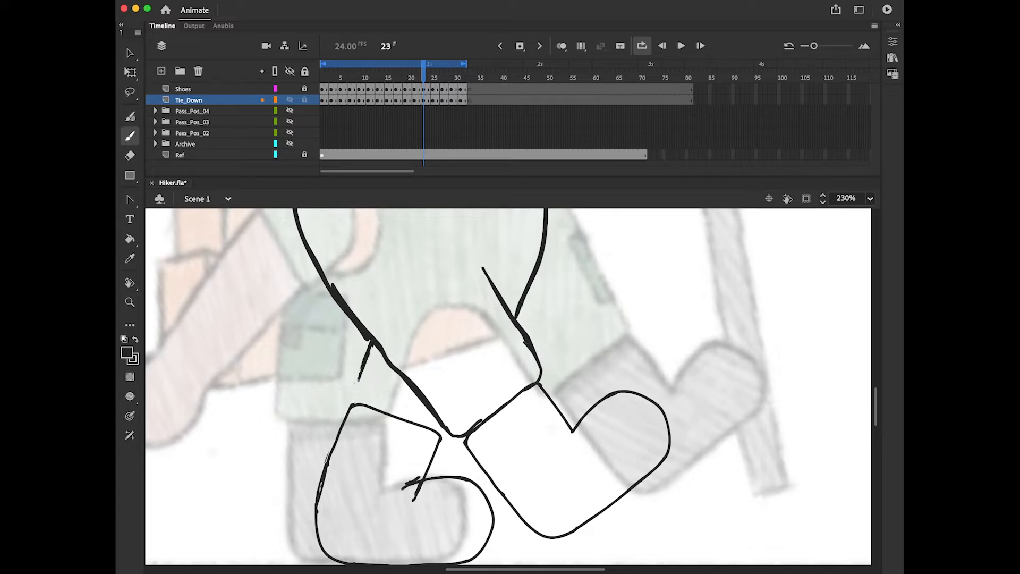
drag(359, 381, 353, 405)
Draw the trouser hems above both boots at frame 28 and erase the small overshoot
key(.)
key(.)
key(.)
key(.)
key(.)
drag(425, 393, 515, 424)
key(e)
mouse_move(444, 392)
mouse_down()
mouse_move(364, 456)
mouse_move(447, 392)
mouse_up()
key(b)
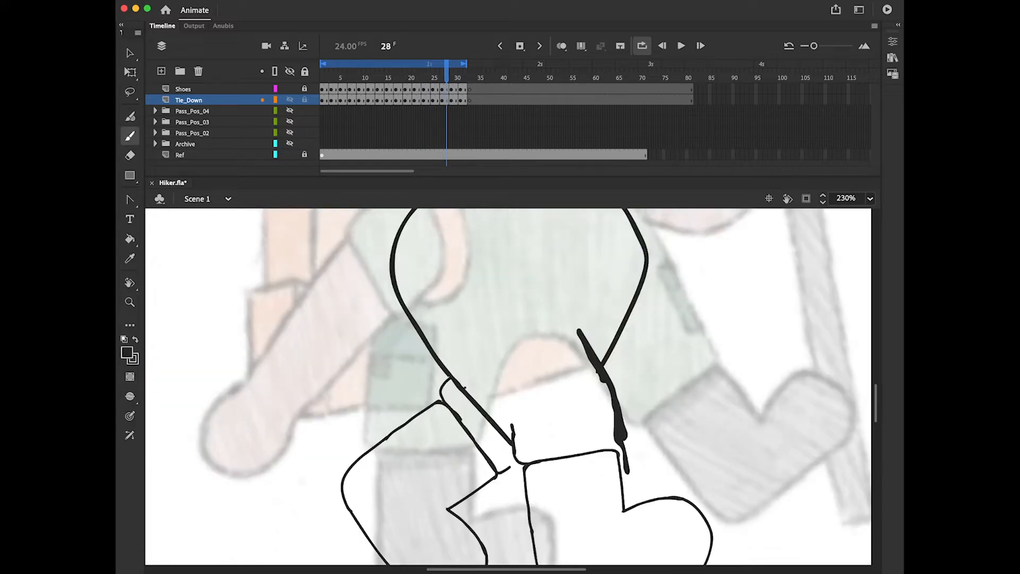
Redraw the back edge of the planted leg into its hem at frame 28 and erase the old line
drag(425, 336, 511, 426)
key(e)
drag(510, 442, 459, 392)
key(super+minus)
key(super+equal)
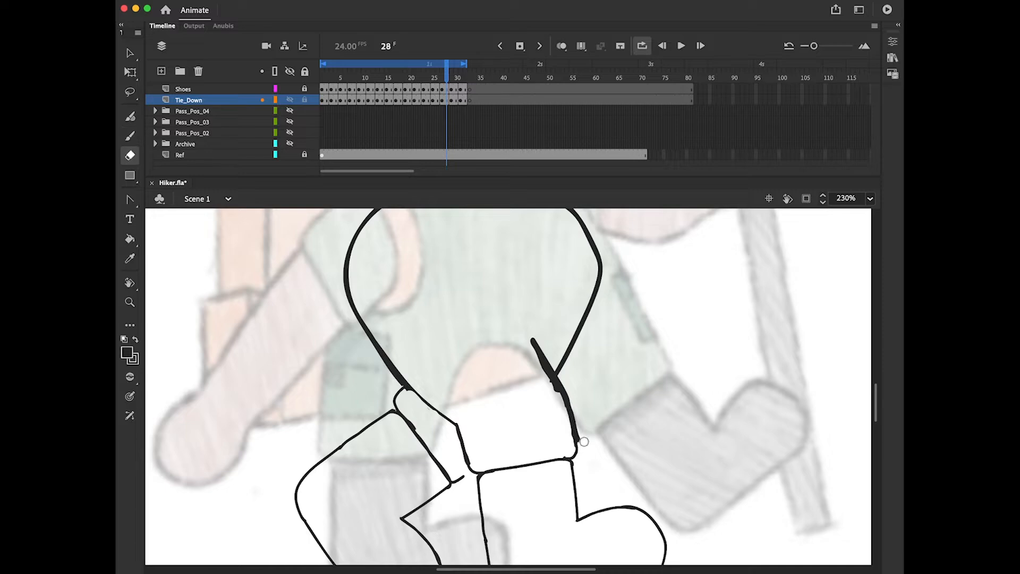
Erase the thick front edge of the planted leg at frame 28 and redraw it cleanly
drag(584, 442, 533, 340)
key(b)
mouse_move(533, 340)
mouse_down()
mouse_move(576, 428)
mouse_move(520, 409)
mouse_up()
key(e)
drag(404, 441, 514, 288)
Draw the hems joining both legs to their boots at frame 29 and erase the excess leg lines
key(.)
key(b)
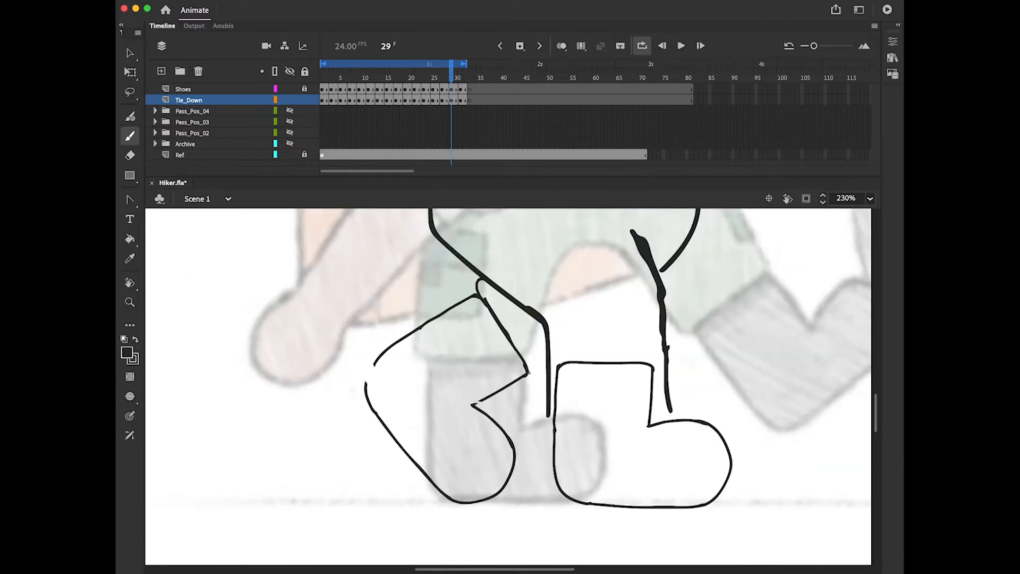
drag(528, 374, 547, 367)
drag(611, 346, 503, 400)
drag(442, 413, 555, 394)
key(e)
drag(562, 468, 562, 399)
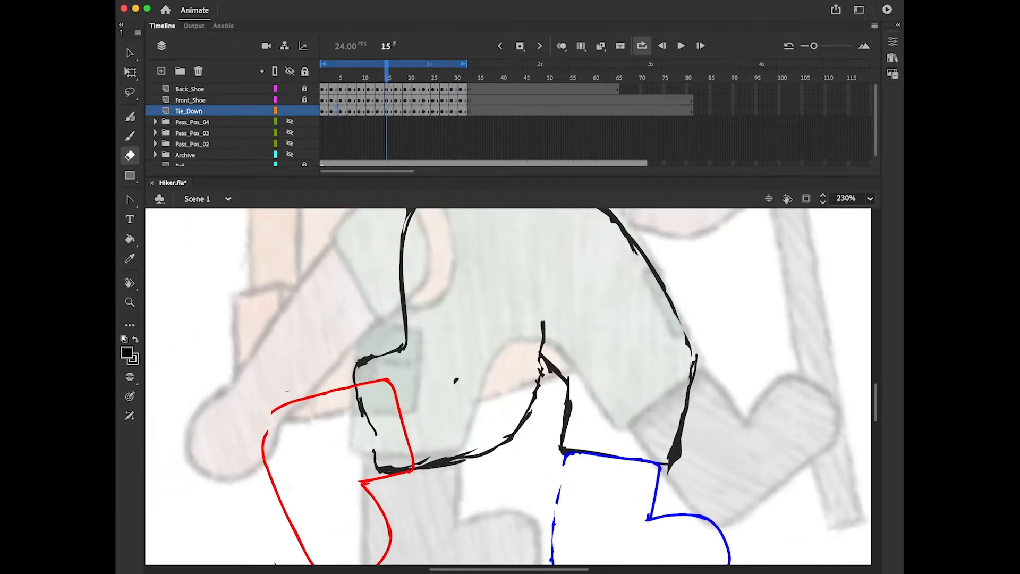
Adjust the leg drawing at frame 15 and redraw the inner leg and back-of-knee lines
key(super+a)
key(q)
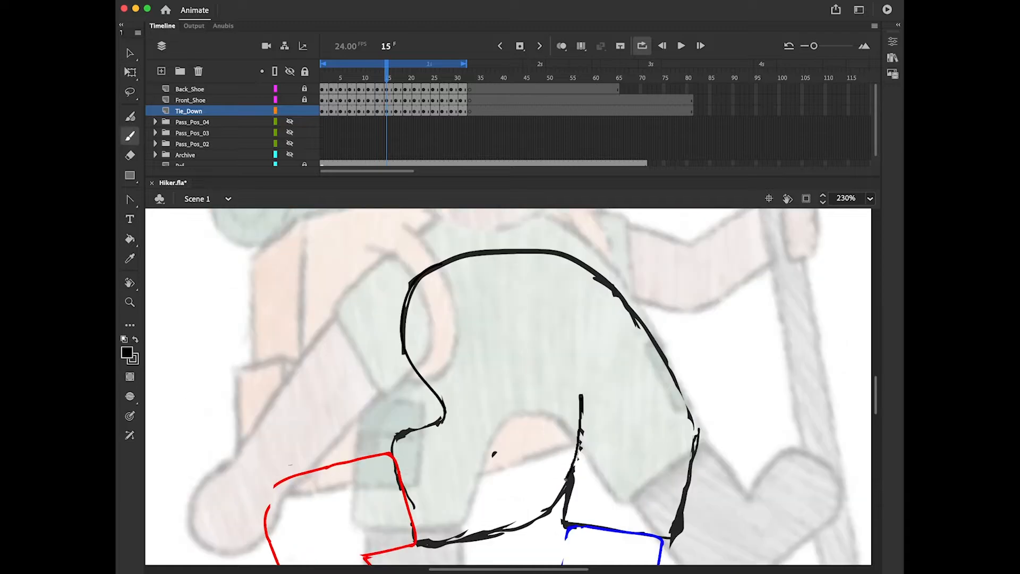
drag(582, 404, 565, 511)
drag(440, 384, 442, 422)
key(e)
Erase and redraw the curve between the legs at frame 13
key(.)
key(.)
key(.)
key(b)
key(e)
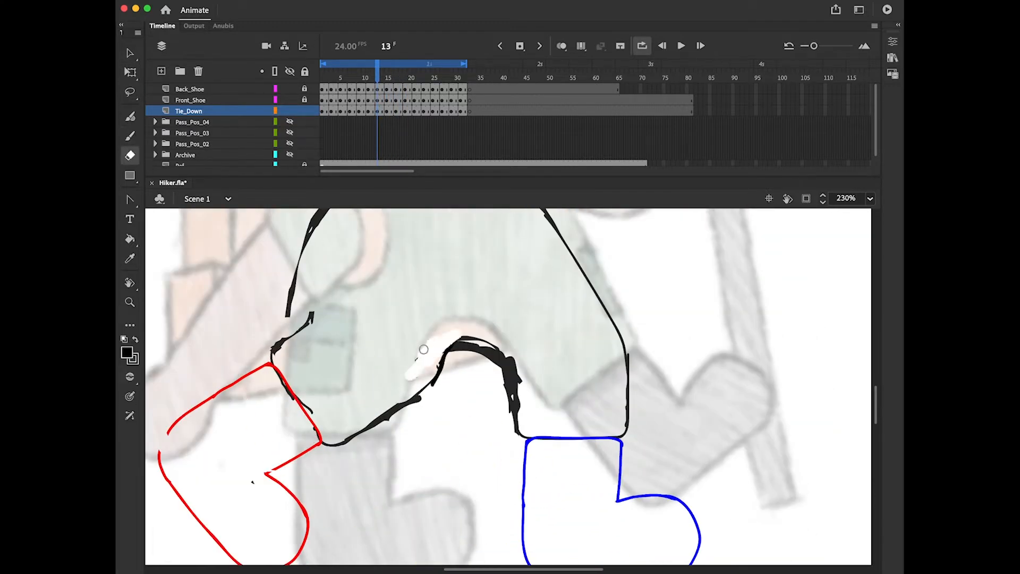
key(b)
key(e)
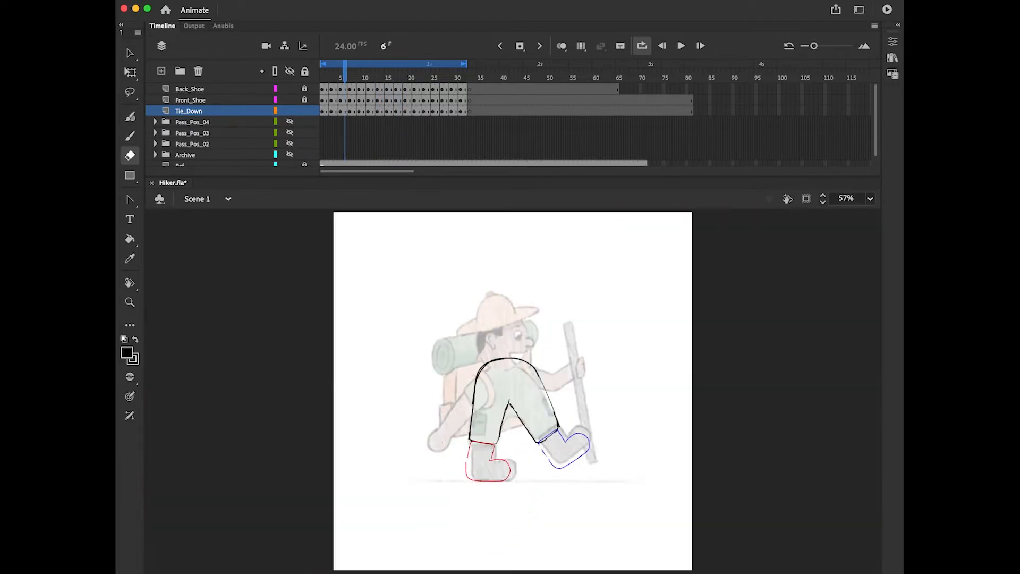
Touch up the trouser outlines from frame 6 to frame 14
key(b)
key(e)
key(.)
key(b)
key(e)
key(b)
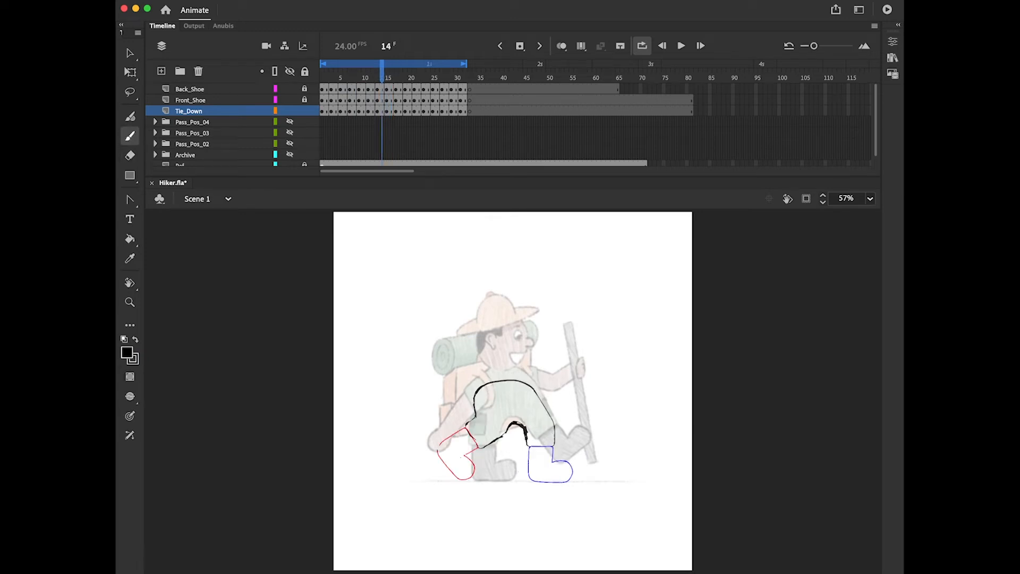
Step through the walk cycle from frame 14 onward to examine the trouser and boot outlines
key(.)
key(.)
key(.)
key(.)
key(.)
key(.)
key(.)
key(.)
key(.)
key(.)
key(.)
key(.)
key(.)
key(.)
key(.)
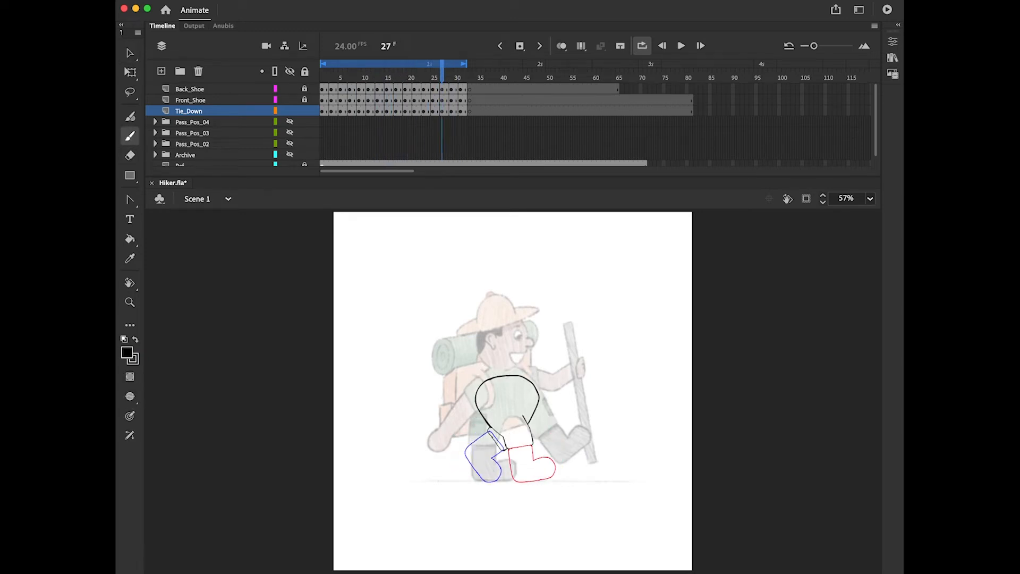
Erase the stray lines beside the rear boot's hem at frames 27 and 29
key(e)
drag(492, 434, 501, 446)
key(.)
key(.)
drag(491, 439, 497, 448)
Play the walk cycle and step through its opening frames to check the cleaned outlines
key(Return)
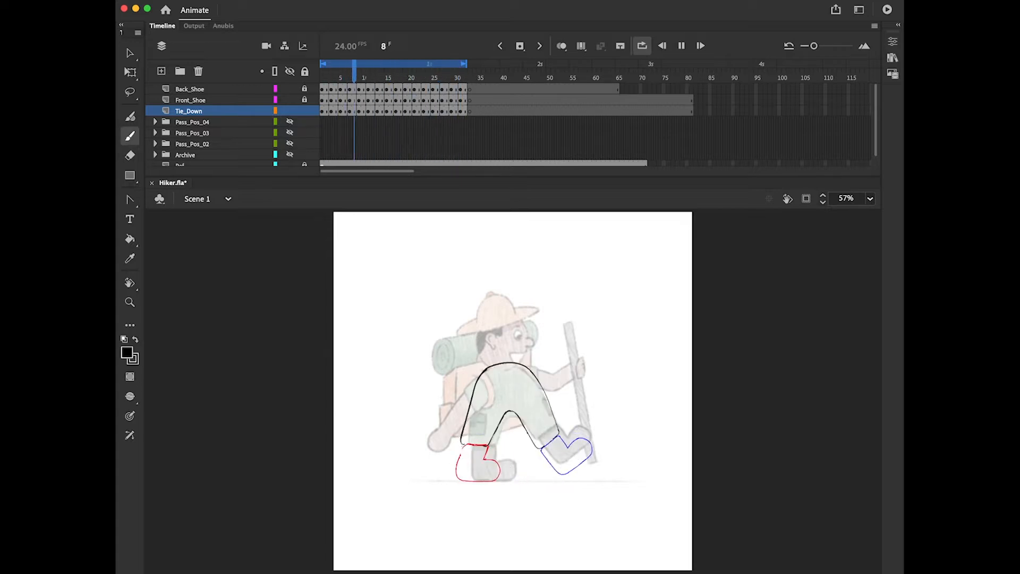
key(Return)
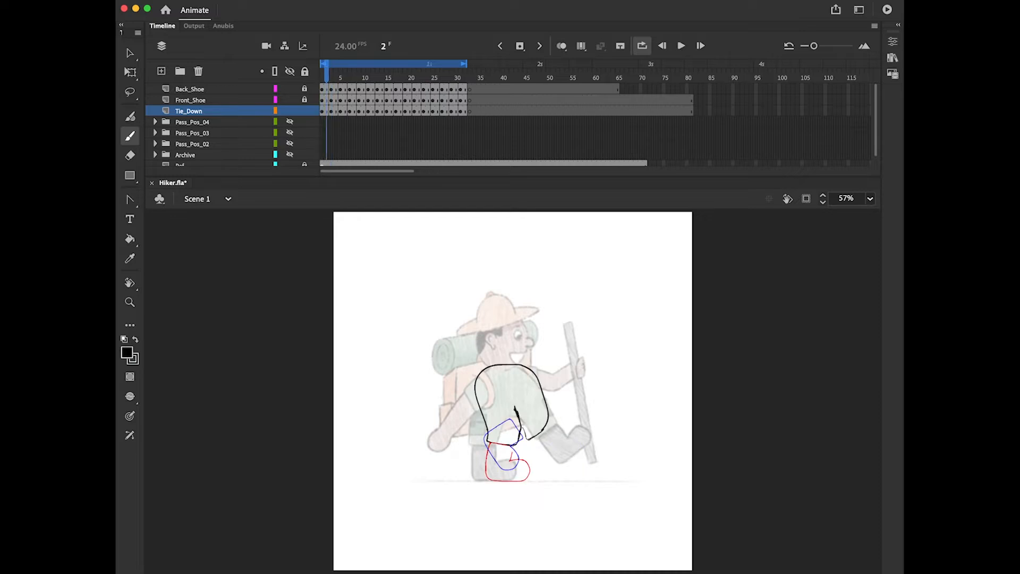
key(.)
key(.)
key(.)
key(.)
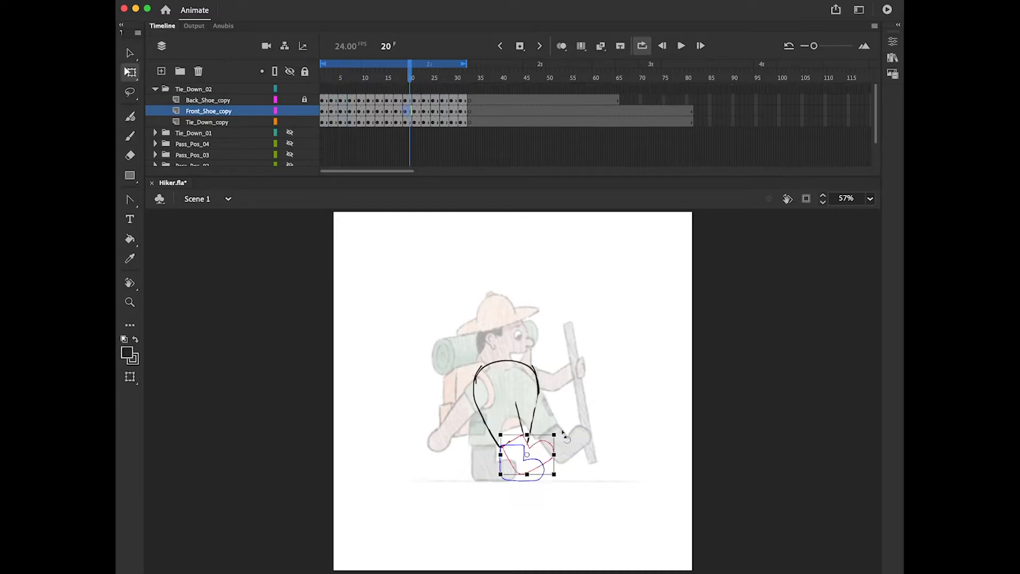
Redraw the trouser hem along the red boot's cuff at frame 20 and clean up its stray lines
key(super+equal)
click(130, 136)
drag(463, 445, 525, 435)
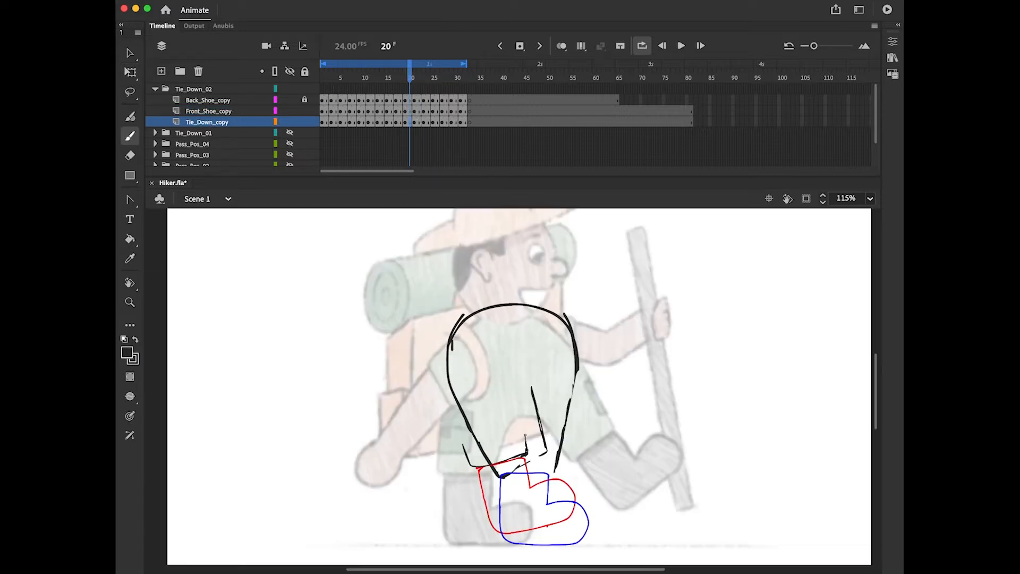
key(e)
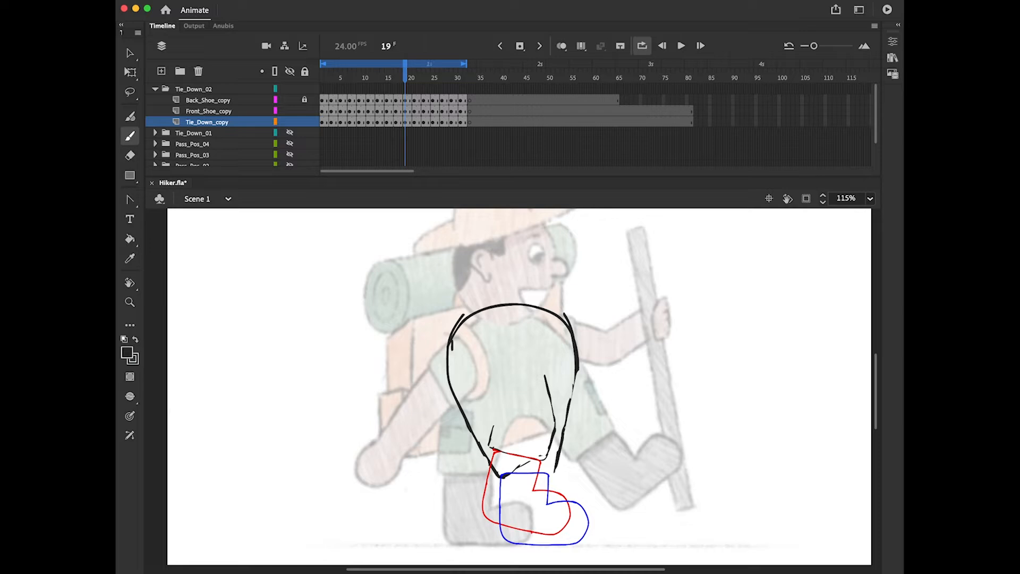
key(e)
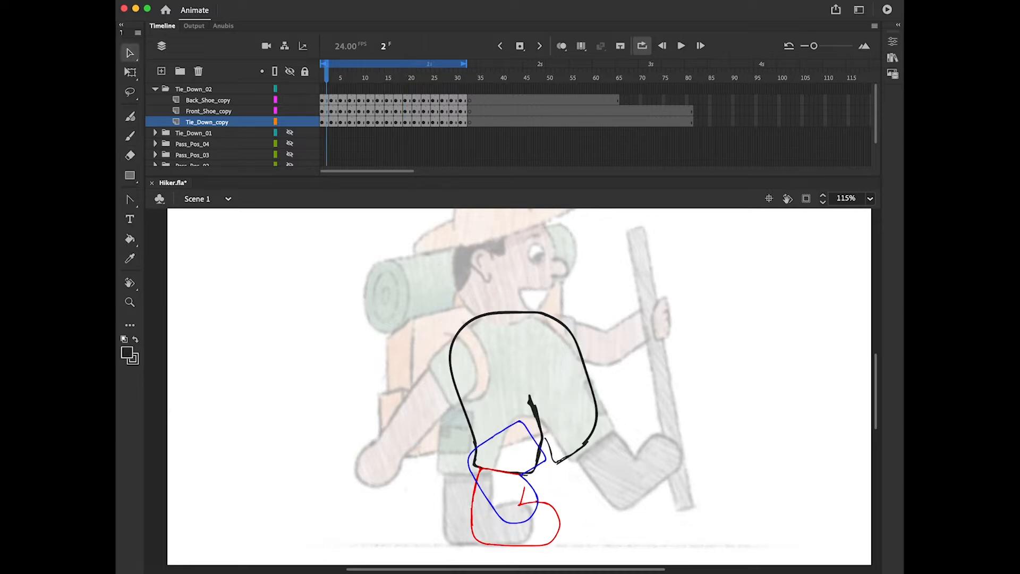
Erase the trouser leg outline that belongs to the blue boot at frame 2
key(q)
key(e)
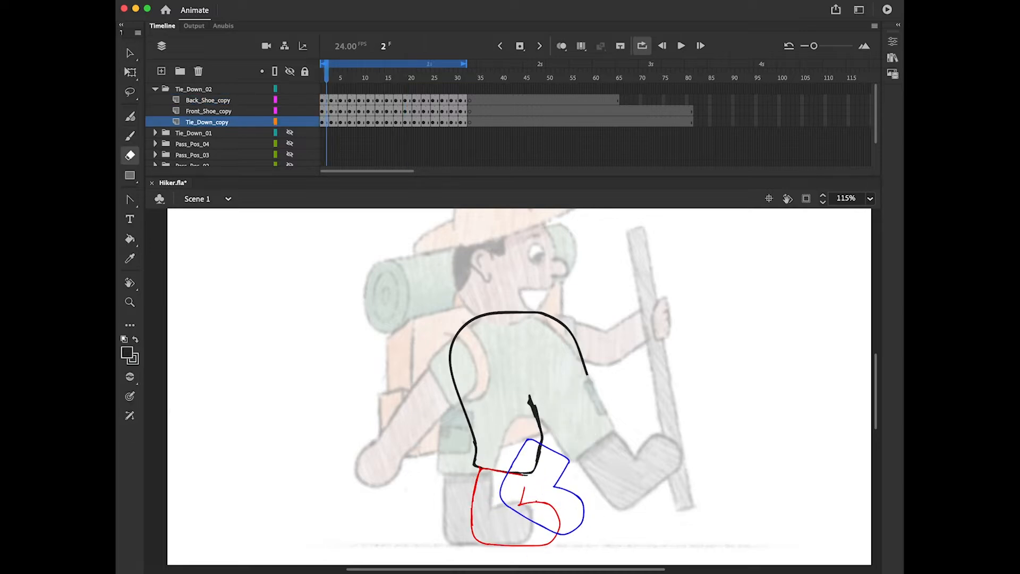
key(.)
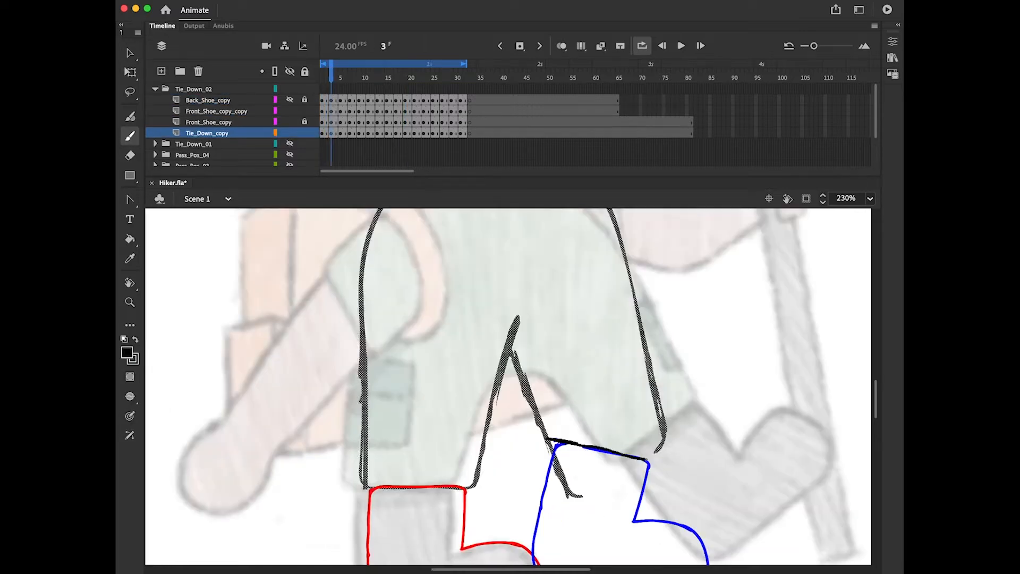
Redraw the trouser leg above the blue boot with a bent knee at frame 3 and erase the old straight lines
scroll(508, 386, up, 3)
drag(525, 296, 576, 393)
scroll(508, 387, down, 3)
drag(427, 365, 463, 441)
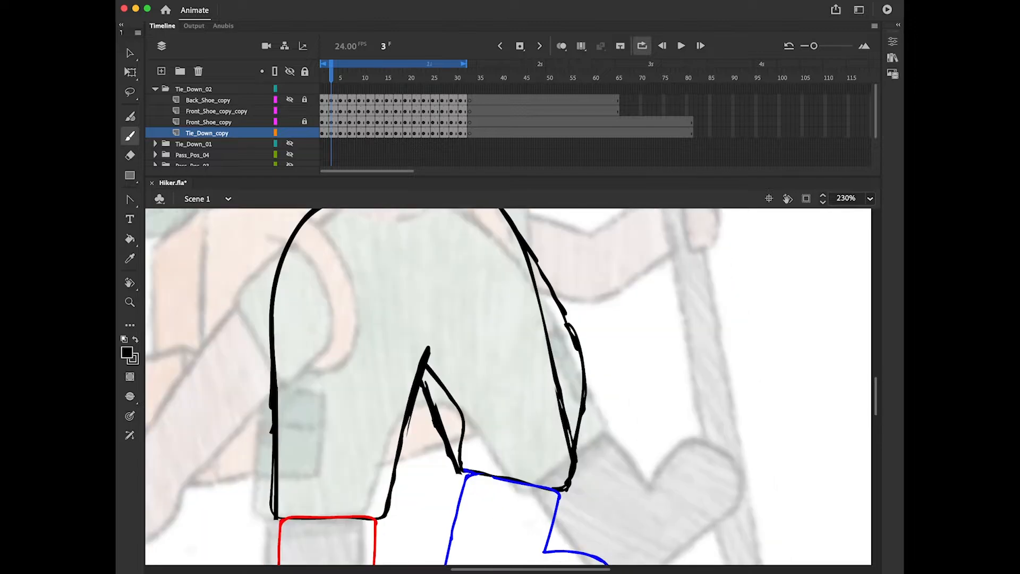
key(e)
drag(525, 245, 566, 457)
drag(427, 378, 449, 444)
drag(551, 409, 524, 440)
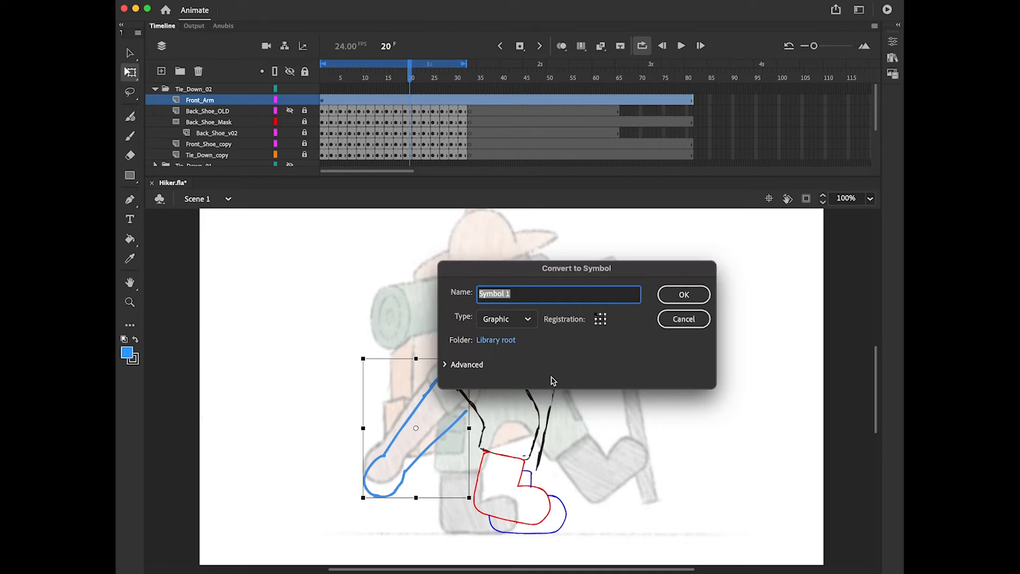
Convert the blue arm drawing into a graphic symbol named Front_Arm and open it for editing
key(Return)
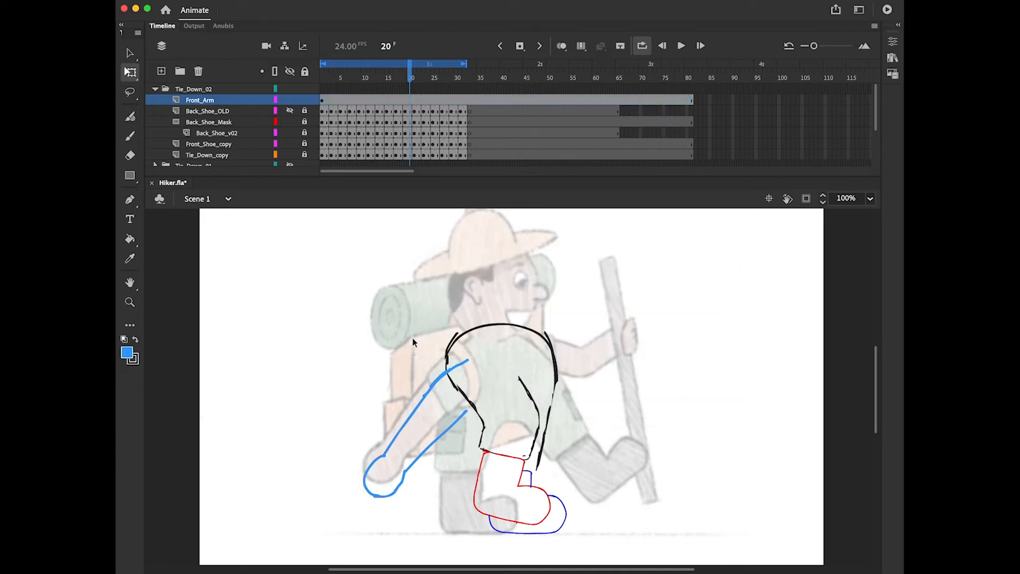
key(super+e)
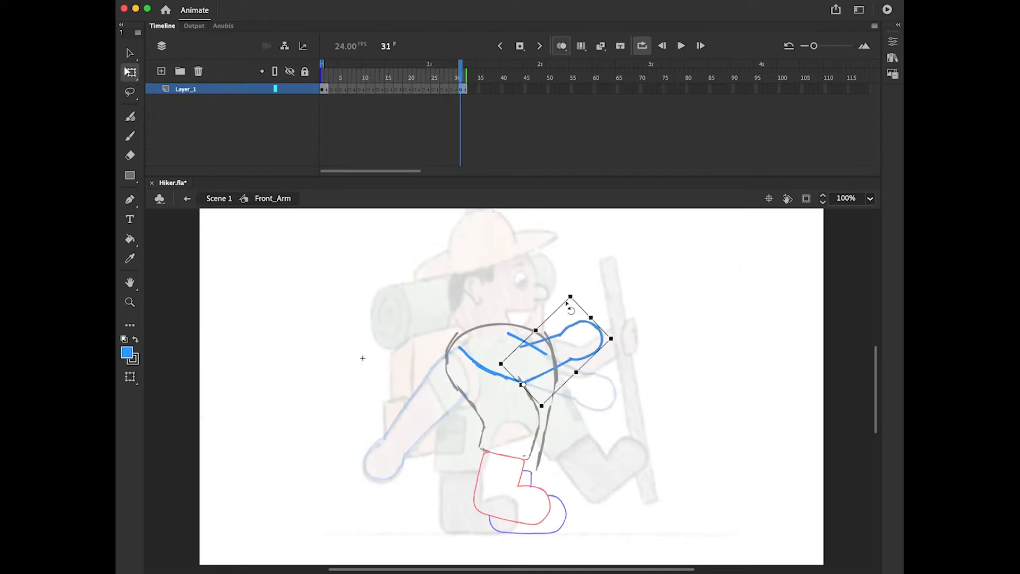
Nudge the raised forearm into place at the elbow of the forward arm pose at frame 31
key(Down)
key(Down)
key(Down)
key(shift+Right)
key(shift+Right)
key(shift+Right)
key(Down)
key(Down)
key(Down)
key(Down)
key(Down)
key(Down)
key(shift+Left)
key(shift+Left)
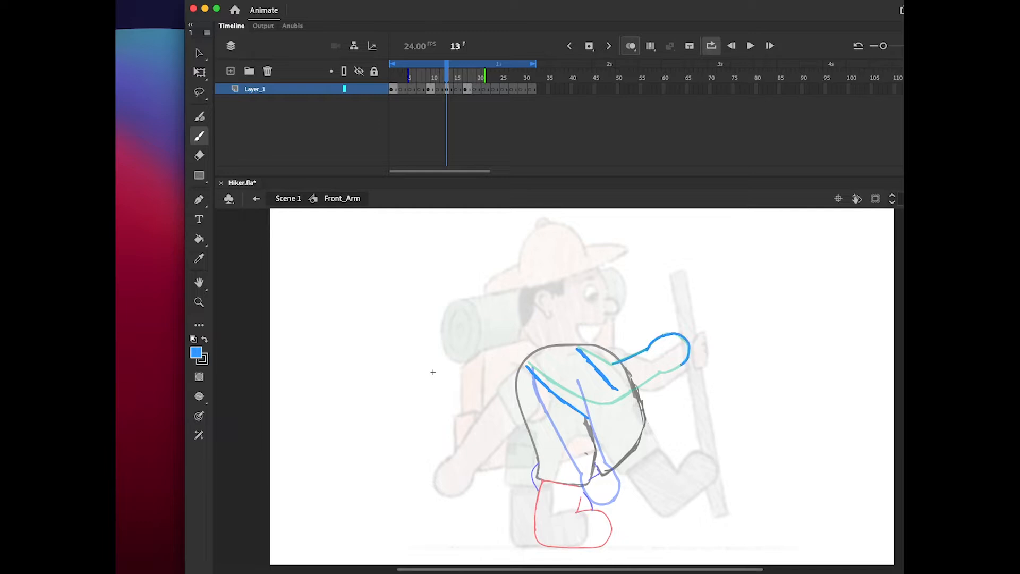
Complete the forearm outline of the arm pose at frame 13 and rotate the forearm downward at the elbow
drag(682, 364, 617, 401)
key(l)
drag(611, 354, 612, 357)
key(q)
drag(693, 330, 707, 376)
mouse_move(690, 363)
mouse_down()
mouse_move(681, 419)
mouse_move(712, 417)
mouse_up()
key(comma)
key(comma)
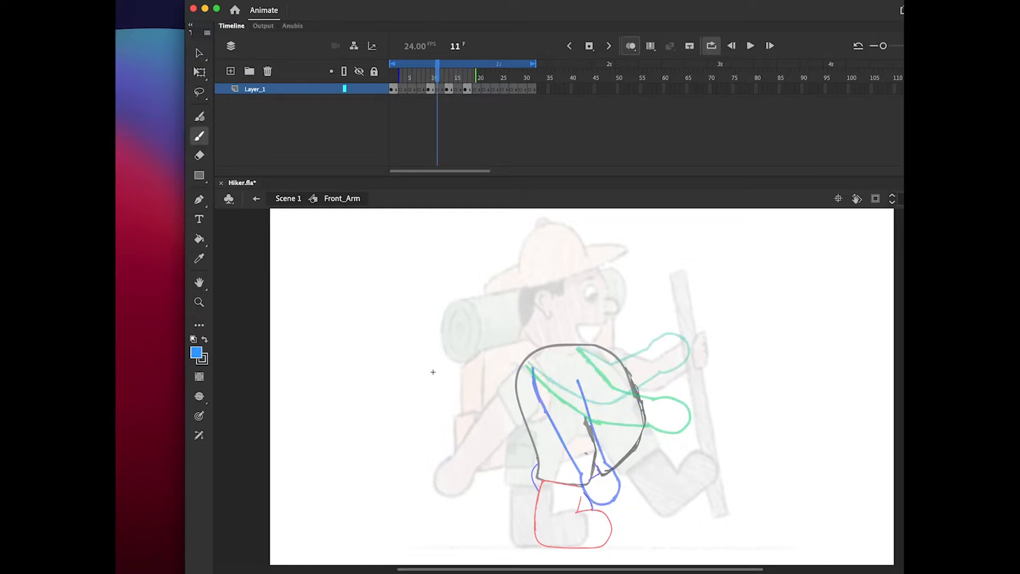
Rotate the forearm at frame 13 slightly back up at the elbow
key(period)
key(period)
key(l)
drag(606, 378, 609, 383)
key(q)
drag(695, 375, 695, 351)
Trace the raised arm at frame 15 and tilt its forearm slightly down at the elbow
key(b)
key(period)
key(period)
drag(528, 363, 585, 407)
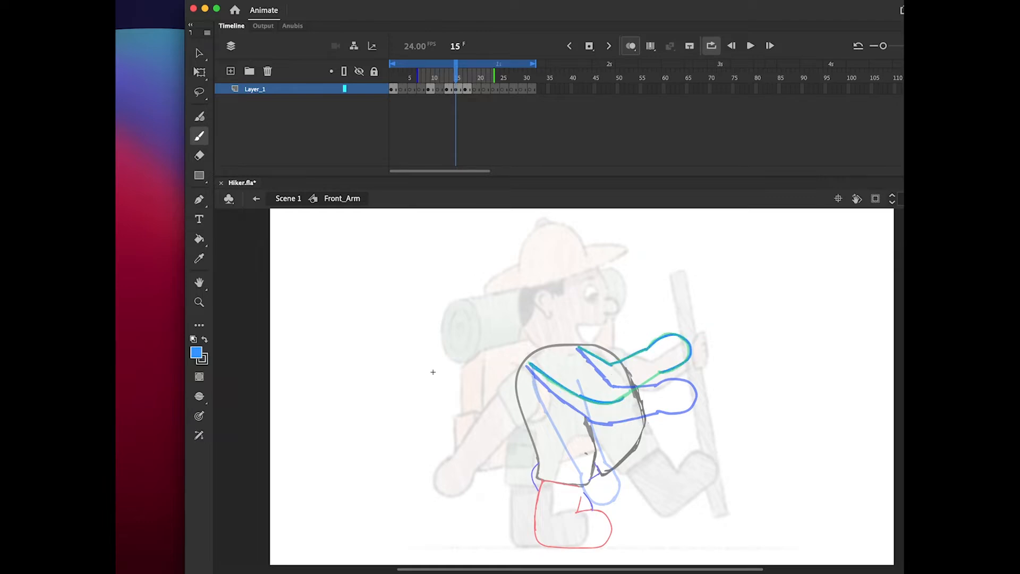
drag(660, 372, 623, 399)
key(q)
drag(697, 331, 699, 338)
key(l)
key(q)
key(l)
drag(607, 356, 609, 362)
key(q)
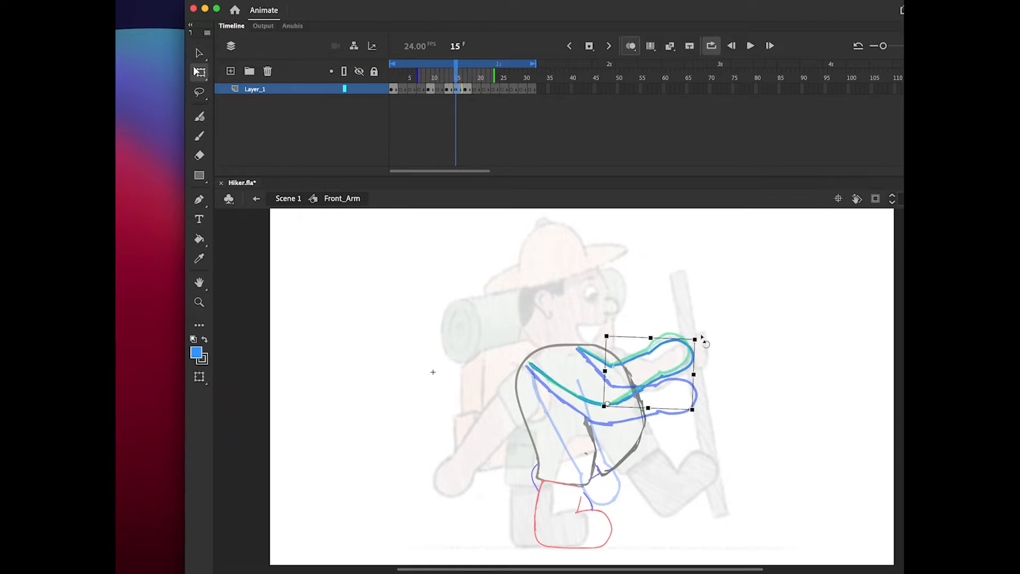
Paste the arm in place at frame 11, rotate it forward as an in-between pose, and play the swing
key(comma)
key(comma)
key(comma)
key(comma)
key(b)
key(comma)
key(comma)
key(period)
key(period)
key(super+shift+v)
key(q)
drag(635, 521, 680, 491)
key(l)
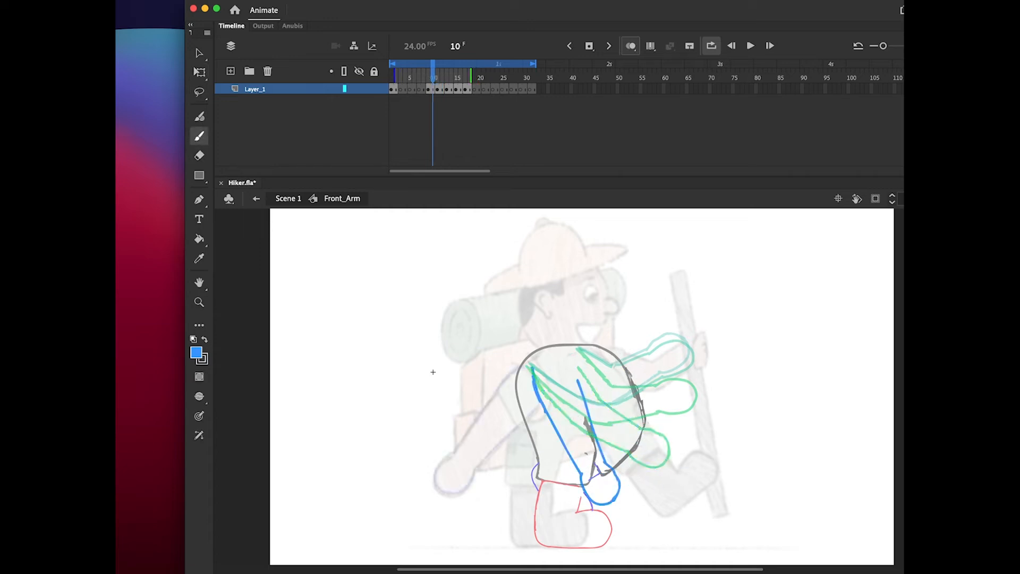
key(Return)
key(Return)
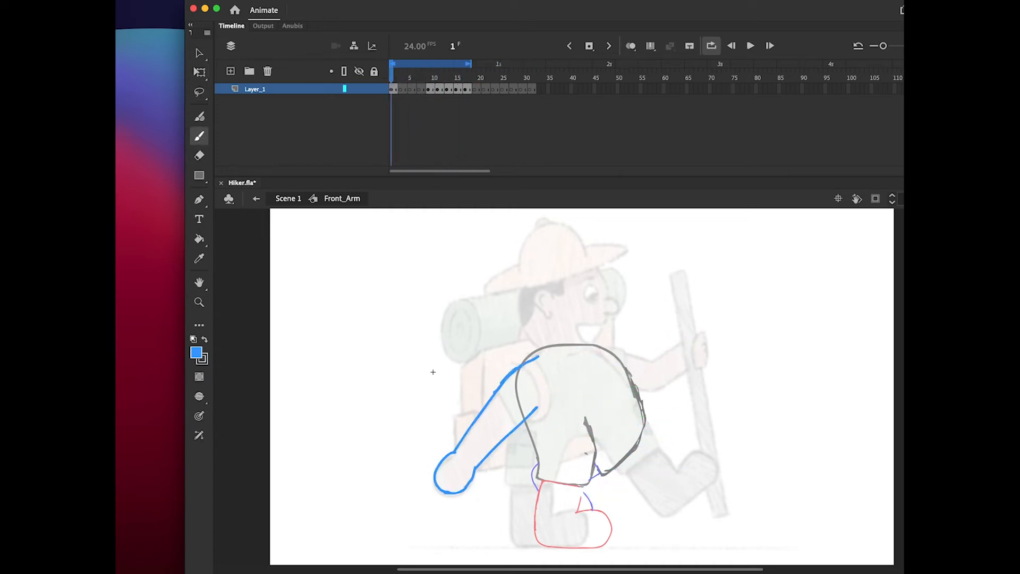
Paste the arm in place at frame 5 and rotate it forward from its rearmost pose
key(period)
key(period)
key(period)
key(period)
key(super+shift+v)
key(q)
drag(419, 501, 476, 533)
Paste the arm in place at frame 8 and rotate it further forward towards the hanging pose
key(period)
key(period)
key(period)
key(super+shift+v)
drag(559, 534, 620, 516)
Paste the arm in place at frame 3 and rotate it backward between the poses of frames 1 and 5
key(comma)
key(comma)
key(comma)
key(comma)
key(comma)
key(super+shift+v)
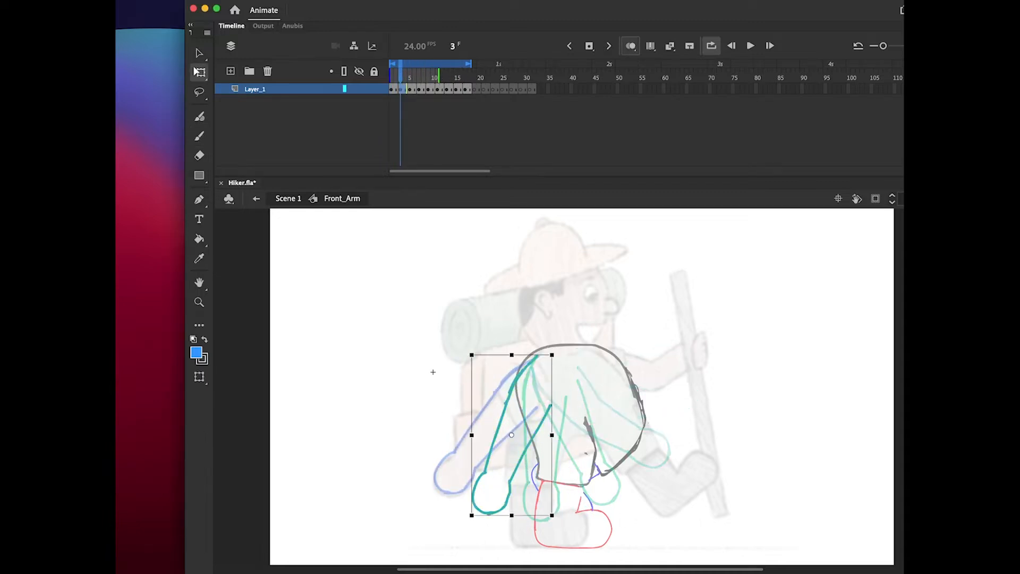
drag(559, 520, 526, 521)
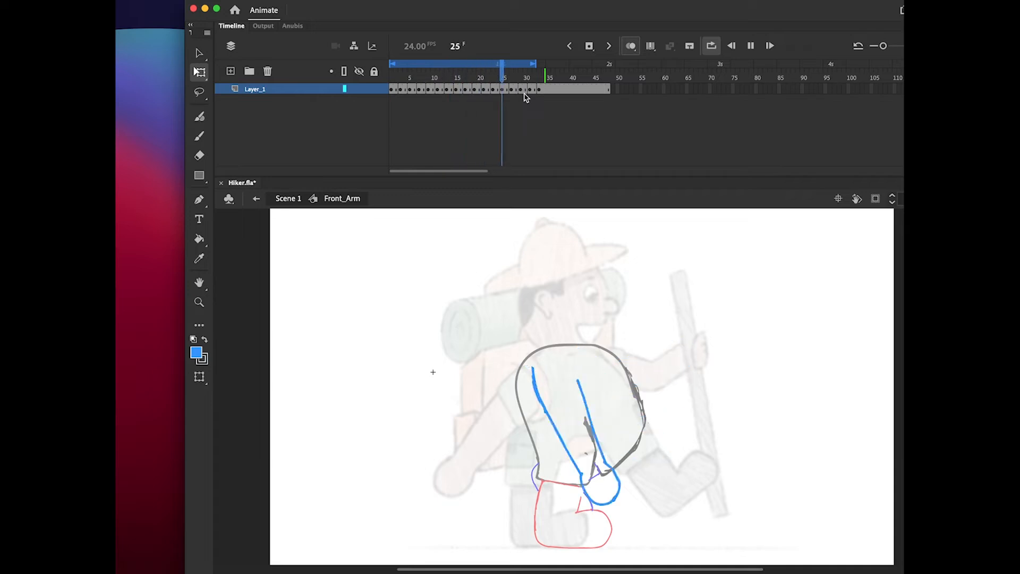
Stop the playback and rotate the arm slightly backward at frames 4 and 6, using the shoulder as pivot
key(Return)
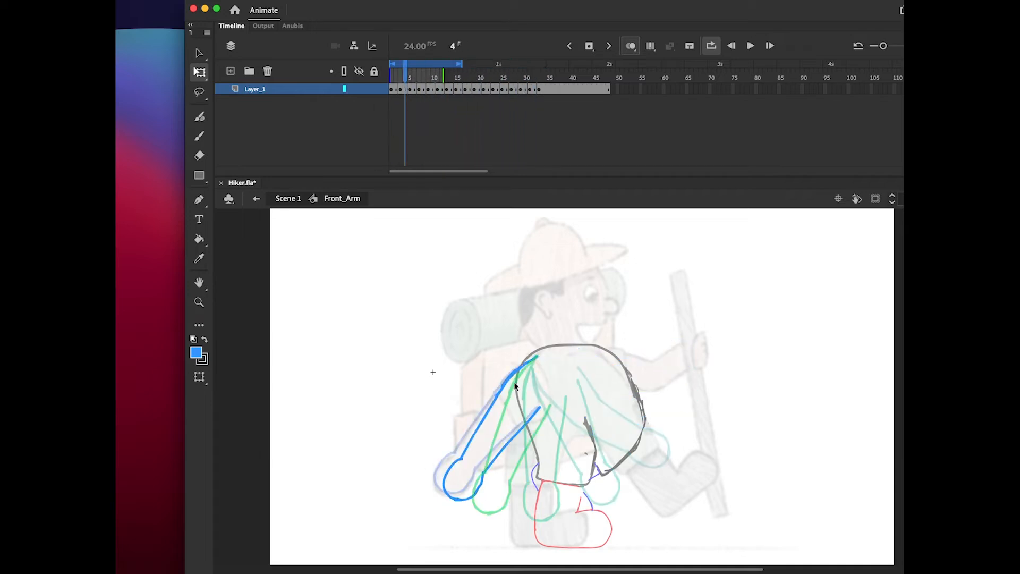
drag(438, 503, 429, 497)
click(415, 89)
drag(511, 433, 536, 359)
drag(467, 518, 444, 505)
Set the arm's pivot at the shoulder at frame 13, rotate the arm slightly down, and play the swing
click(460, 89)
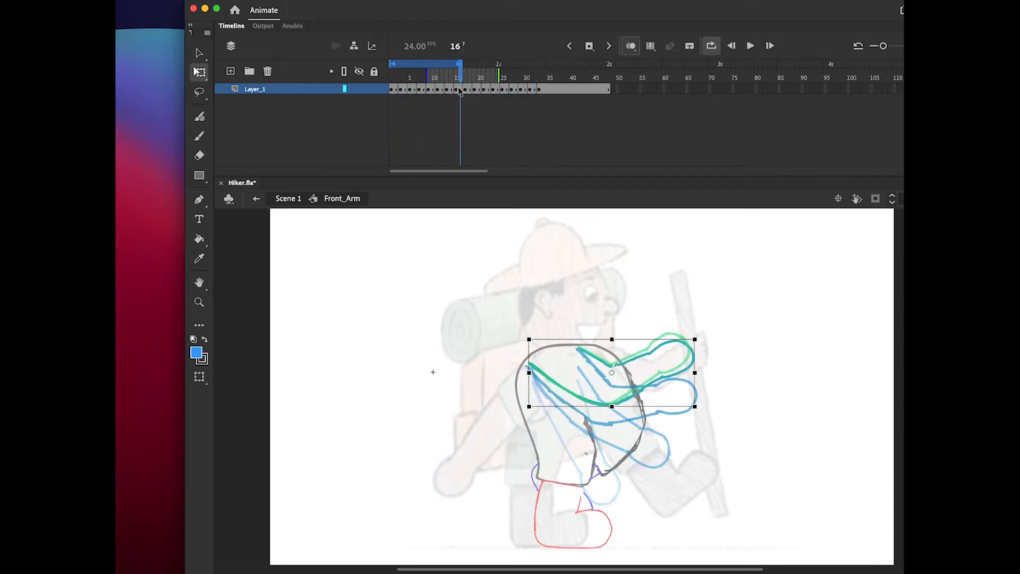
click(447, 90)
drag(611, 387, 529, 367)
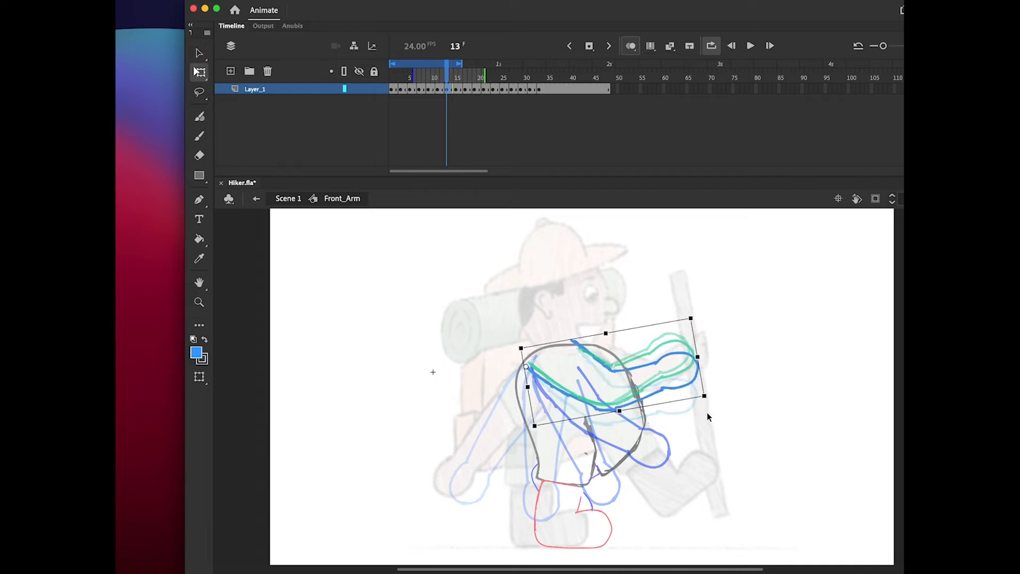
key(b)
key(Return)
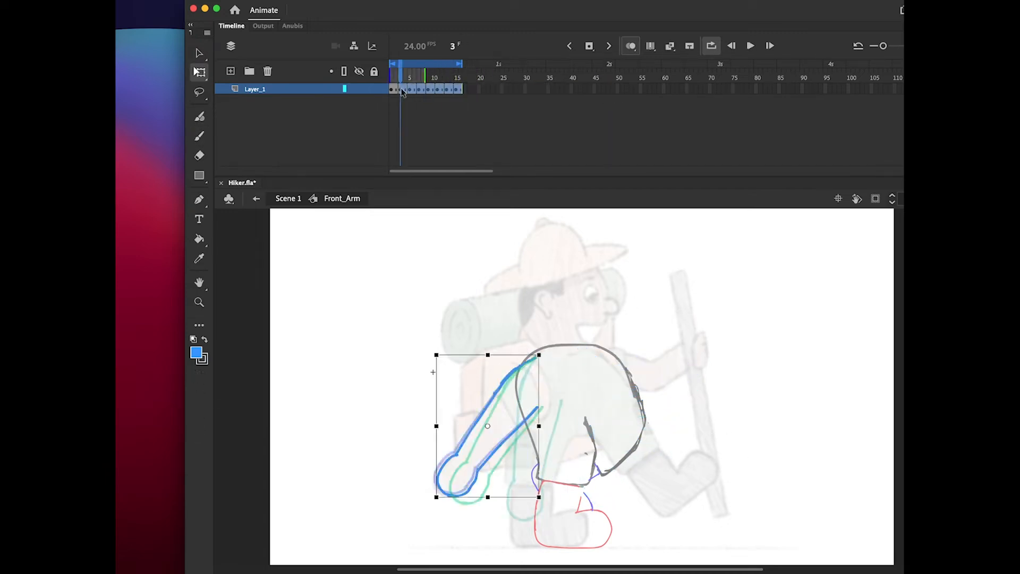
Step back through the forward-swing poses from frame 16 to compare the arm spacing
click(612, 90)
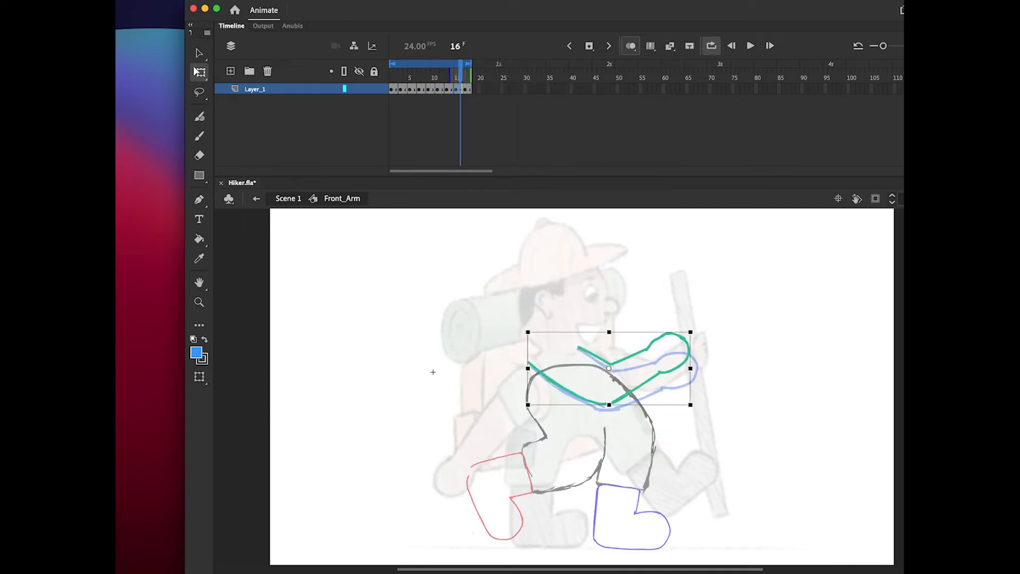
key(comma)
key(comma)
key(comma)
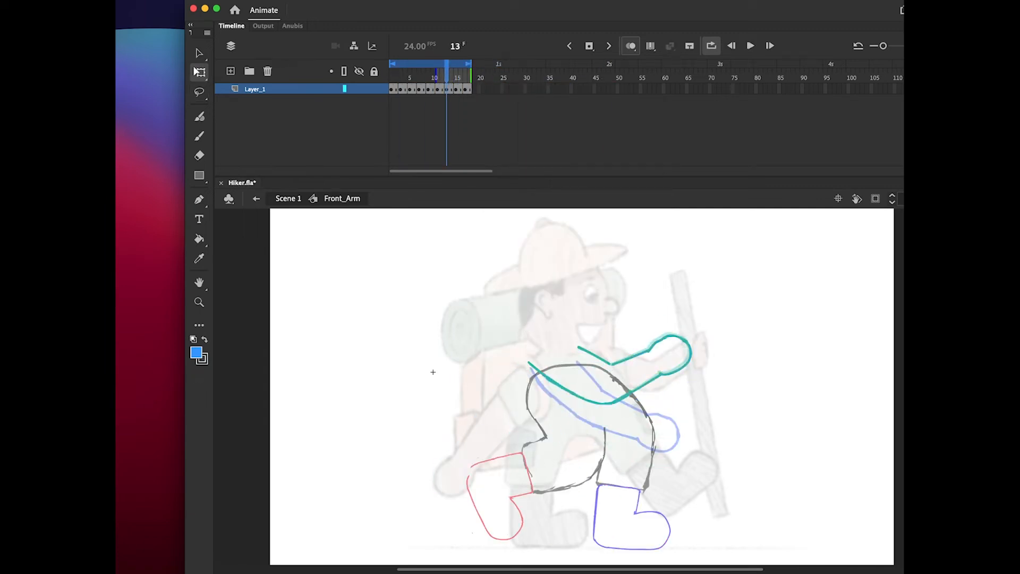
key(comma)
key(comma)
key(period)
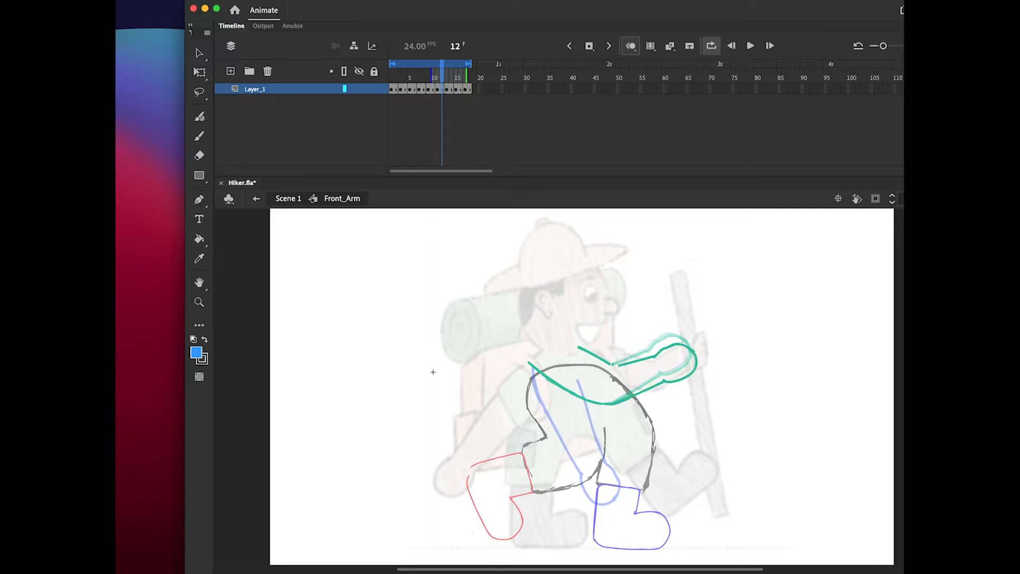
Rotate the arm slightly backward at frame 6 and forward about the shoulder at frame 10
click(413, 89)
drag(465, 524, 443, 504)
click(429, 89)
drag(577, 436, 534, 371)
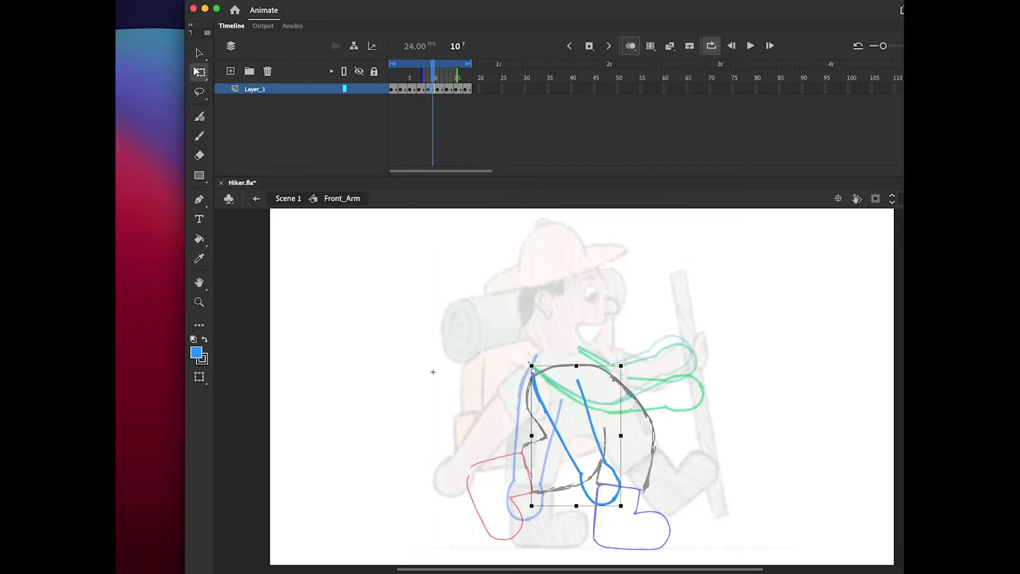
drag(626, 511, 647, 487)
Tilt the raised forearm slightly down at frame 13
click(456, 90)
click(447, 76)
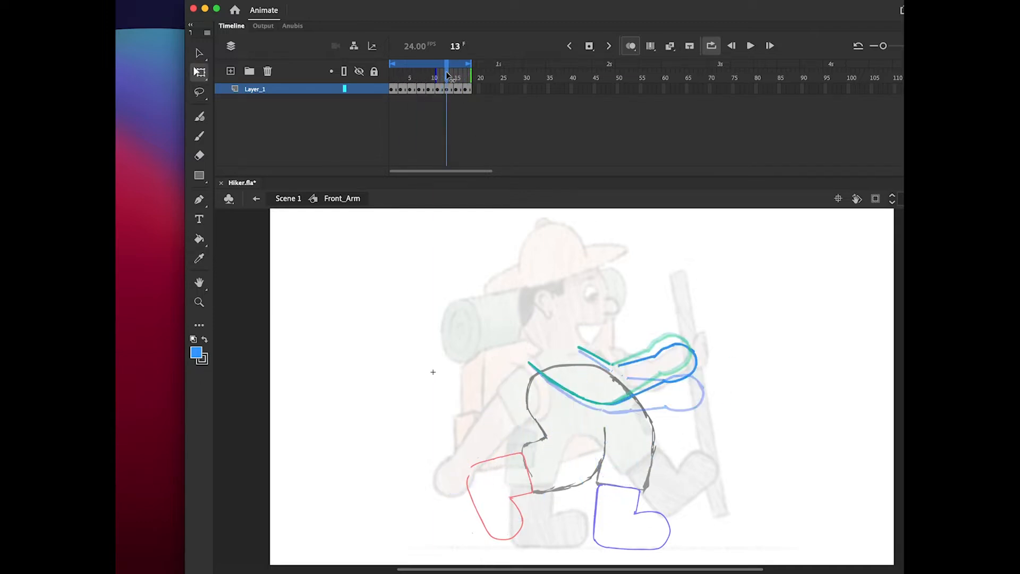
drag(703, 344, 704, 352)
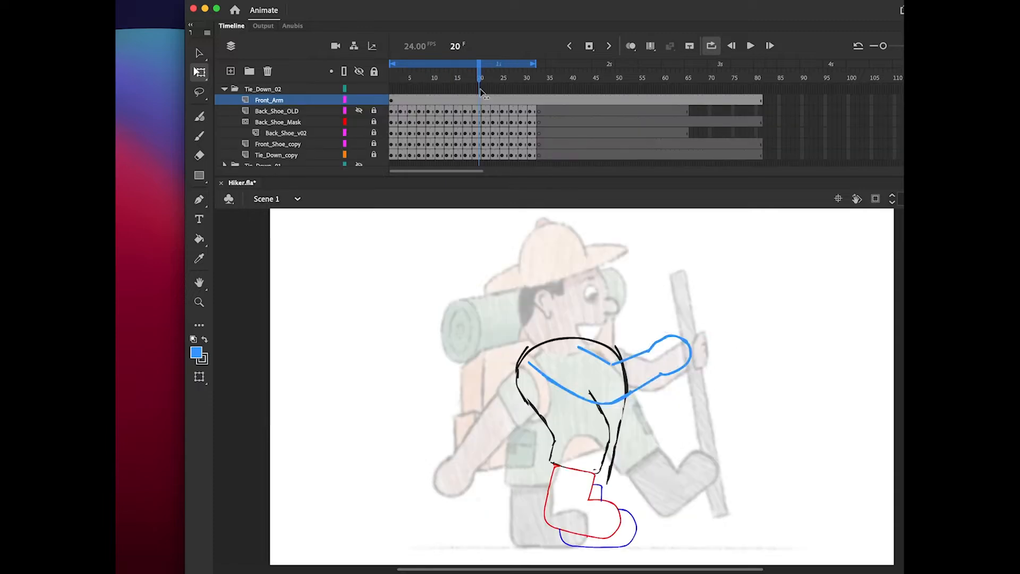
Scrub and play the walk cycle in the main scene to check the arm swing against the legs
drag(481, 94, 507, 96)
key(Return)
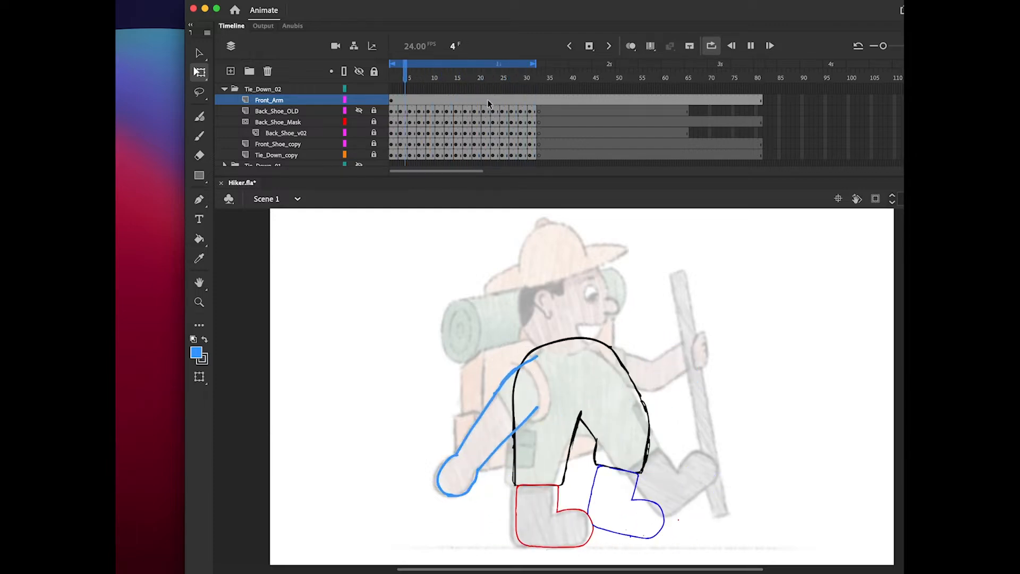
click(453, 98)
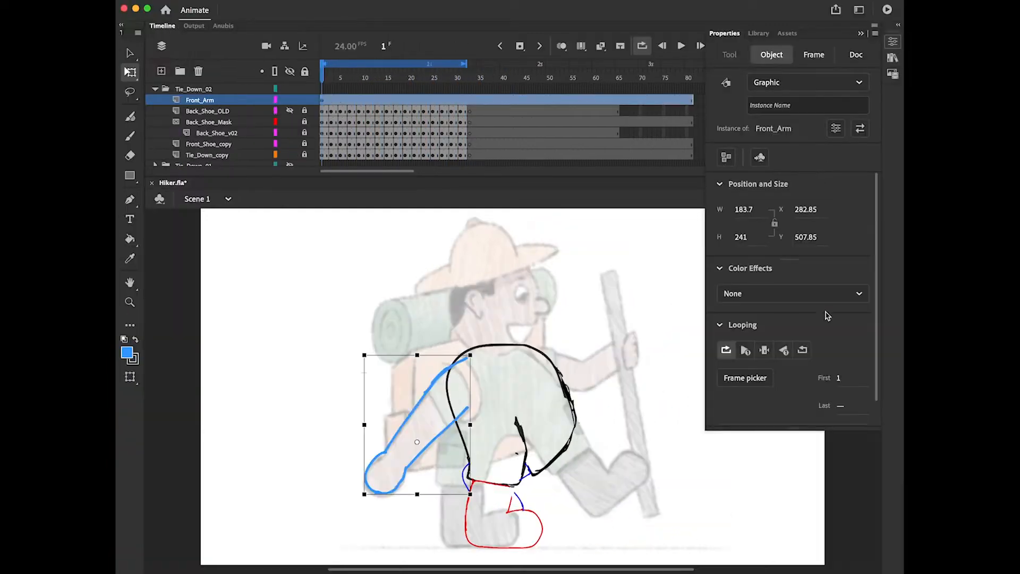
Offset the Front_Arm instance's loop by testing first frame 7 in playback and changing it to 8
scroll(827, 316, down, 2)
drag(837, 350, 850, 353)
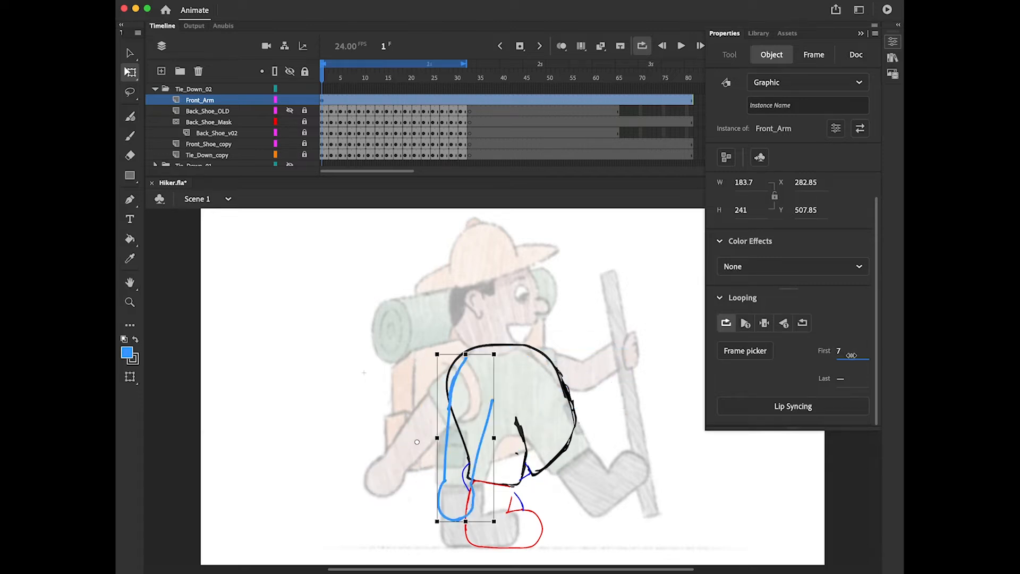
click(544, 233)
key(Return)
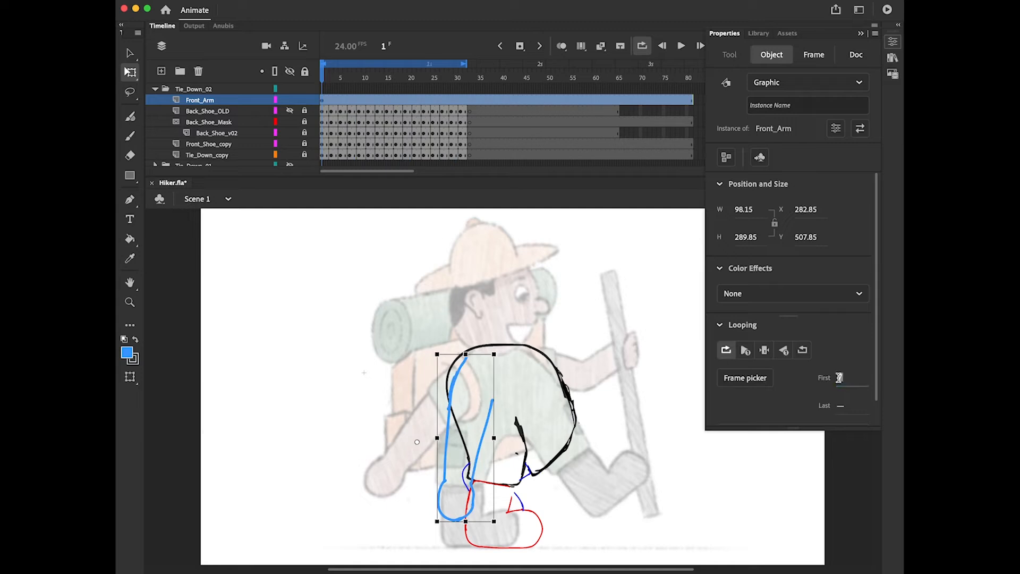
click(839, 377)
text(8)
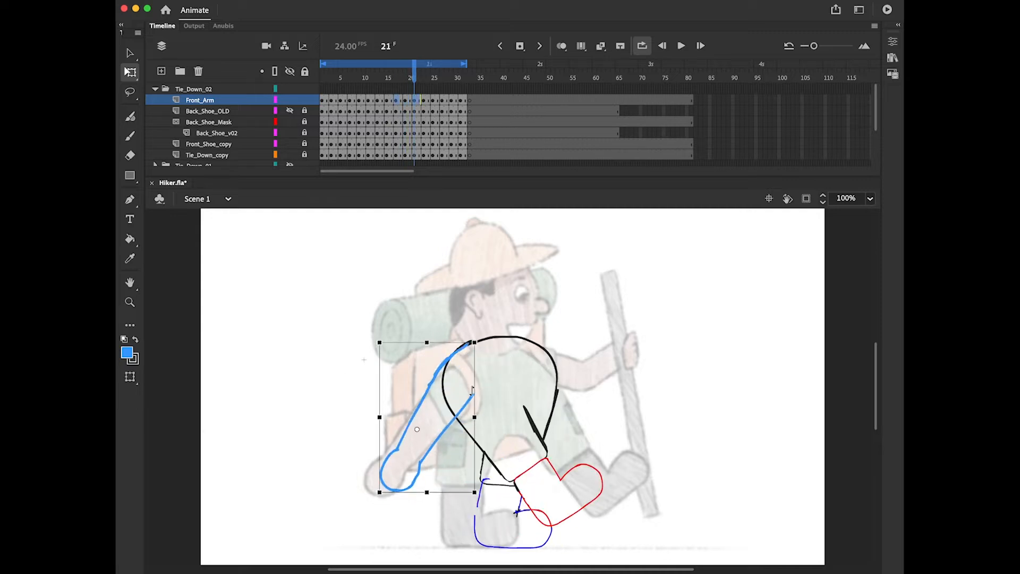
Step forward from frame 21 and back through the walk cycle to check the front arm against the body
key(period)
key(period)
key(period)
key(period)
key(period)
key(period)
key(period)
key(period)
key(comma)
key(comma)
key(comma)
key(comma)
key(comma)
key(comma)
key(comma)
key(comma)
key(comma)
key(comma)
key(comma)
key(comma)
key(comma)
key(comma)
key(comma)
key(comma)
key(comma)
key(comma)
key(comma)
key(comma)
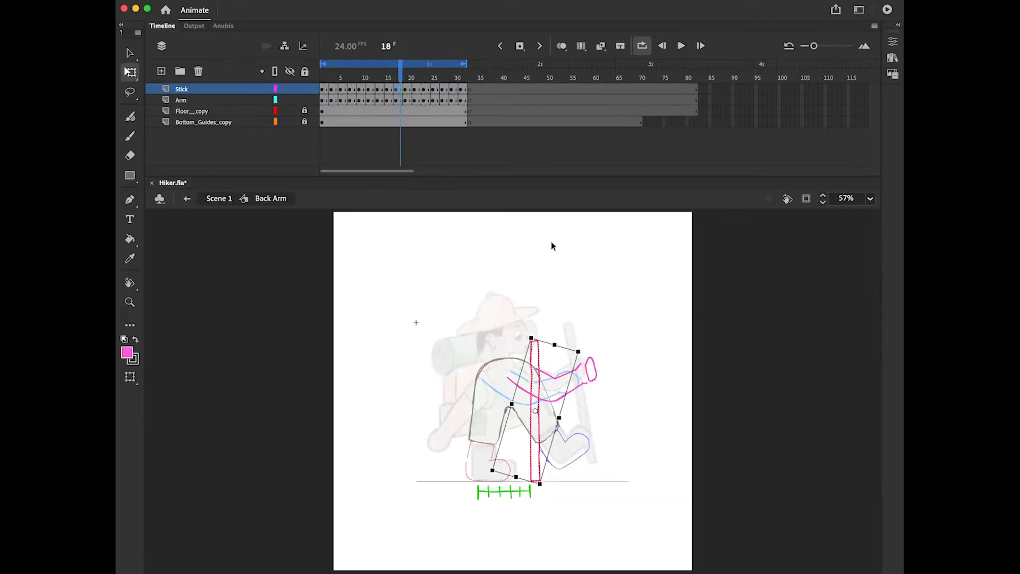
Bring the back arm's hand down onto the upright walking stick at frame 17 in the Back Arm symbol
drag(609, 411, 502, 461)
click(384, 150)
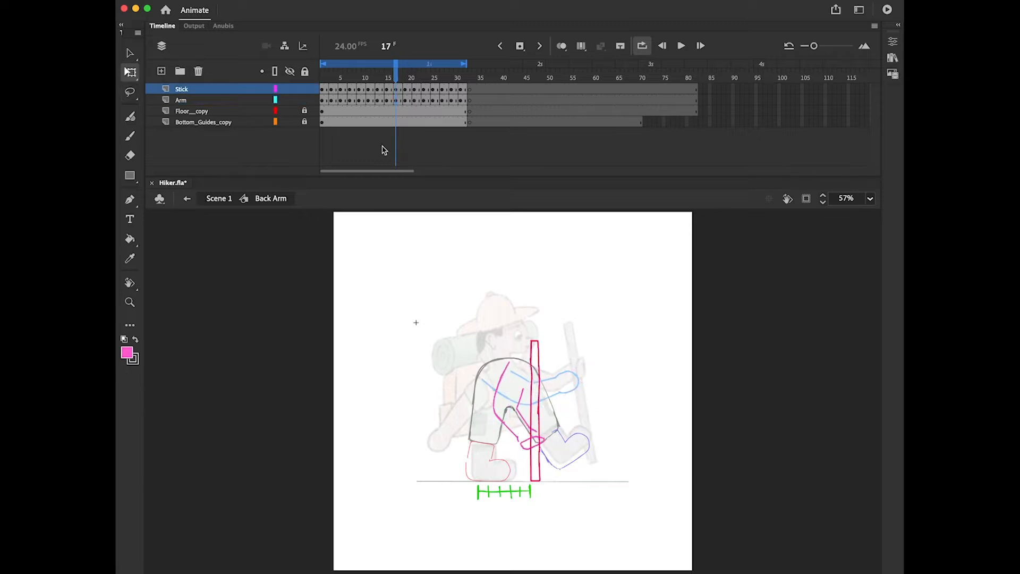
Rotate the back forearm and raise its hand along the upright walking stick at frame 17 in the Back Arm symbol
drag(498, 412, 502, 408)
key(q)
drag(554, 455, 574, 423)
key(shift+Left)
key(shift+Left)
key(shift+Left)
key(shift+Left)
key(shift+Up)
key(shift+Up)
key(shift+Up)
key(shift+Up)
key(shift+Up)
key(shift+Up)
key(shift+Up)
Erase the old arm lines at frame 17 and redraw the back arm's outline to join the raised hand
key(e)
mouse_move(495, 403)
mouse_down()
mouse_move(503, 367)
mouse_move(520, 404)
mouse_up()
mouse_move(396, 72)
mouse_down()
mouse_move(383, 73)
mouse_move(400, 75)
mouse_up()
key(v)
double_click(528, 441)
key(b)
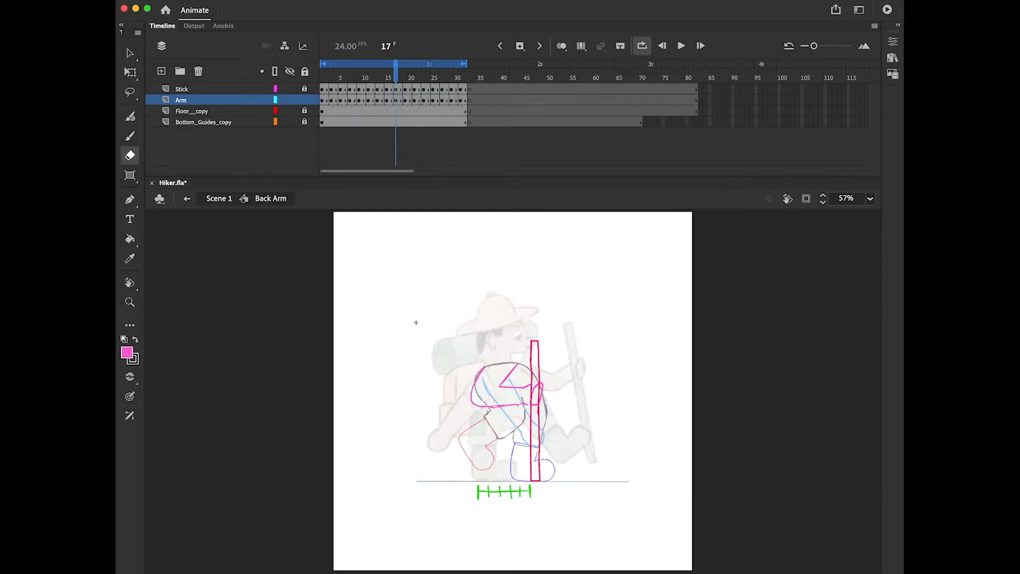
Shift the stick forward at frame 18, fit the back arm's hand to it, and continue adjusting from frame 19
key(.)
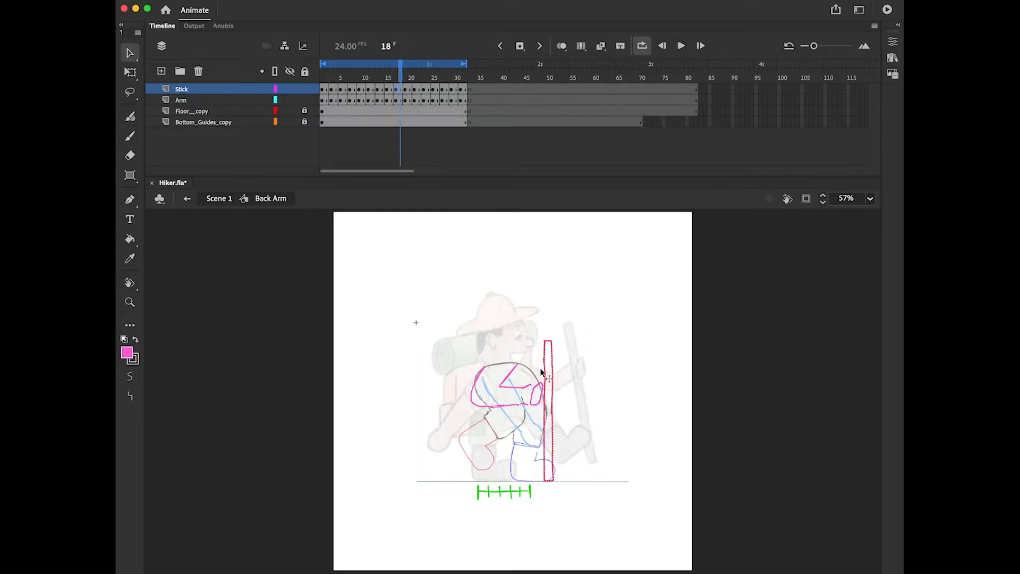
key(l)
key(.)
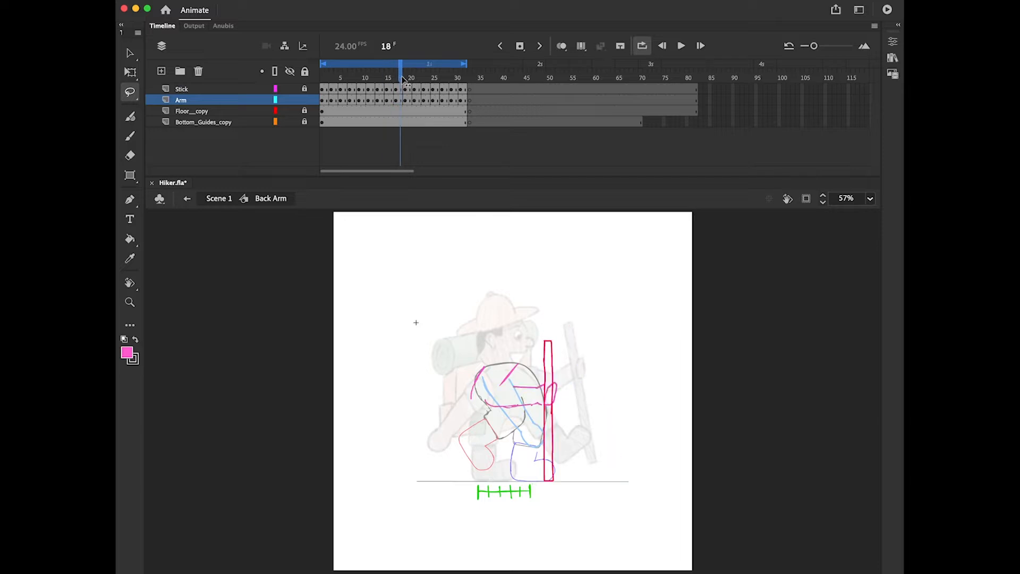
key(.)
key(v)
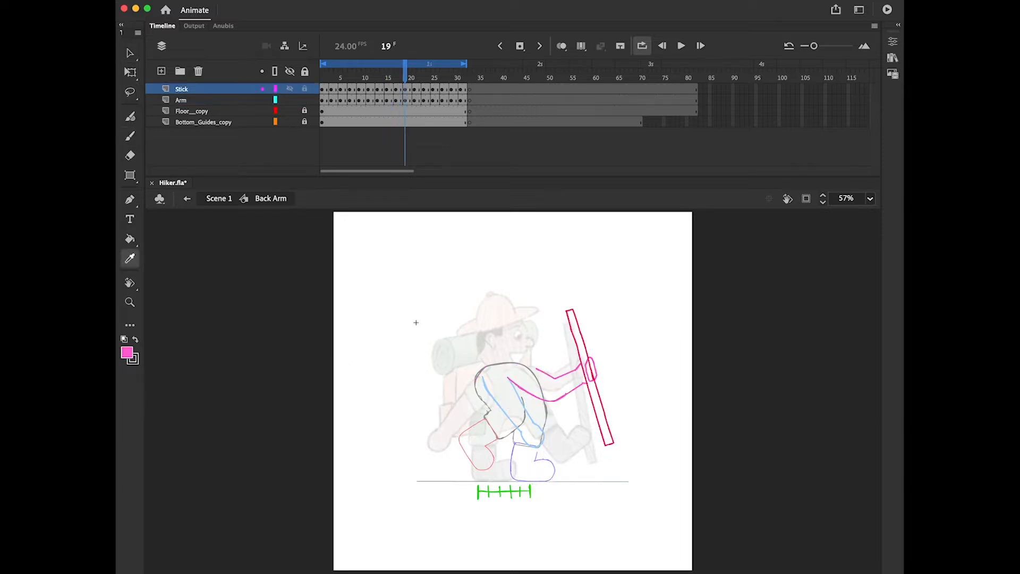
key(q)
key(.)
click(555, 386)
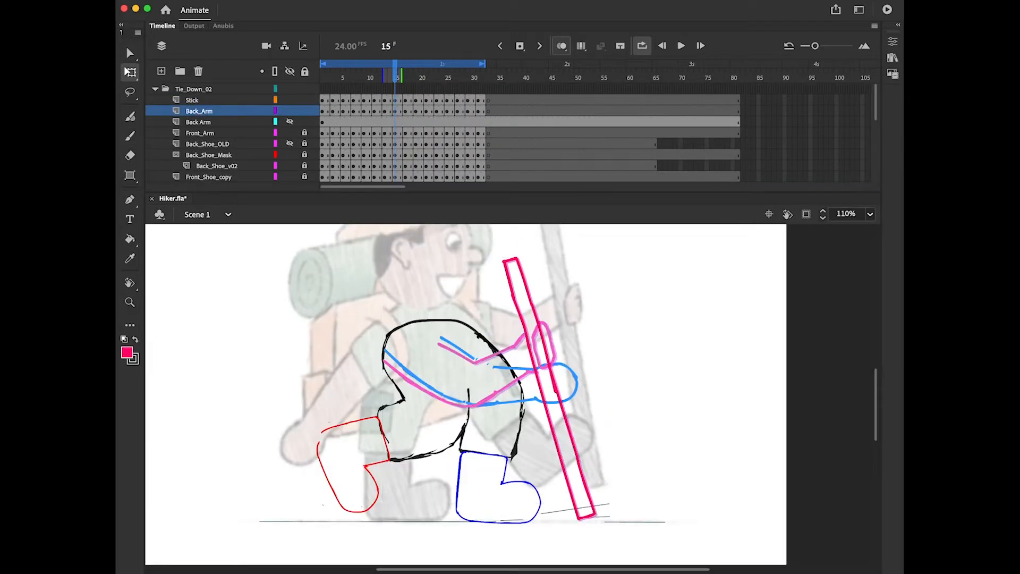
Rotate the stick to nearly upright and move it forward at frame 15 in the main scene
click(130, 72)
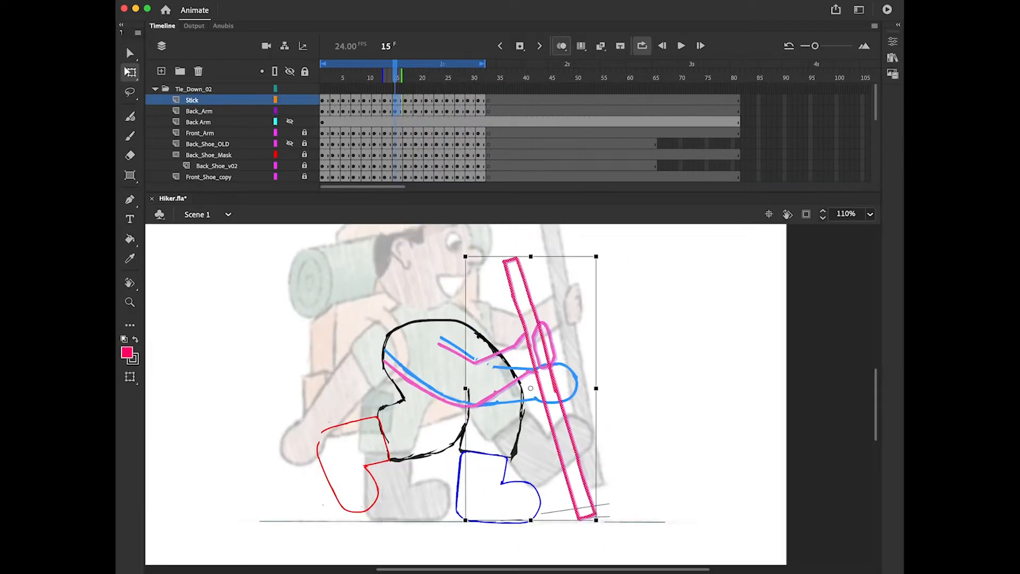
drag(600, 253, 630, 274)
drag(549, 393, 566, 389)
Lock the Stick layer and reposition the Back_Arm drawing at frame 15 so its hand meets the upright stick
click(199, 111)
click(304, 100)
click(130, 92)
drag(481, 340, 600, 313)
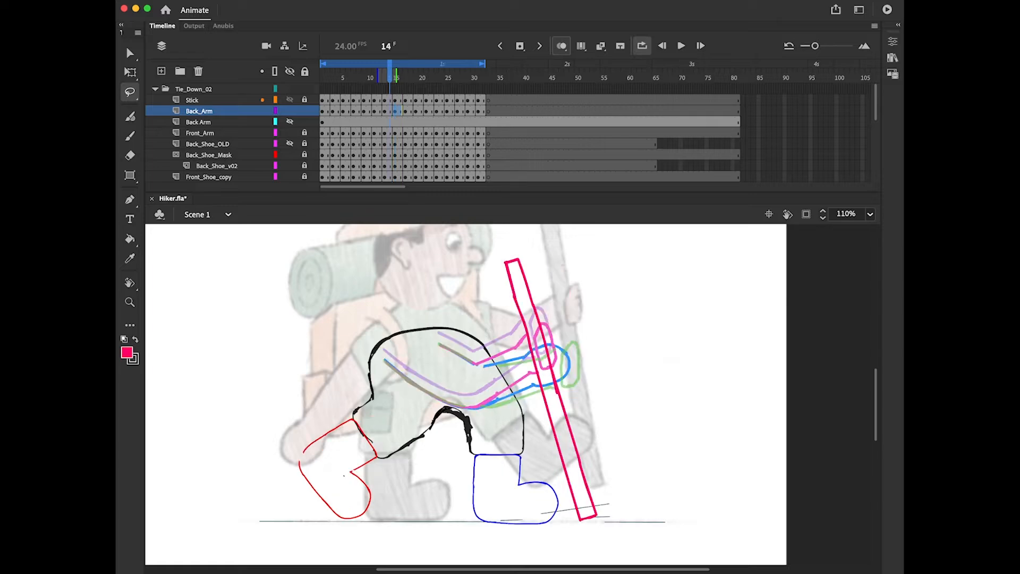
key(.)
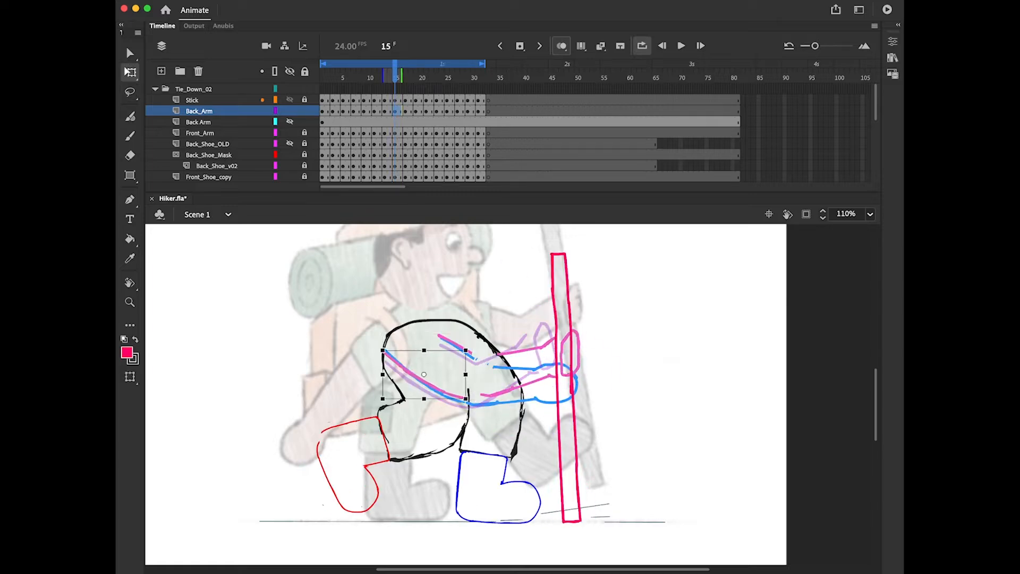
click(130, 135)
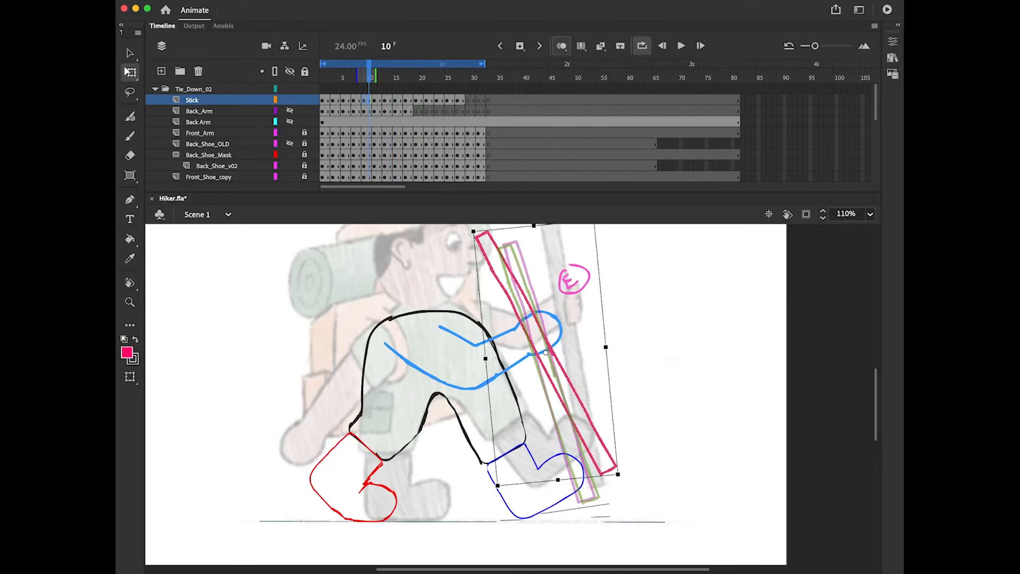
Rotate and reposition the stick frame by frame on the Stick layer, including frames 6, 10 and 12, against the onion skins
key(.)
drag(602, 243, 589, 223)
scroll(547, 372, up, 2)
key(.)
click(128, 72)
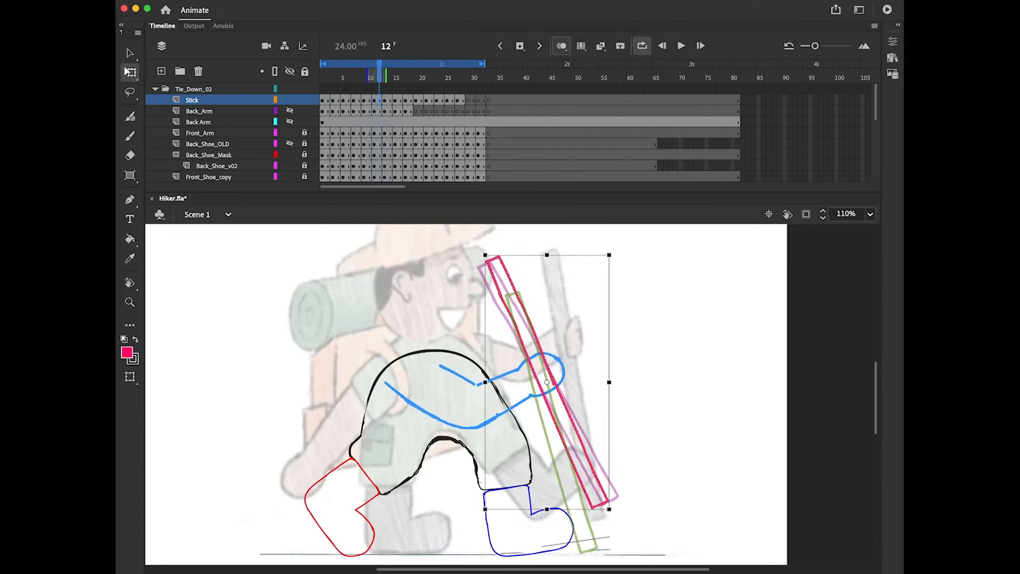
drag(605, 275, 581, 269)
drag(549, 393, 544, 370)
drag(609, 279, 587, 271)
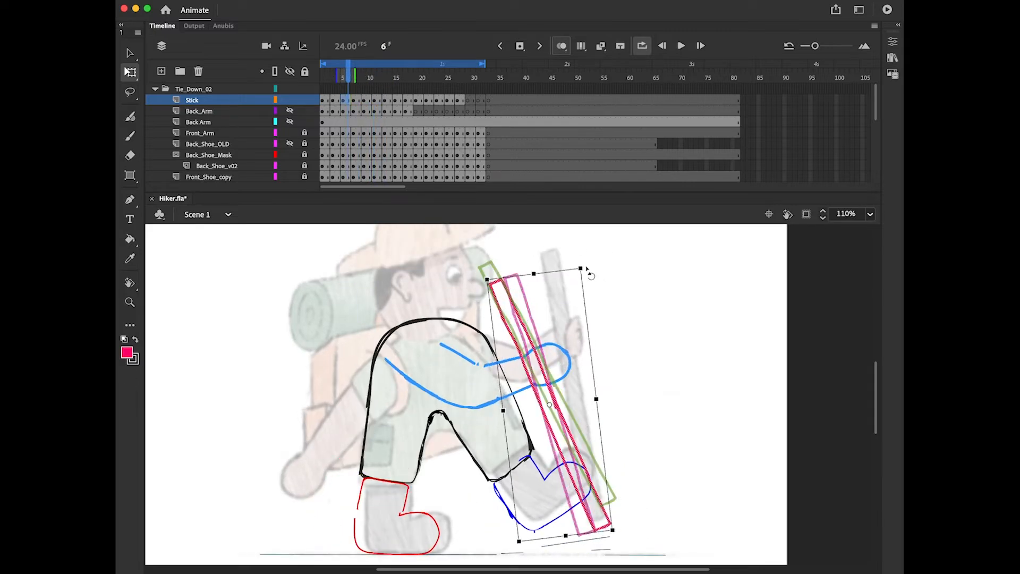
Play back the walk cycle to check the stick's swing against the legs and body
key(Return)
key(super+2)
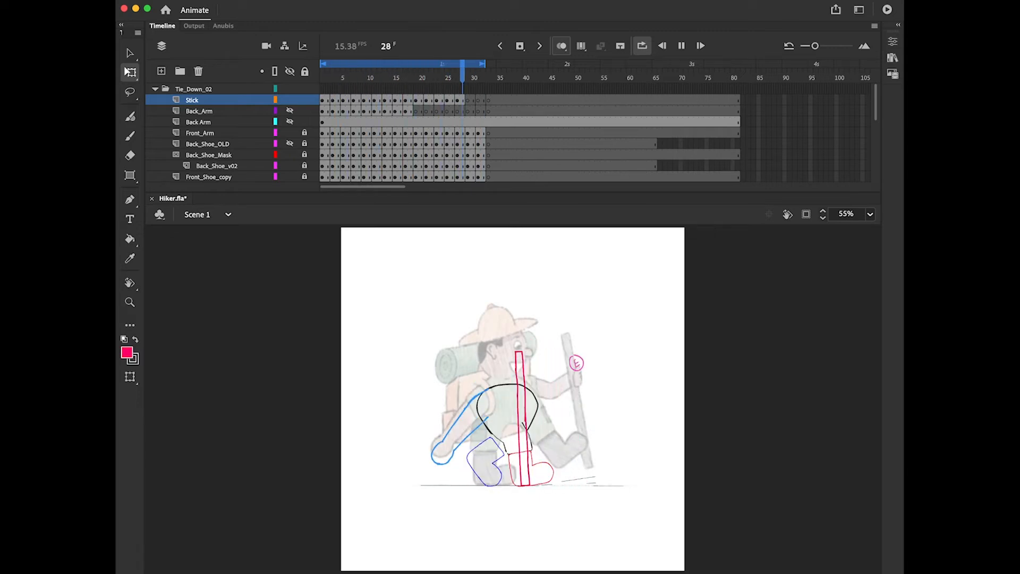
key(super+equal)
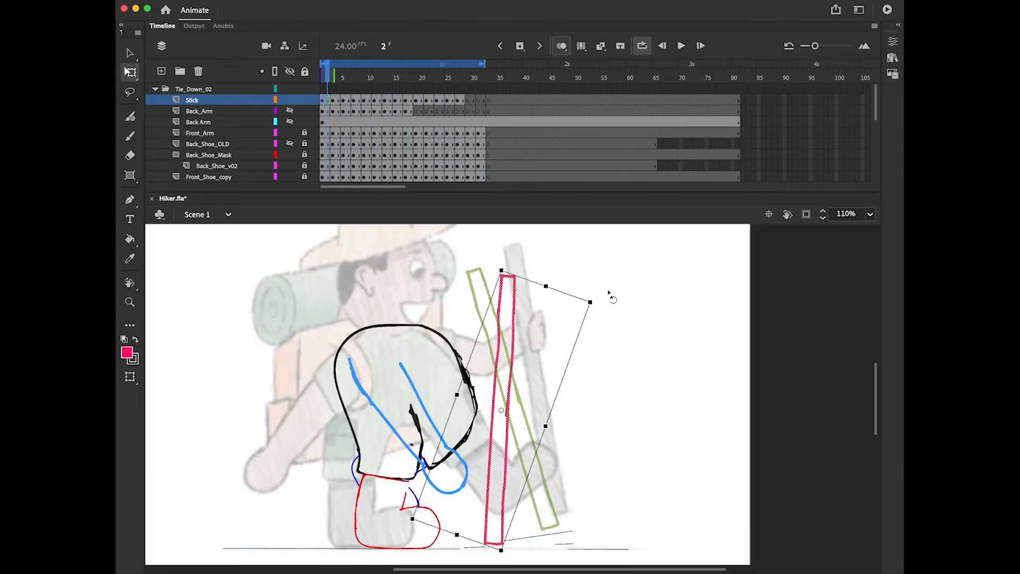
key(Return)
key(Return)
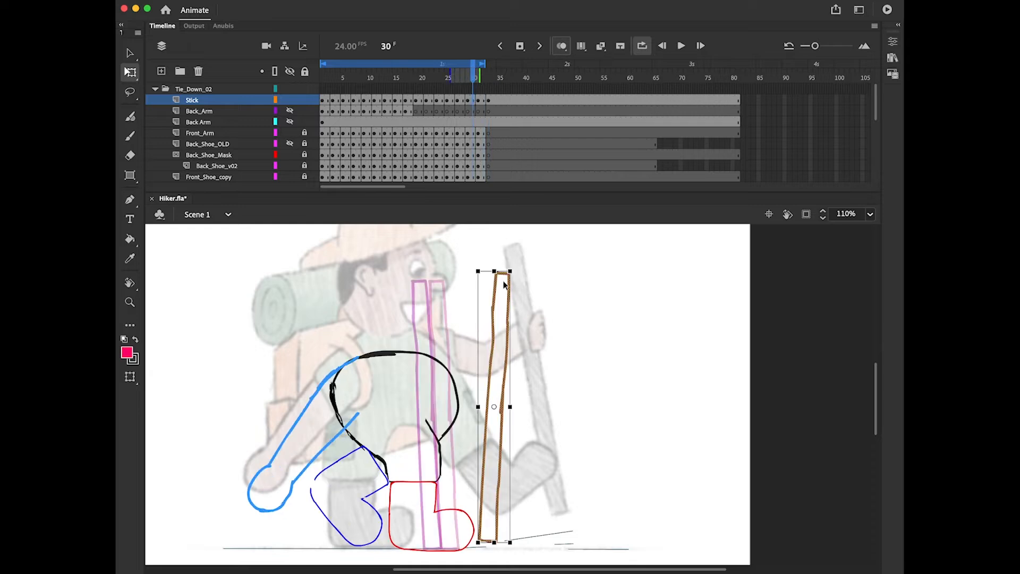
key(super+minus)
key(super+minus)
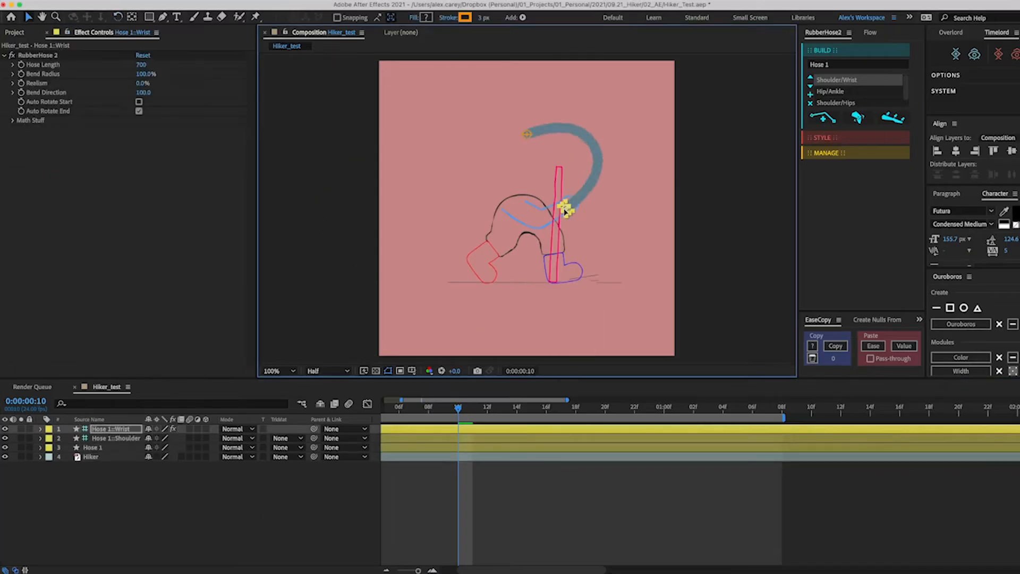
Switch to After Effects, set the RubberHose arm's Hose Length to 760, and apply the _Tapered Hose style to Hose 1
drag(159, 64, 142, 64)
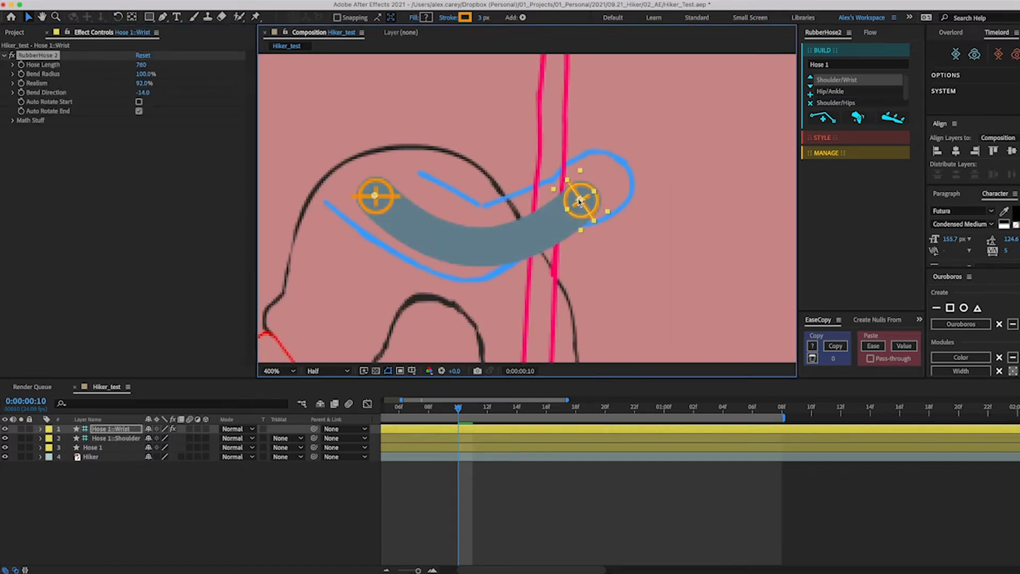
click(827, 132)
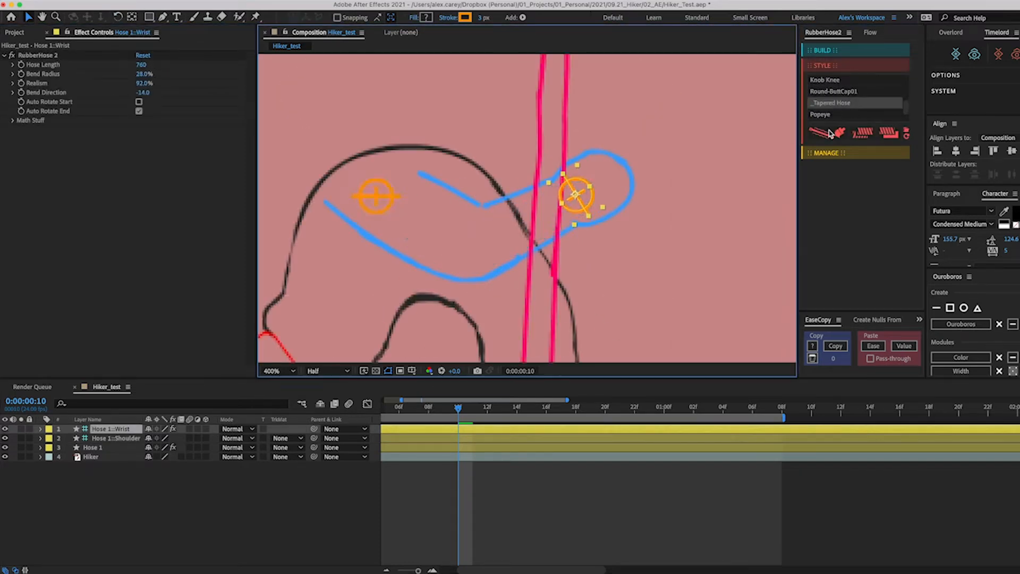
click(95, 447)
drag(142, 83, 148, 83)
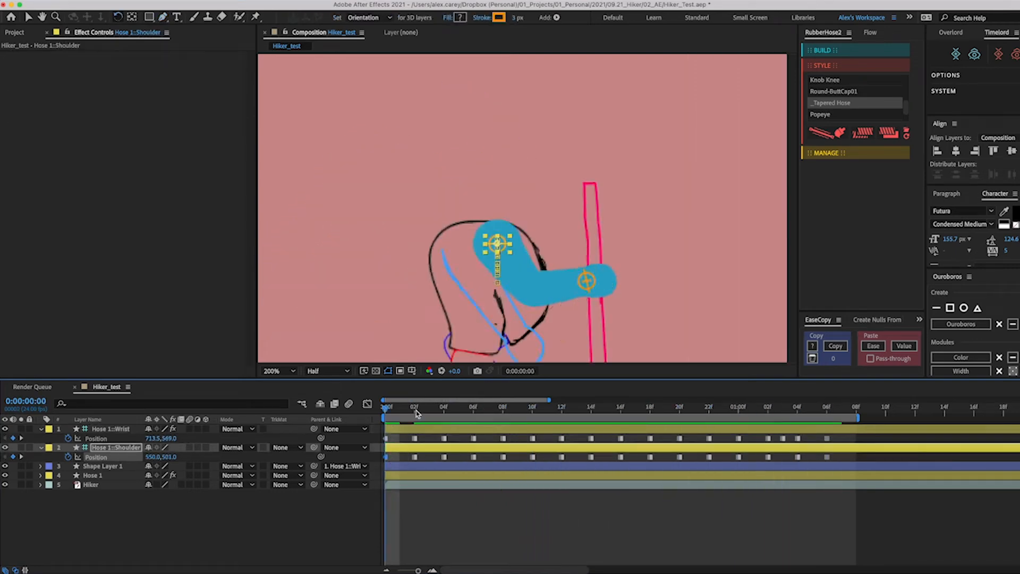
Step through the arm rig's wrist and shoulder animation up to 0:00:01:07 to check it against the stick
key(k)
key(k)
key(k)
key(k)
key(k)
key(k)
key(k)
key(k)
key(k)
key(k)
key(Page_Down)
key(Page_Down)
key(Page_Down)
key(Page_Down)
key(Page_Down)
key(Page_Down)
key(Page_Down)
key(Page_Down)
key(Page_Down)
key(Page_Down)
key(Page_Down)
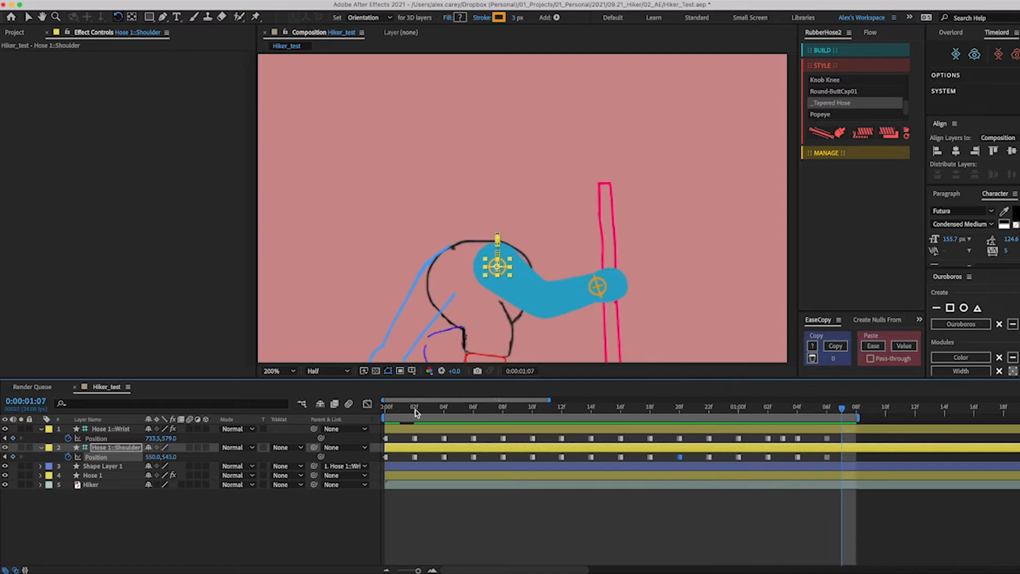
Select the Hose 1::Wrist position keyframe at frame 2 and nudge the wrist at frame 8 to follow the stick
click(416, 410)
click(415, 440)
key(Page_Down)
key(Page_Down)
key(Page_Down)
key(Page_Down)
key(Page_Down)
key(Page_Down)
key(shift+Up)
key(shift+Right)
key(shift+Left)
key(Page_Up)
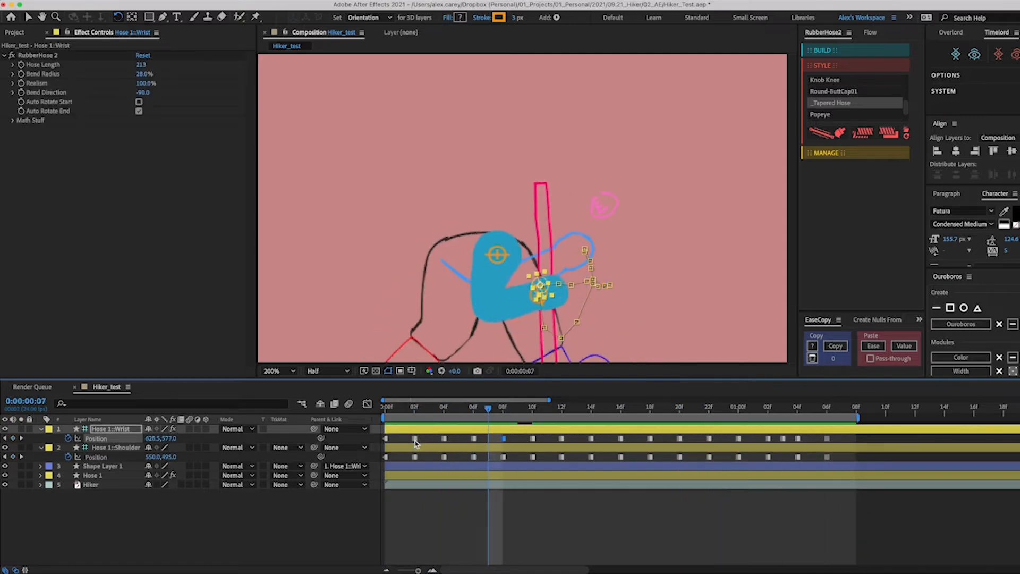
Nudge Hose 1::Wrist up and sideways on the keyframes following frame 8 so the hand stays on the stick
key(Page_Down)
key(Page_Down)
key(Page_Down)
key(shift+Up)
key(shift+Up)
key(shift+Up)
key(shift+Up)
key(shift+Left)
key(shift+Left)
key(Page_Down)
key(Page_Down)
key(shift+Up)
key(shift+Up)
key(shift+Up)
key(shift+Up)
Continue through the wrist animation past frame 12 and raise Hose 1::Wrist to match the stick
key(Page_Down)
key(Page_Down)
key(Page_Down)
key(Page_Down)
key(Page_Down)
key(Page_Down)
key(Page_Down)
key(Page_Down)
key(Page_Down)
key(Page_Down)
key(Page_Down)
key(Page_Down)
key(Page_Down)
key(Page_Down)
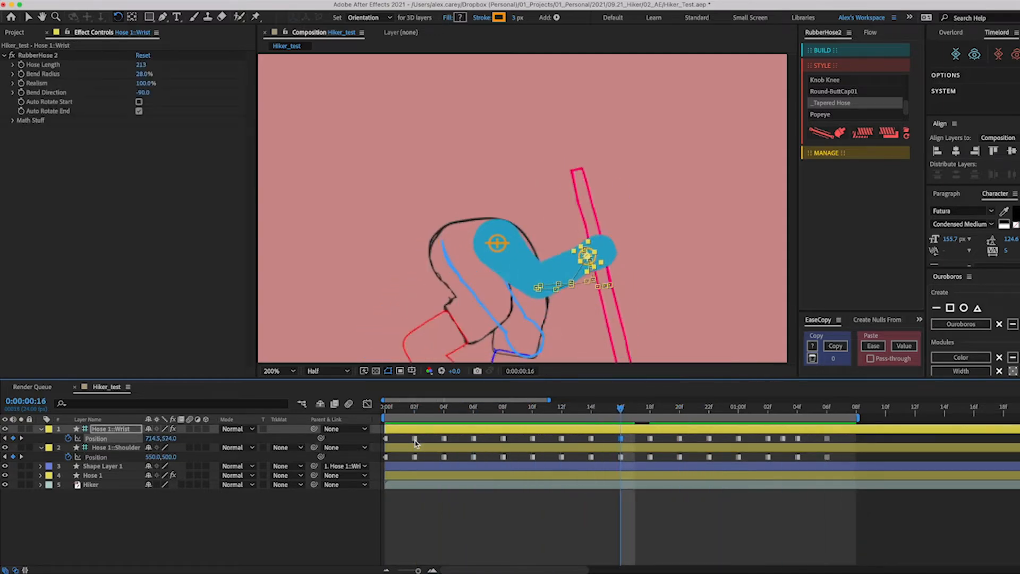
key(shift+Up)
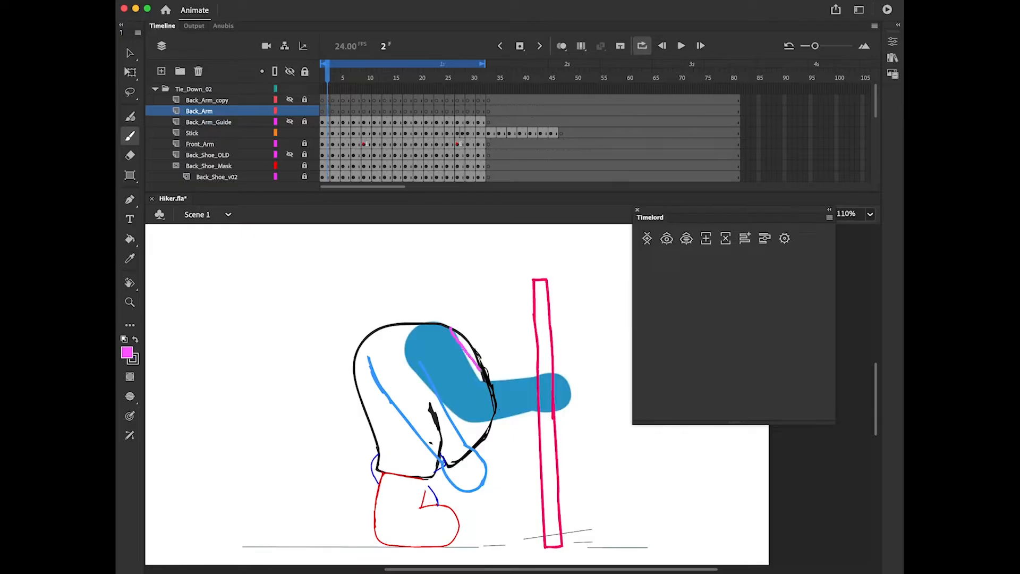
Switch to Animate and trace the back arm over the blue rig guide on the Back_Arm layer through frame 5
key(period)
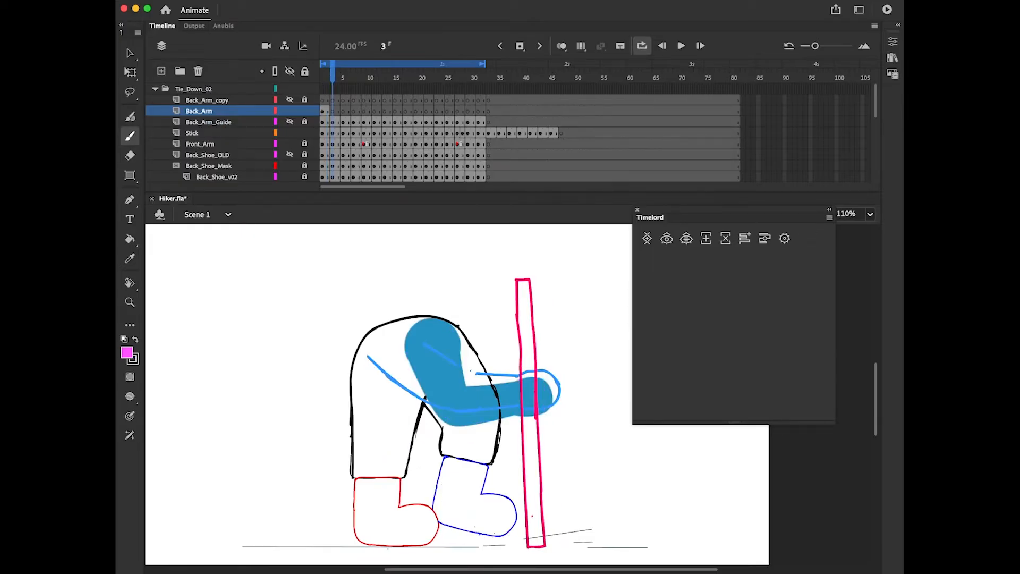
key(period)
key(period)
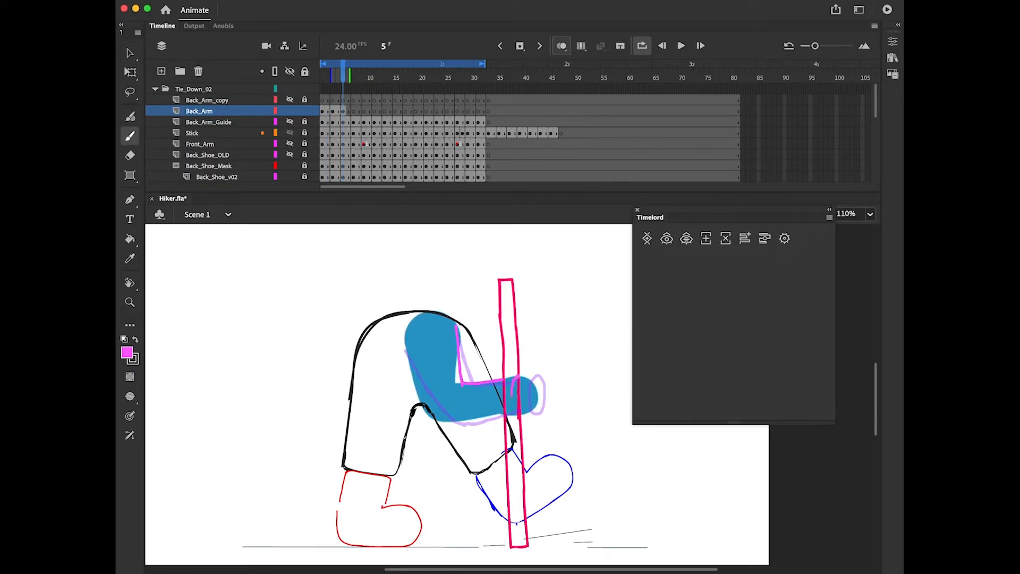
key(v)
key(period)
key(period)
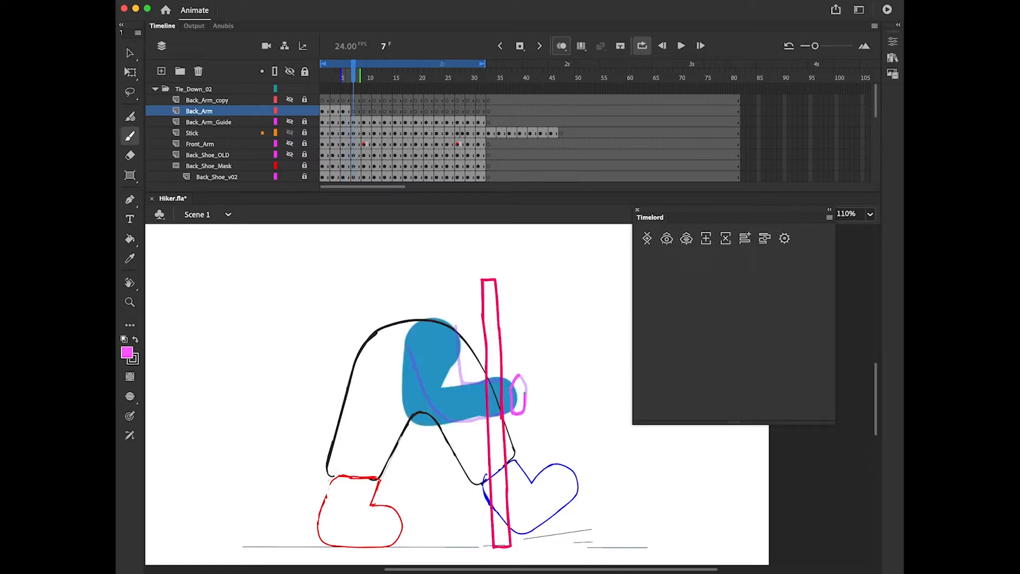
Trace the back arm at frame 7, moving the hand outline onto the stick over the blue guide
drag(525, 394, 519, 375)
key(v)
drag(525, 395, 507, 395)
key(b)
key(v)
key(period)
key(period)
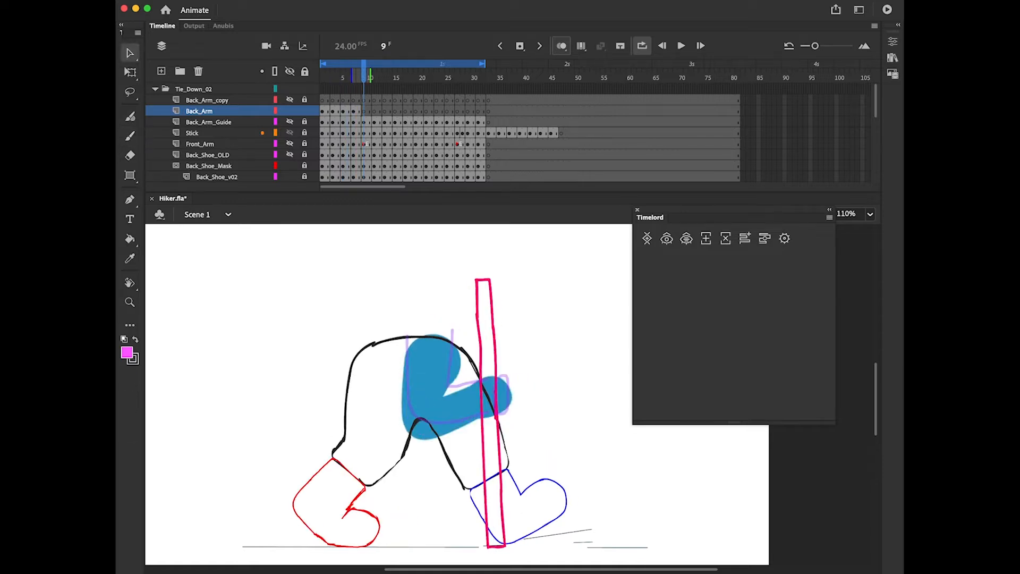
Trace the back arm's outline and hand over the blue guide at frames 9 and 11
drag(502, 375, 495, 378)
key(v)
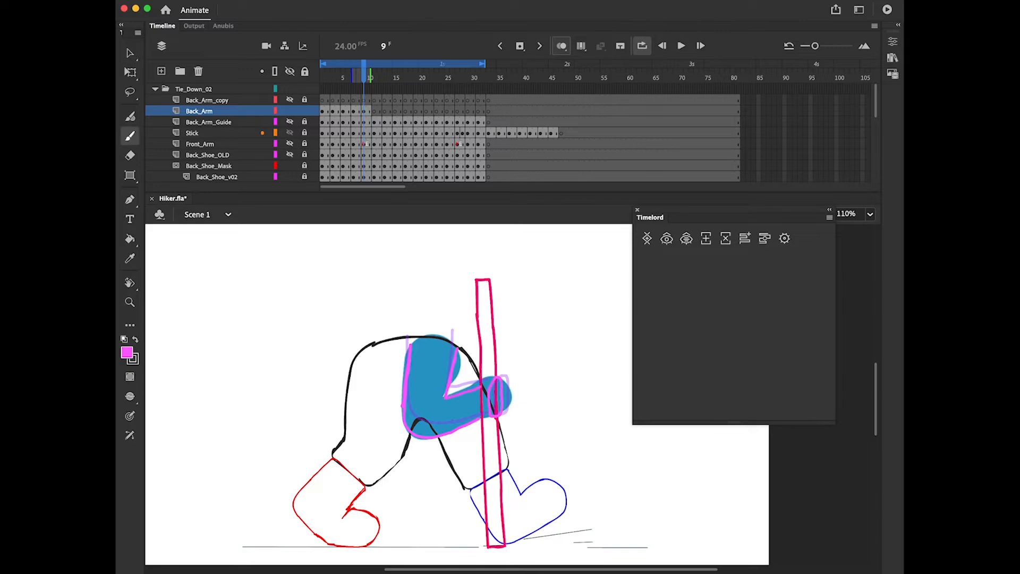
key(period)
key(period)
key(b)
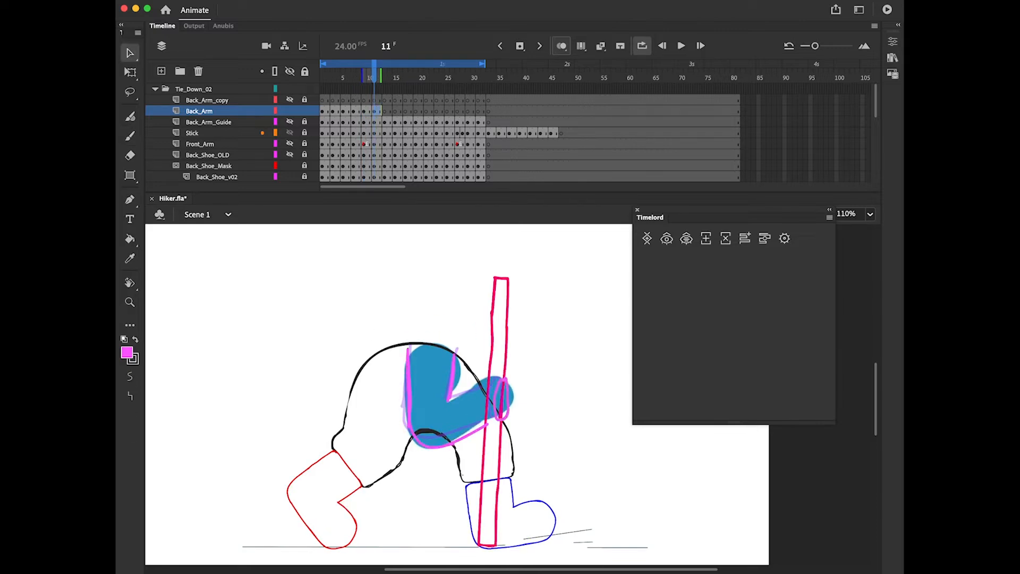
Return to frames 7 and 5 and correct the back arm's forearm lines
key(comma)
key(comma)
key(comma)
key(comma)
drag(449, 399, 519, 378)
key(v)
key(comma)
key(comma)
key(b)
key(e)
Trace the back arm over the blue guide at frame 13, with the hand outline on the stick
key(period)
key(period)
key(period)
key(period)
key(period)
key(period)
key(period)
key(period)
key(b)
key(v)
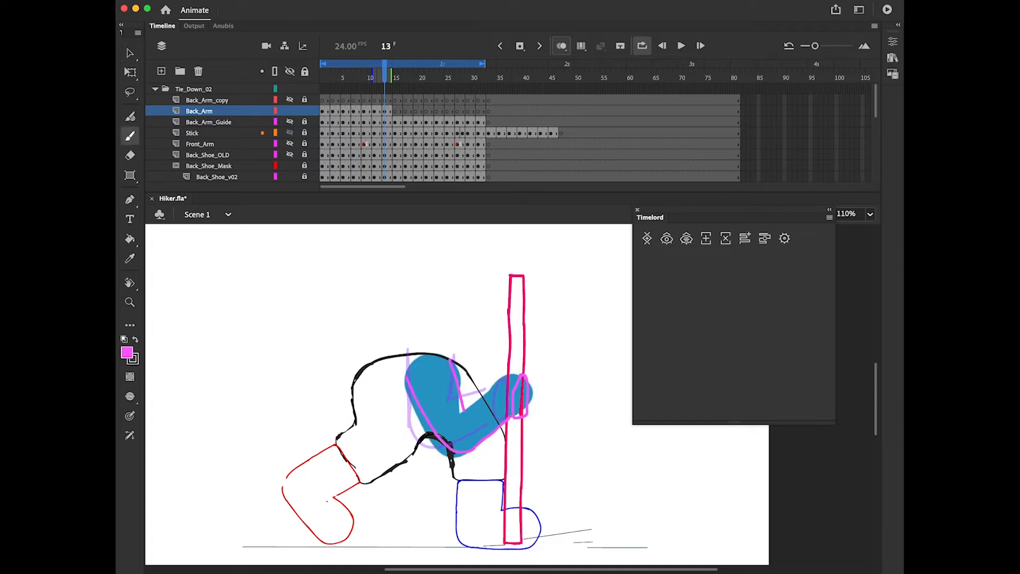
Trace the back arm's outline over the blue guide at frame 15
key(v)
key(period)
key(period)
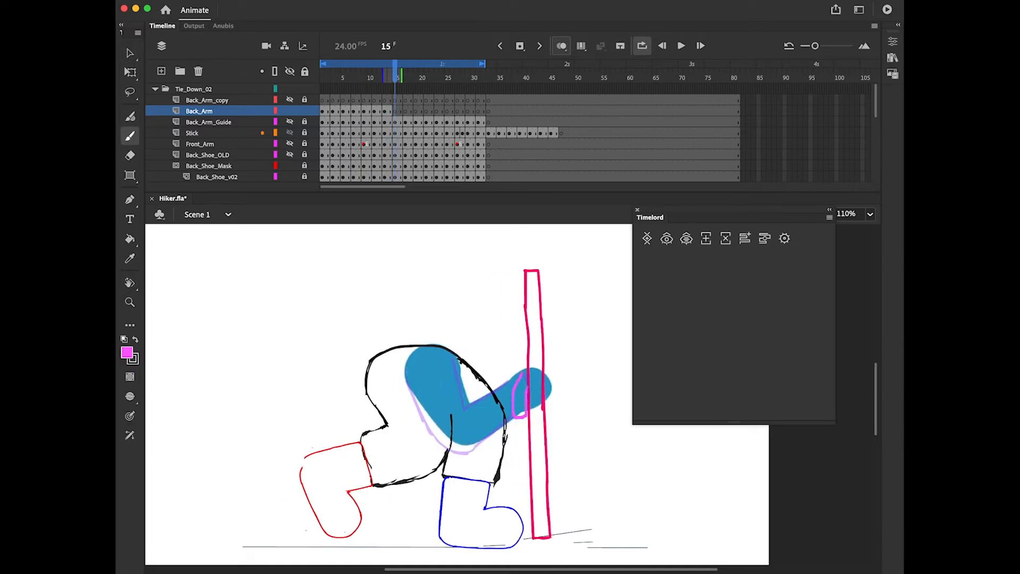
key(v)
drag(407, 377, 529, 409)
Trace the back arm over the blue guide at frames 17 and 19, placing copies of the hand outline on the stick
key(period)
key(period)
drag(449, 327, 559, 373)
key(super+shift+v)
key(q)
key(b)
mouse_move(412, 367)
mouse_down()
mouse_move(445, 390)
mouse_move(550, 392)
mouse_move(559, 362)
mouse_up()
key(Return)
key(Return)
key(super+shift+v)
key(q)
key(v)
Trace the back arm at frame 21 and place rotated copies of the hand outline on the stick through frame 27
key(period)
key(period)
key(v)
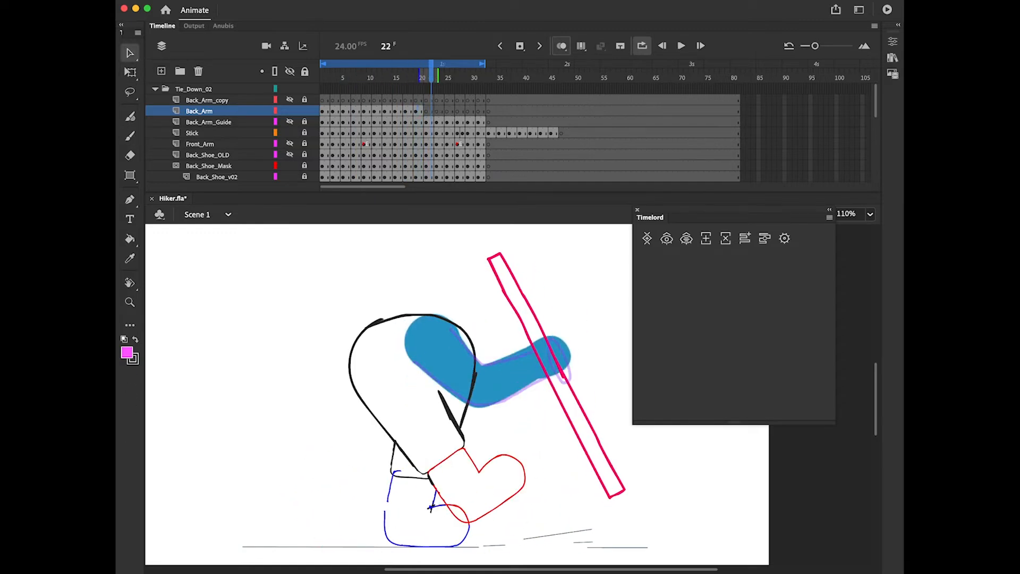
key(period)
mouse_move(509, 397)
mouse_down()
mouse_move(539, 379)
mouse_move(551, 351)
mouse_up()
key(super+shift+v)
key(q)
key(l)
key(super+shift+v)
key(q)
key(period)
key(period)
key(super+shift+v)
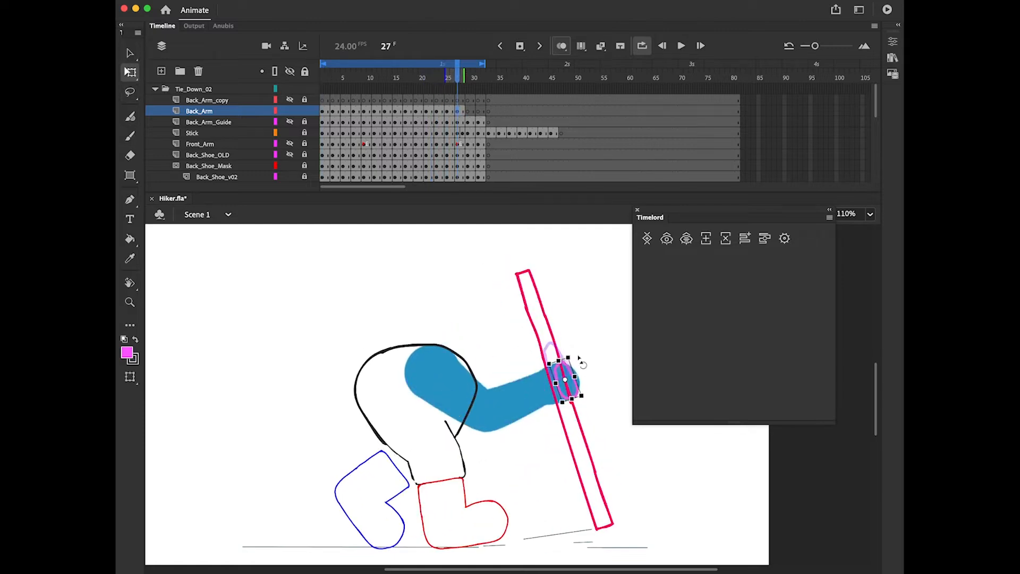
Place copies of the hand outline on the stick at frames 29 and 31
key(period)
key(period)
key(super+shift+v)
key(period)
key(period)
key(super+shift+v)
Rotate the canvas and trace the back arm's lines up to the hand over the blue guide through frame 27
key(v)
mouse_move(449, 328)
mouse_down()
mouse_move(464, 350)
mouse_move(531, 342)
mouse_up()
key(b)
key(shift+space)
mouse_move(462, 358)
mouse_down()
mouse_move(543, 338)
mouse_move(555, 269)
mouse_up()
key(period)
key(period)
key(period)
key(period)
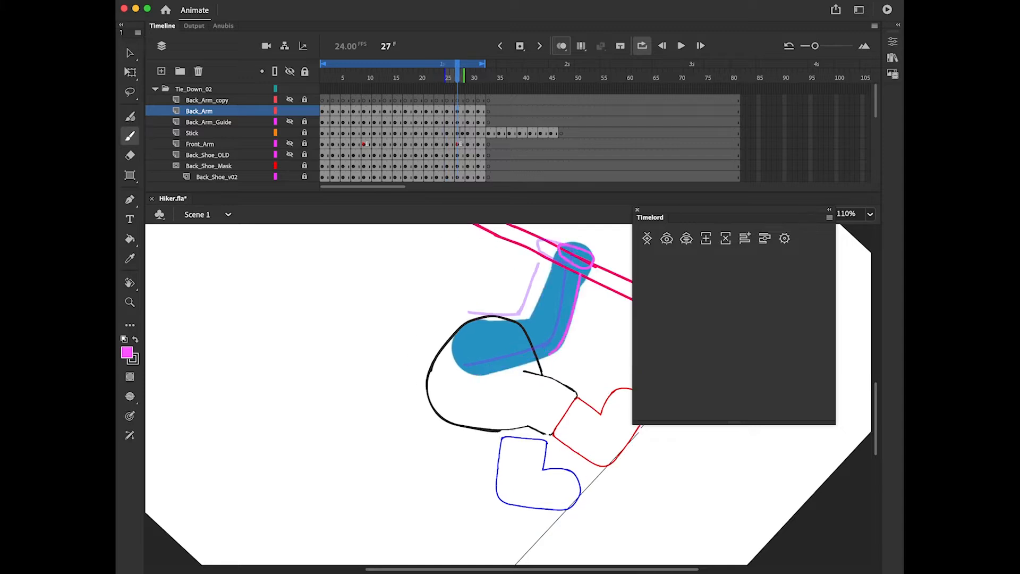
mouse_move(550, 353)
mouse_down()
mouse_move(486, 344)
mouse_move(484, 373)
mouse_up()
key(shift+space)
drag(553, 346, 484, 333)
drag(405, 307, 435, 391)
Finish the back arm's lines over the blue guide at frames 29 and 31, erasing any overlaps
key(period)
key(period)
key(v)
key(period)
key(period)
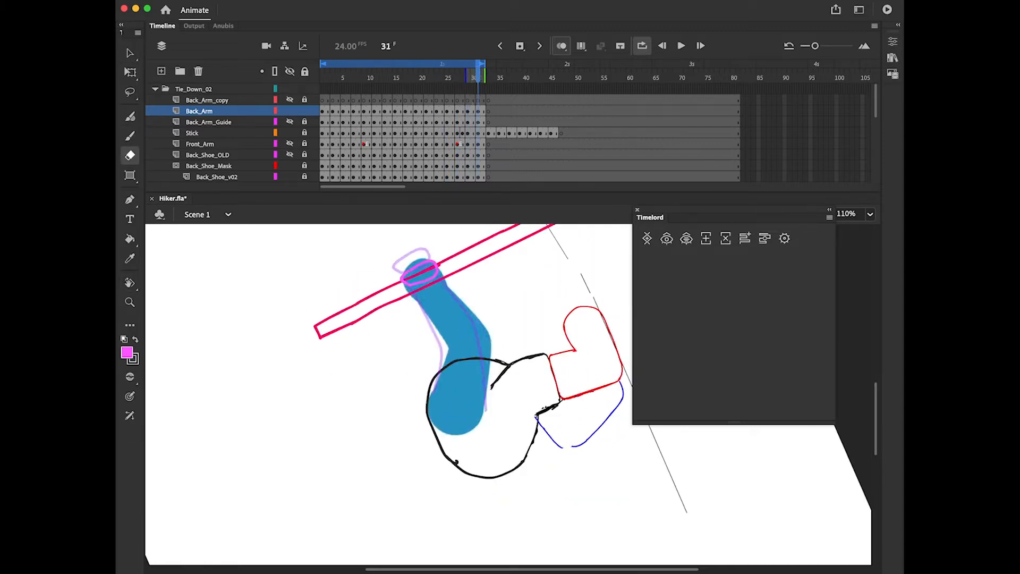
key(e)
key(comma)
key(comma)
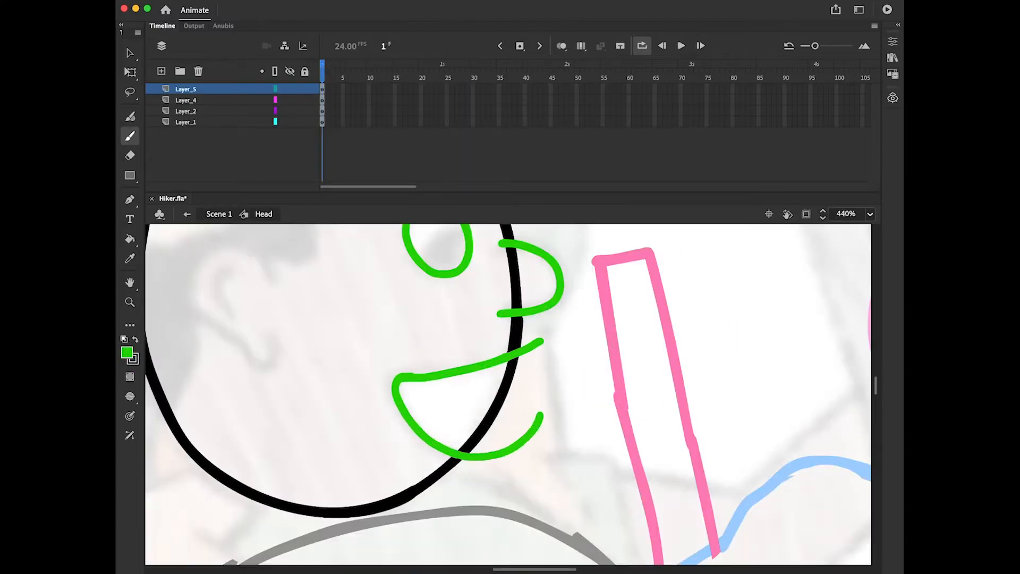
Close the mouth's outline in the Head symbol and draw an eyebrow above the eye on a new layer
drag(540, 341, 540, 416)
key(super+minus)
key(super+minus)
key(space)
key(super+equal)
key(super+equal)
click(161, 71)
drag(406, 346, 463, 314)
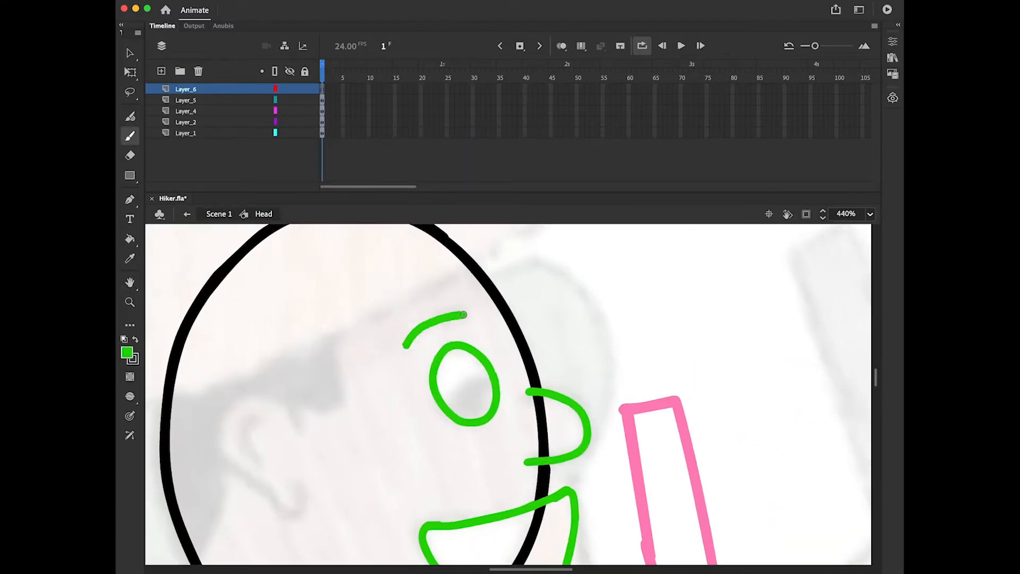
Draw the ear with its inner curve on another new layer
key(super+minus)
key(super+minus)
click(161, 71)
key(super+equal)
key(super+equal)
mouse_move(505, 342)
mouse_down()
mouse_move(482, 308)
mouse_move(505, 387)
mouse_up()
mouse_move(467, 333)
mouse_down()
mouse_move(452, 359)
mouse_move(486, 388)
mouse_up()
key(space)
key(super+minus)
key(super+minus)
Add a layer above Layer_4 and draw a filled pupil inside the eye
click(186, 122)
click(162, 72)
key(super+equal)
key(super+equal)
key(super+minus)
key(super+minus)
drag(415, 355, 350, 335)
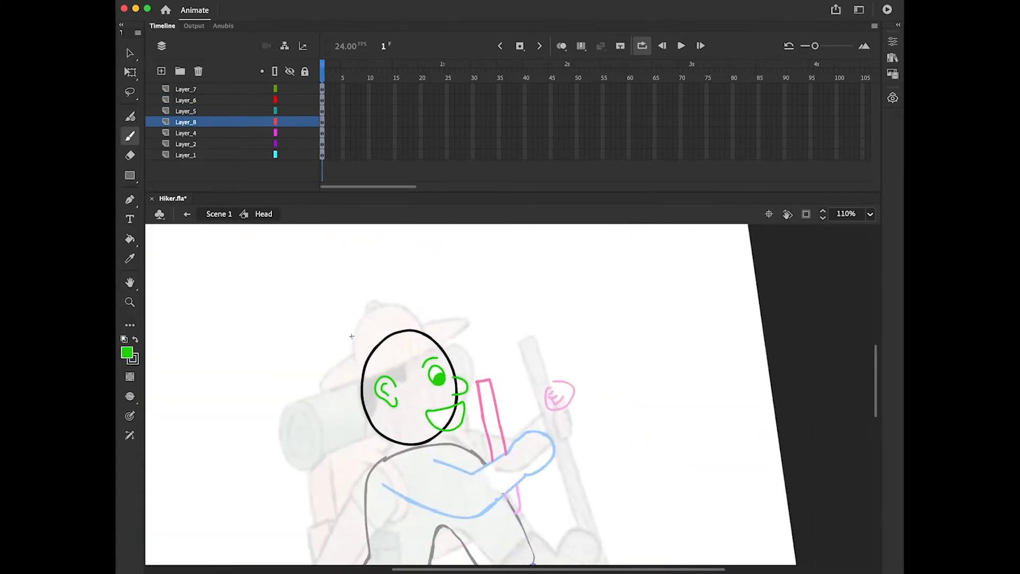
Add a layer above Layer_7 and draw the hair's outline from the forehead around the ear and over the head
click(186, 89)
click(161, 71)
key(super+minus)
drag(441, 367, 473, 364)
key(super+equal)
key(super+equal)
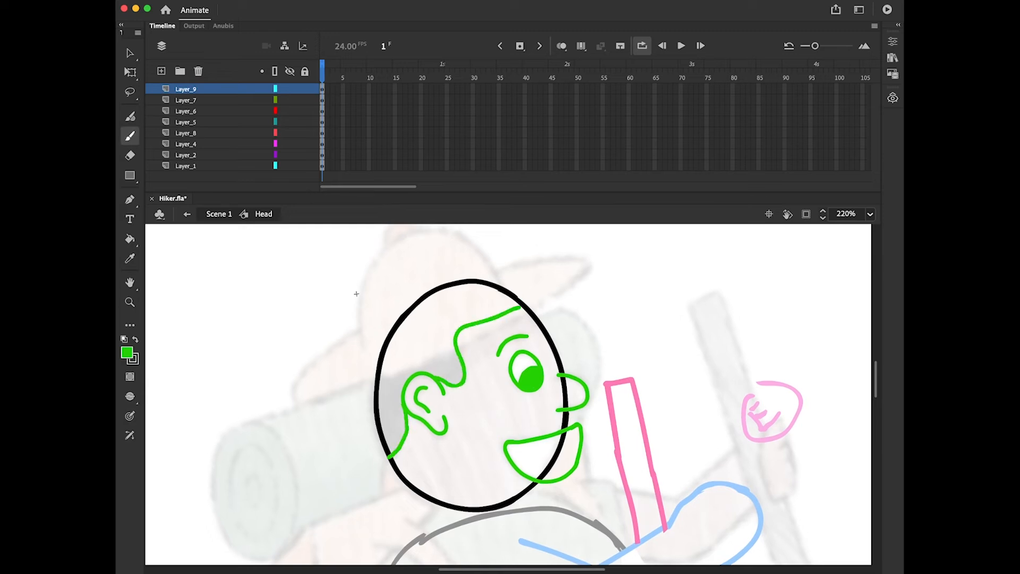
drag(461, 323, 536, 285)
key(e)
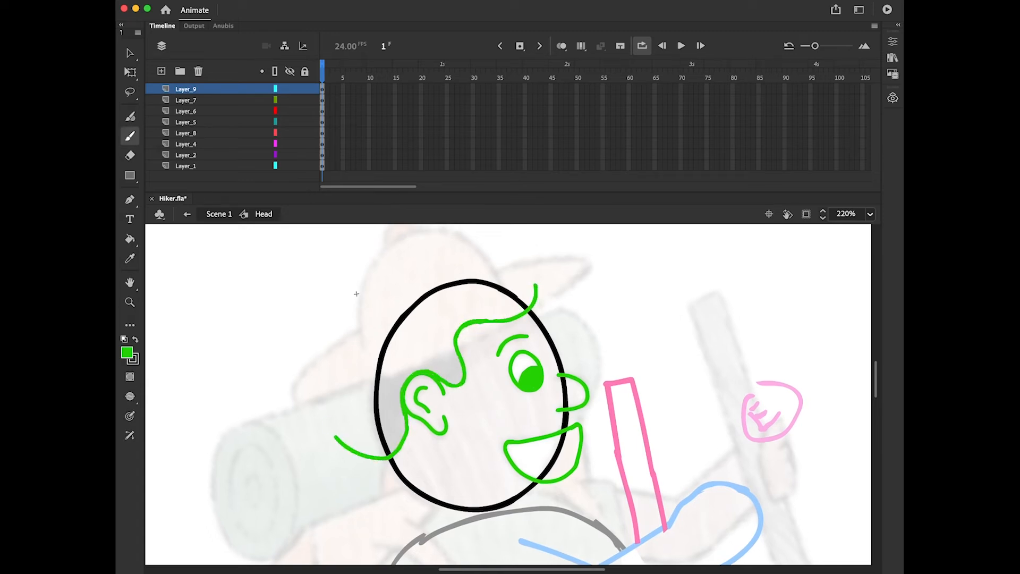
mouse_move(335, 439)
mouse_down()
mouse_move(502, 238)
mouse_move(530, 251)
mouse_up()
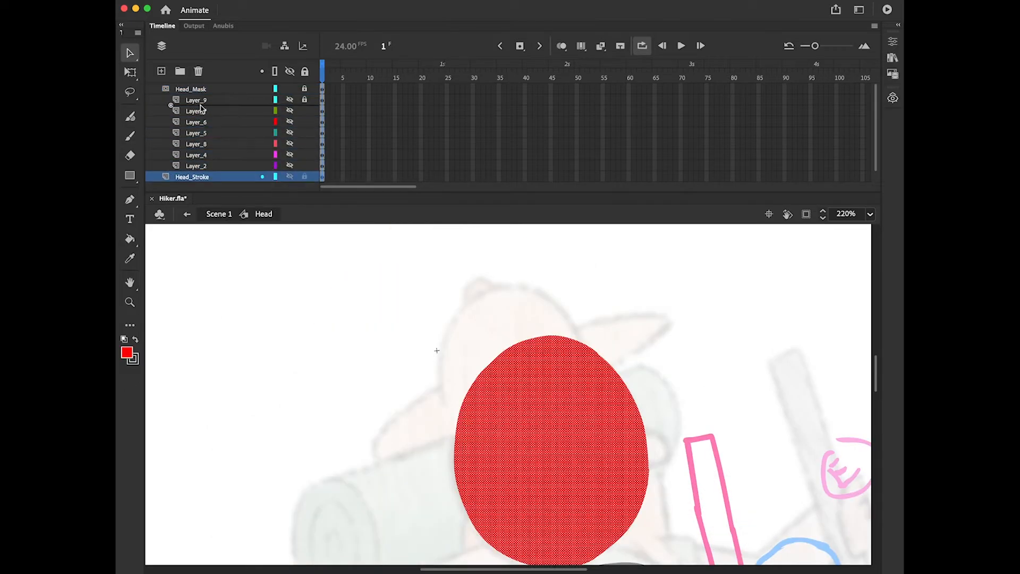
Show the hidden face layers and lock them under Head_Mask so the mask clips them to the head
click(290, 166)
click(289, 176)
click(290, 88)
drag(305, 176, 305, 123)
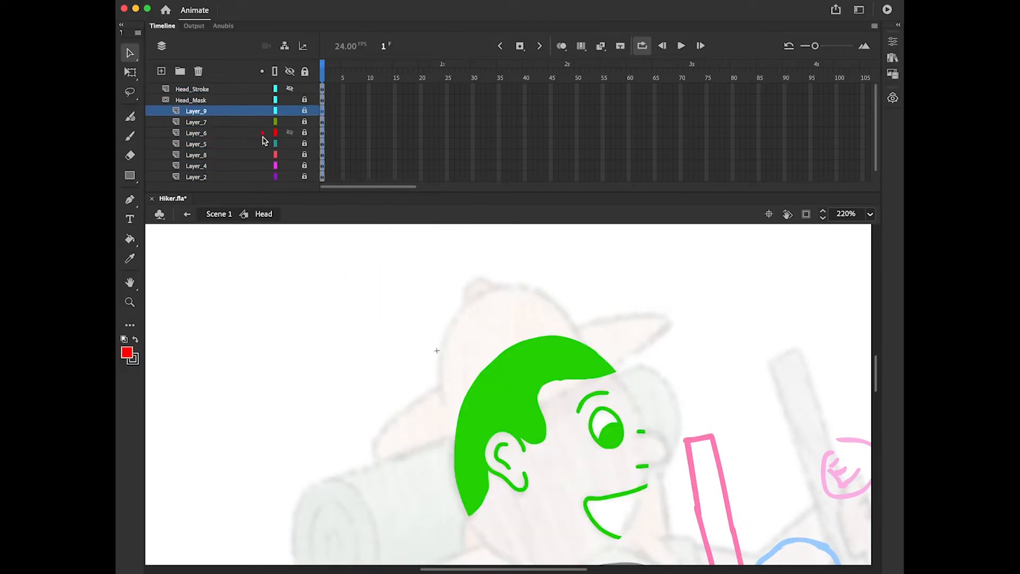
Move the nose layer out of Head_Mask, rename it Nose, and show the Head_Stroke layer
click(229, 144)
click(228, 154)
click(290, 166)
click(289, 166)
drag(207, 177, 212, 95)
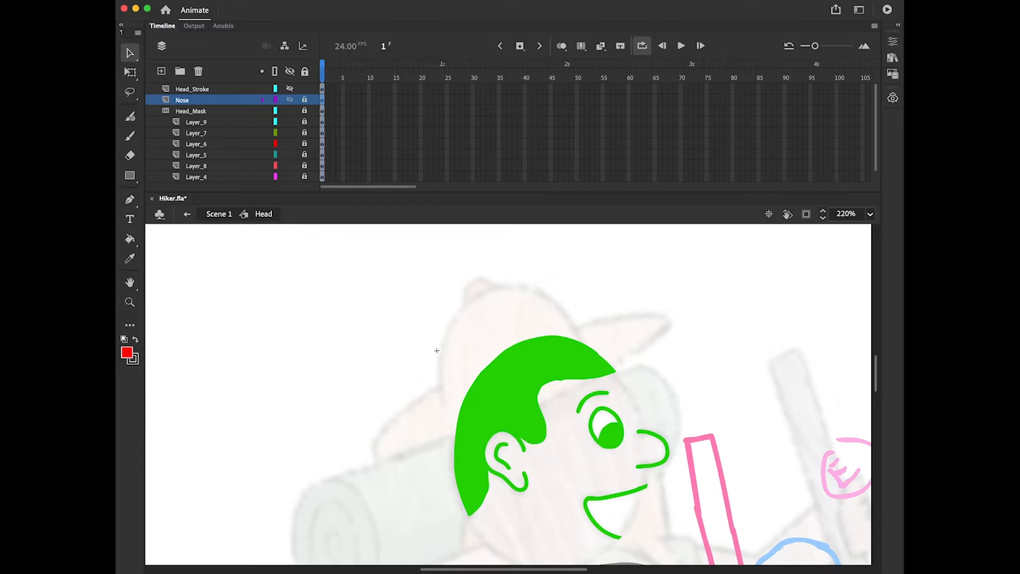
click(289, 89)
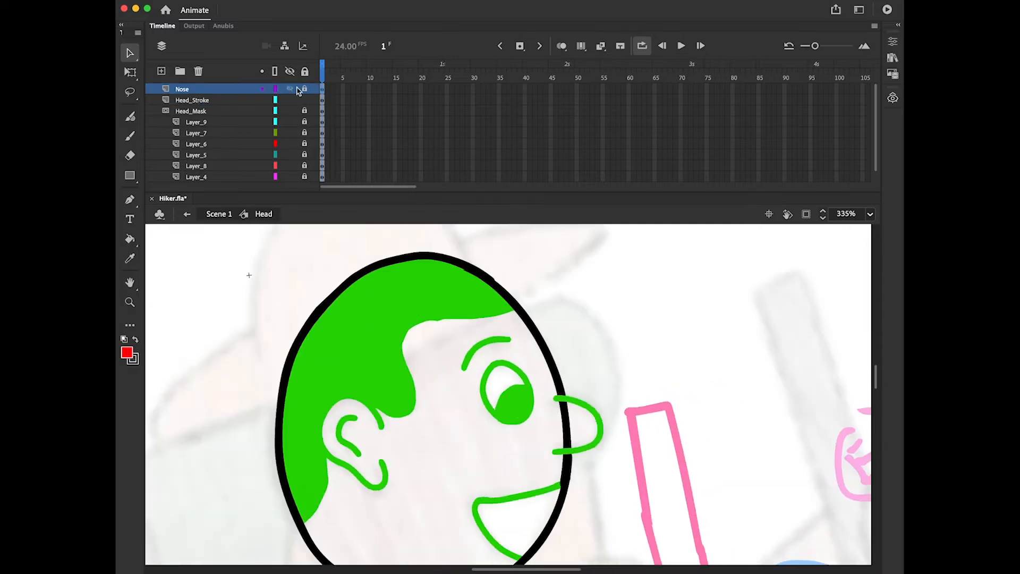
click(131, 355)
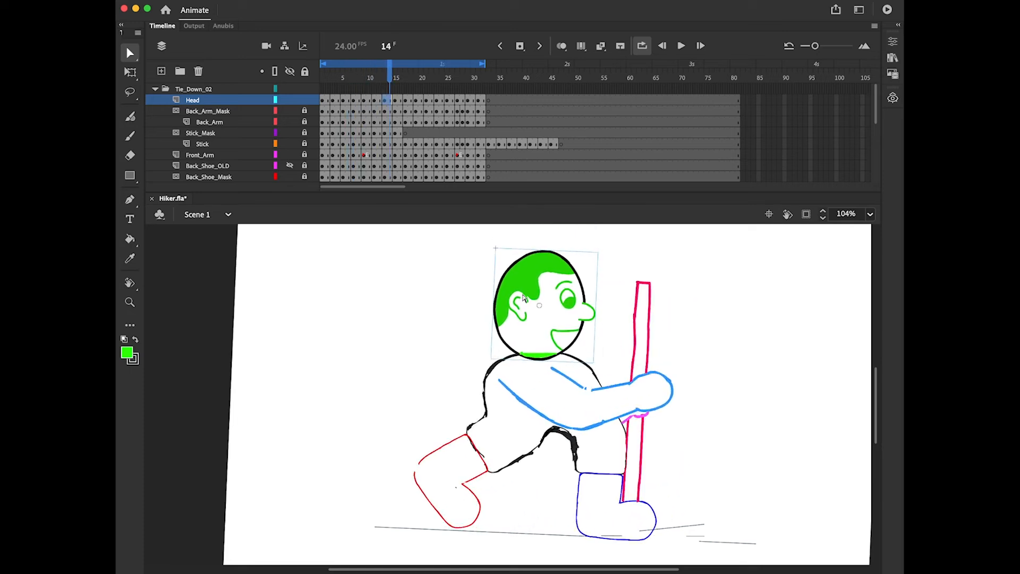
Raise the head in Scene 1 to follow the torso at frame 15
click(485, 287)
key(period)
key(period)
key(period)
key(period)
click(555, 319)
key(period)
key(period)
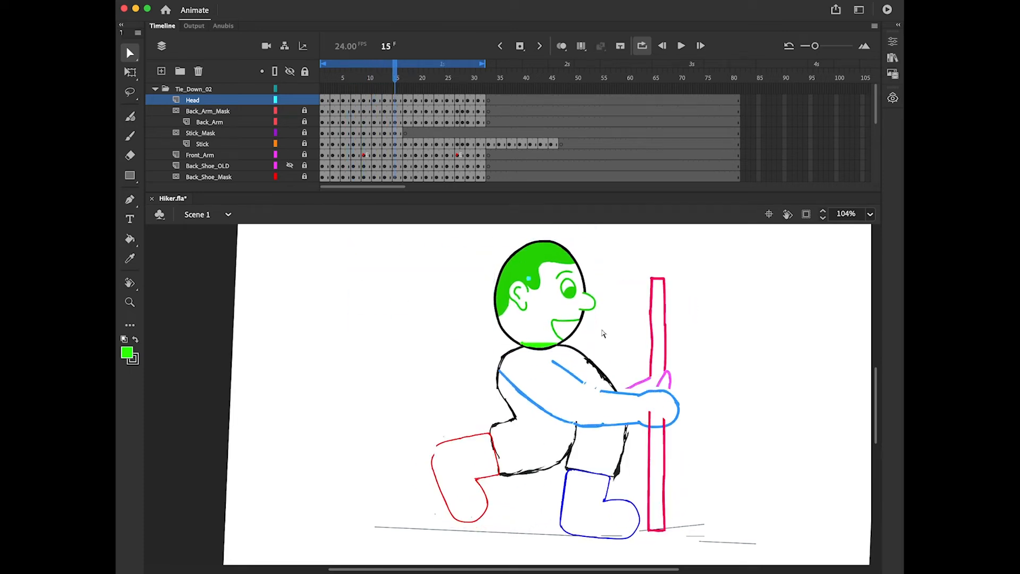
click(552, 311)
key(shift+Up)
key(period)
key(period)
Raise the head further to sit on the shoulders in the frames before frame 21
click(556, 325)
key(shift+Up)
key(shift+Up)
key(period)
key(period)
key(period)
key(period)
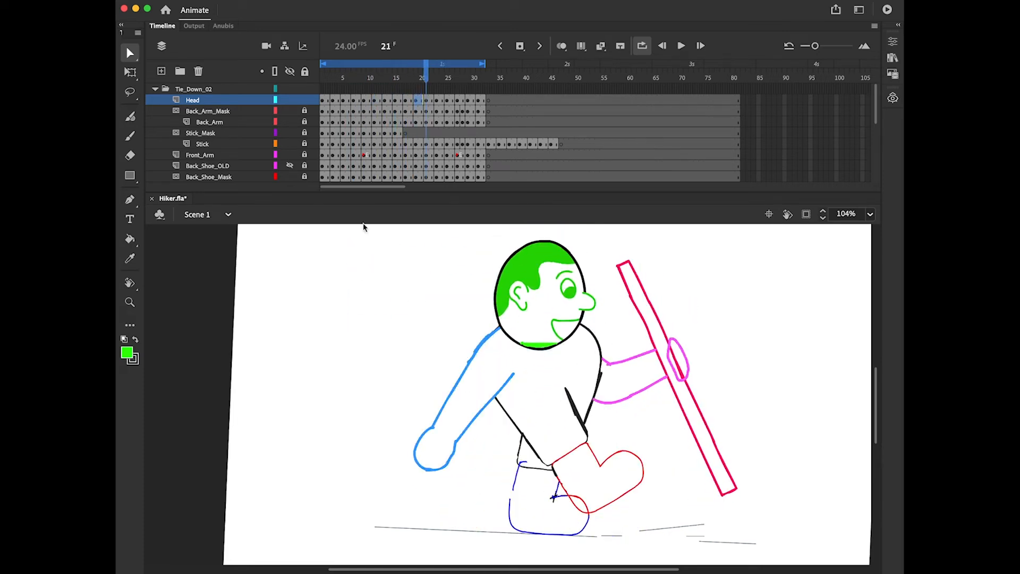
Raise the head to match the torso at frame 23 and step through the remaining frames of the cycle
key(period)
key(period)
click(542, 319)
key(shift+Up)
key(shift+Up)
key(shift+Up)
key(shift+Up)
scroll(529, 349, down, 4)
scroll(529, 348, up, 4)
key(period)
key(period)
key(period)
key(period)
key(period)
key(period)
key(period)
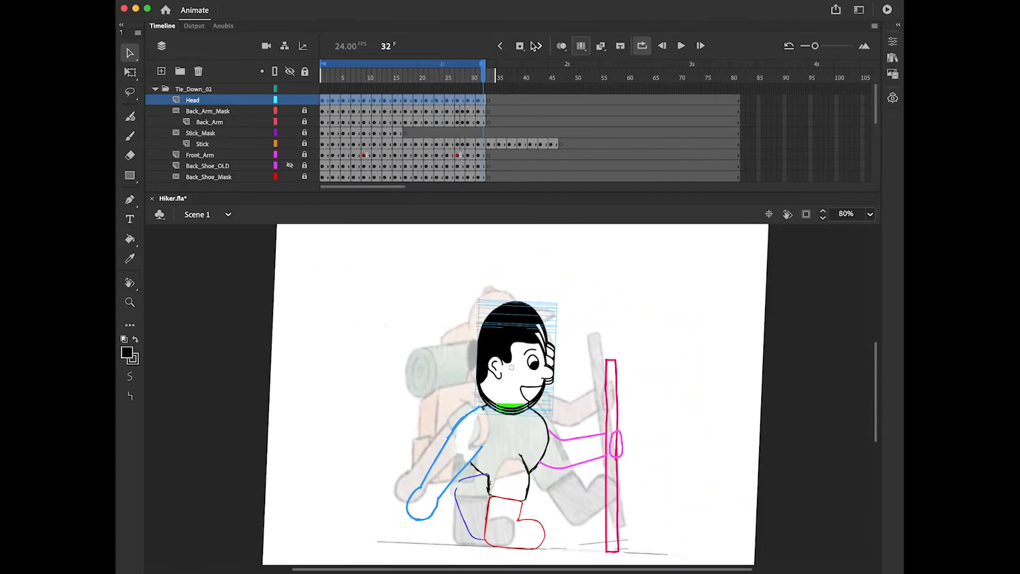
Flip a copy of the hat's crown curve horizontally and join it to the original to complete the dome
scroll(529, 284, up, 4)
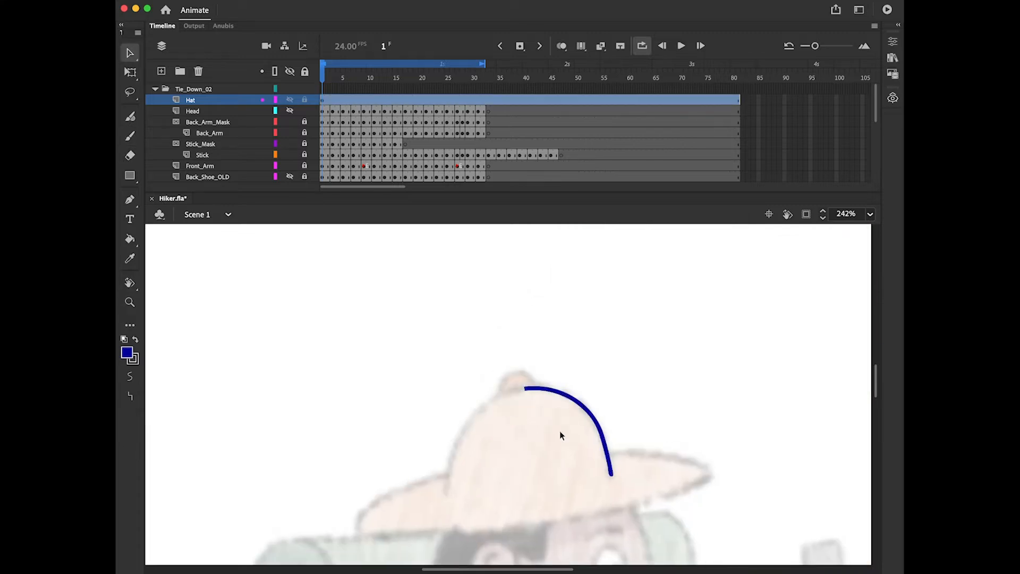
click(578, 403)
right_click(578, 402)
mouse_move(636, 456)
click(743, 544)
key(q)
drag(606, 389, 525, 384)
scroll(534, 392, up, 3)
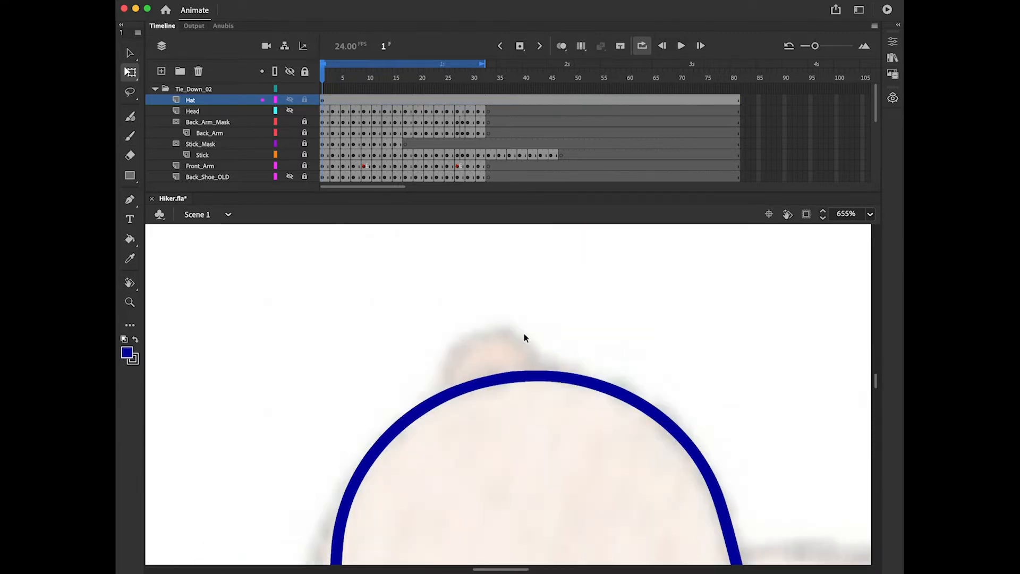
Draw the small button on top of the hat and trace the brim over the reference sketch
drag(494, 330, 474, 396)
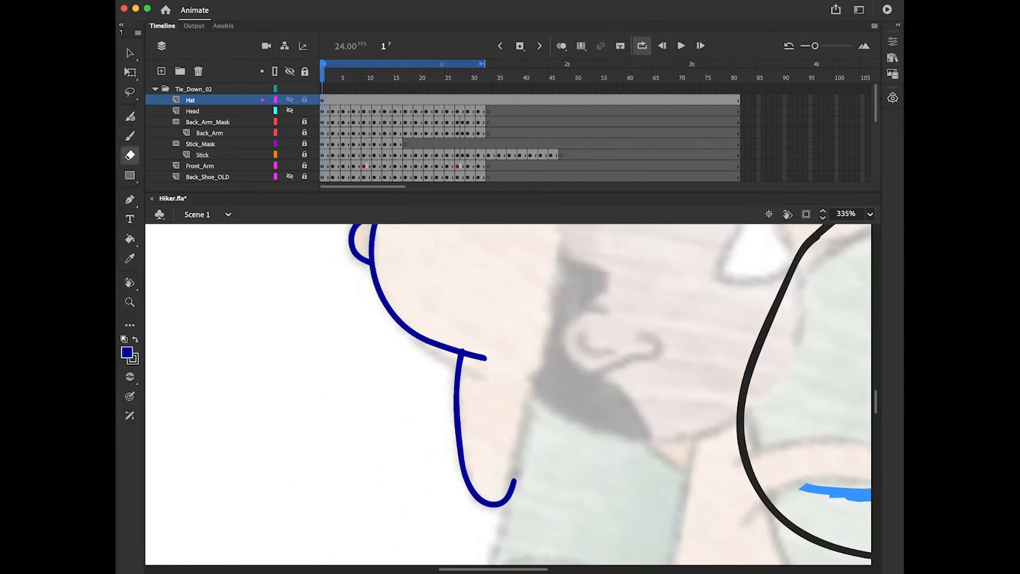
drag(527, 408, 558, 261)
key(e)
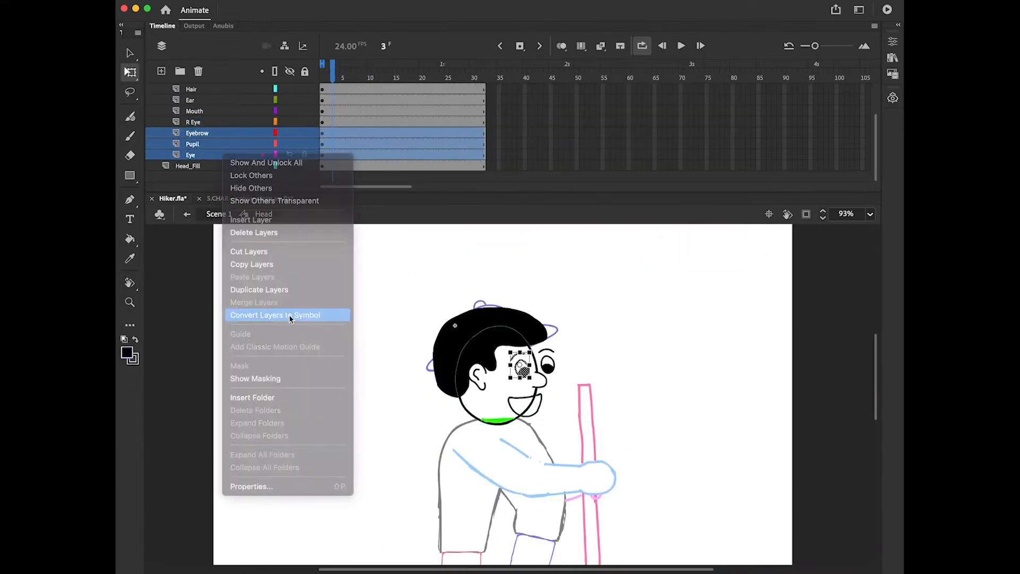
Convert the eyebrow, pupil and eye layers into one L Eye symbol, and add keyframes every second frame on the hair and masked facial layers
click(275, 157)
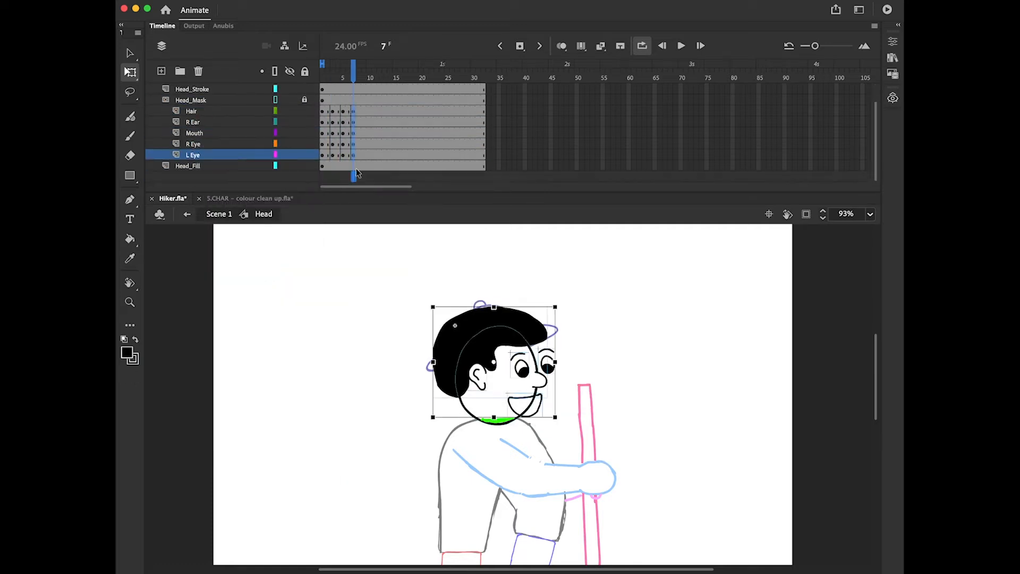
click(375, 155)
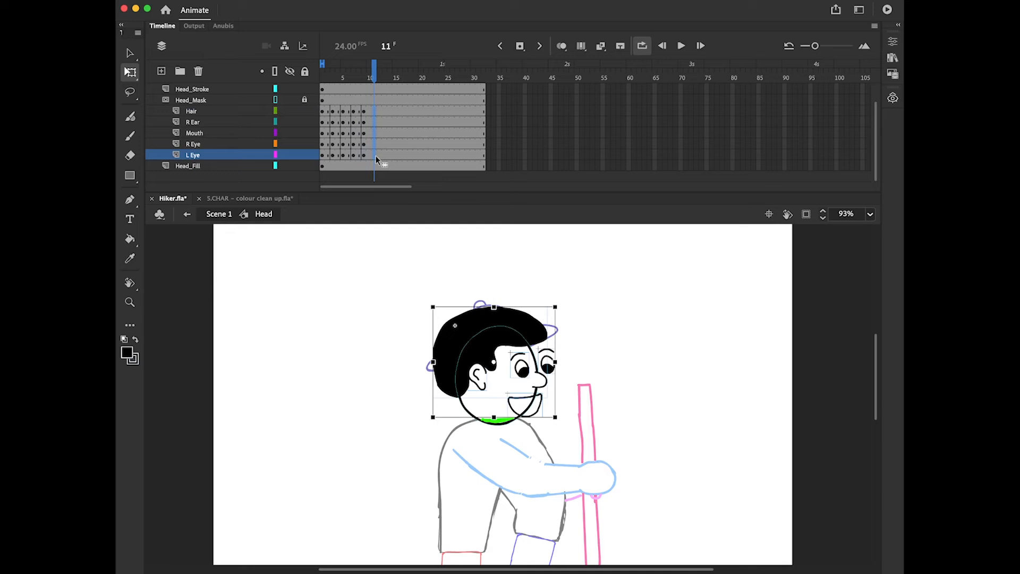
shift+click(406, 155)
key(F6)
click(416, 111)
shift+click(416, 155)
key(F6)
click(427, 111)
shift+click(426, 156)
click(458, 111)
shift+click(476, 155)
key(F6)
scroll(212, 122, up, 3)
Add keyframes on every second frame of the Nose layer across the whole cycle
click(206, 101)
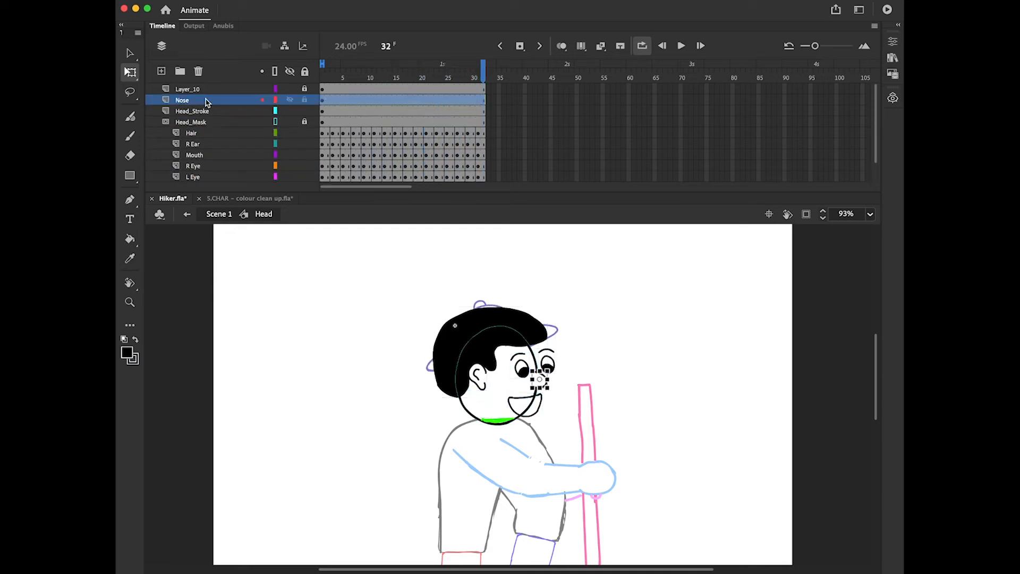
click(478, 74)
key(F6)
key(comma)
key(comma)
key(F6)
key(comma)
key(comma)
key(F6)
key(comma)
key(comma)
key(F6)
key(comma)
key(comma)
key(F6)
key(comma)
key(comma)
key(F6)
key(comma)
key(comma)
key(F6)
key(comma)
key(comma)
key(F6)
key(comma)
key(comma)
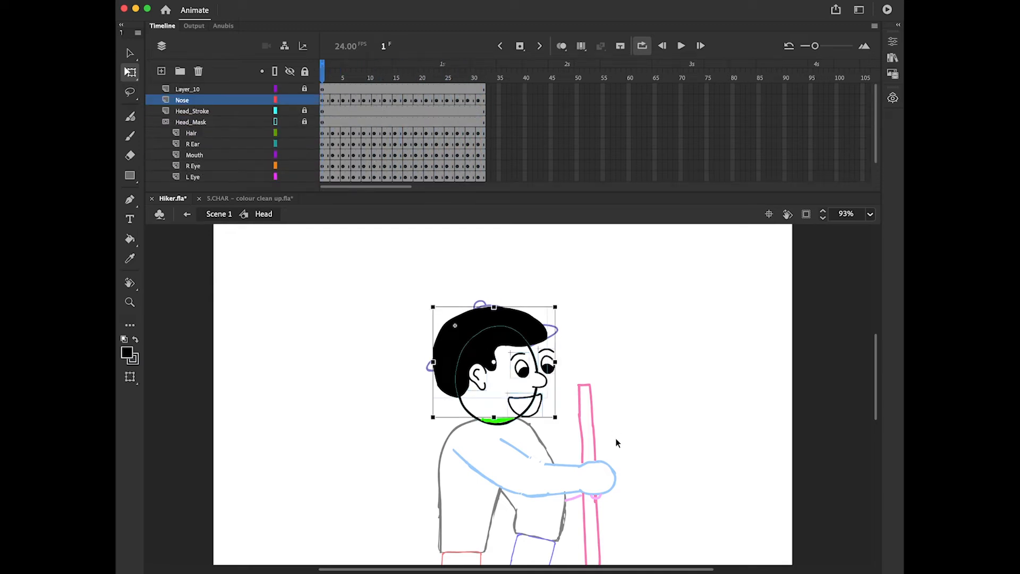
Nudge the hair and all facial features five increments left at frame 3 and turn on onion skinning
key(period)
key(period)
key(super+a)
key(Left)
key(Left)
key(Left)
key(Left)
key(Left)
click(562, 46)
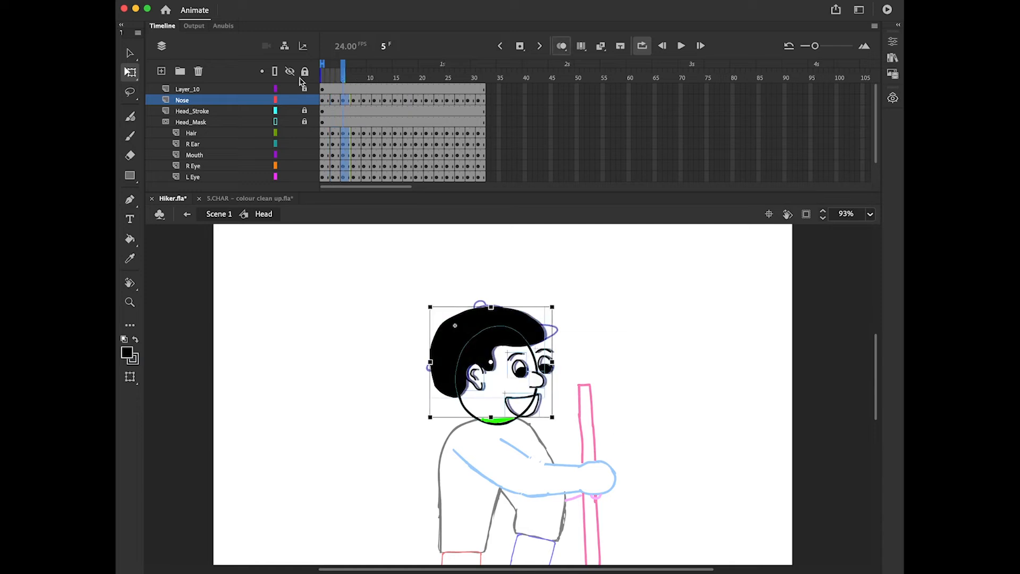
Nudge the hair and facial features progressively further left on the following keyframes, lock the feature layers and play the head turn
key(period)
key(period)
key(super+a)
key(Left)
key(Left)
key(Left)
key(Left)
key(Left)
key(period)
key(period)
key(super+a)
key(Left)
key(Left)
key(Left)
key(Left)
key(Left)
key(Return)
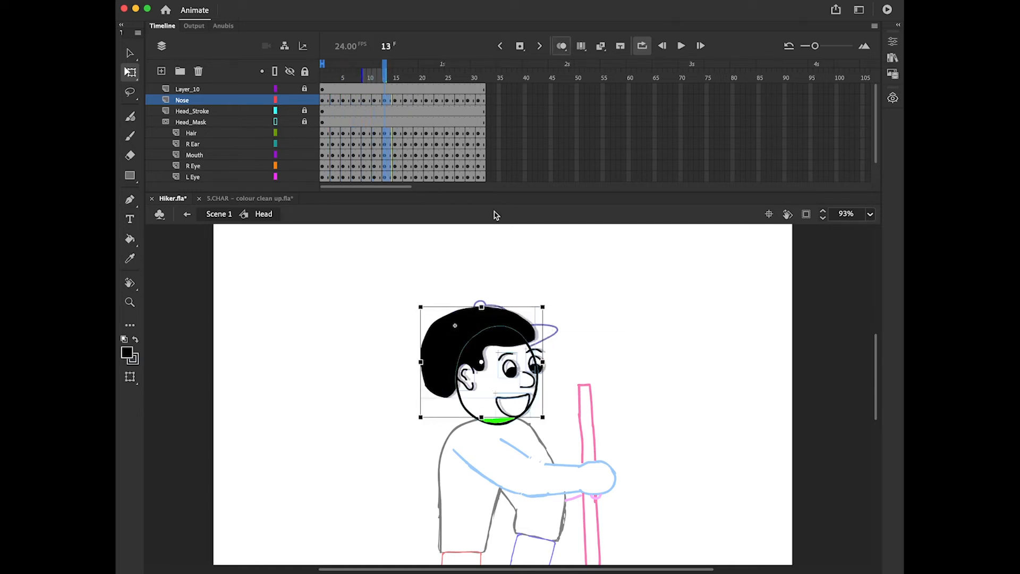
drag(304, 144, 304, 177)
key(Return)
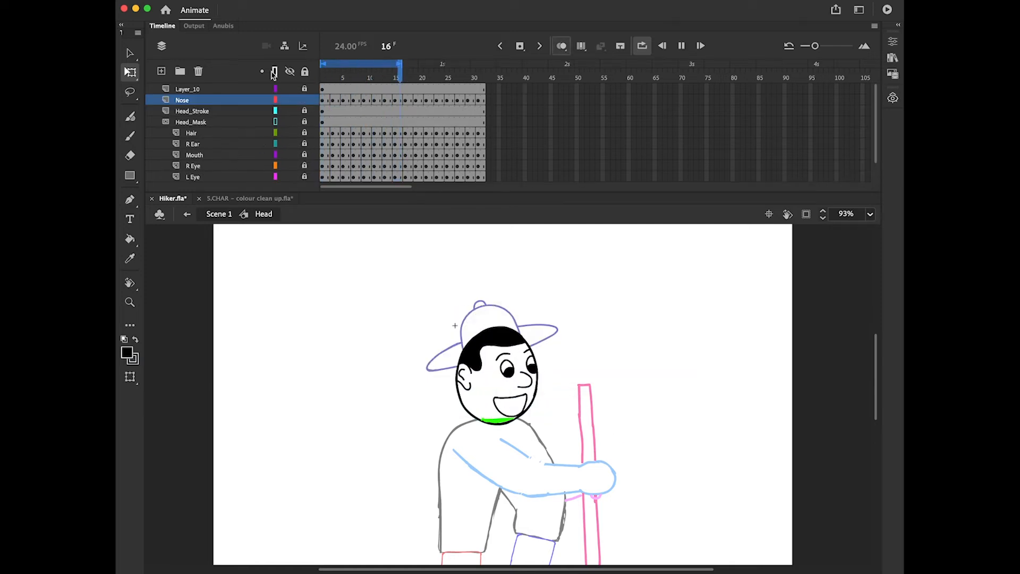
Unlock the Mouth layer, lock the Nose layer, shift the mouth right across multiple keyframes at once, and play the result
scroll(304, 133, down, 1)
click(305, 144)
click(396, 145)
click(582, 46)
key(super+a)
key(v)
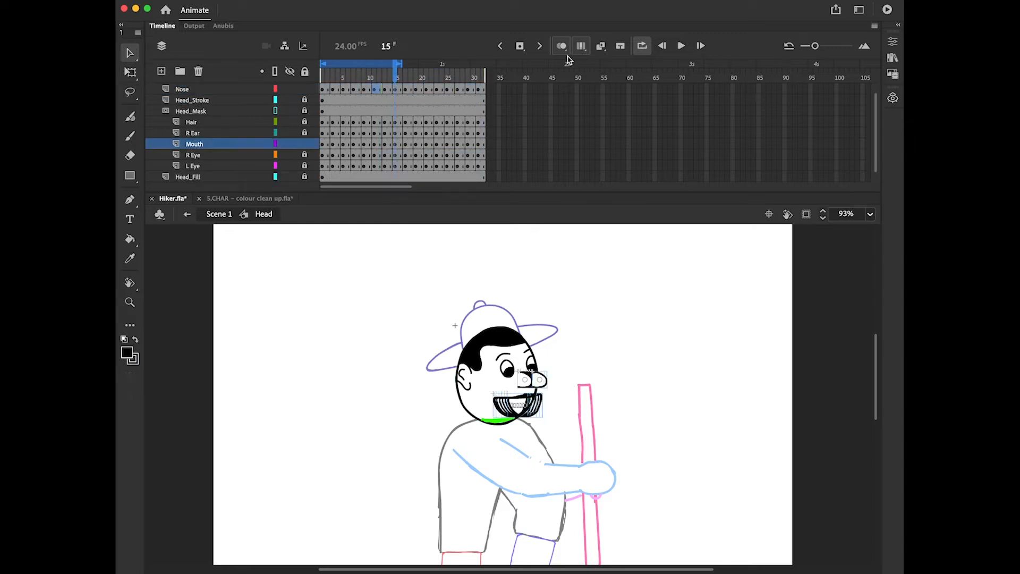
click(304, 89)
key(q)
click(582, 48)
click(583, 48)
key(super+a)
key(shift+Right)
key(shift+Right)
key(shift+Right)
click(581, 48)
key(Return)
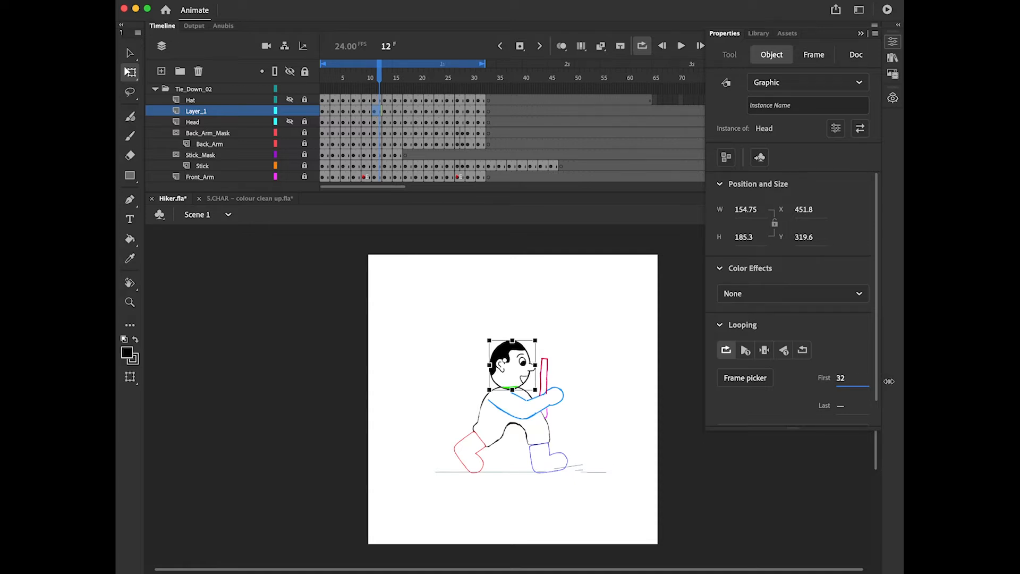
Add keyframes at frames 3, 5, 7 and 9 on the Eyebrow, Pupil and Eye layers inside the L Eye symbol
drag(382, 75, 355, 81)
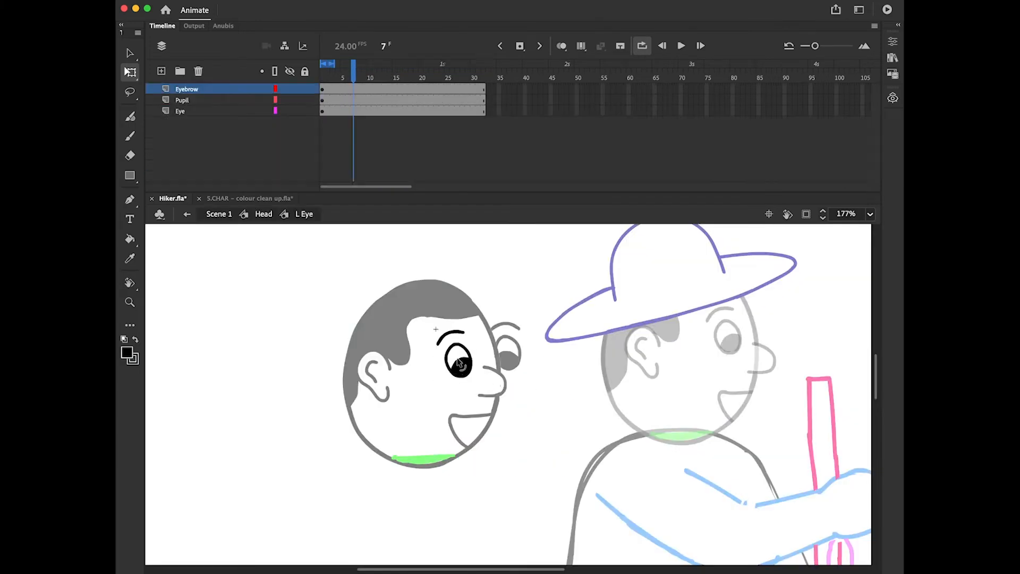
drag(332, 90, 332, 111)
key(F6)
drag(343, 90, 343, 111)
key(F6)
drag(352, 89, 353, 111)
key(F6)
click(362, 89)
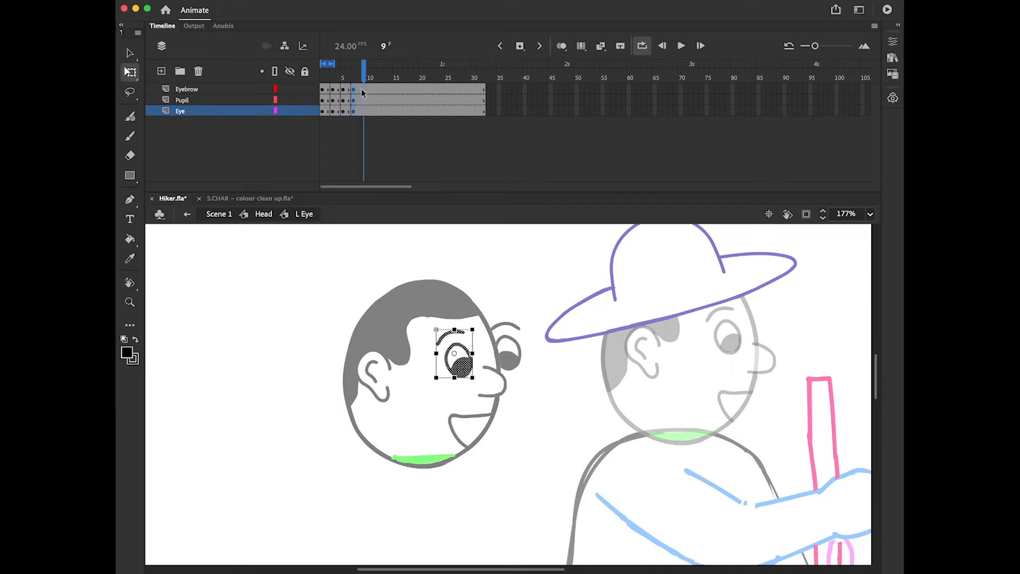
Replace the open eye at frame 3 with a closed-lid line and paint a lowered eyebrow above it
click(340, 79)
key(super+equal)
key(b)
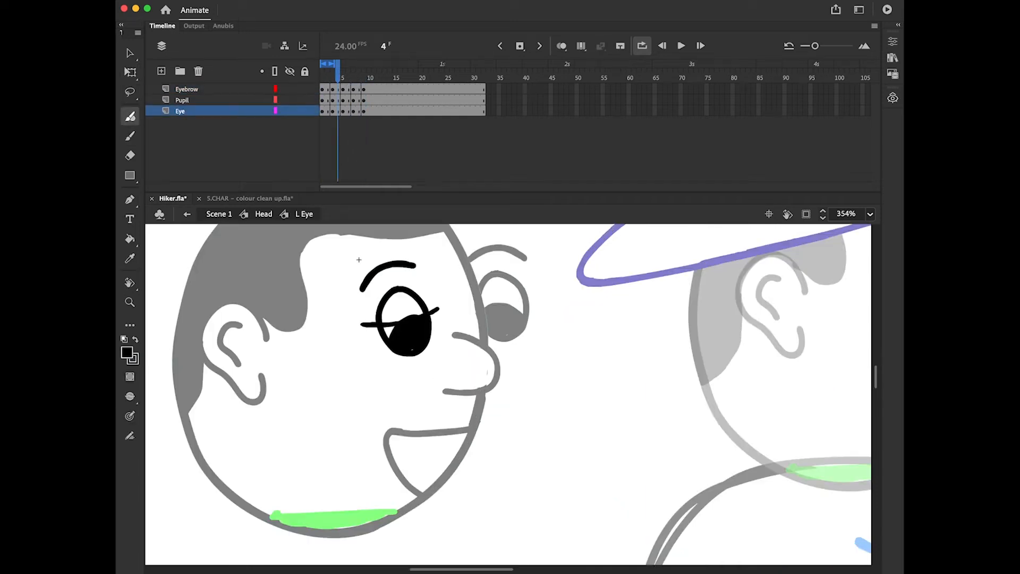
key(e)
mouse_move(379, 325)
mouse_down()
mouse_move(417, 346)
mouse_move(399, 352)
mouse_up()
mouse_move(378, 314)
mouse_down()
mouse_move(427, 313)
mouse_move(436, 368)
mouse_move(401, 323)
mouse_move(442, 309)
mouse_up()
click(182, 100)
key(comma)
click(180, 112)
key(b)
click(186, 89)
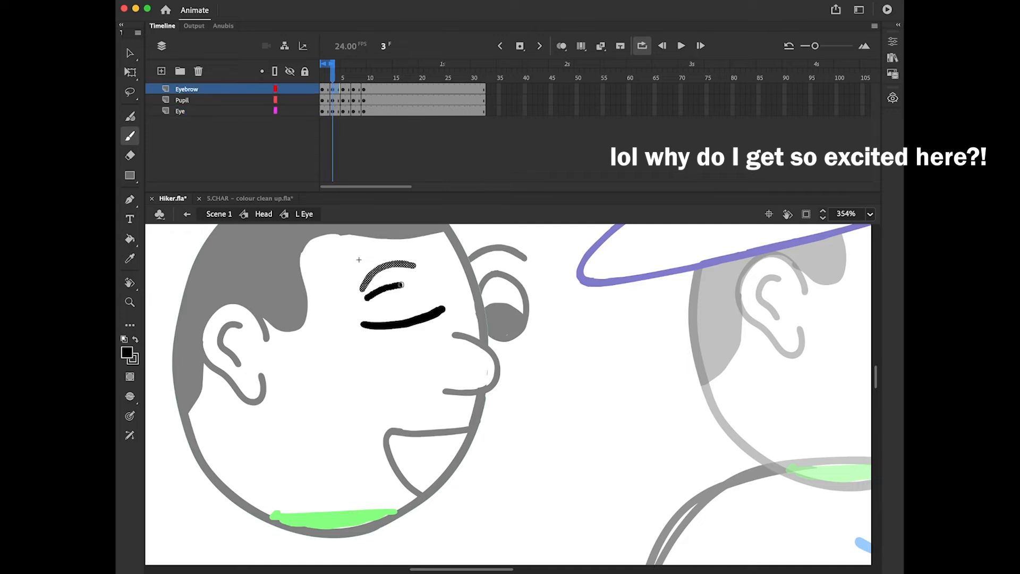
Turn on onion skinning, paint an in-between eyebrow at frame 5 and lasso the eye to reshape it for the blink
key(period)
key(period)
key(alt+shift+o)
drag(377, 271, 409, 264)
key(l)
drag(373, 295, 376, 291)
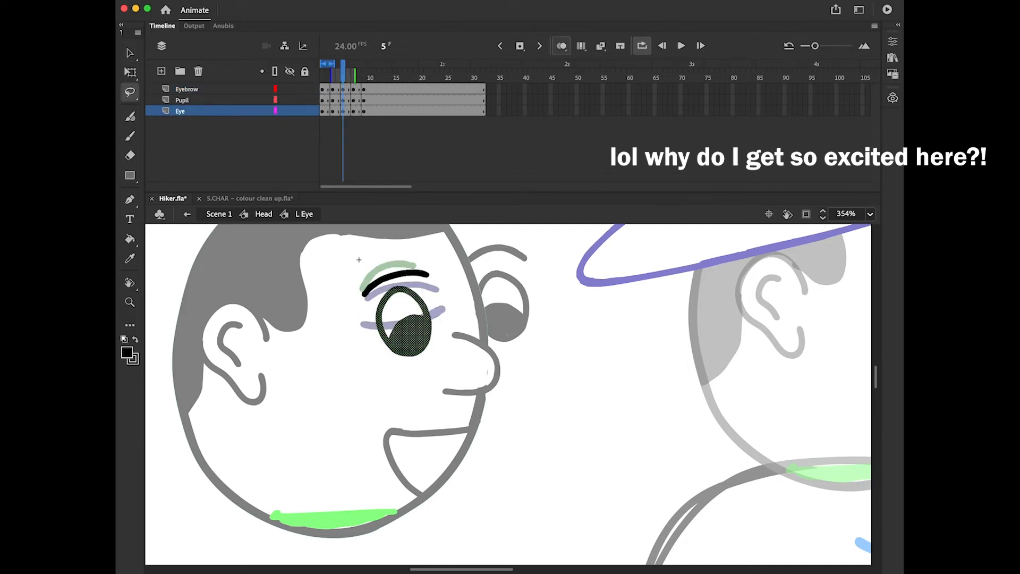
Nudge the eyebrow down two increments at frame 7 to ease it back to its open position
key(period)
key(period)
click(357, 261)
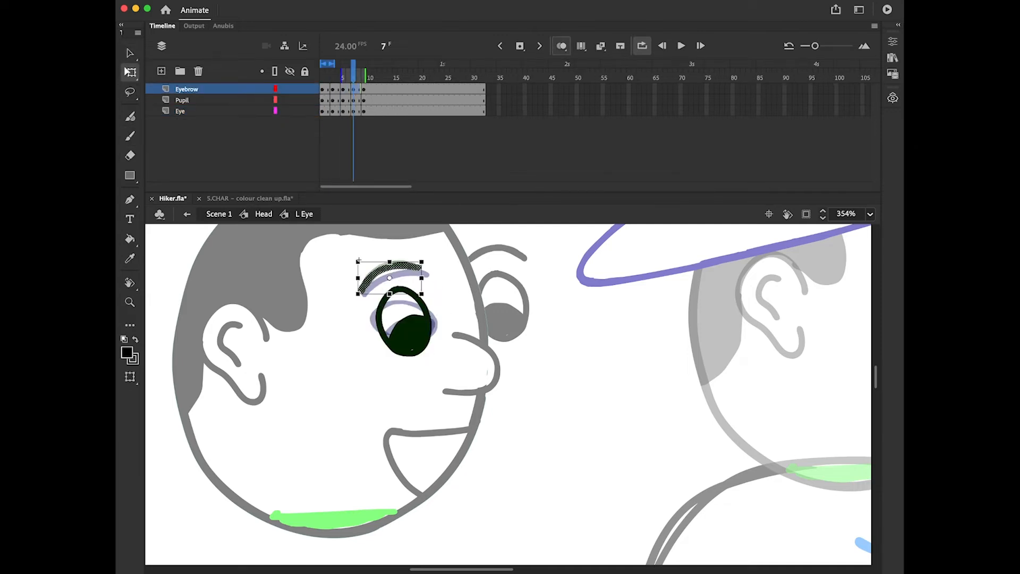
key(Down)
key(Down)
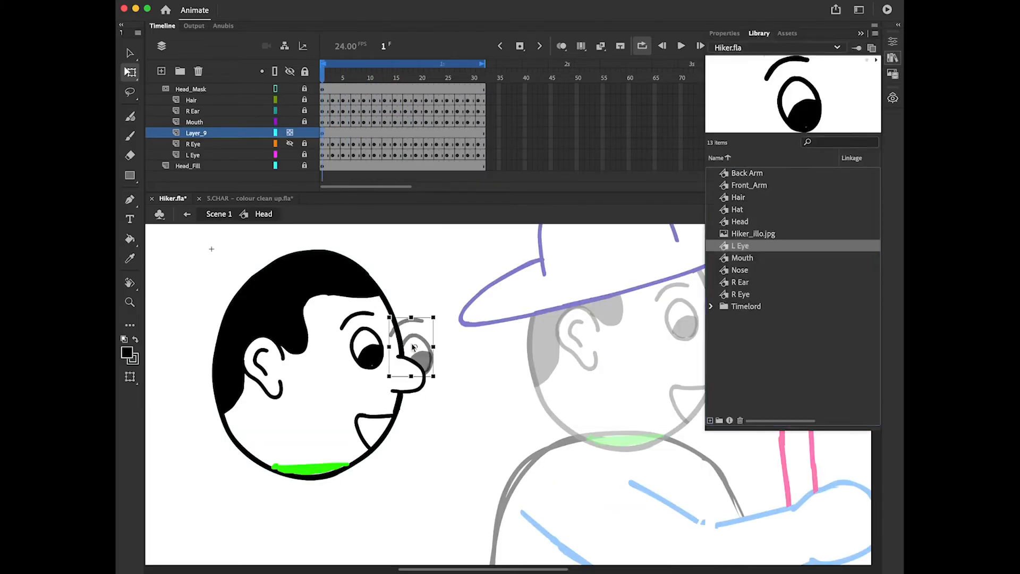
Adjust the L Eye instance placed as the far eye on Layer_9 and play the walk cycle in Scene 1
right_click(419, 340)
click(409, 182)
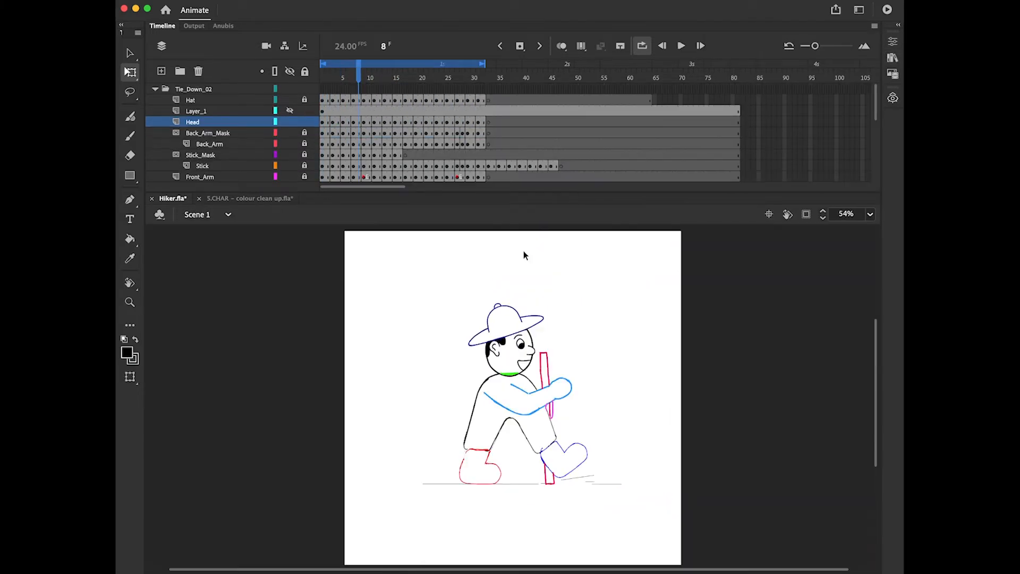
key(Return)
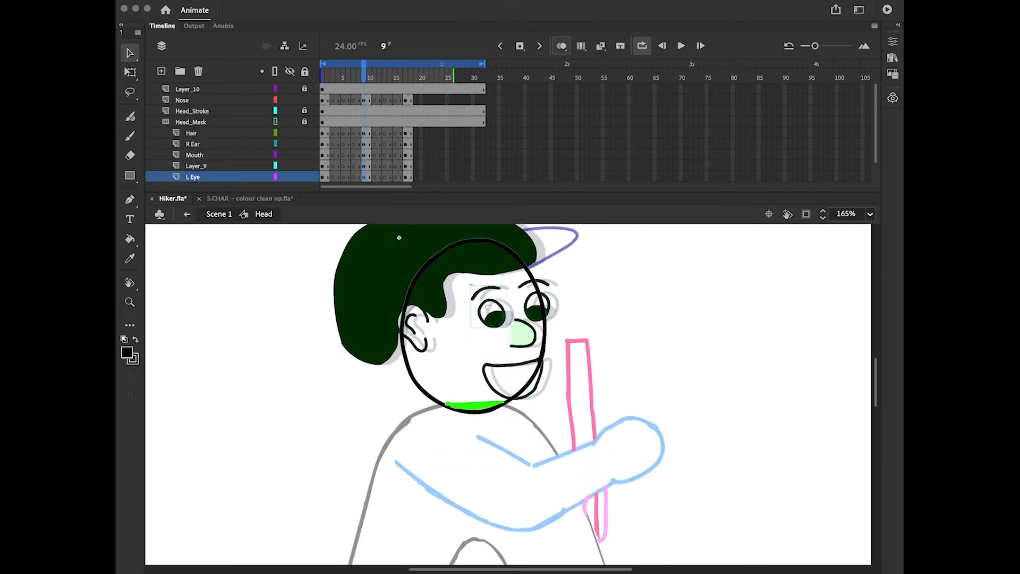
Nudge the hair and all facial features five increments right at frame 9 and check their spacing against the onion skins
key(super+a)
key(Right)
key(Right)
key(Right)
key(Right)
key(Right)
scroll(508, 395, up, 5)
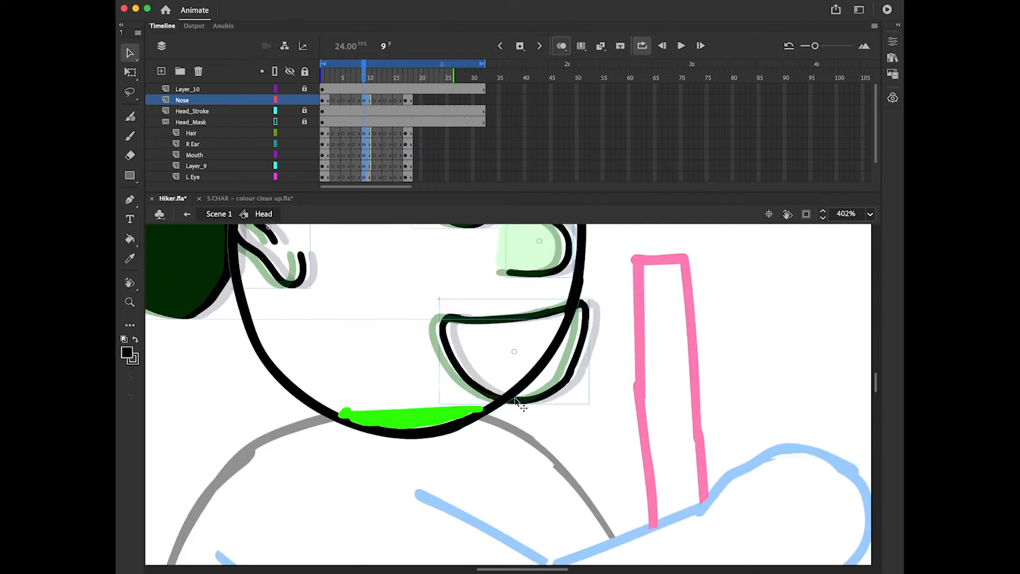
scroll(490, 272, down, 3)
scroll(489, 272, up, 1)
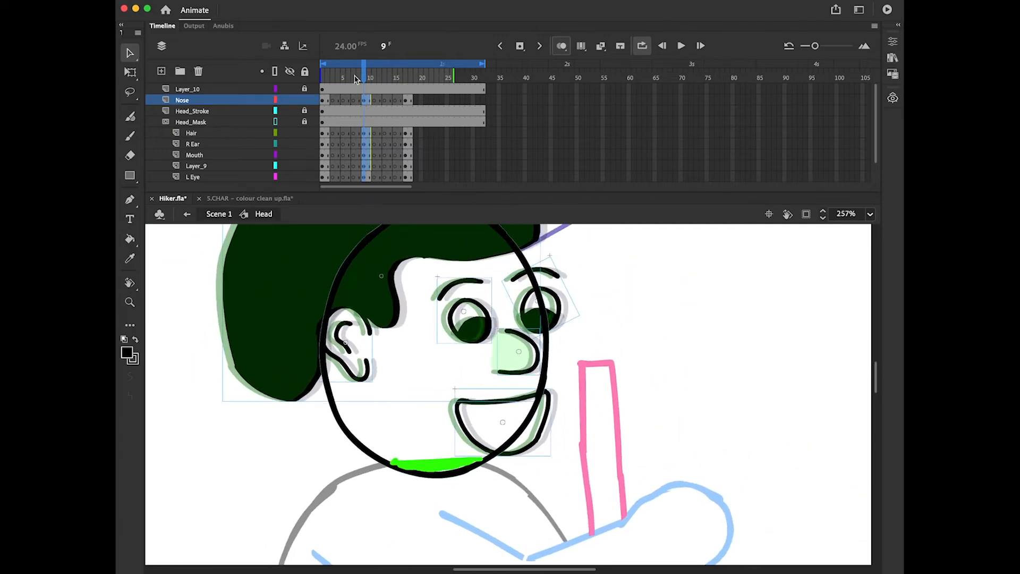
Rework the in-between keyframes on the hair and facial layers, adding keyframes at frame 5 and nudging the features one increment left
drag(356, 79, 325, 178)
right_click(333, 100)
click(420, 209)
click(343, 166)
drag(343, 99, 342, 177)
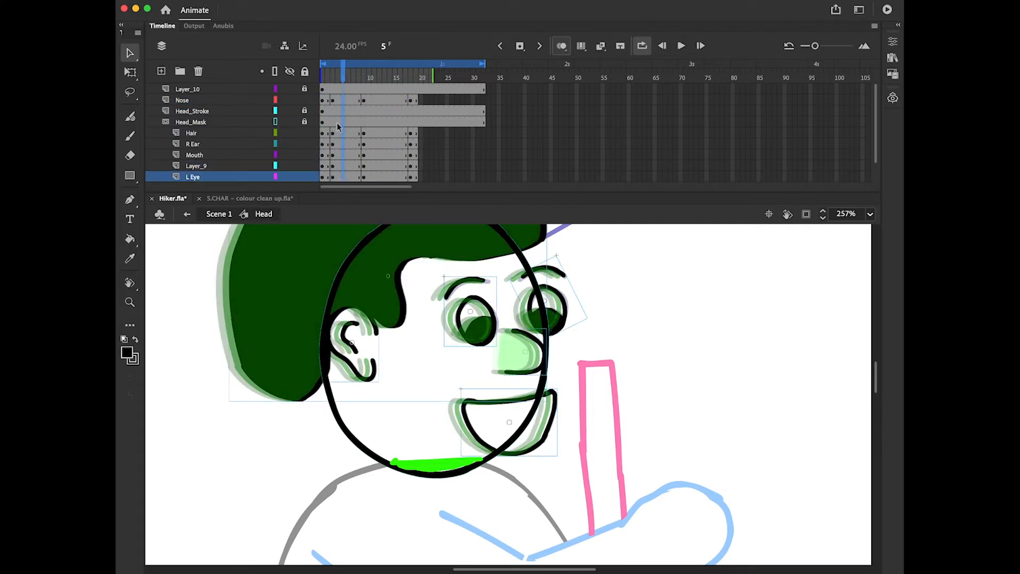
key(F6)
key(Left)
Add keyframes at frames 7 and 11 on the hair and facial layers, nudging the features one increment left on each
drag(353, 100, 353, 178)
super+click(353, 111)
super+click(354, 122)
key(F6)
key(Left)
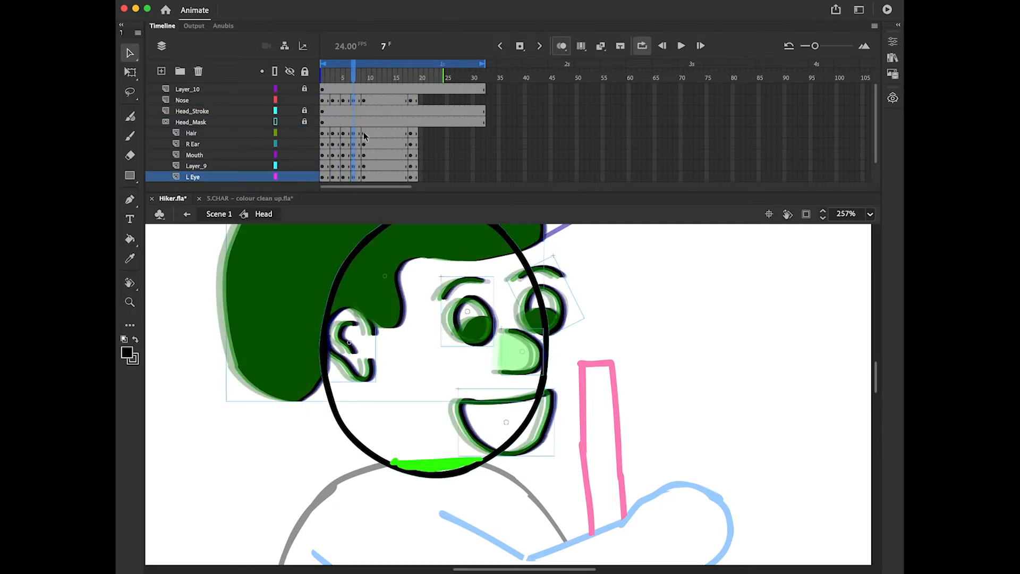
click(375, 126)
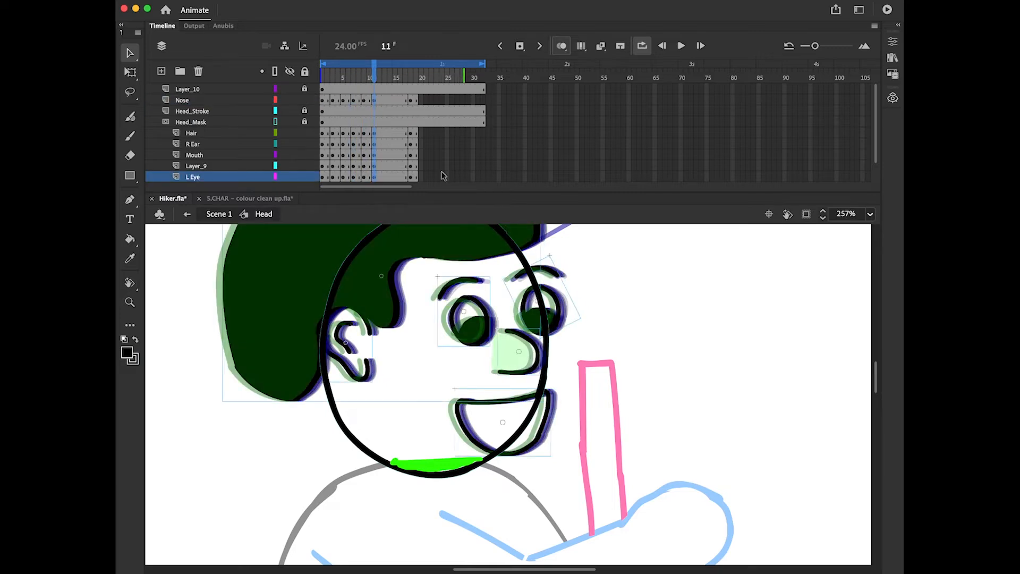
key(Left)
Try adding keyframes at frame 13 on the hair and facial layers with the features nudged left, and undo the recent changes
drag(384, 100, 385, 178)
super+click(384, 111)
super+click(384, 122)
key(F6)
key(Left)
key(super+z)
key(super+z)
key(super+z)
key(super+z)
key(comma)
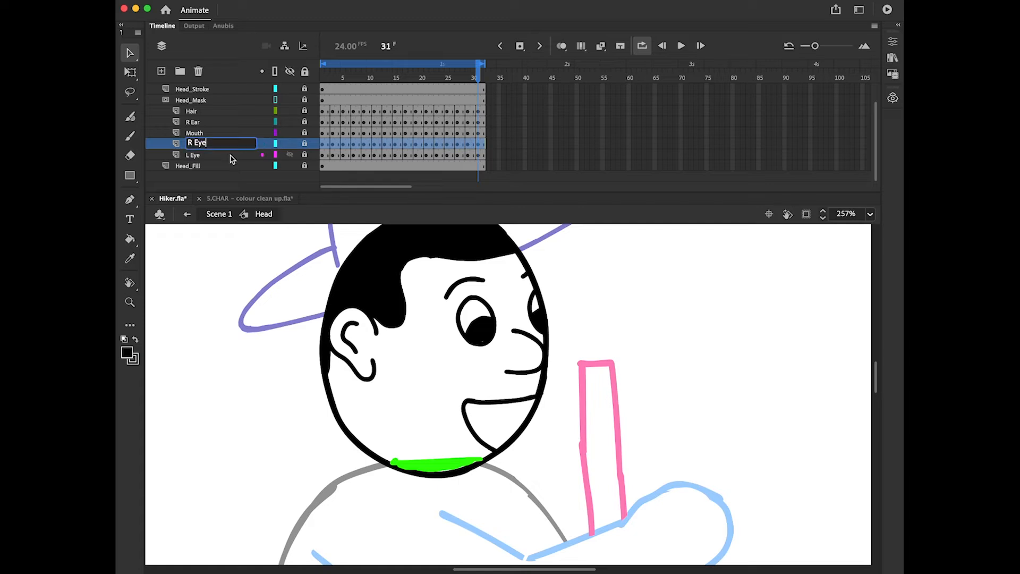
Rename the replacement far-eye layer as R_Eye and synchronize the symbols along it
key(Return)
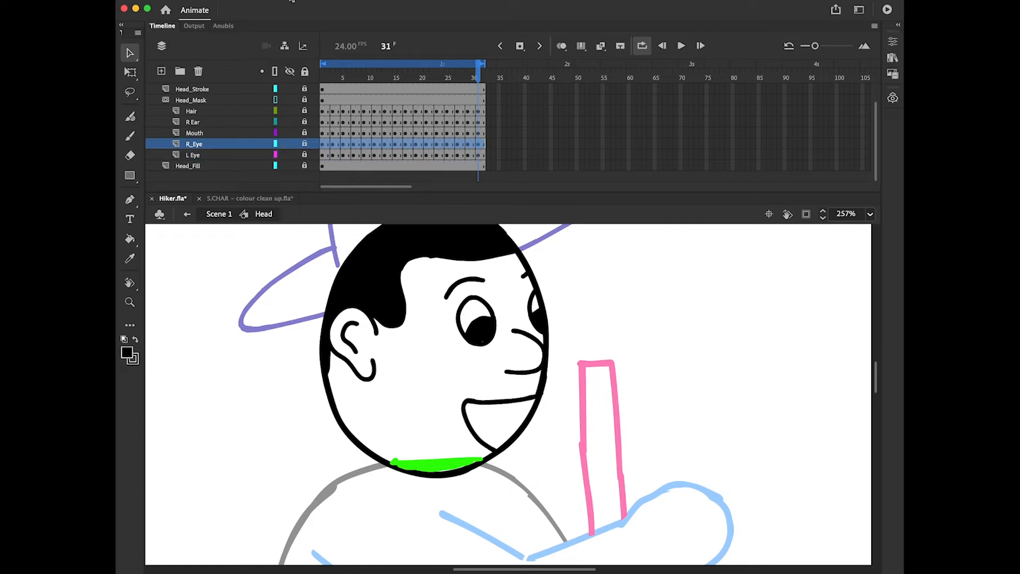
click(292, 0)
mouse_move(439, 141)
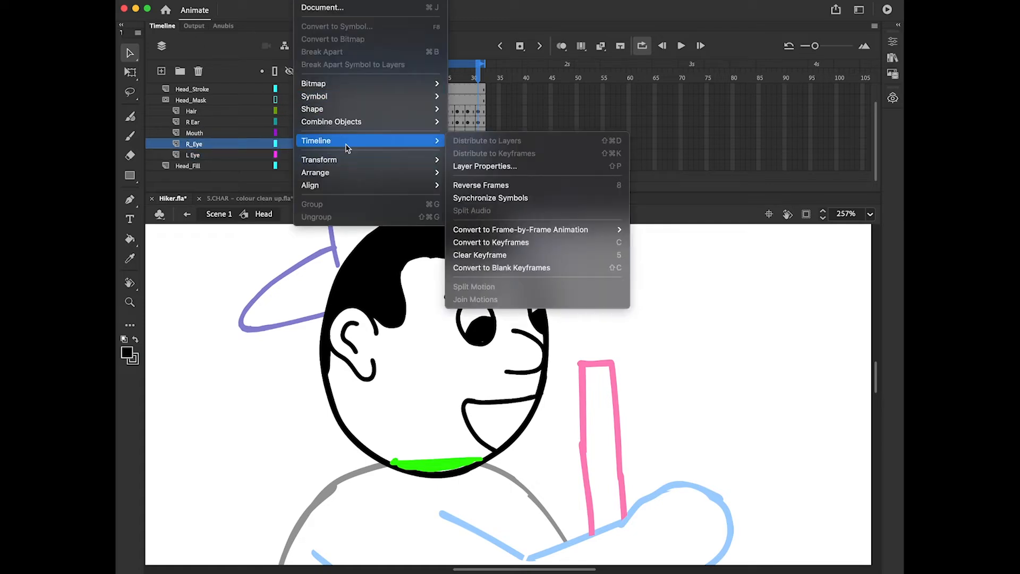
click(475, 198)
Synchronize the symbols on the L Eye layer, return to Scene 1 and play the walk cycle
click(228, 155)
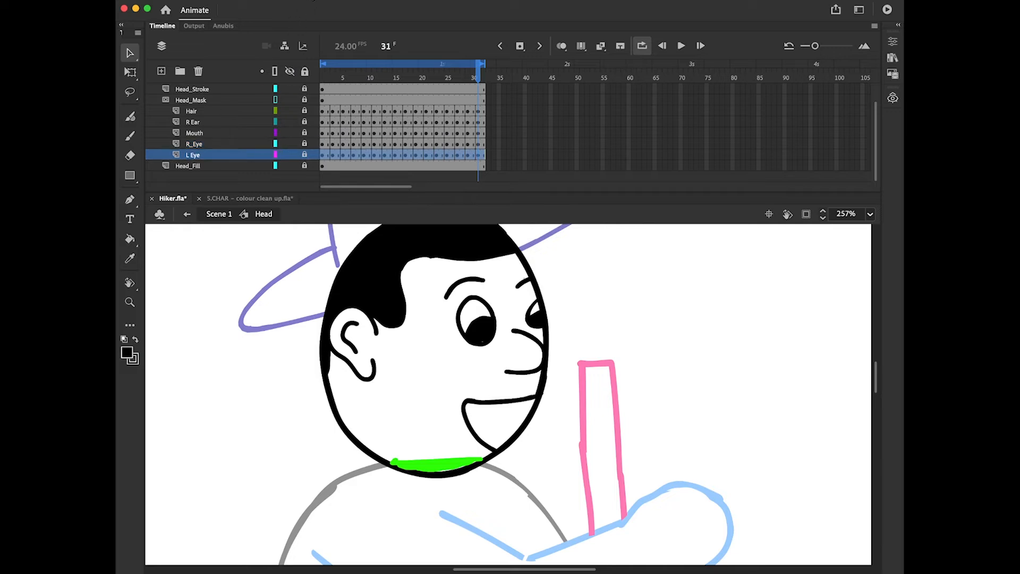
click(313, 1)
mouse_move(439, 142)
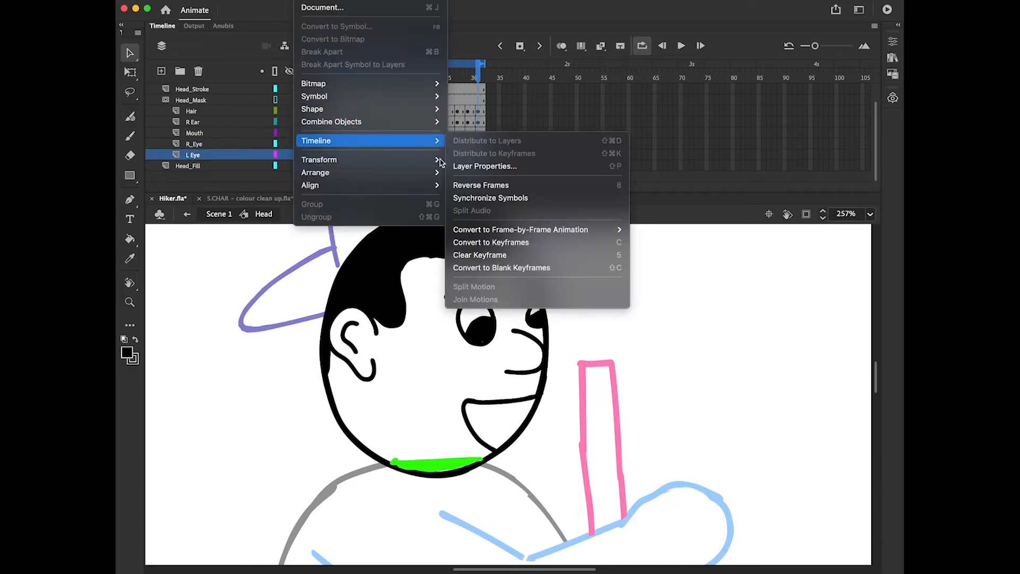
click(477, 199)
click(188, 215)
key(Return)
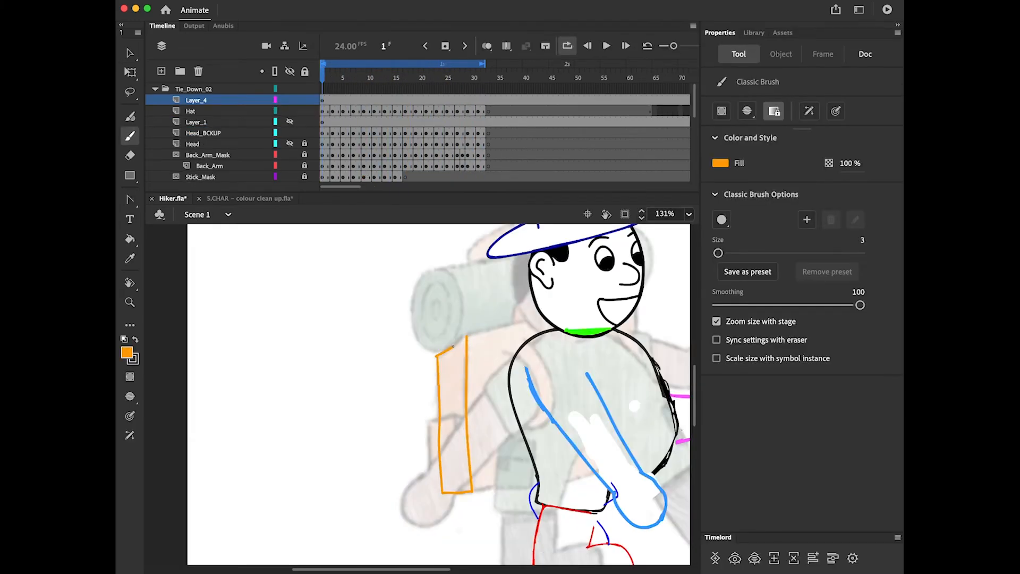
Draw the backpack's box outline and side pocket in orange behind the torso, erasing the line that overlaps the pocket
drag(453, 347, 467, 336)
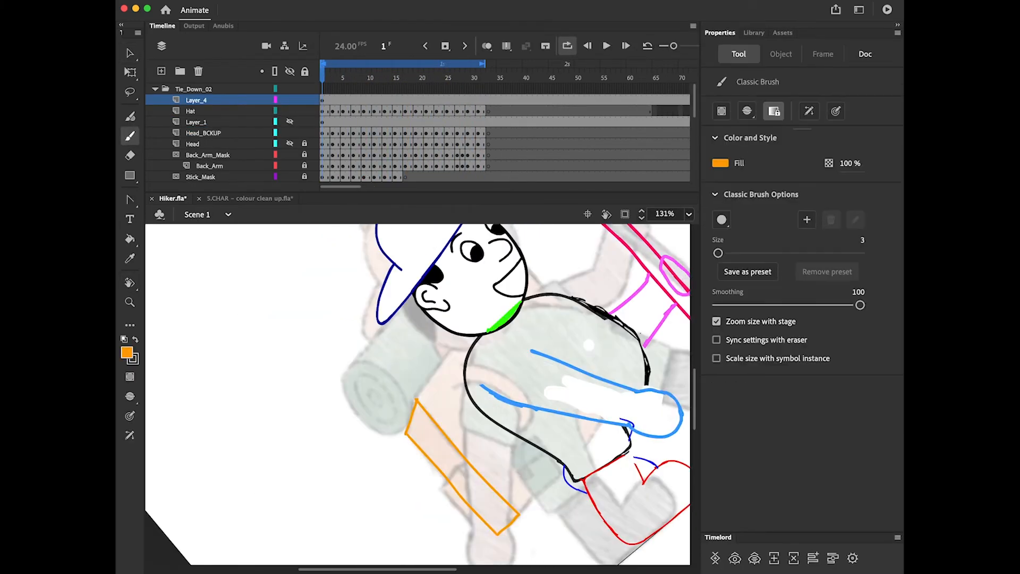
drag(520, 261, 626, 375)
key(shift+space)
drag(354, 399, 351, 437)
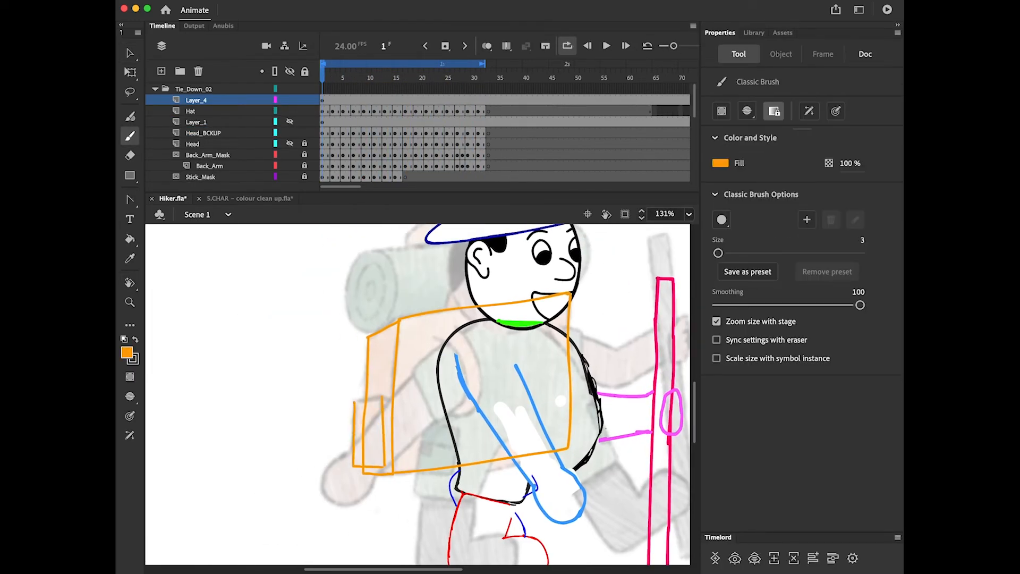
key(e)
mouse_move(365, 403)
mouse_down()
mouse_move(363, 464)
mouse_move(384, 466)
mouse_up()
key(b)
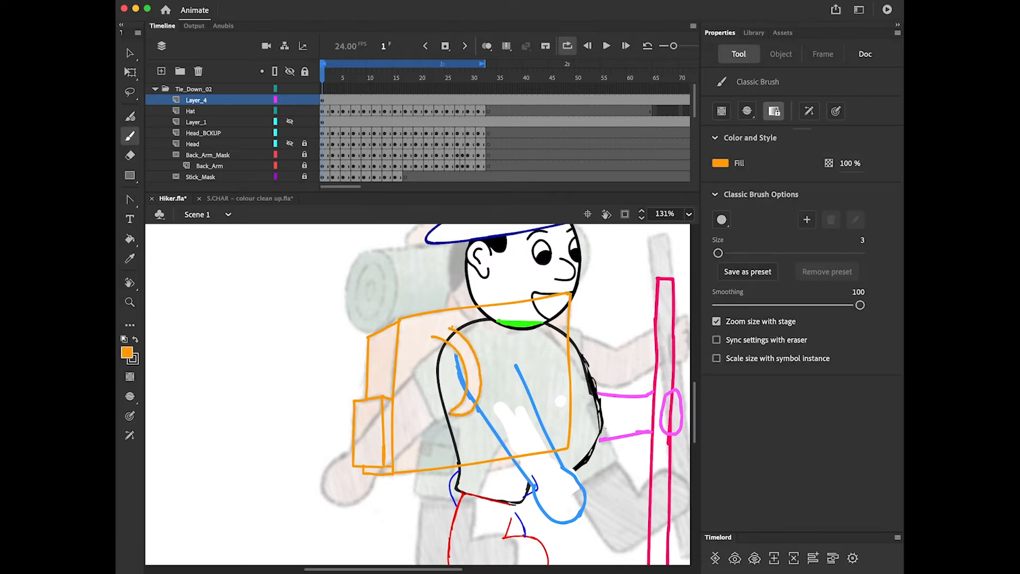
Draw the near and far shoulder straps of the backpack in orange over the torso
key(space)
drag(450, 413, 270, 417)
key(space)
drag(348, 394, 487, 416)
Add a layer and outline the rolled sleeping pad's round end and upper edge in dark green
click(161, 71)
click(127, 352)
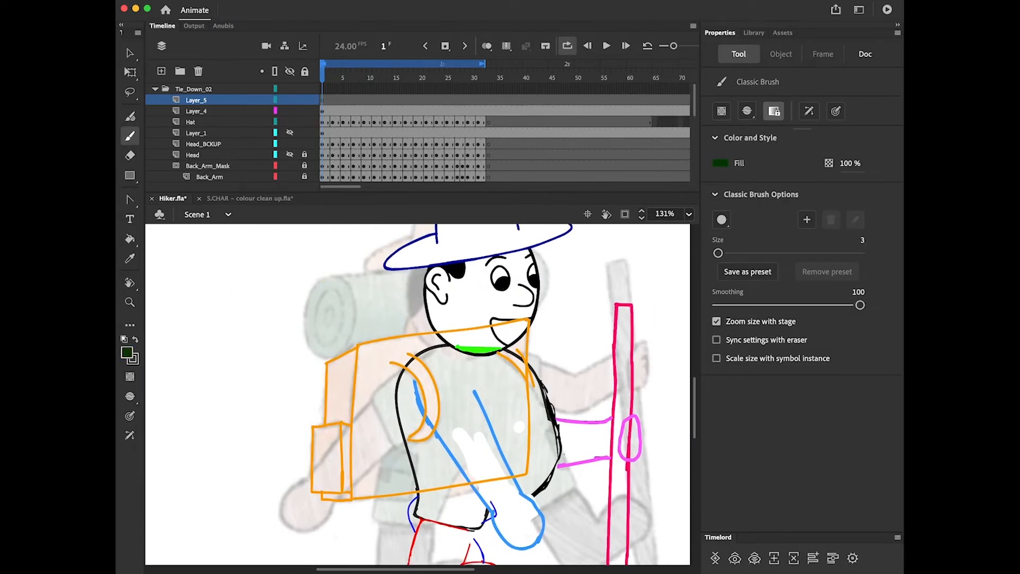
drag(323, 278, 426, 269)
drag(526, 251, 532, 309)
double_click(309, 321)
key(e)
mouse_move(314, 378)
mouse_down()
mouse_move(336, 467)
mouse_move(418, 465)
mouse_move(481, 406)
mouse_up()
key(b)
drag(433, 337, 447, 385)
drag(435, 314, 417, 396)
key(super+minus)
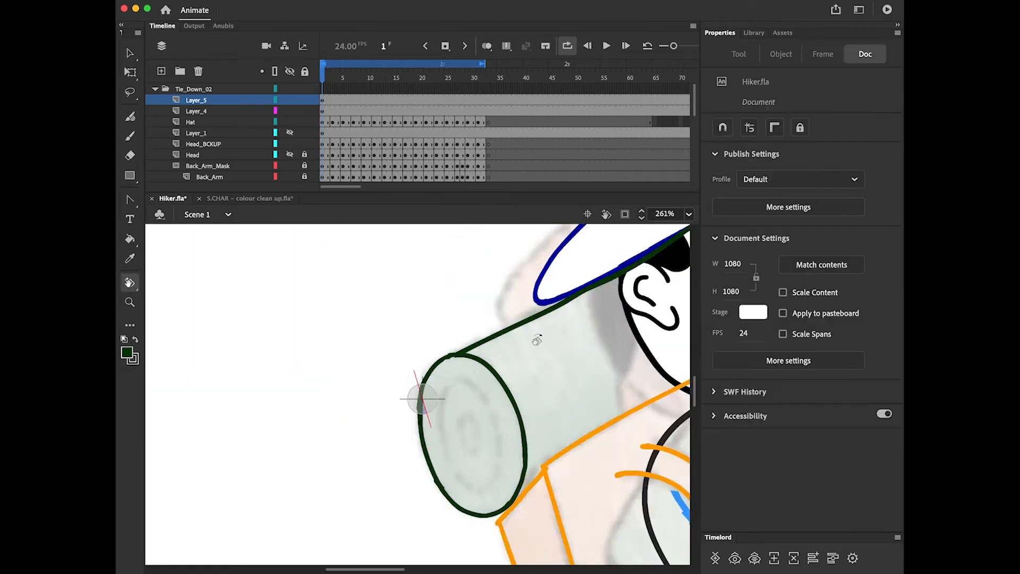
Finish the sleeping pad with its lower edge, far end and inner roll rings
drag(537, 339, 551, 378)
mouse_move(424, 322)
mouse_down()
mouse_move(461, 322)
mouse_move(461, 340)
mouse_up()
drag(431, 353, 431, 355)
key(super+minus)
key(super+minus)
key(super+minus)
double_click(410, 394)
mouse_move(534, 403)
mouse_down()
mouse_move(514, 333)
mouse_move(446, 402)
mouse_up()
mouse_move(391, 501)
mouse_down()
mouse_move(500, 330)
mouse_move(485, 304)
mouse_move(500, 330)
mouse_up()
key(e)
key(b)
drag(511, 327, 535, 412)
key(super+minus)
key(super+minus)
super+click(446, 402)
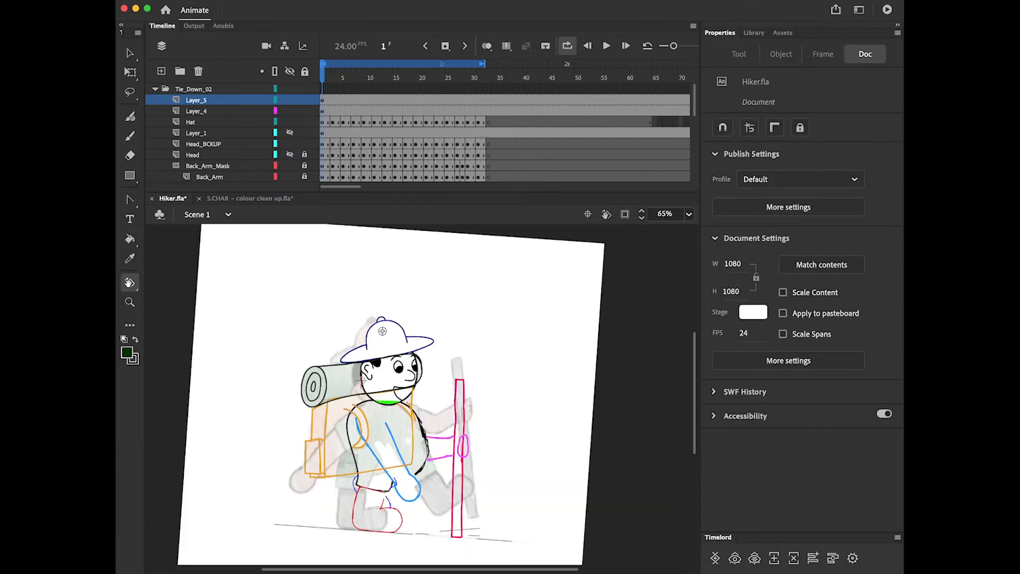
Name the two new layers Backpack and SleepingPad and combine them into a symbol named Backpack
double_click(205, 111)
text(Backpack)
key(Return)
double_click(210, 100)
text(SleepingPad)
shift+click(205, 111)
click(259, 279)
text(Backpack)
key(Return)
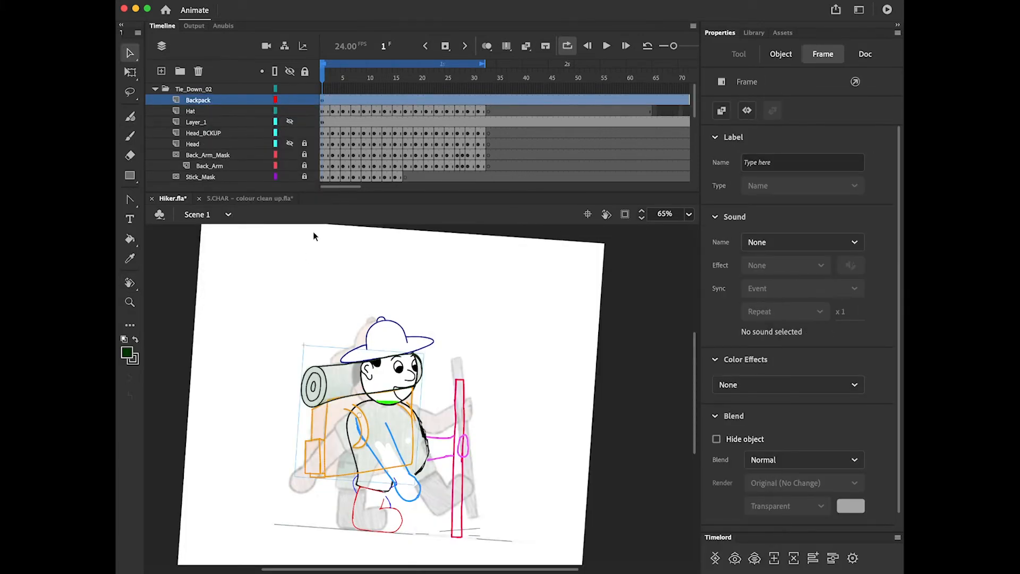
Open the Backpack symbol, add a layer inside it and return to Scene 1
double_click(340, 390)
click(161, 71)
click(304, 443)
click(219, 214)
Add keyframes at frames 3, 5, 7 and 9 on the Backpack layer, locking the Hat and Head_BCKUP layers
click(332, 77)
key(F6)
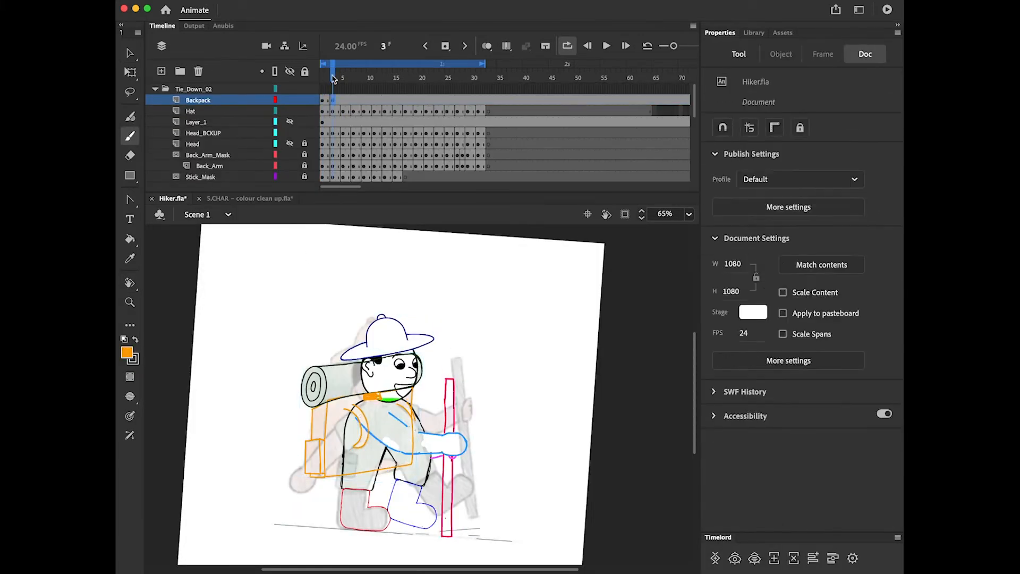
click(305, 111)
click(305, 133)
super+click(359, 414)
click(342, 101)
key(F6)
click(354, 101)
key(F6)
click(364, 101)
key(F6)
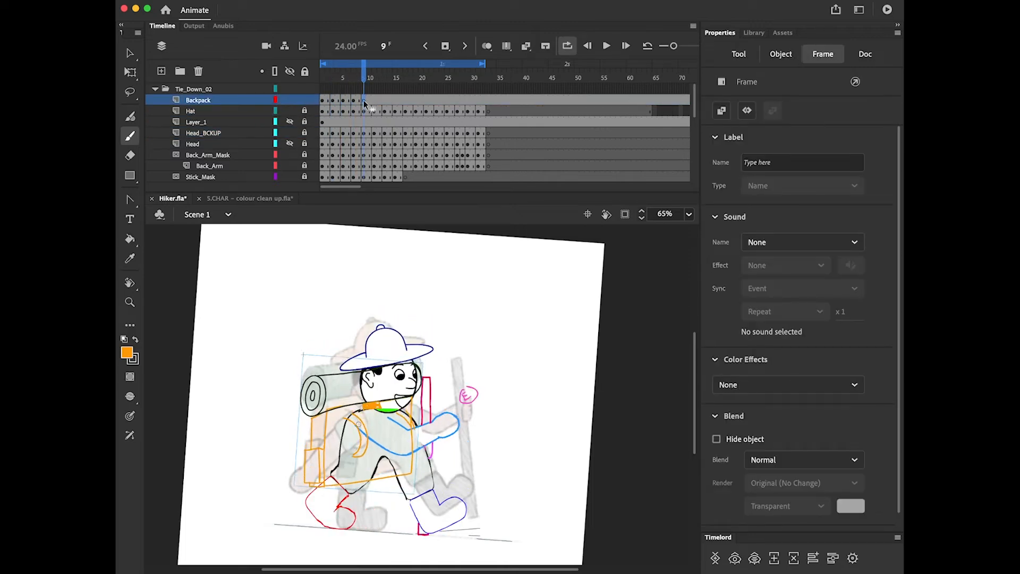
Add keyframes at frames 11 and 19 on the Backpack layer
click(375, 101)
key(F6)
click(415, 101)
key(F6)
click(426, 101)
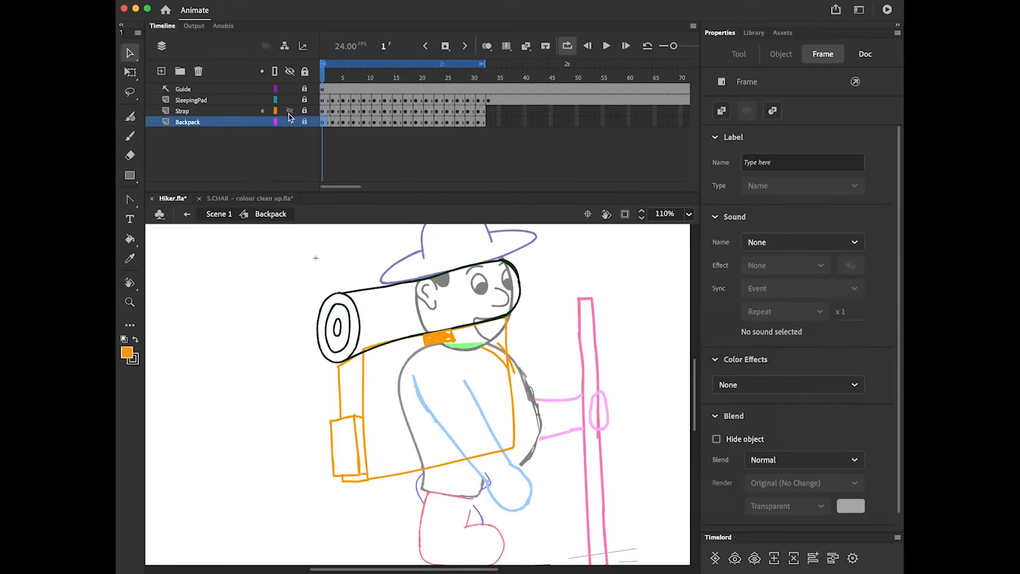
Redraw the near shoulder strap in orange on the Strap layer inside the Backpack symbol
click(422, 362)
key(b)
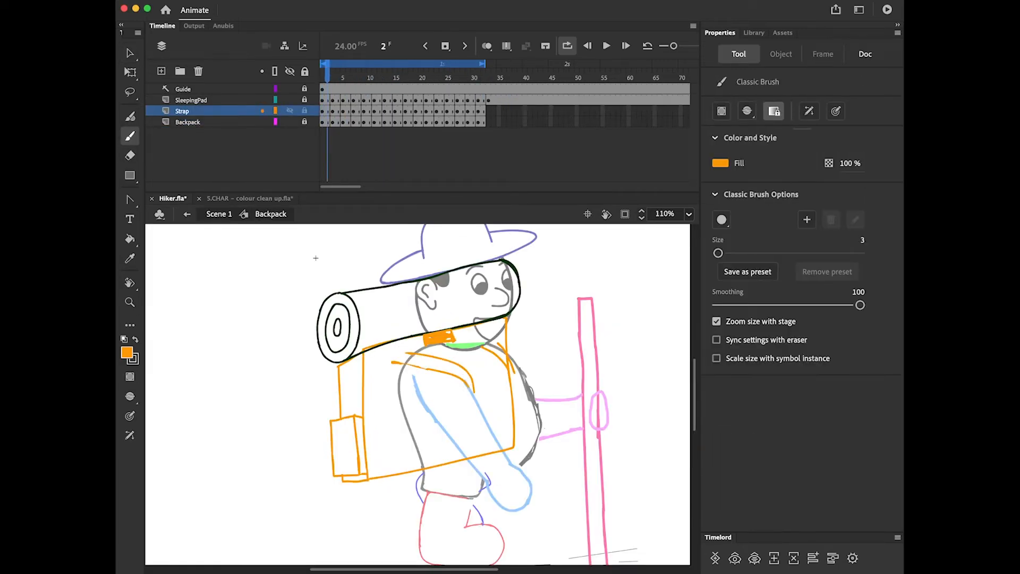
key(e)
key(b)
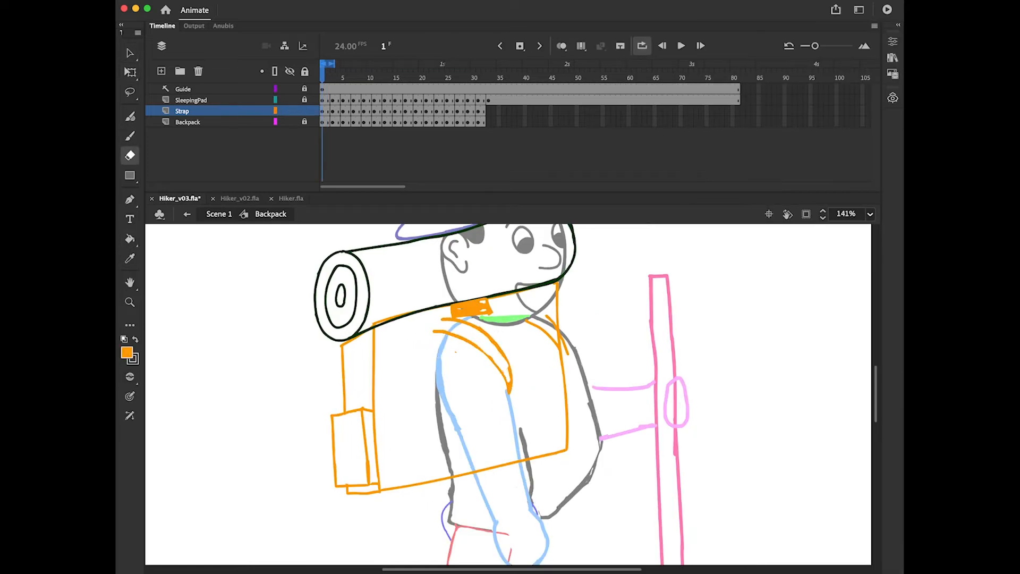
click(187, 122)
click(182, 111)
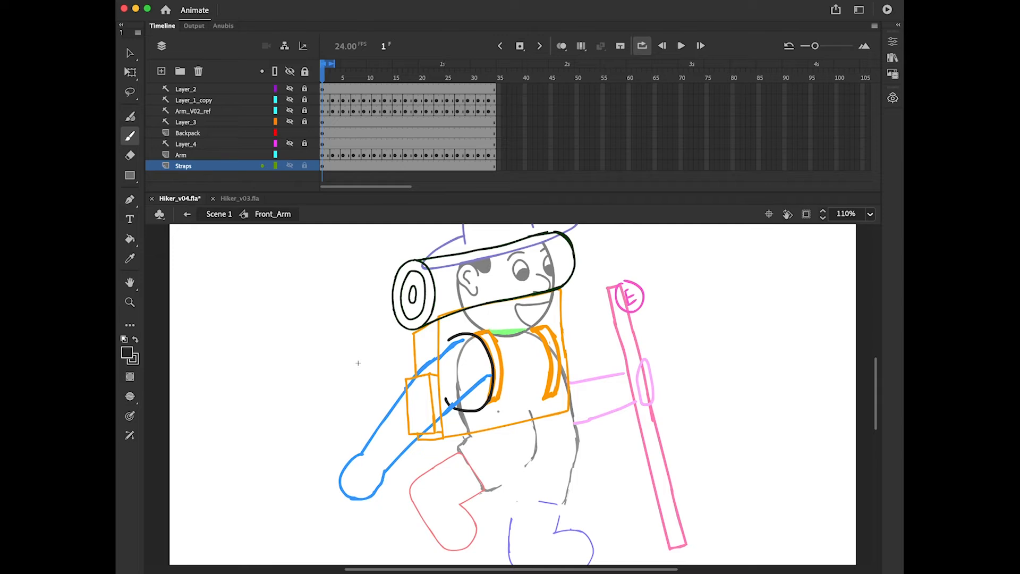
Draw the black shoulder-strap outlines on the Straps layer inside the Front_Arm symbol
key(super+equal)
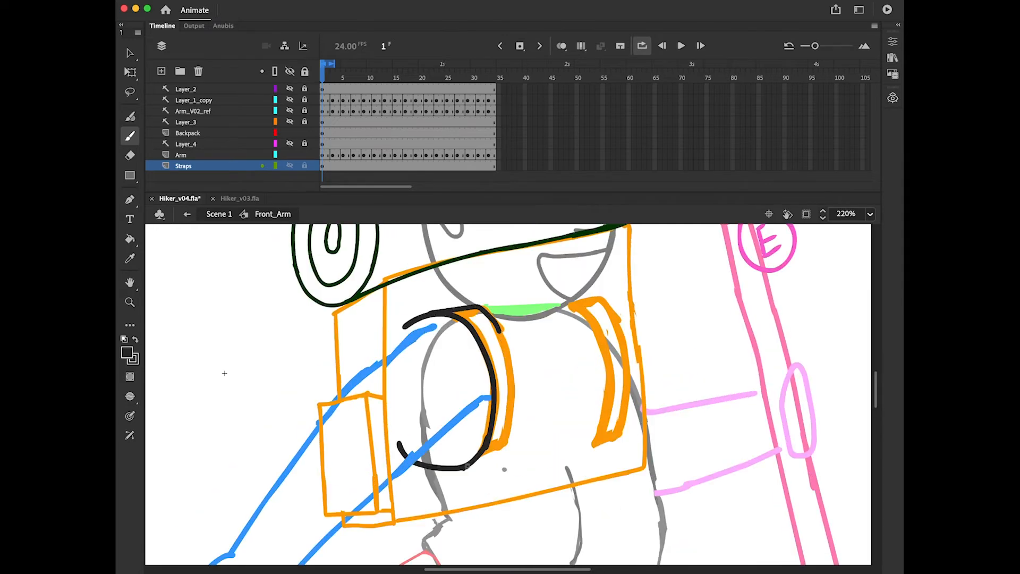
key(period)
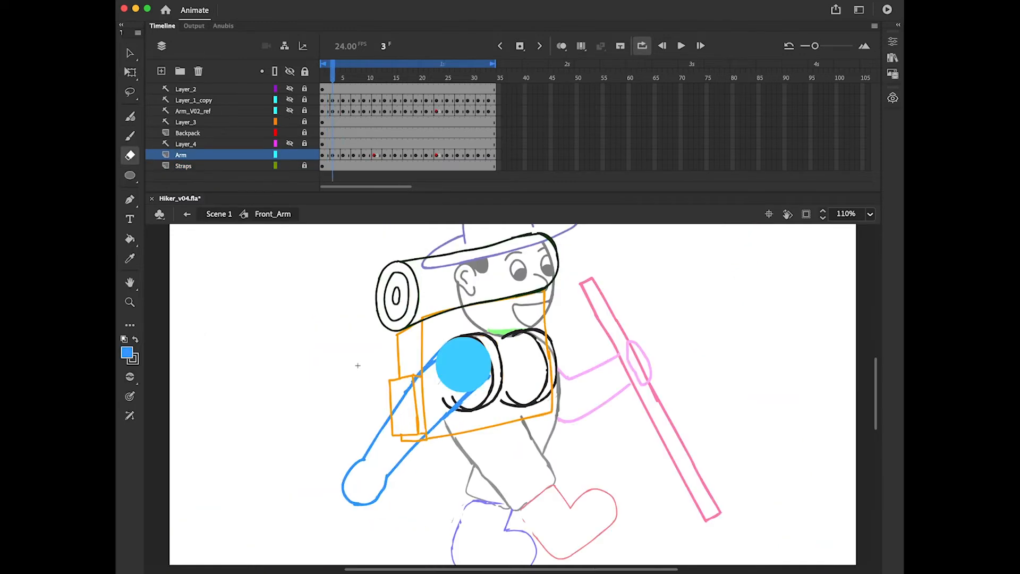
Clean up the blue arm on the Arm layer from frame 3 to frame 9 so it joins the shoulder circle guide
key(period)
key(period)
key(v)
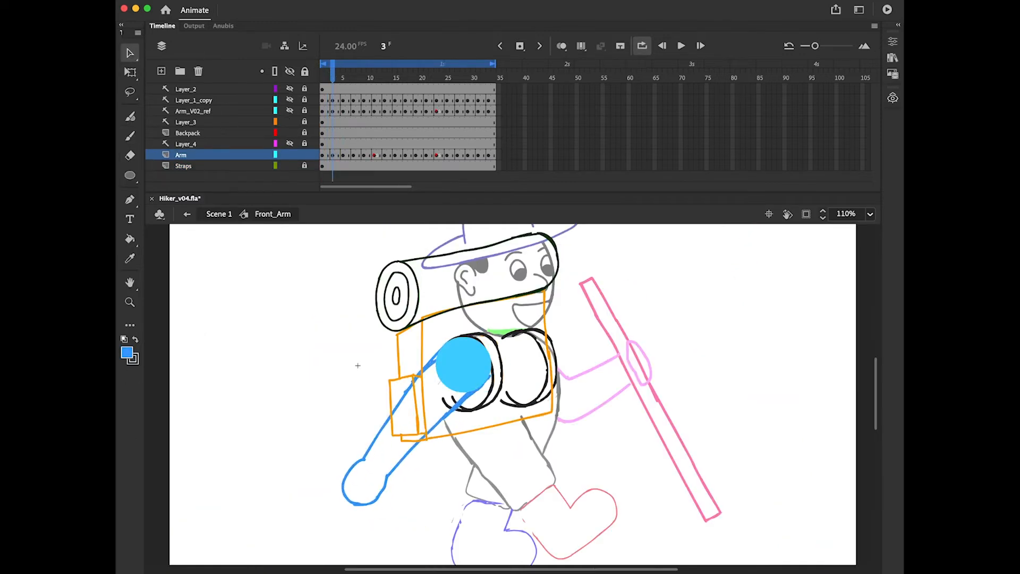
key(period)
key(period)
key(period)
key(period)
key(b)
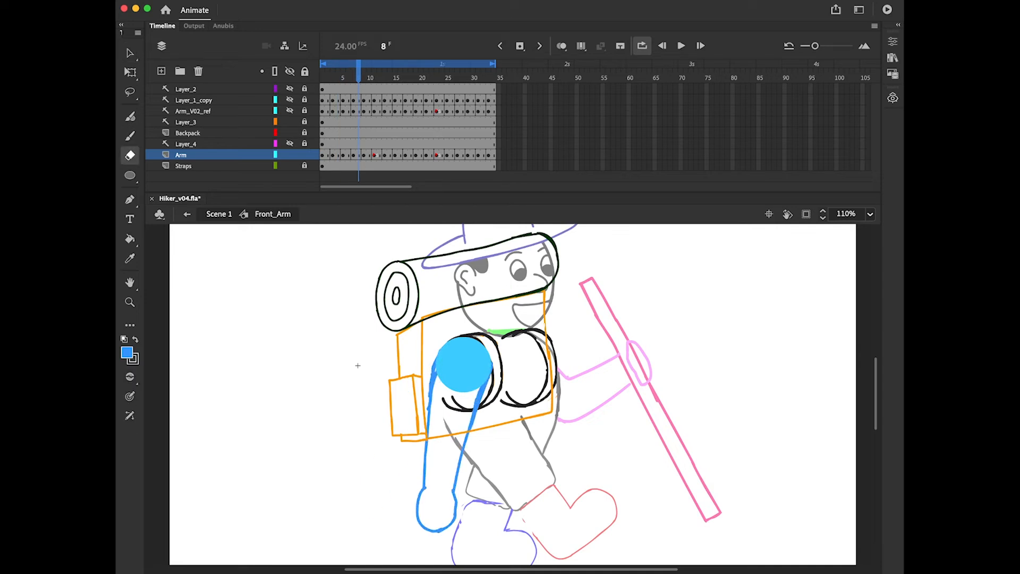
key(period)
key(b)
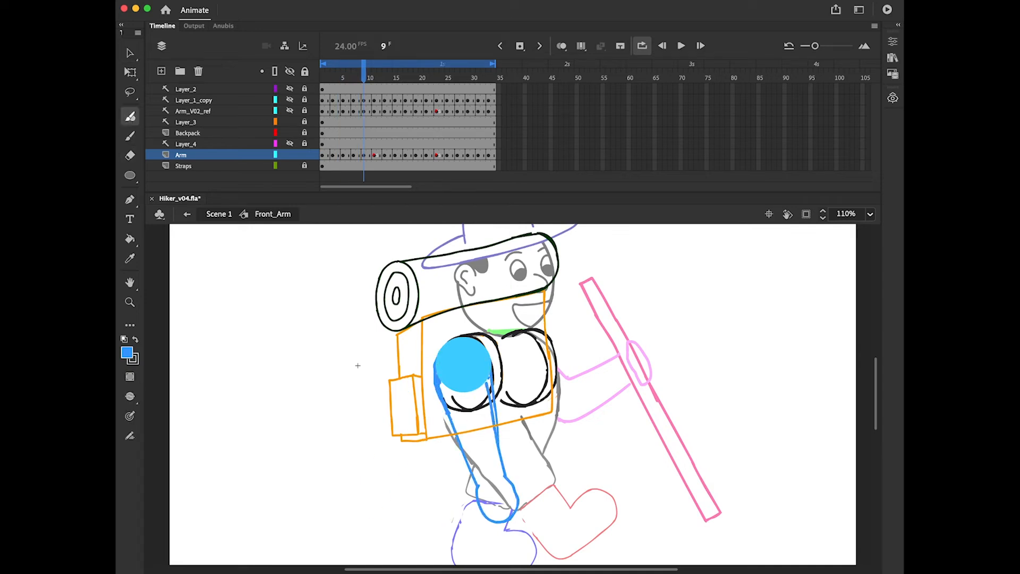
Refine the forward-swinging arm's lines against the shoulder circle guide at frames 11, 13 and 15 on the Arm layer
key(period)
key(period)
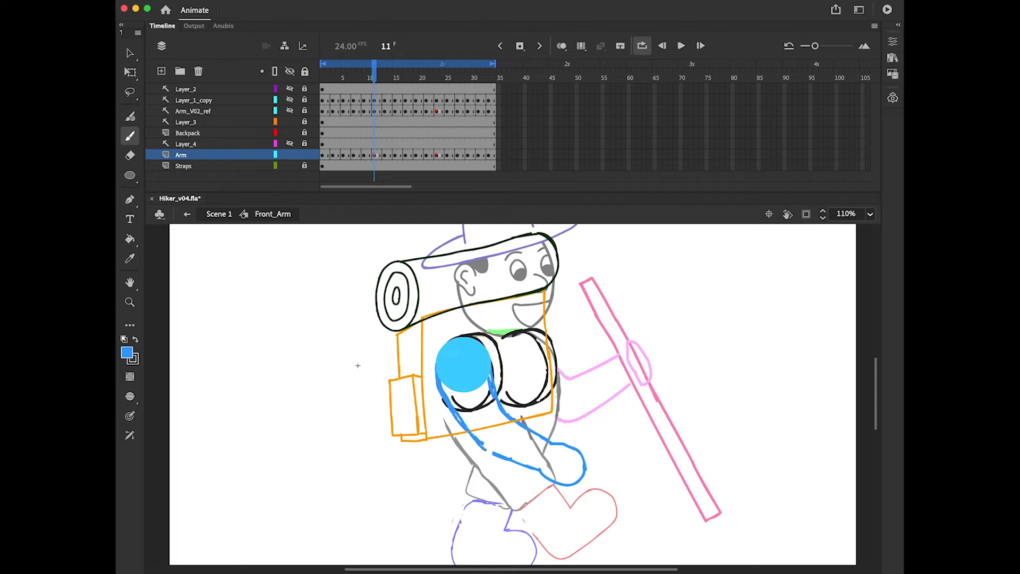
key(period)
key(period)
key(b)
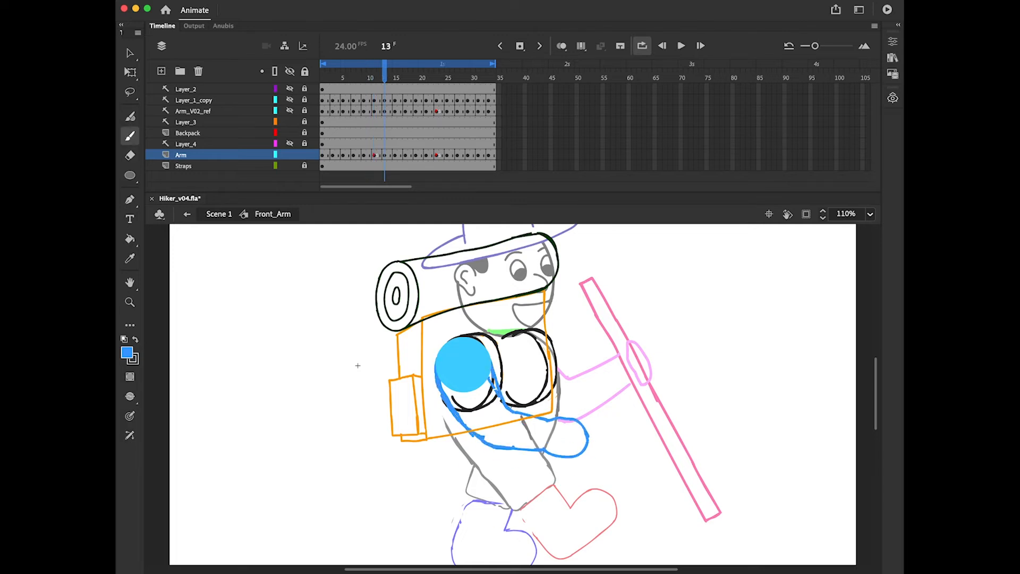
key(period)
key(period)
key(b)
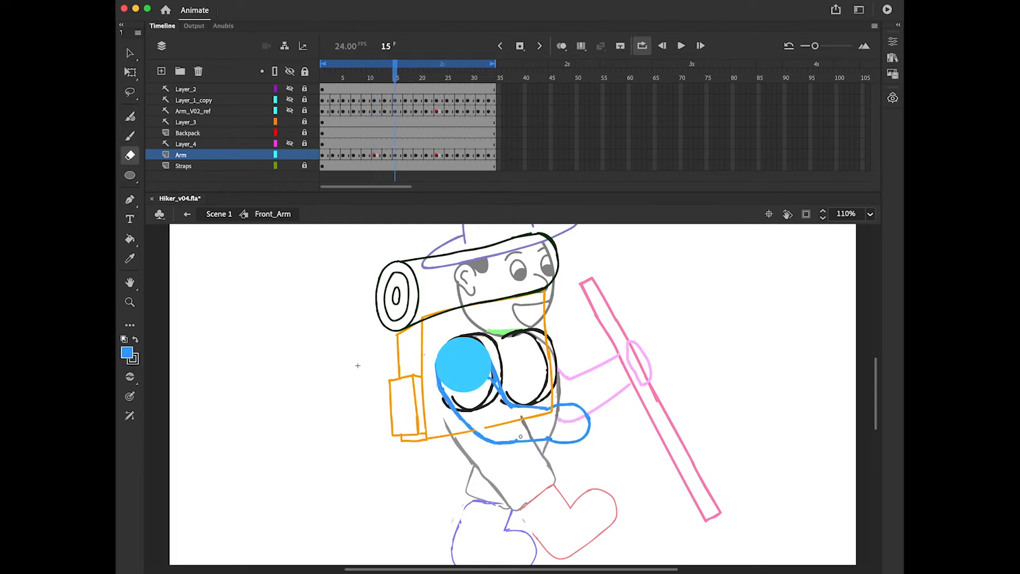
Correct the bent arm's lines at the shoulder circle from frame 17 through frame 21 on the Arm layer
key(period)
key(period)
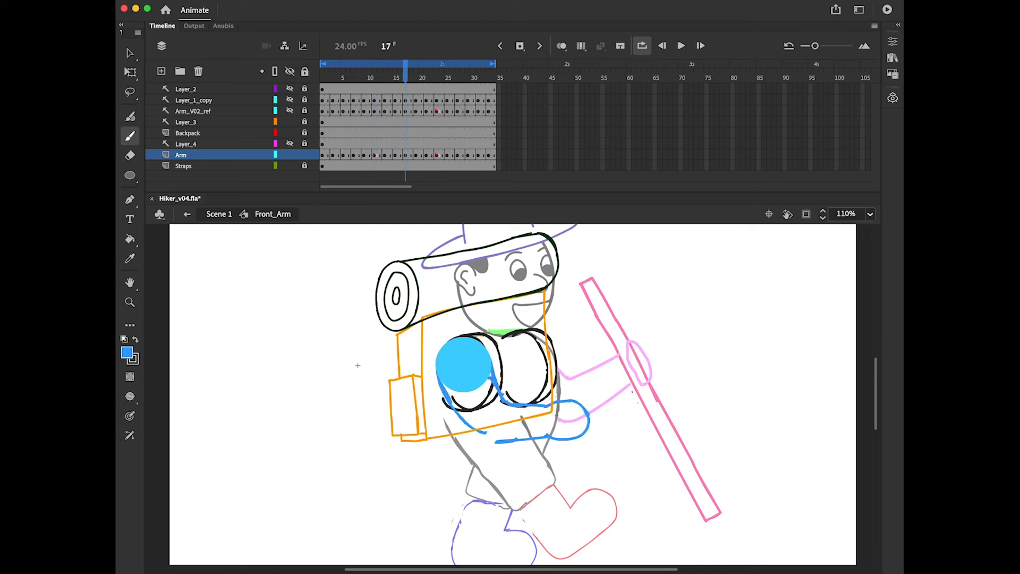
key(period)
key(period)
key(period)
key(period)
key(b)
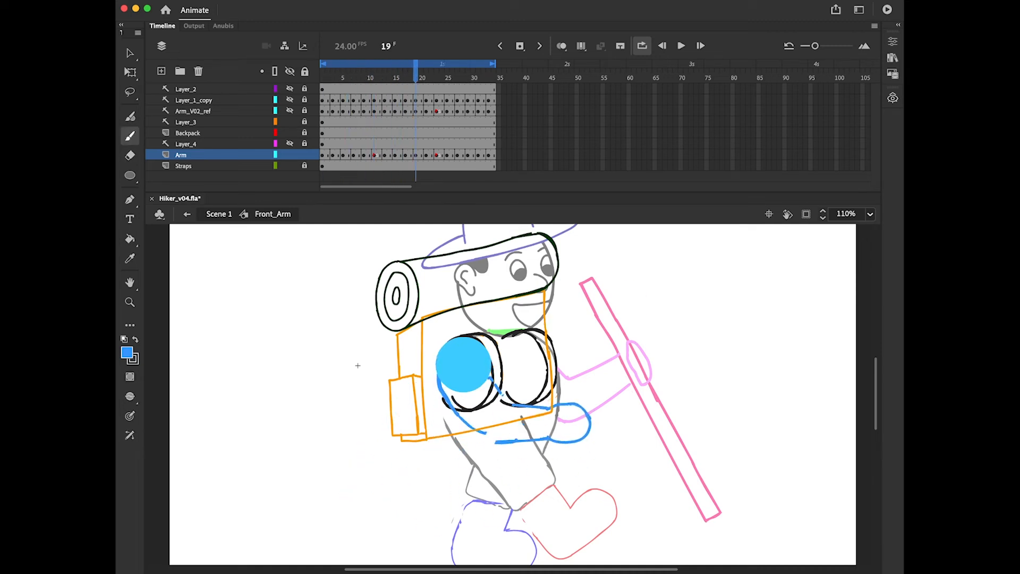
key(period)
key(period)
key(period)
key(period)
key(period)
key(period)
key(period)
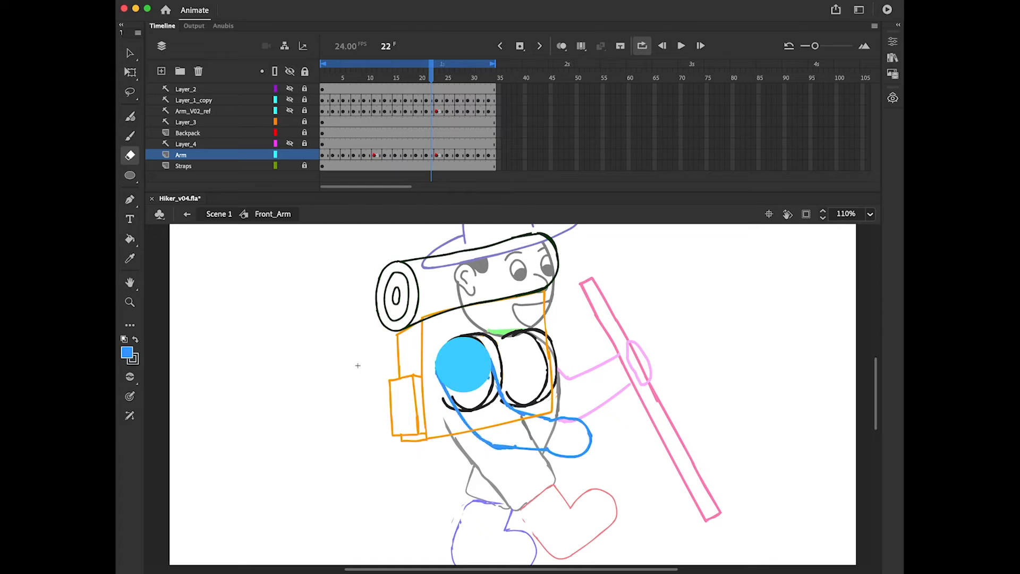
Clean up the returning arm swing on the Arm layer's remaining keyframes after frame 22
key(period)
key(period)
key(period)
key(period)
key(period)
key(period)
key(period)
key(period)
key(period)
key(period)
key(period)
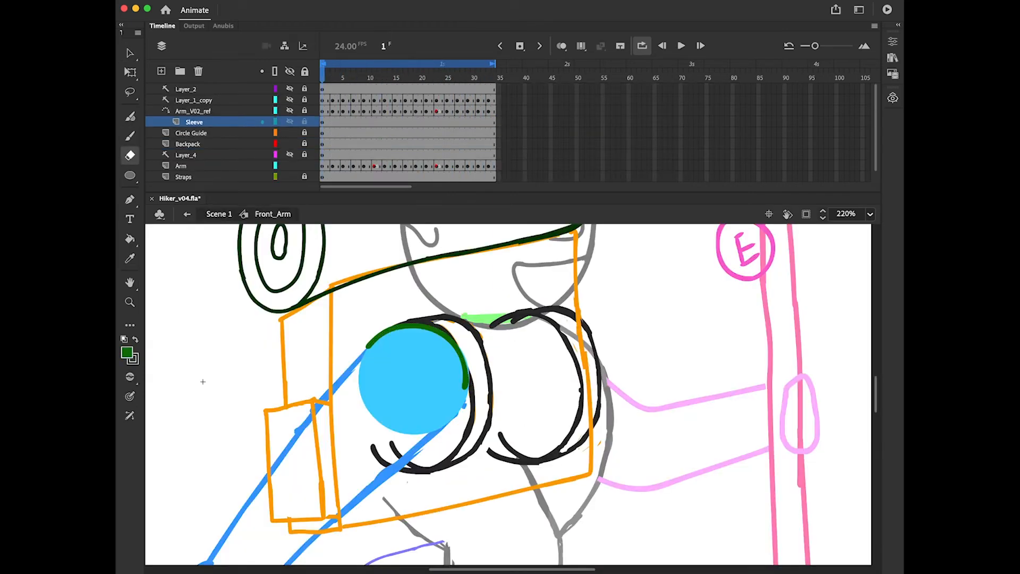
Insert a blank keyframe at frame 3 on the Sleeve layer and draw the green sleeve using onion skin
mouse_move(203, 381)
mouse_down()
mouse_move(348, 365)
mouse_move(203, 294)
mouse_up()
key(period)
key(period)
key(F7)
drag(359, 269, 406, 379)
key(alt+shift+o)
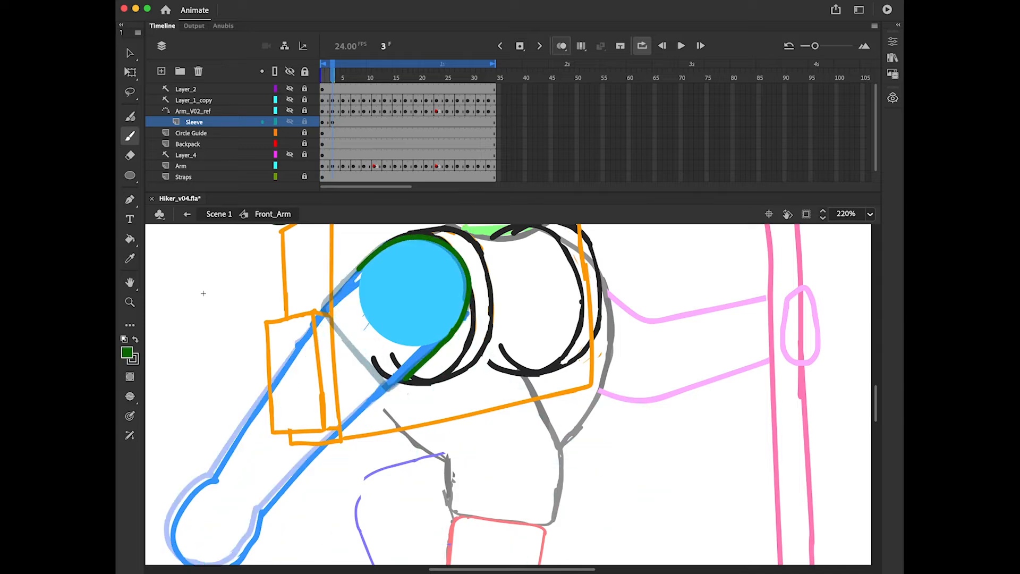
key(alt+shift+o)
Insert a blank keyframe at frame 5 on the Sleeve layer and draw the green sleeve with its cuff line across the arm
key(period)
key(period)
key(F7)
mouse_move(353, 280)
mouse_down()
mouse_move(432, 238)
mouse_move(417, 372)
mouse_up()
key(alt+shift+o)
key(alt+shift+o)
drag(326, 321, 400, 392)
key(e)
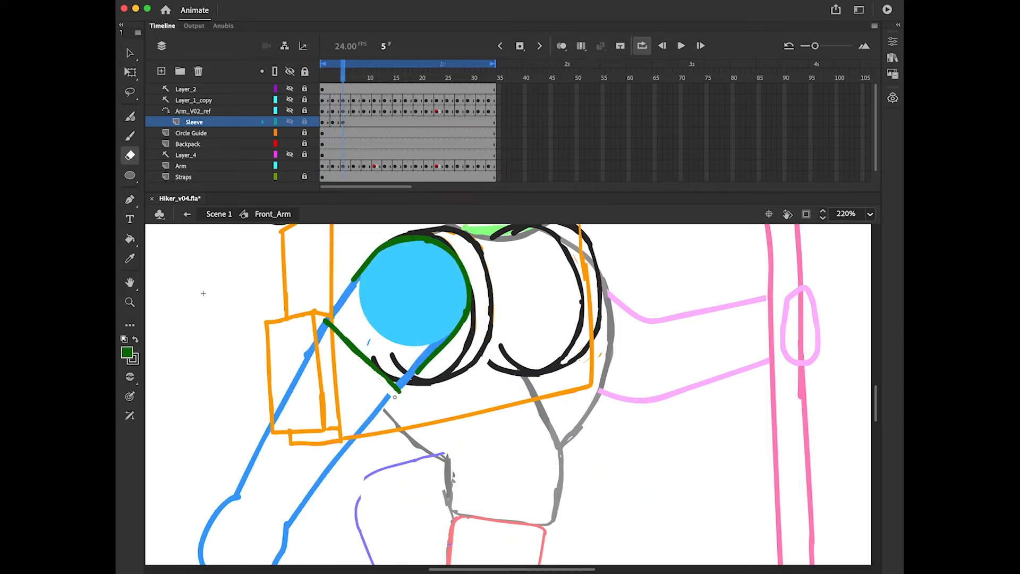
key(b)
Flip back and forth between frames 1 and 5 to check the sleeve's motion
key(comma)
key(comma)
key(comma)
key(comma)
key(period)
key(period)
key(period)
key(period)
Add a keyframe at frame 7 on the Sleeve layer, rotate the sleeve to follow the arm and touch up its outline
key(period)
key(period)
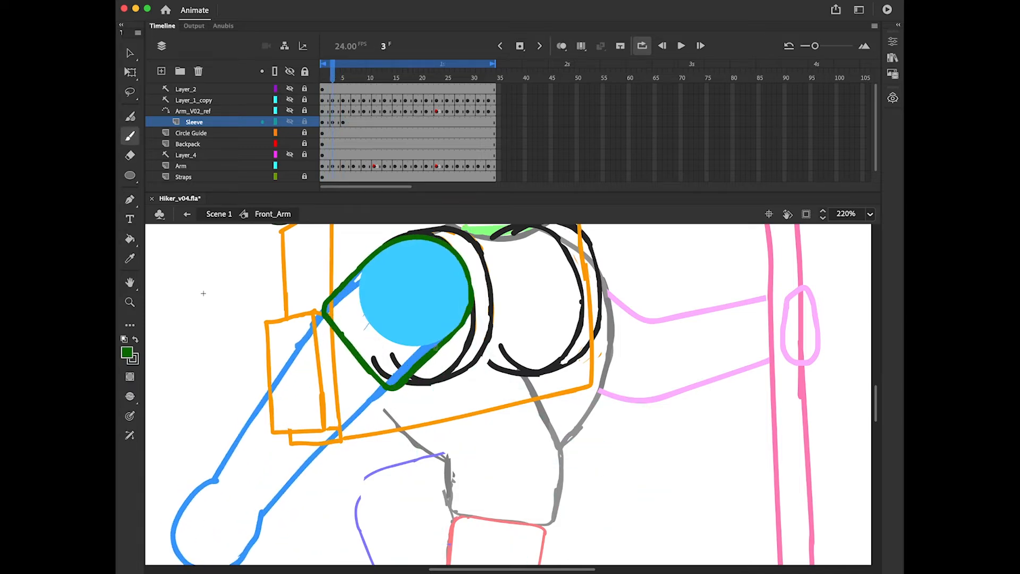
key(F6)
key(q)
drag(397, 312, 415, 293)
mouse_move(472, 390)
mouse_down()
mouse_move(509, 353)
mouse_move(439, 384)
mouse_up()
key(b)
key(e)
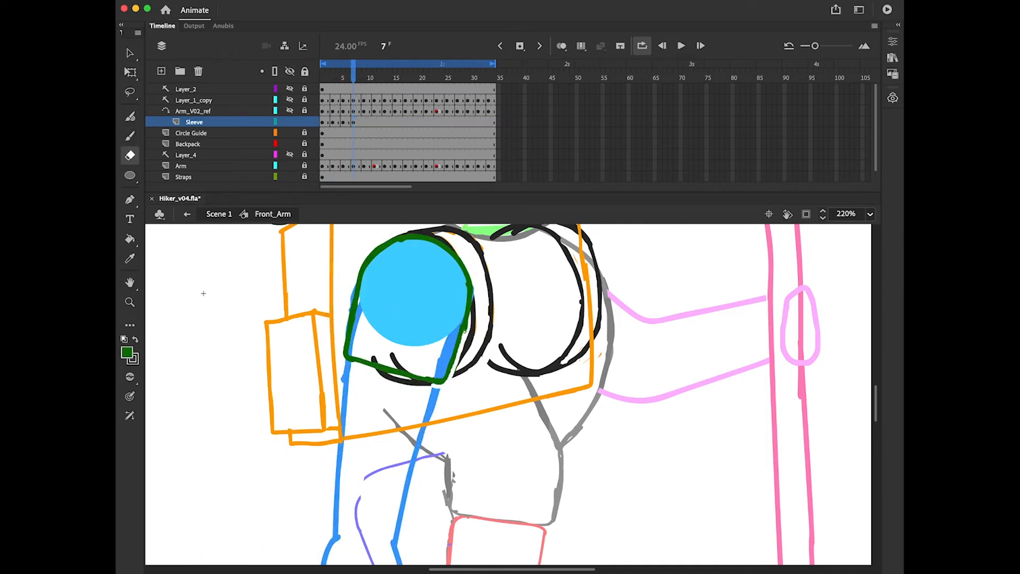
key(b)
Add a keyframe at frame 9 on the Sleeve layer and rotate the sleeve to match the forward arm swing
key(period)
key(period)
key(F6)
key(q)
mouse_move(457, 348)
mouse_down()
mouse_move(436, 386)
mouse_move(510, 339)
mouse_up()
scroll(508, 394, up, 1)
key(alt+period)
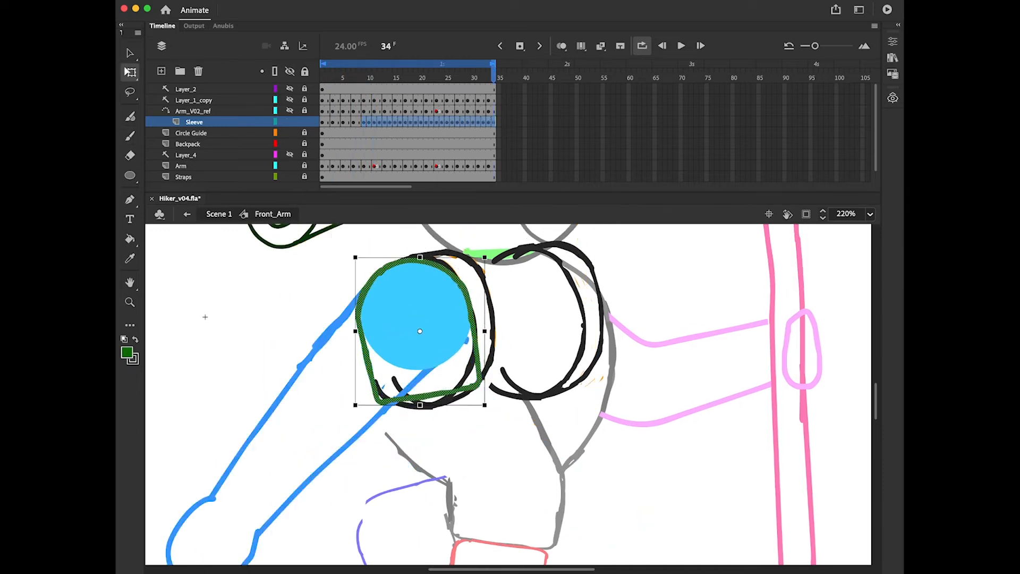
Add a keyframe at frame 11 on the Sleeve layer and rotate the sleeve about the shoulder to match the arm
key(alt+comma)
key(period)
key(period)
key(F6)
drag(422, 332, 417, 317)
drag(486, 406, 494, 398)
Add a keyframe at frame 13 on the Sleeve layer and rotate the sleeve to line up with the arm
key(comma)
key(period)
key(period)
key(period)
key(F6)
drag(423, 332, 416, 317)
drag(491, 409, 501, 399)
Add a keyframe at frame 15 on the Sleeve layer and rotate the sleeve about the shoulder to follow the arm
key(period)
key(period)
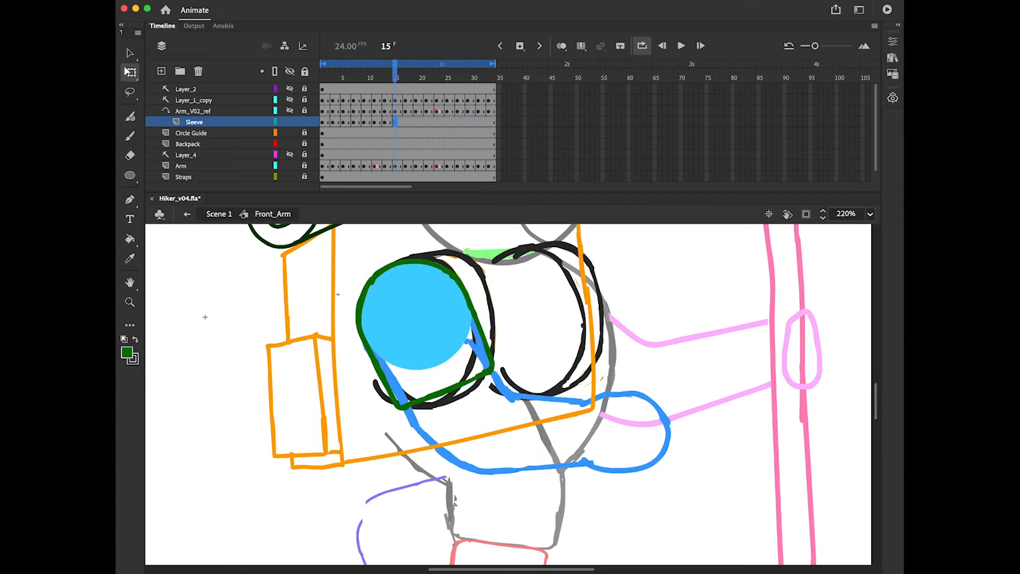
key(F6)
drag(425, 334, 416, 317)
drag(495, 410, 503, 400)
key(comma)
Add a keyframe at frame 21 on the Sleeve layer and rotate the sleeve to match the arm's backward swing
key(period)
key(period)
key(period)
key(period)
key(period)
key(period)
key(period)
key(F6)
drag(426, 333, 416, 316)
drag(502, 415, 494, 422)
Add a keyframe at frame 23 on the Sleeve layer and rotate the sleeve further back with the arm
key(period)
key(period)
key(F6)
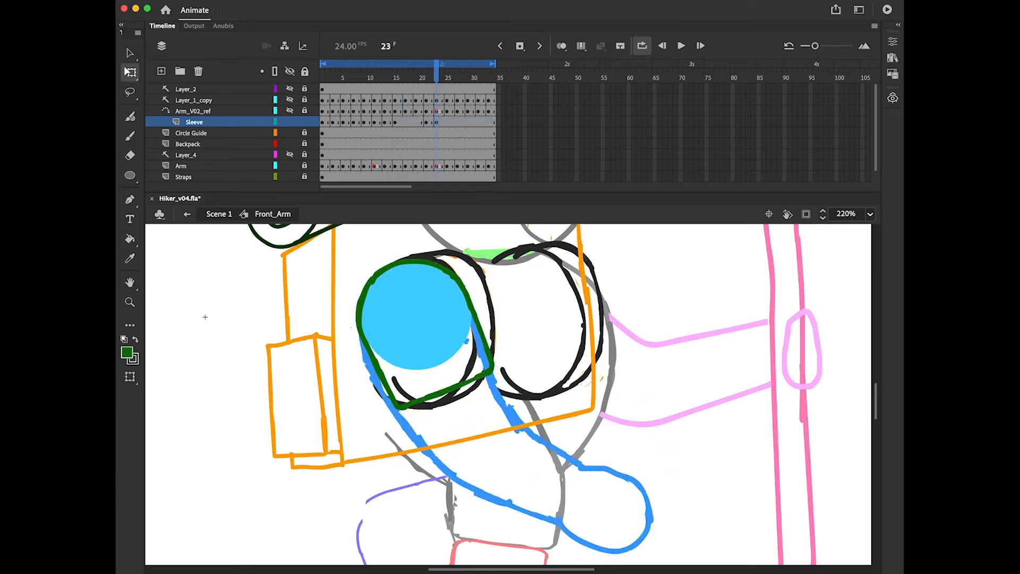
drag(424, 334, 414, 315)
drag(511, 421, 504, 432)
Add a keyframe at frame 25 on the Sleeve layer and rotate the sleeve about the shoulder to fit the arm
key(period)
key(period)
key(F6)
drag(423, 333, 414, 315)
drag(494, 412, 474, 427)
Add a keyframe at frame 27 on the Sleeve layer and rotate the sleeve to follow the arm swinging back
key(period)
key(period)
key(F6)
drag(419, 330, 414, 315)
drag(485, 406, 463, 423)
Add keyframes at frames 29 and 31 on the Sleeve layer and rotate the sleeve to match the rear arm pose
key(period)
key(period)
key(F6)
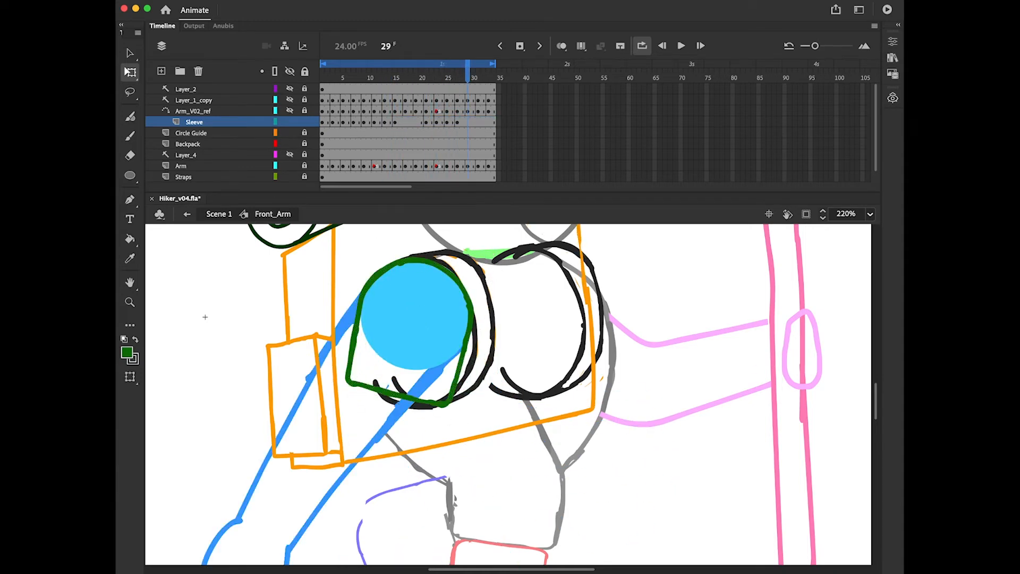
drag(410, 333, 415, 316)
key(period)
key(period)
key(F6)
drag(476, 411, 455, 423)
Add a keyframe at frame 33 on the Sleeve layer and rotate the sleeve to align with the arm
key(period)
key(period)
key(F6)
drag(397, 333, 414, 315)
drag(475, 412, 456, 424)
Play back the sleeve animation and hide the Circle Guide layer
key(comma)
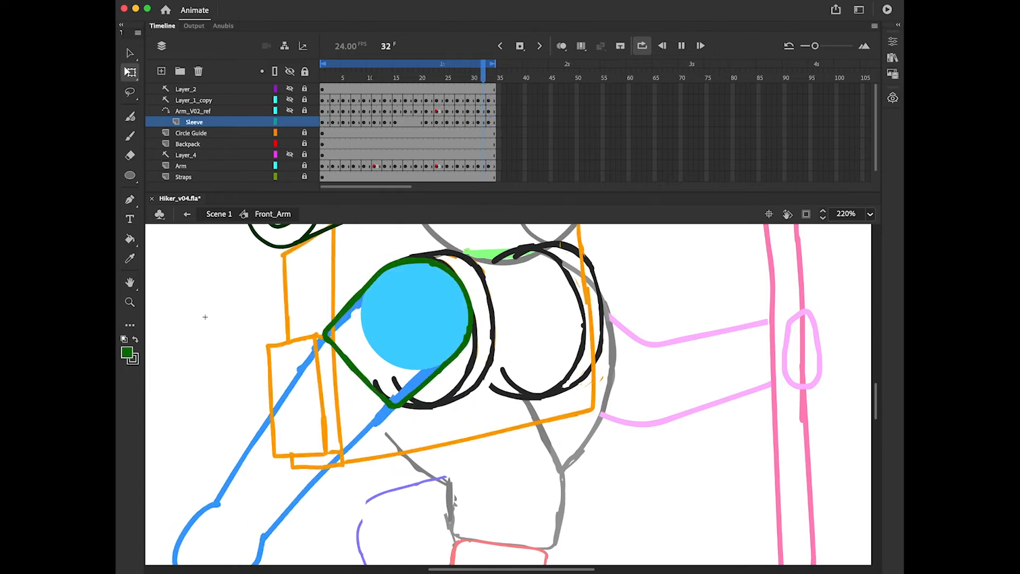
key(super+2)
key(Return)
click(290, 133)
right_click(196, 133)
click(215, 244)
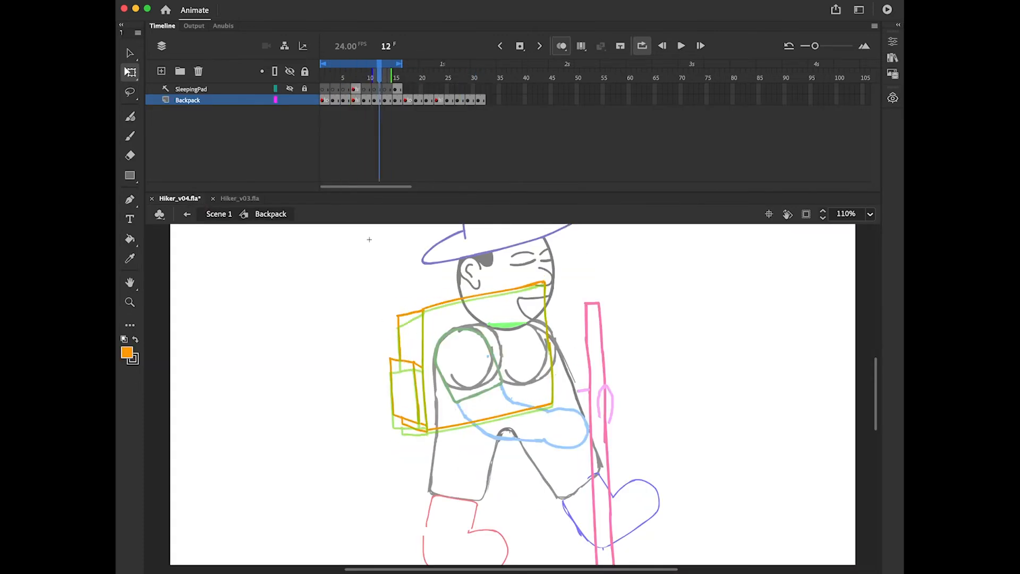
Select the backpack's rear side, then replace frames 17 to 32 of the Backpack layer with a copy of frames 1 to 16
key(l)
drag(386, 315, 395, 444)
drag(406, 100, 482, 100)
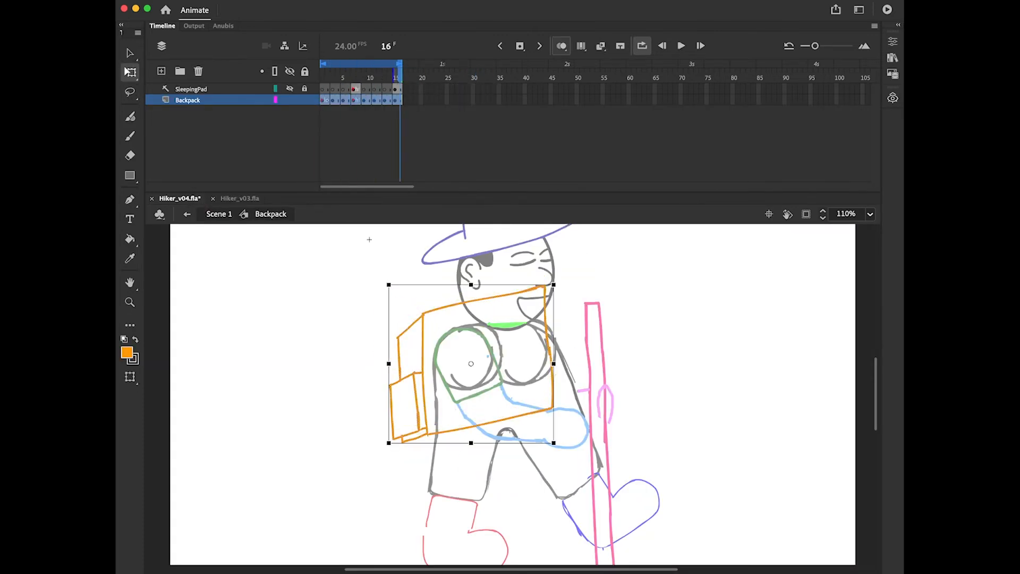
drag(395, 100, 478, 100)
Play back the backpack animation, then select the pack's lower rear corner and check the following frames up to frame 19
click(385, 74)
key(super+2)
key(Return)
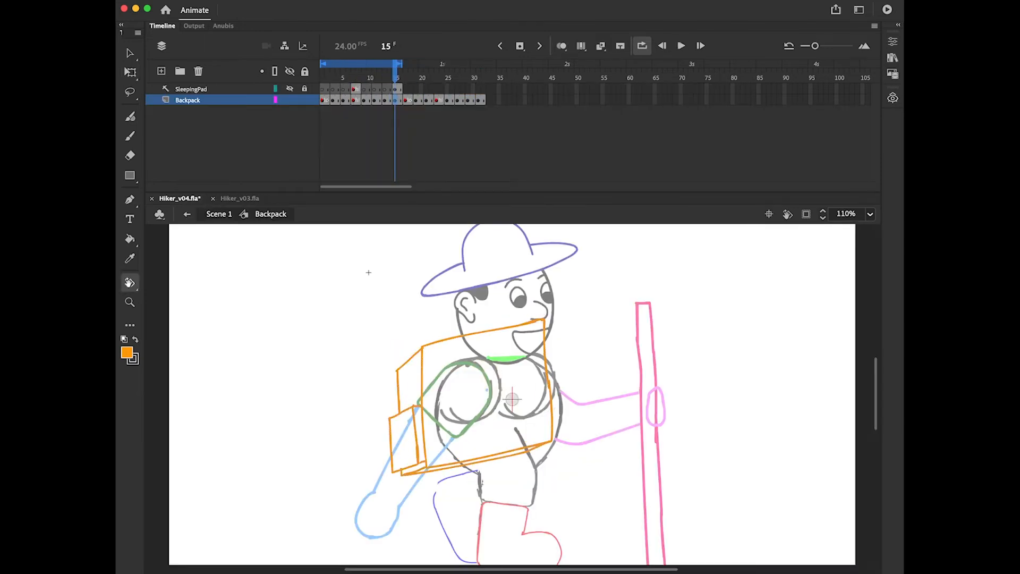
key(l)
mouse_move(406, 471)
mouse_down()
mouse_move(503, 461)
mouse_move(412, 470)
mouse_up()
key(period)
key(period)
key(period)
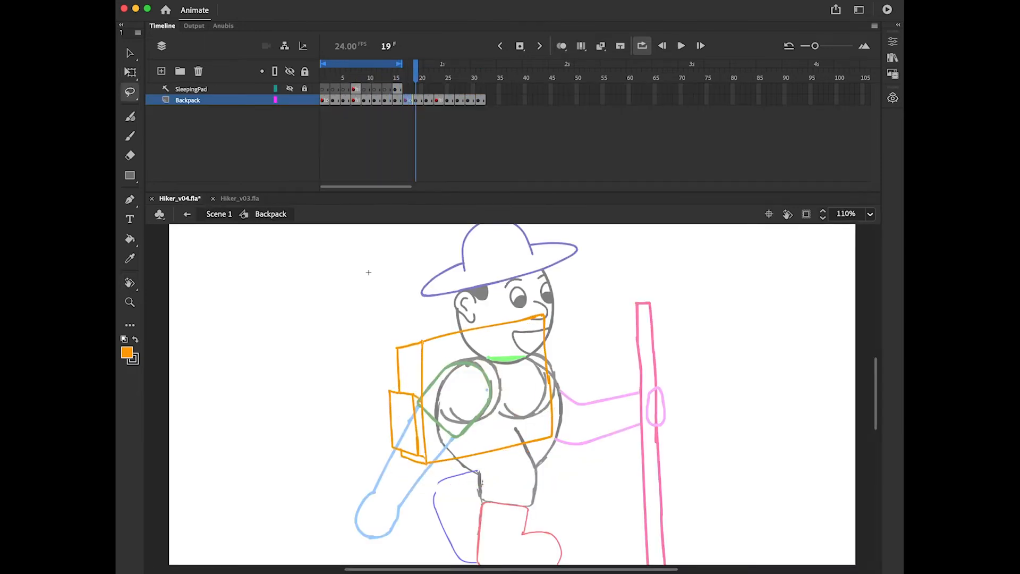
Unlock and show the SleepingPad layer and shift the sleeping pad upward at frame 7
click(327, 78)
click(304, 89)
click(290, 89)
click(356, 89)
key(shift+Up)
Paste the sleeping pad in place at frame 9 and fit it on top of the backpack through frame 13
click(365, 90)
key(super+shift+v)
key(period)
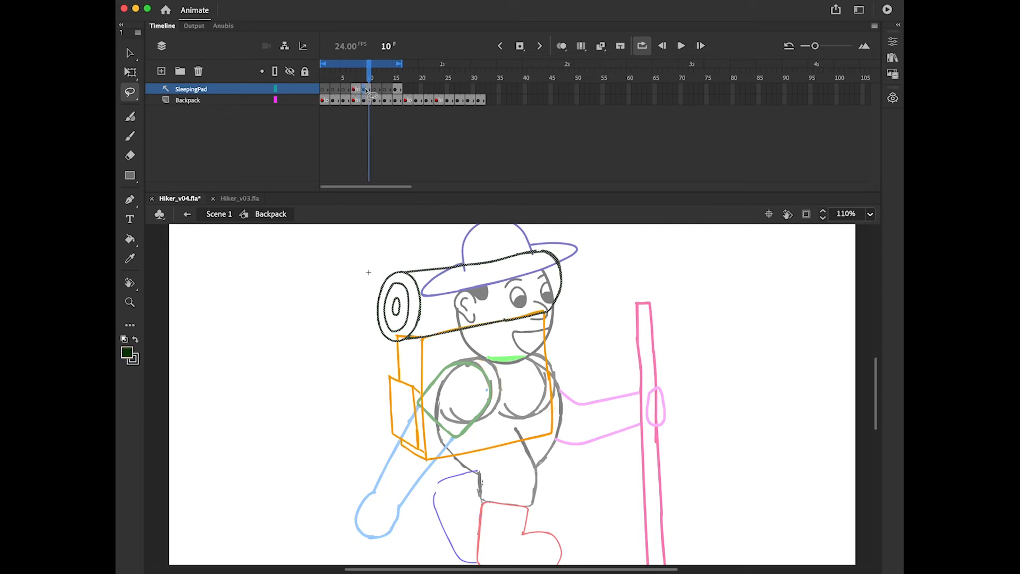
key(period)
key(period)
key(period)
key(q)
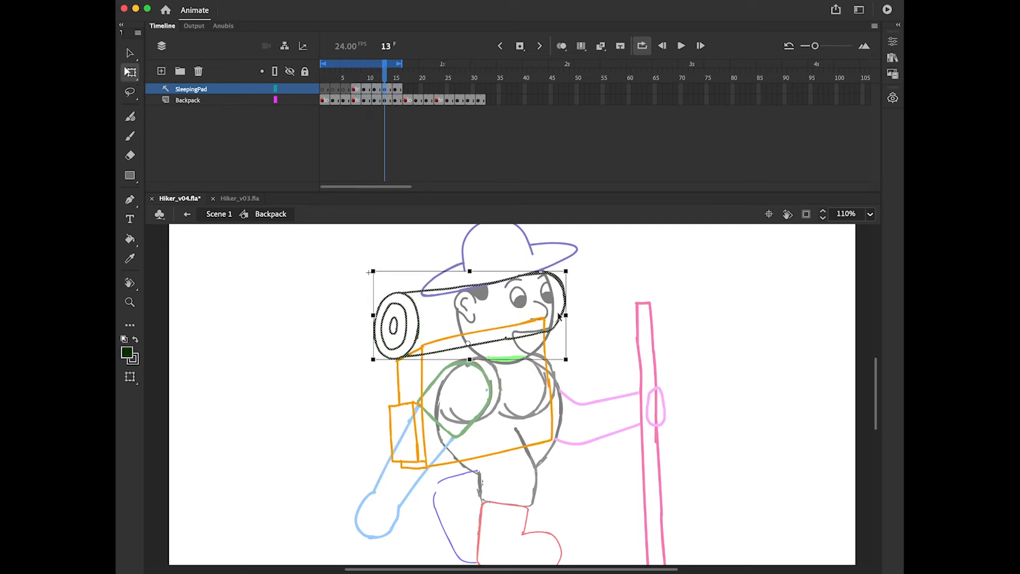
Play the backpack and sleeping pad animation from frame 1 and return to Scene 1
drag(400, 90, 323, 90)
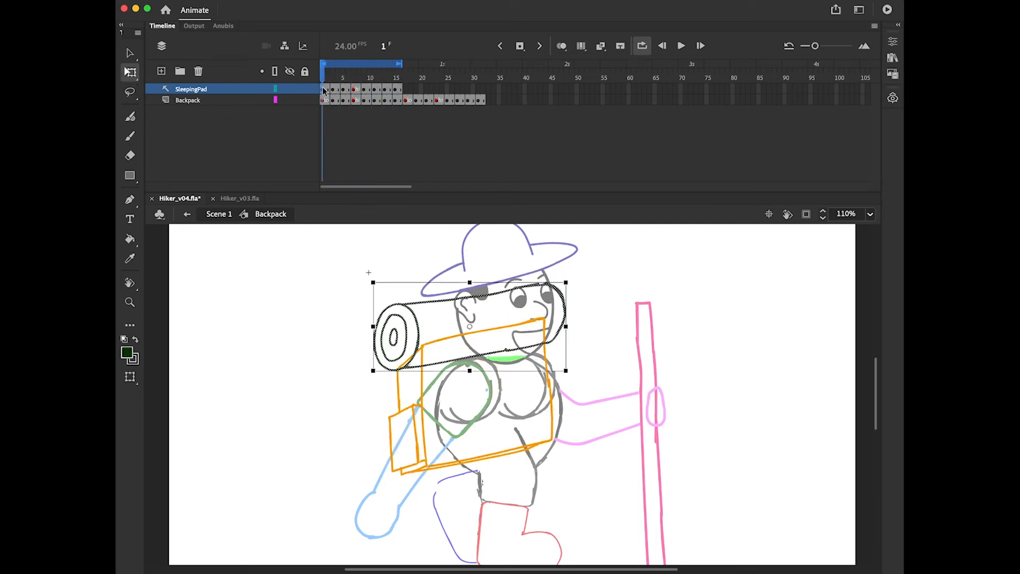
key(Return)
click(187, 215)
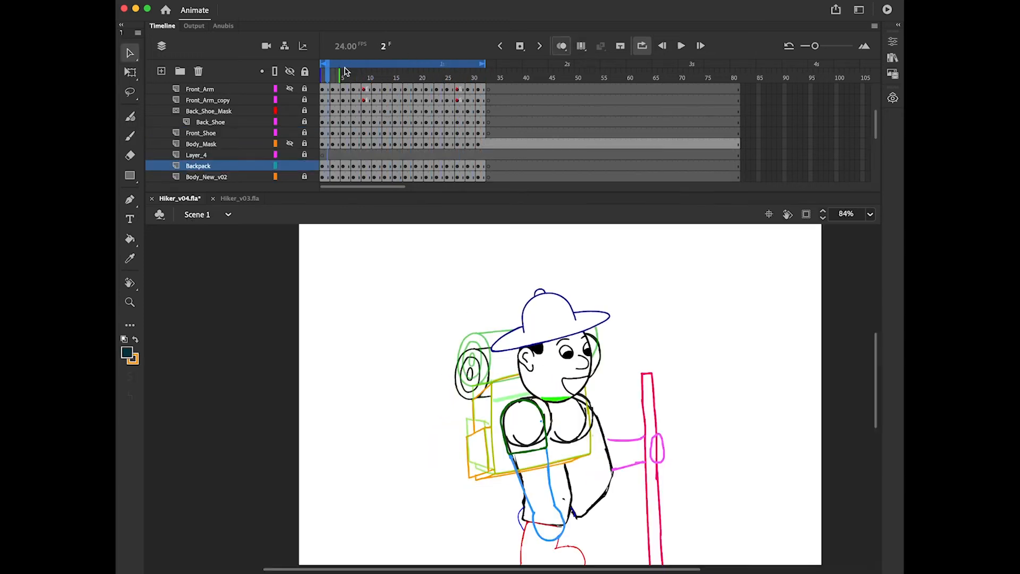
Step back and forth through the first half of the walk cycle to check the backpack's motion with onion skinning
click(343, 75)
drag(342, 75, 343, 79)
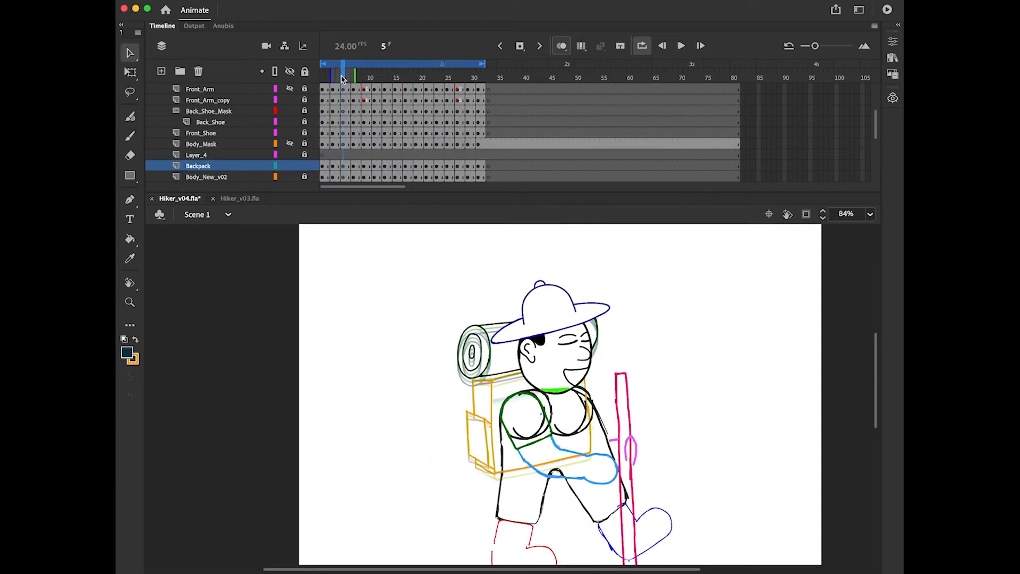
key(period)
key(period)
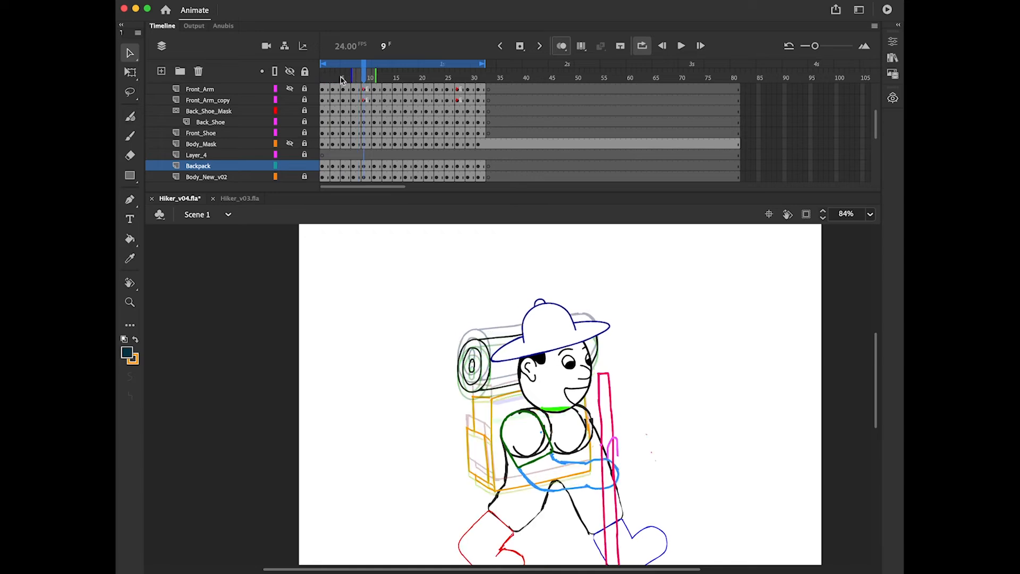
key(period)
key(period)
key(period)
key(period)
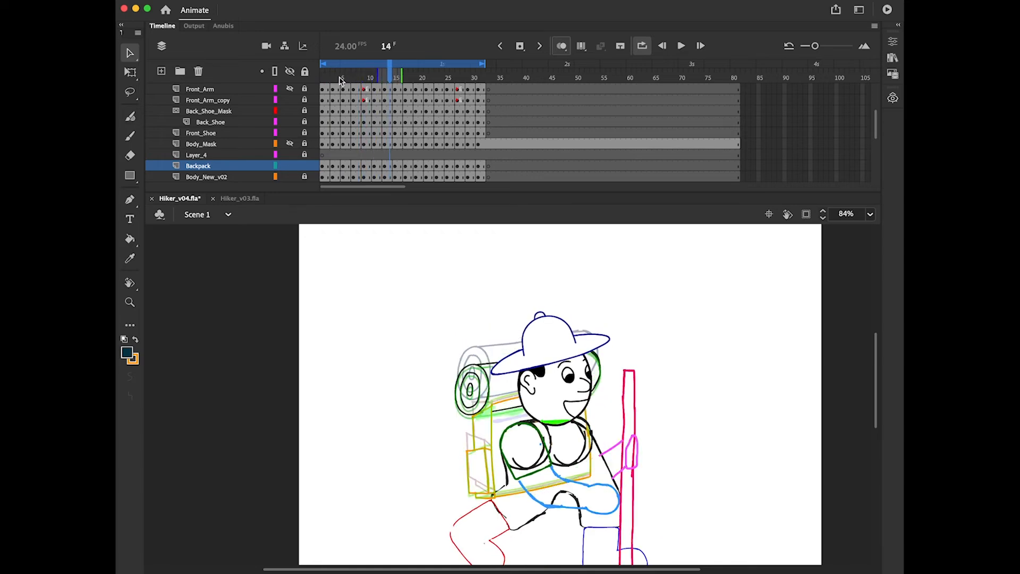
key(comma)
key(comma)
key(comma)
key(comma)
key(comma)
key(comma)
key(comma)
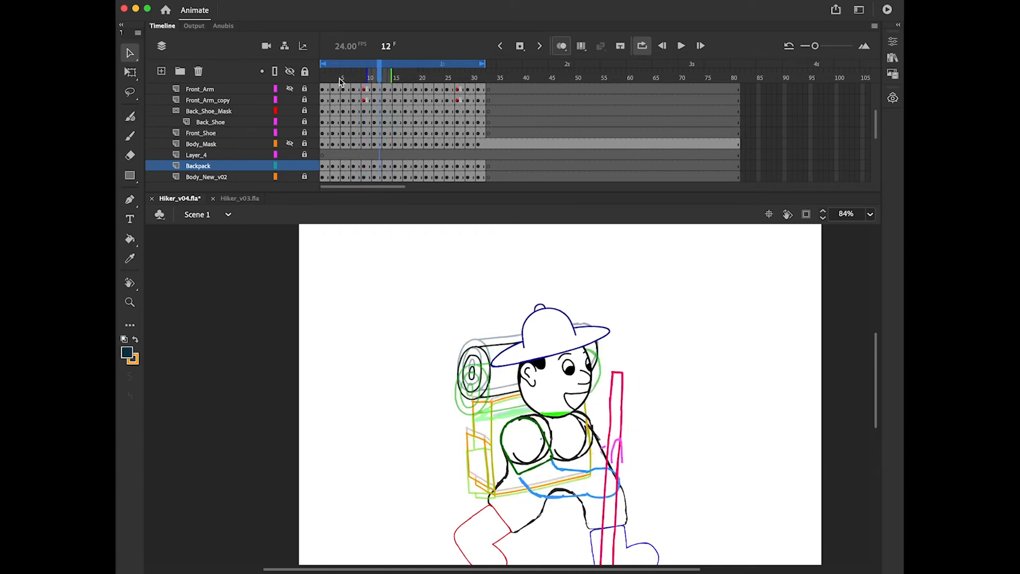
key(period)
key(period)
key(period)
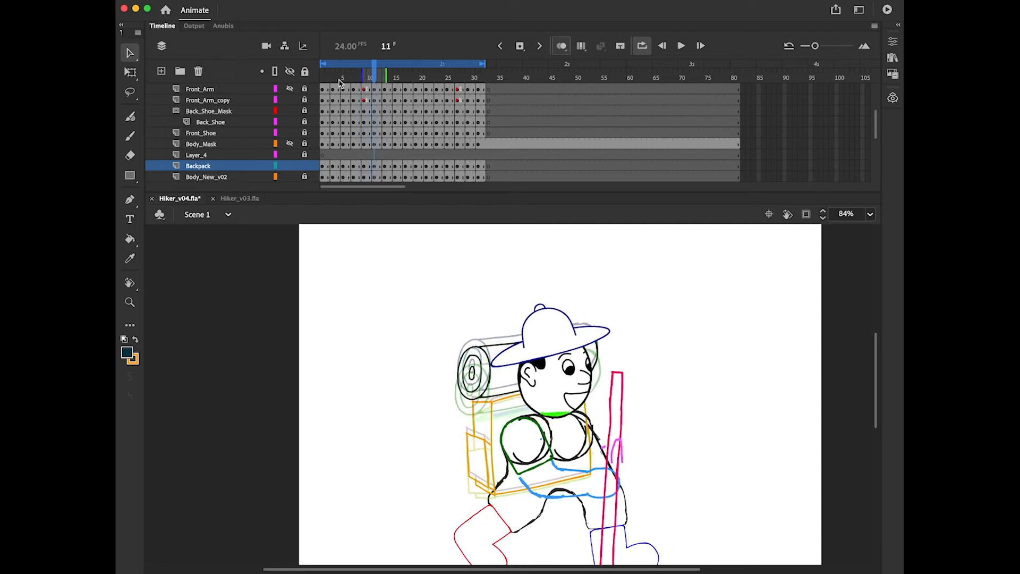
key(period)
key(period)
key(period)
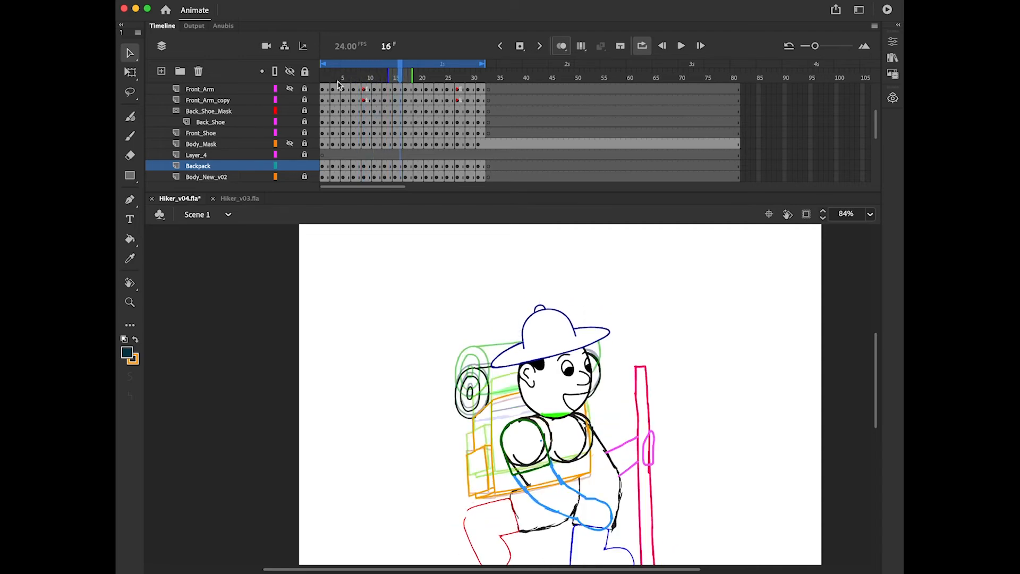
Step through the second half of the walk cycle from frame 16 to check how the backpack and sleeping pad follow the body
key(period)
key(period)
key(period)
key(period)
key(period)
key(period)
key(period)
key(period)
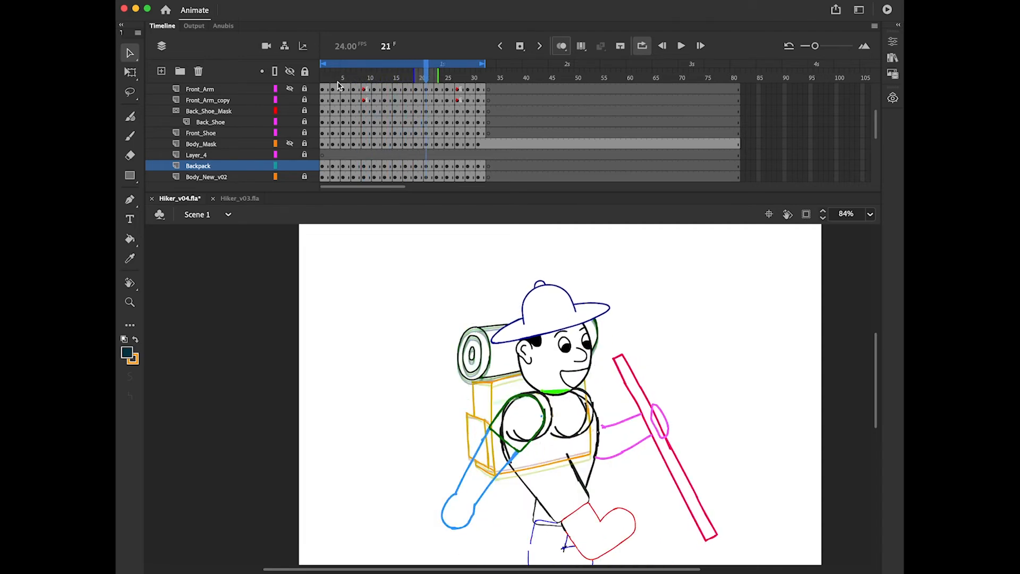
key(period)
key(period)
key(period)
key(period)
key(period)
key(period)
key(period)
key(period)
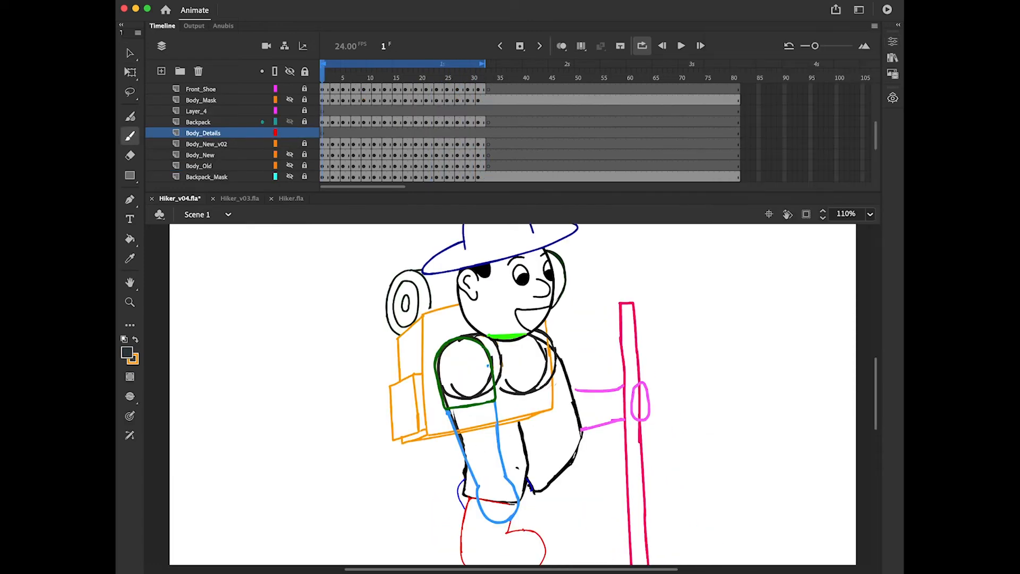
Draw the leg pocket on the Body_Details layer at frames 1 and 3, fit it to the leg at frames 7 and 9, and play it back
drag(481, 433, 465, 447)
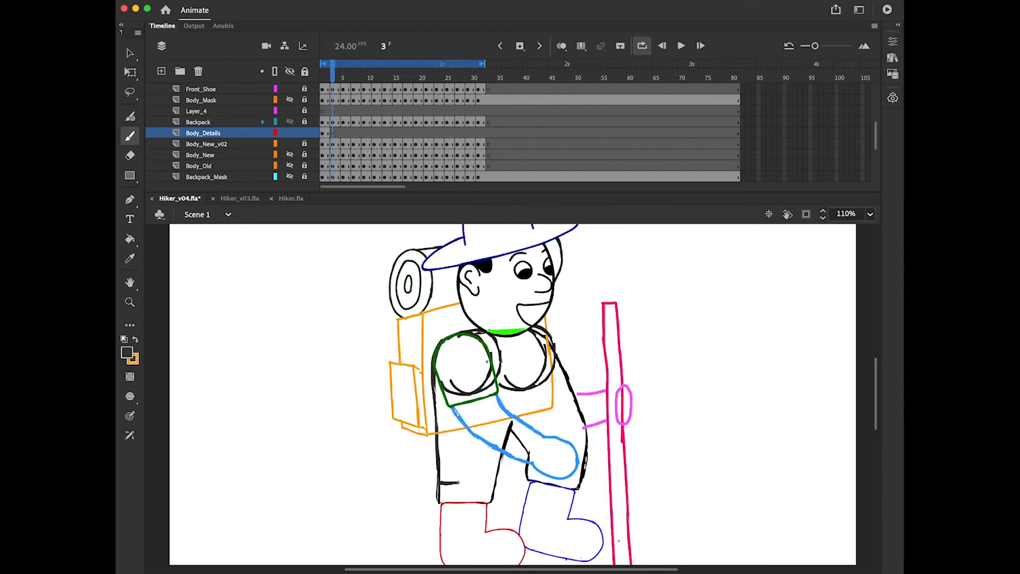
drag(458, 483, 440, 466)
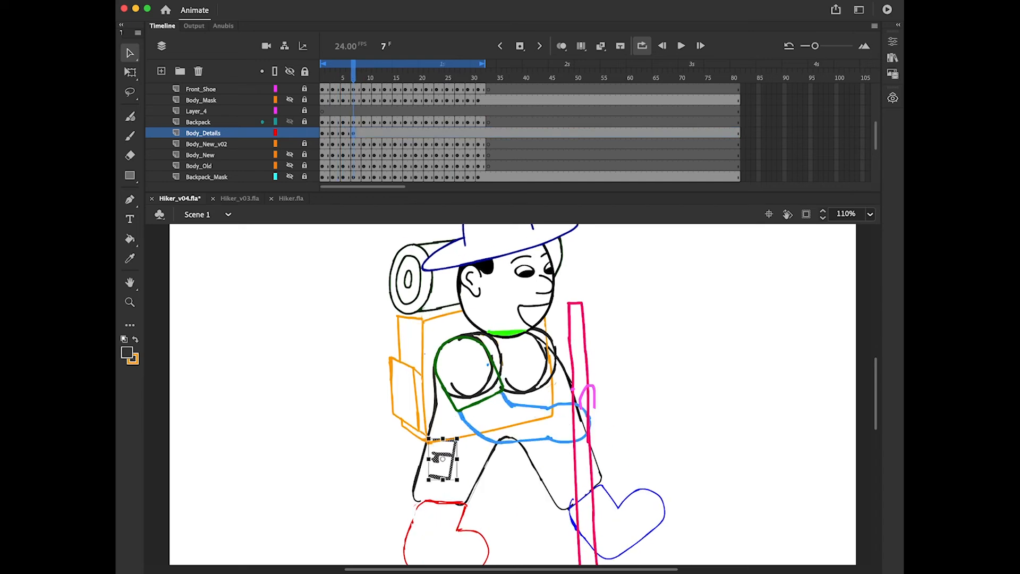
click(129, 73)
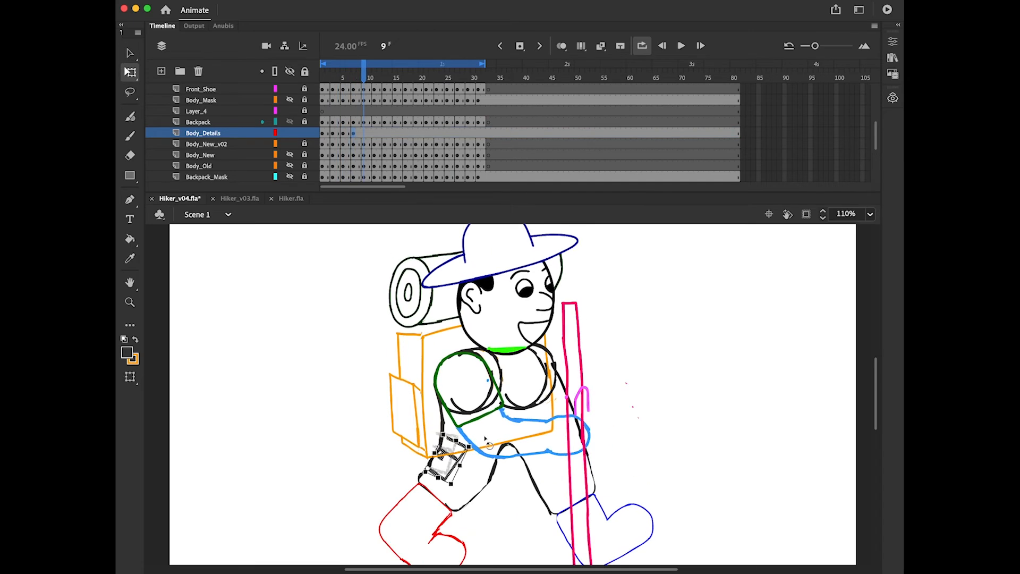
key(Return)
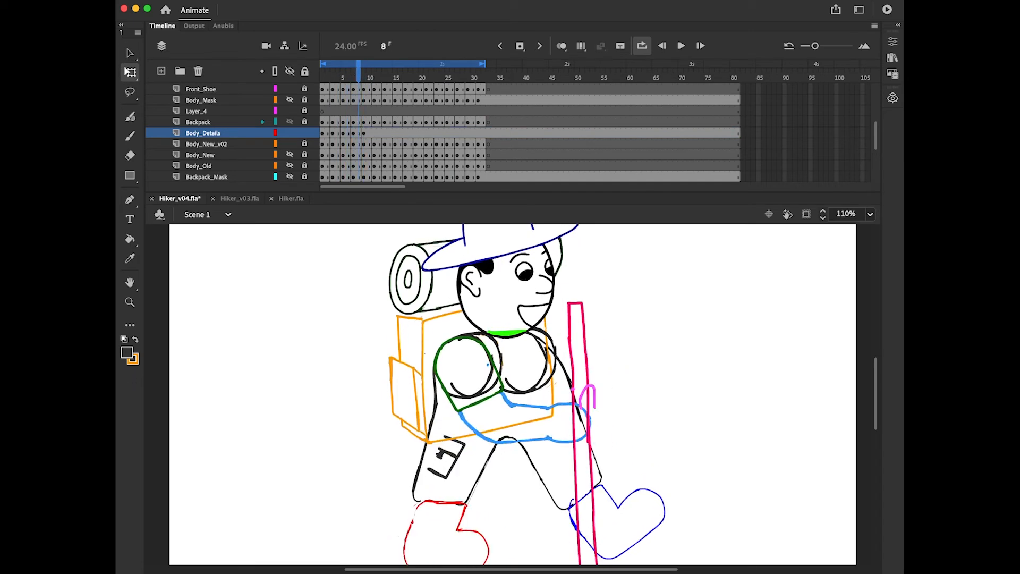
Add pocket keyframes at frames 11 and 13 on the Body_Details layer and redraw the pocket on the thigh at frame 11
key(period)
key(period)
key(period)
key(period)
key(period)
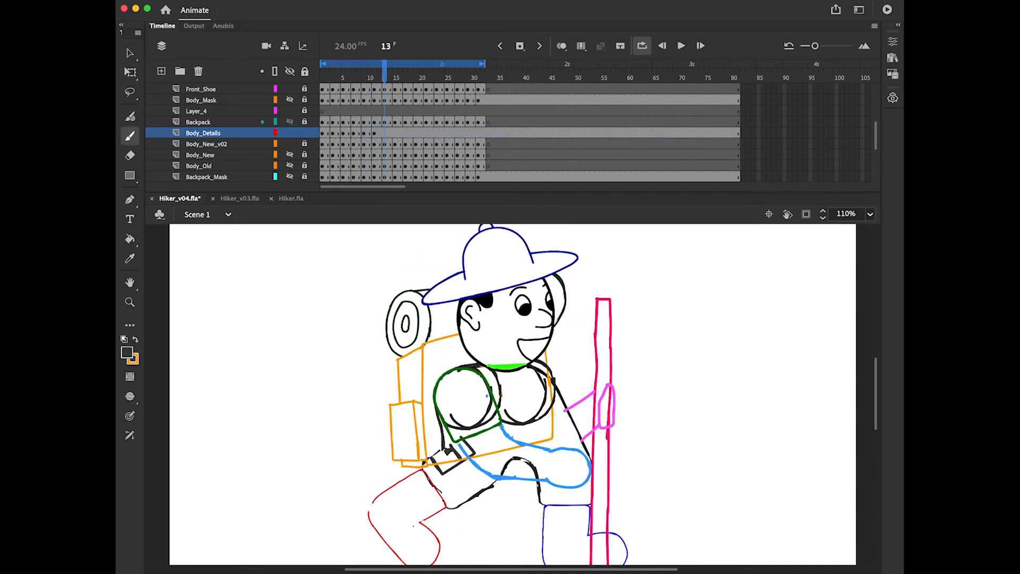
key(comma)
key(comma)
key(v)
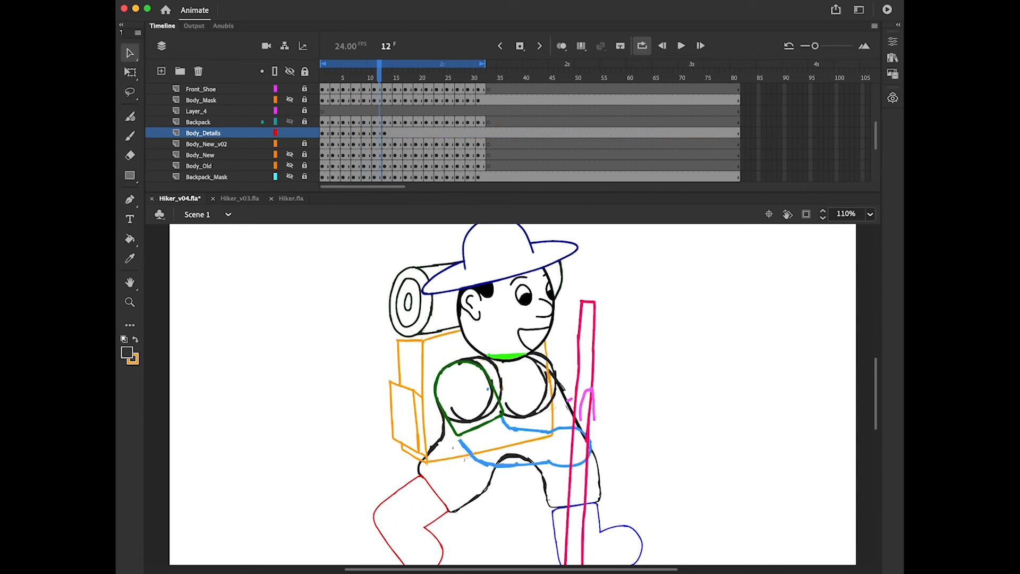
key(e)
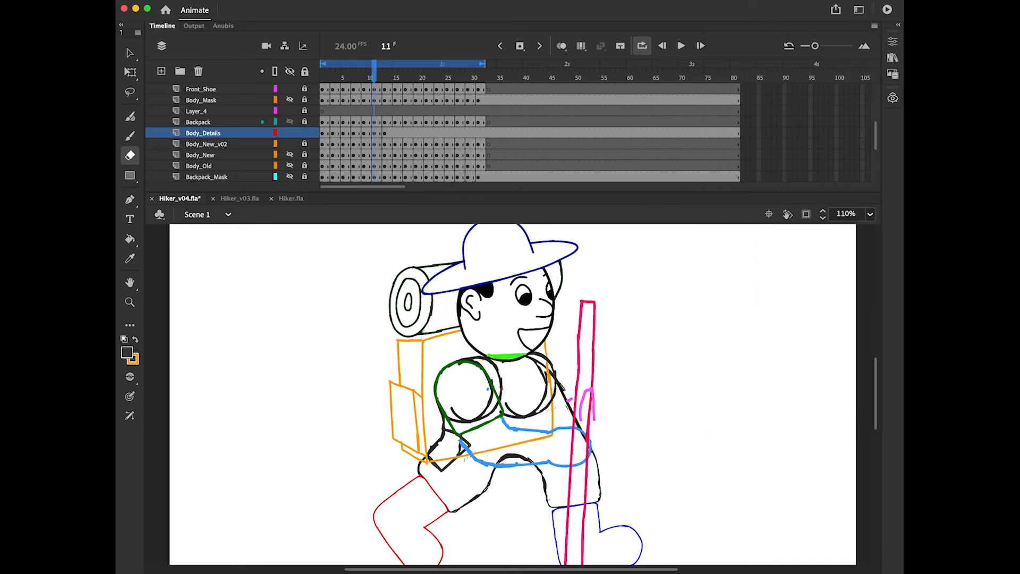
Add keyframes at frames 15 and 17 on the Body_Details layer, fit the pocket to the leg and play the result
key(period)
key(period)
key(period)
key(period)
key(l)
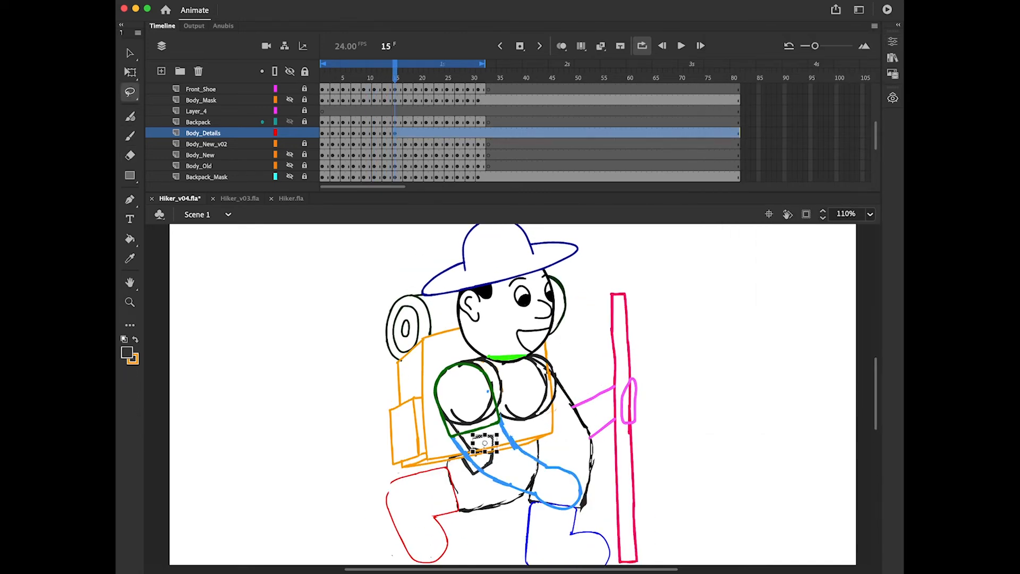
key(period)
key(period)
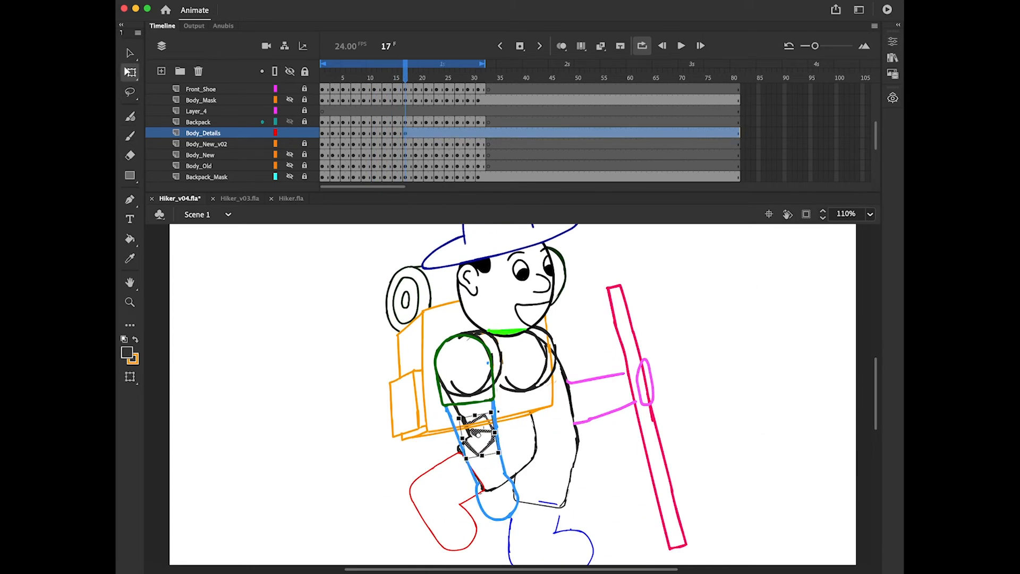
key(Return)
key(v)
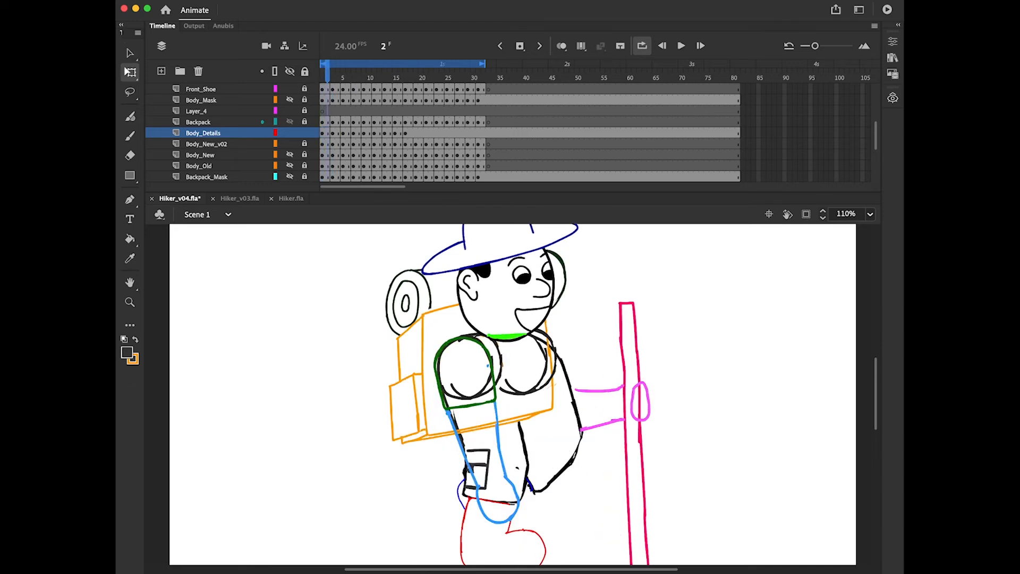
Adjust the pocket's position and rotation on the rear leg at frame 9 and play back the animation
key(v)
key(period)
key(period)
key(period)
key(period)
key(period)
key(period)
key(period)
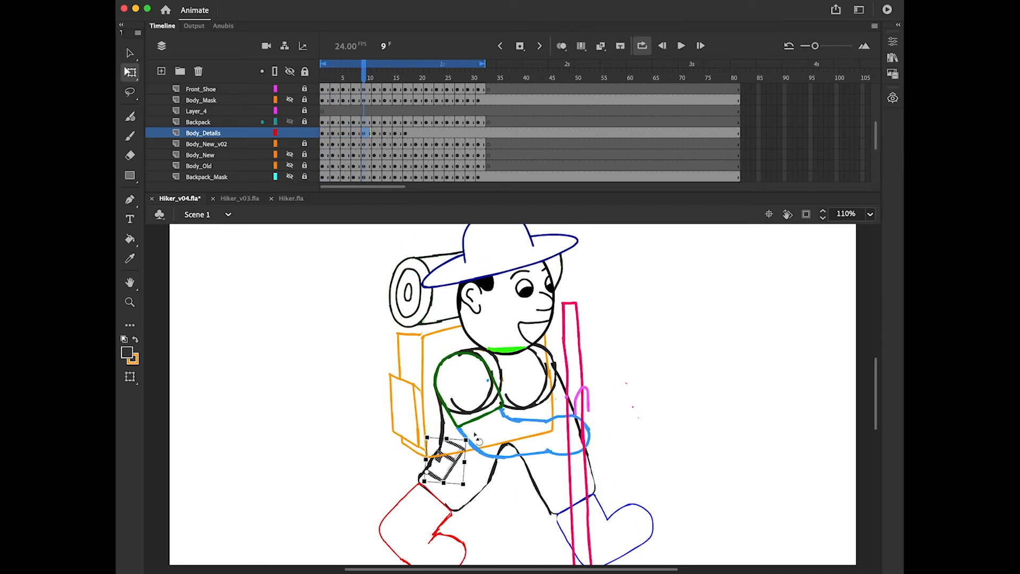
key(Return)
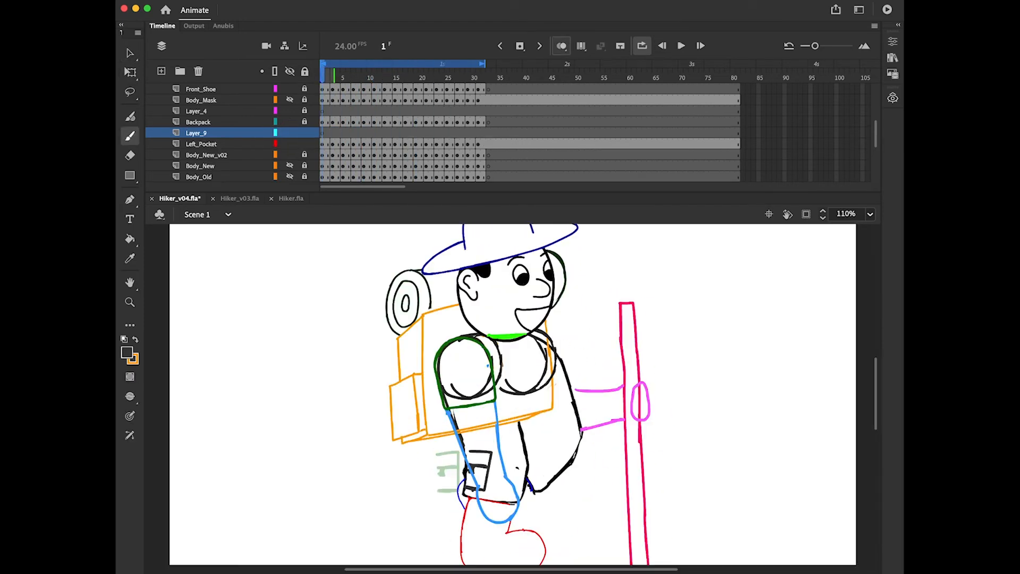
Draw a narrow slanted pocket on the hiker's other leg at frame 1 on Layer_9
drag(563, 459, 542, 487)
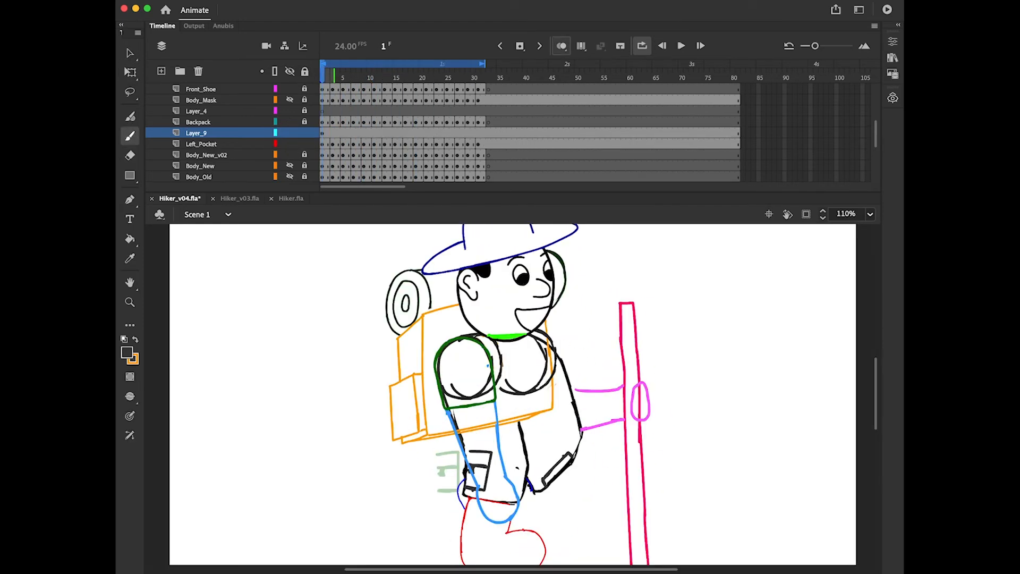
Insert blank keyframes at frames 3, 5 and 7 on Layer_9 and draw the narrow pocket on the leg in each pose
key(period)
key(period)
key(F7)
mouse_move(584, 437)
mouse_down()
mouse_move(584, 477)
mouse_move(598, 475)
mouse_up()
key(period)
key(period)
key(F7)
key(period)
key(F7)
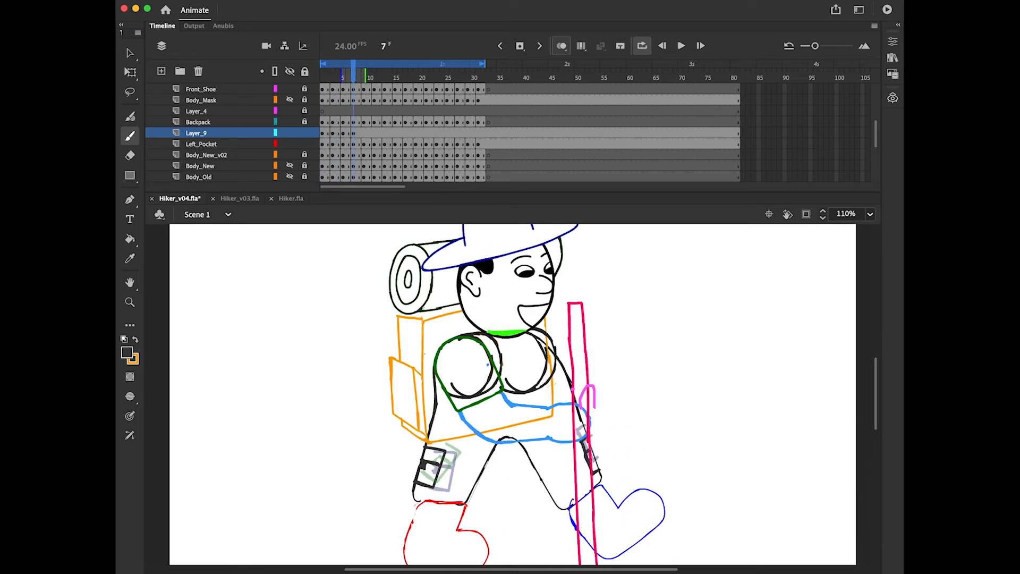
Draw the leg pocket on a blank keyframe at frame 9 of Layer_9 and refit it to the leg at frames 11 and 13
key(period)
key(F7)
key(period)
key(period)
key(period)
click(129, 71)
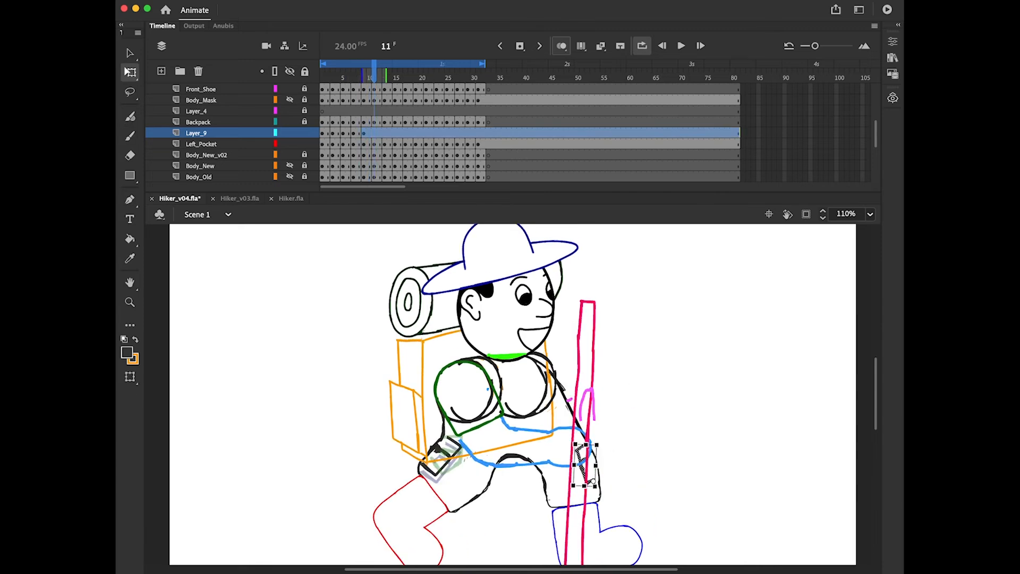
key(period)
key(period)
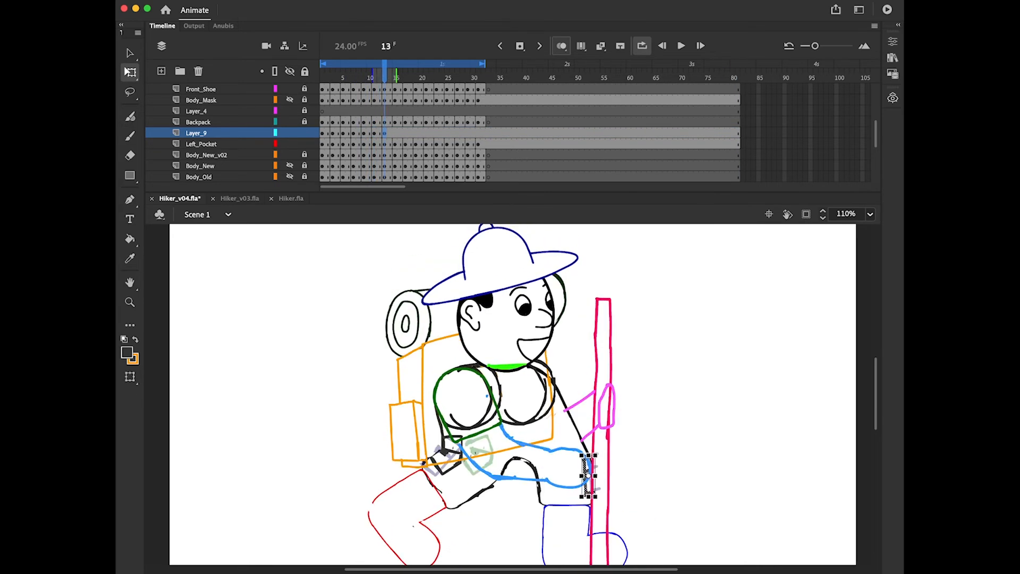
Add a keyframe at frame 15 on Layer_9, fit the pocket to the leg and compare it with the preceding frames
key(period)
key(period)
key(F6)
key(comma)
key(comma)
key(comma)
key(period)
key(period)
key(period)
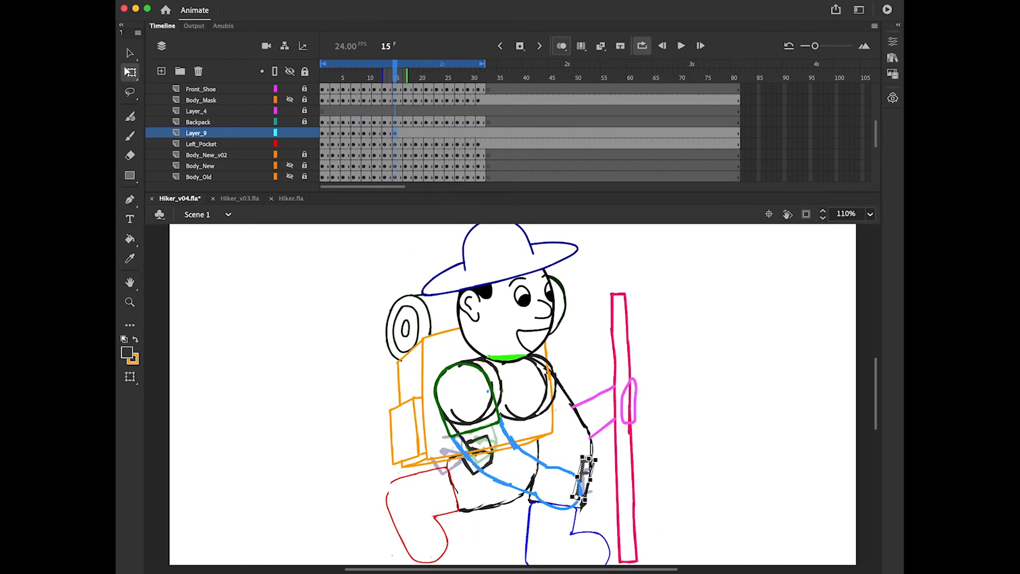
Continue the Layer_9 pocket through frames 17, 19, 21 and 23, matching its position and angle to the moving leg
key(period)
key(period)
key(period)
key(period)
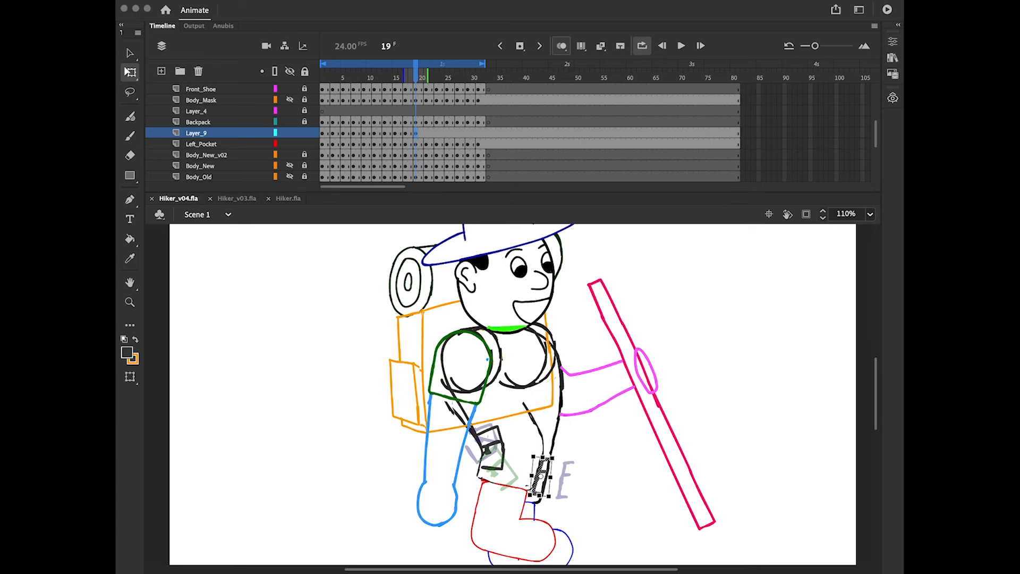
key(period)
key(period)
key(period)
key(period)
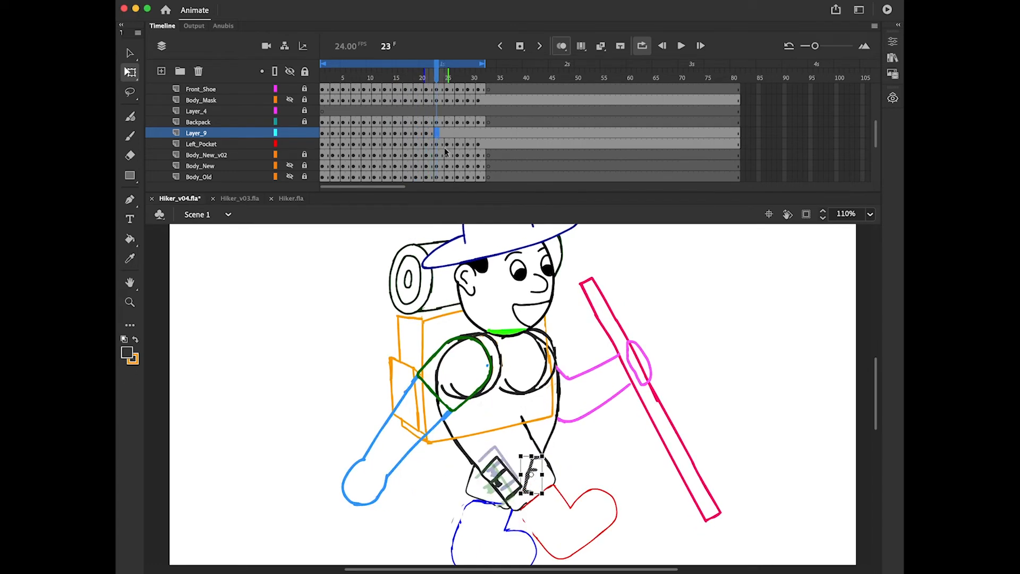
key(period)
key(period)
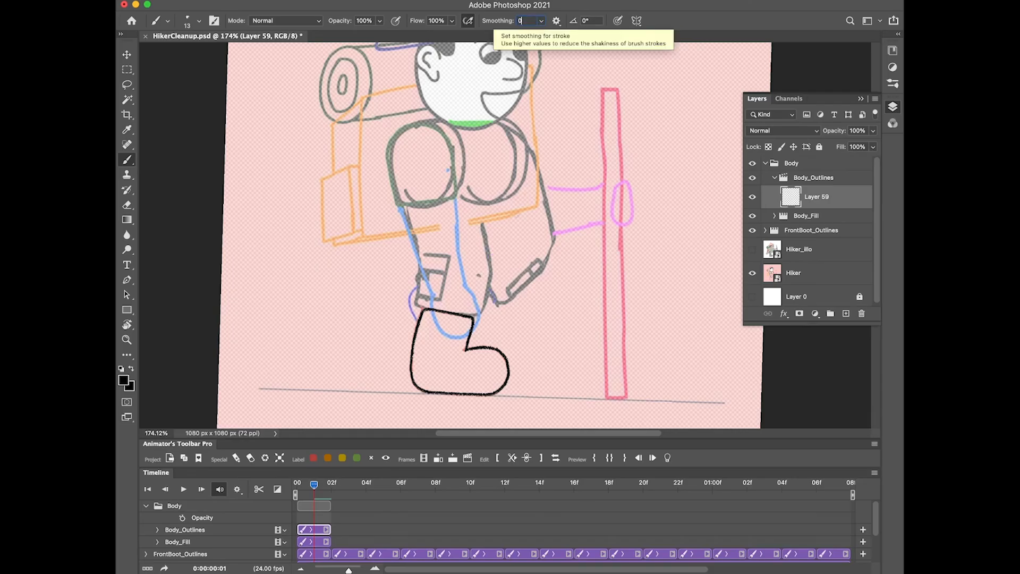
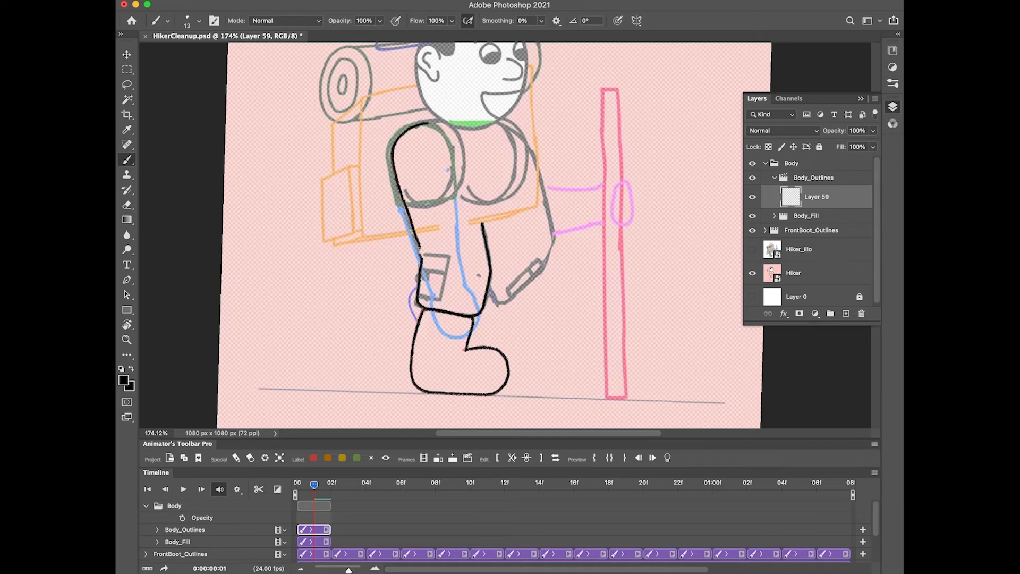
In HikerCleanup.psd in Photoshop, trace the far leg, chest and shoulders in black to close the first Body_Outlines frame
drag(495, 301, 504, 304)
scroll(500, 297, up, 5)
drag(512, 149, 569, 258)
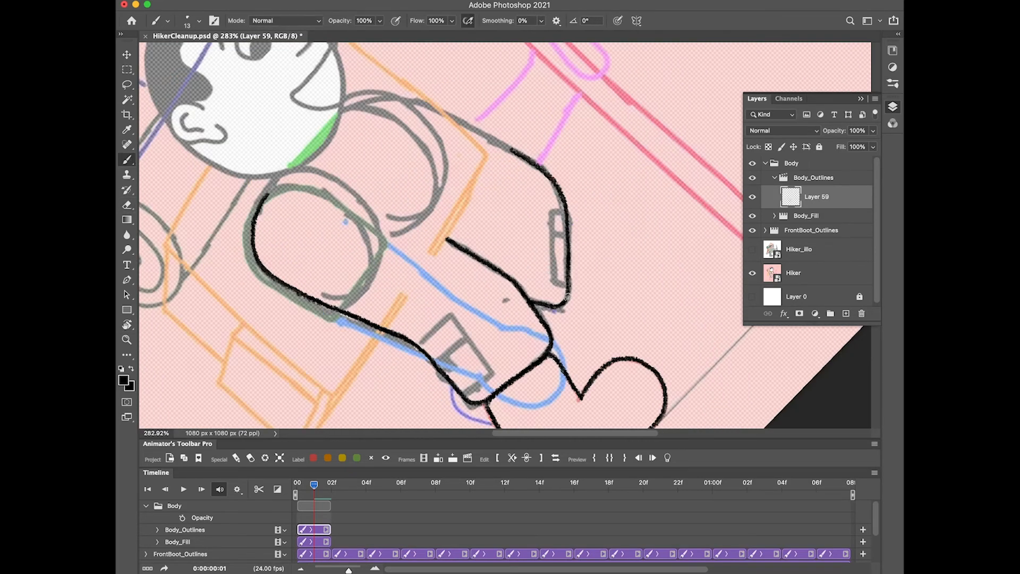
key(r)
mouse_move(568, 296)
mouse_down()
mouse_move(549, 160)
mouse_move(582, 276)
mouse_up()
key(XF86AudioLowerVolume)
key(r)
drag(440, 146, 363, 275)
key(r)
drag(544, 166, 585, 245)
key(space)
drag(584, 246, 514, 177)
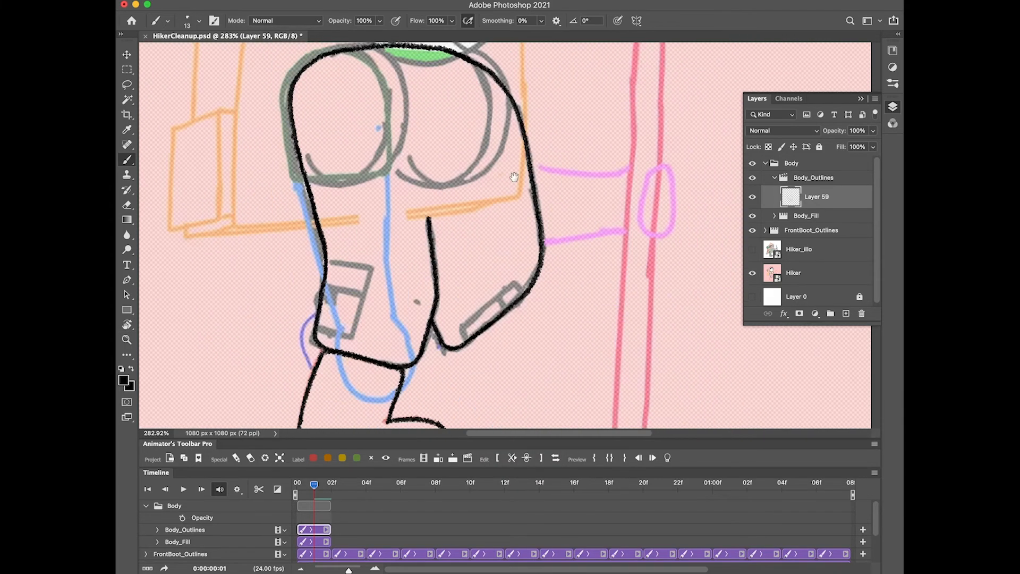
Add a second Body_Outlines frame and trace the hiker's back and both legs in black, erasing stray line ends
click(438, 458)
key(super+z)
drag(304, 63, 266, 358)
key(r)
mouse_move(428, 279)
mouse_down()
mouse_move(437, 291)
mouse_move(428, 279)
mouse_up()
key(space)
drag(364, 343, 443, 404)
mouse_move(457, 273)
mouse_down()
mouse_move(492, 322)
mouse_move(487, 211)
mouse_up()
mouse_move(489, 207)
mouse_down()
mouse_move(532, 263)
mouse_move(387, 332)
mouse_up()
drag(406, 142, 446, 339)
key(r)
mouse_move(488, 365)
mouse_down()
mouse_move(620, 298)
mouse_move(415, 183)
mouse_up()
drag(380, 213, 351, 287)
key(e)
drag(611, 297, 623, 270)
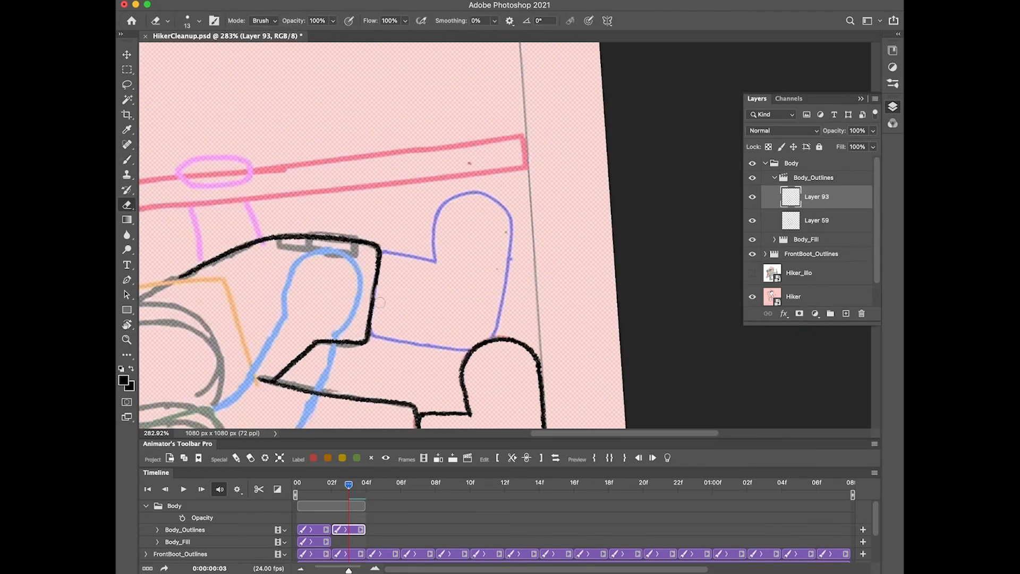
Trace the remaining chest and shoulder contour on the second Body_Outlines frame and clean up its overlapping lines
drag(298, 329, 579, 178)
key(b)
drag(397, 120, 345, 308)
key(e)
key(r)
drag(585, 298, 599, 198)
key(b)
drag(414, 229, 477, 131)
key(r)
drag(596, 202, 531, 330)
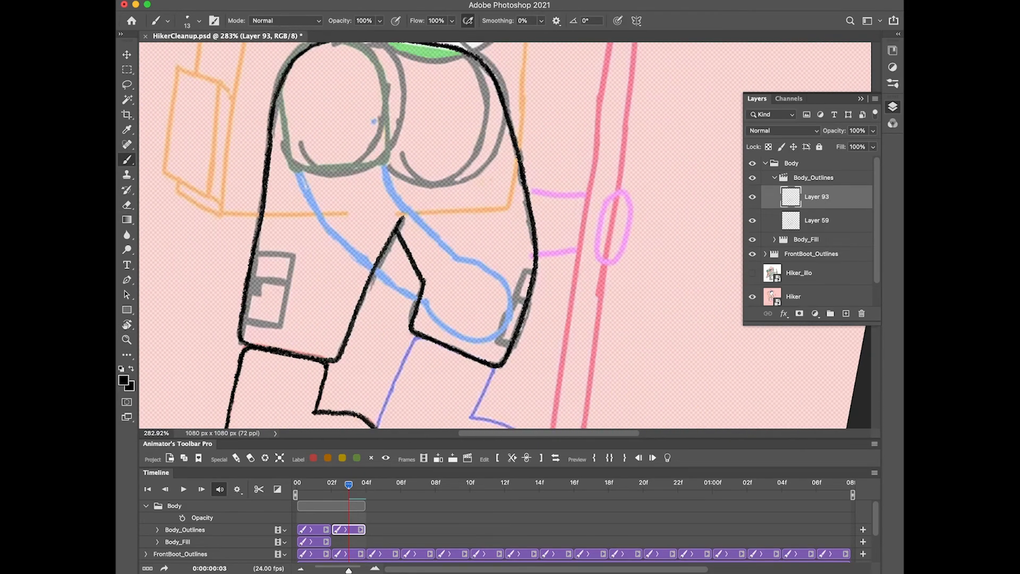
Add a third Body_Outlines frame and trace both trouser legs and the curve between them in black
click(438, 458)
drag(404, 213, 403, 242)
key(r)
drag(584, 298, 481, 138)
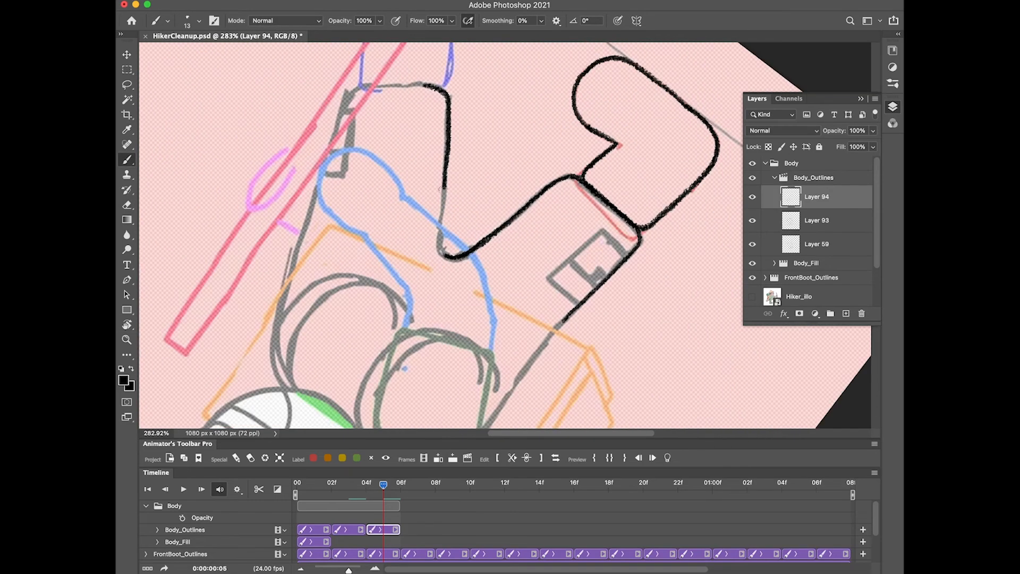
drag(439, 188, 446, 251)
key(e)
drag(584, 297, 605, 217)
key(b)
drag(387, 179, 400, 203)
mouse_move(584, 298)
mouse_down()
mouse_move(533, 138)
mouse_move(605, 250)
mouse_up()
key(r)
drag(585, 213, 495, 251)
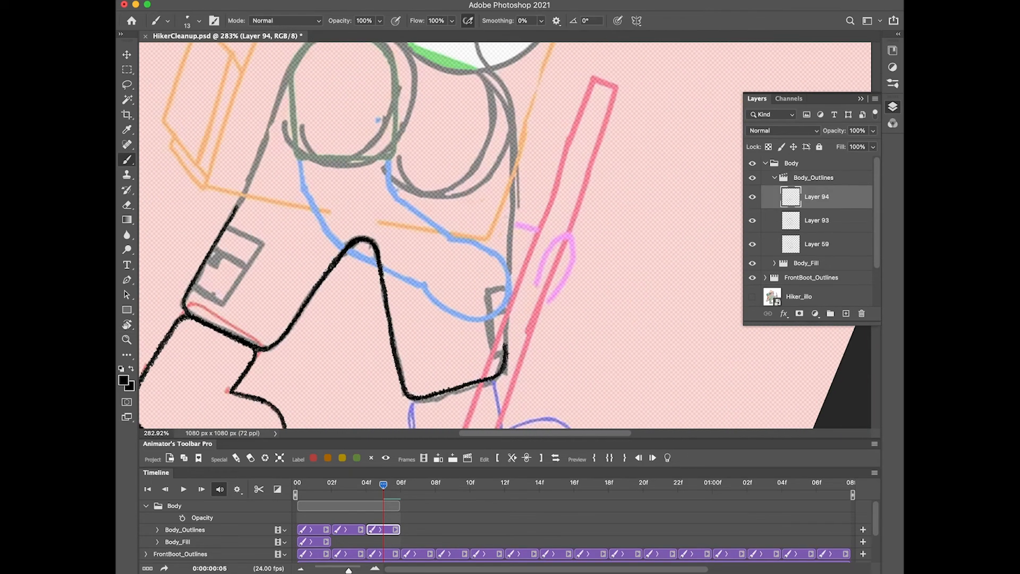
Trace the chest, shoulders and back to close the body contour on the third Body_Outlines frame, erasing stray marks
key(r)
drag(611, 266, 549, 134)
mouse_move(453, 150)
mouse_down()
mouse_move(412, 221)
mouse_move(460, 350)
mouse_up()
key(r)
drag(549, 134, 609, 255)
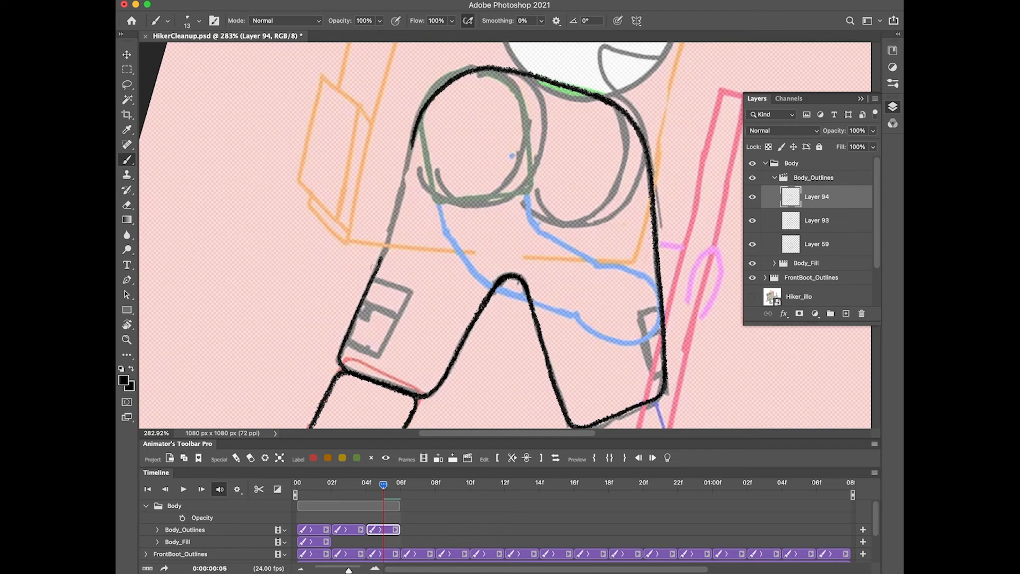
drag(552, 319, 392, 239)
key(r)
key(e)
mouse_move(585, 298)
mouse_down()
mouse_move(603, 214)
mouse_move(598, 275)
mouse_up()
key(b)
key(r)
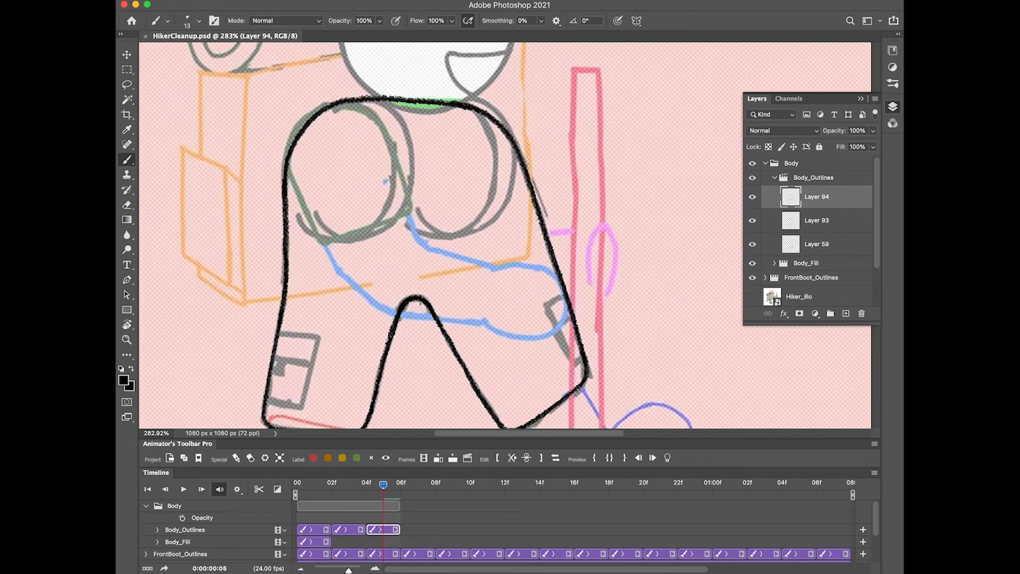
Add a fourth Body_Outlines frame and trace the hiker's back and the near leg down to the boot in black
click(453, 458)
key(r)
drag(457, 255, 443, 300)
drag(574, 211, 523, 351)
key(e)
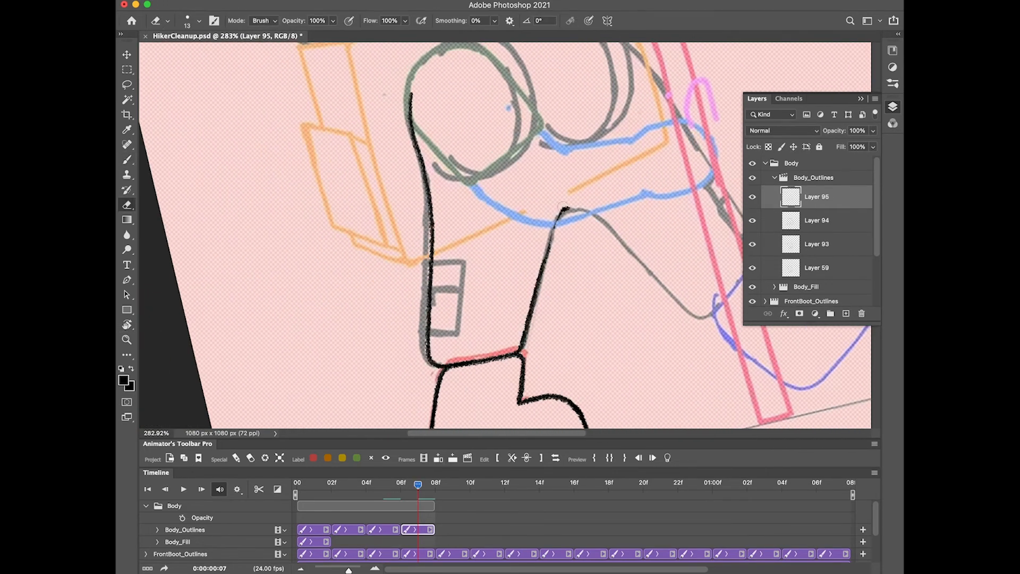
key(b)
key(r)
drag(553, 319, 595, 200)
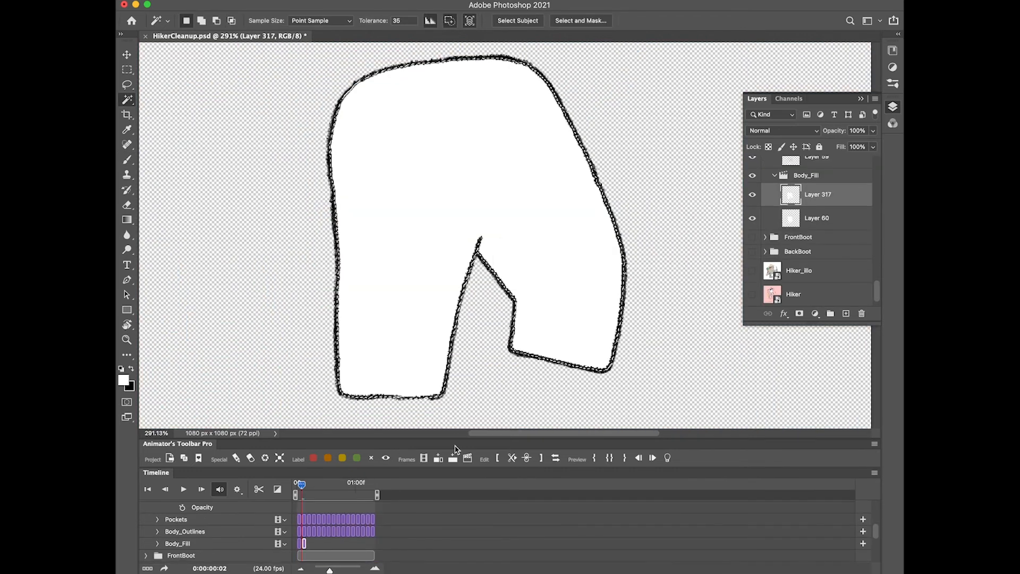
Fill the body shape with white on the second through fifth Body_Fill frames, adding a new frame for each pose
key(alt+BackSpace)
key(super+d)
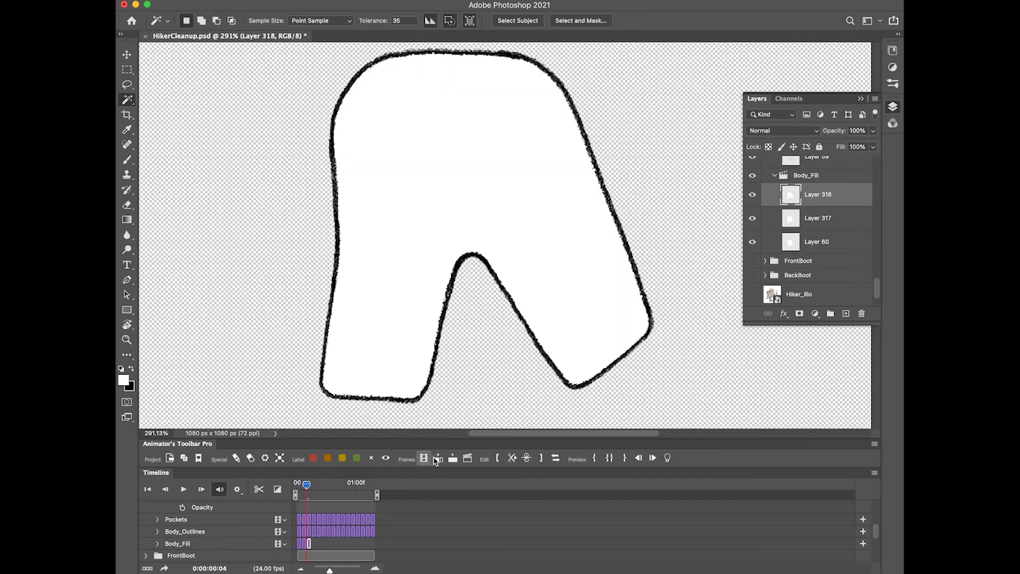
click(438, 459)
click(423, 253)
key(alt+BackSpace)
key(super+d)
click(439, 460)
click(430, 247)
key(alt+BackSpace)
key(super+d)
Add the sixth and seventh Body_Fill frames and fill the body shape with white on each
click(438, 458)
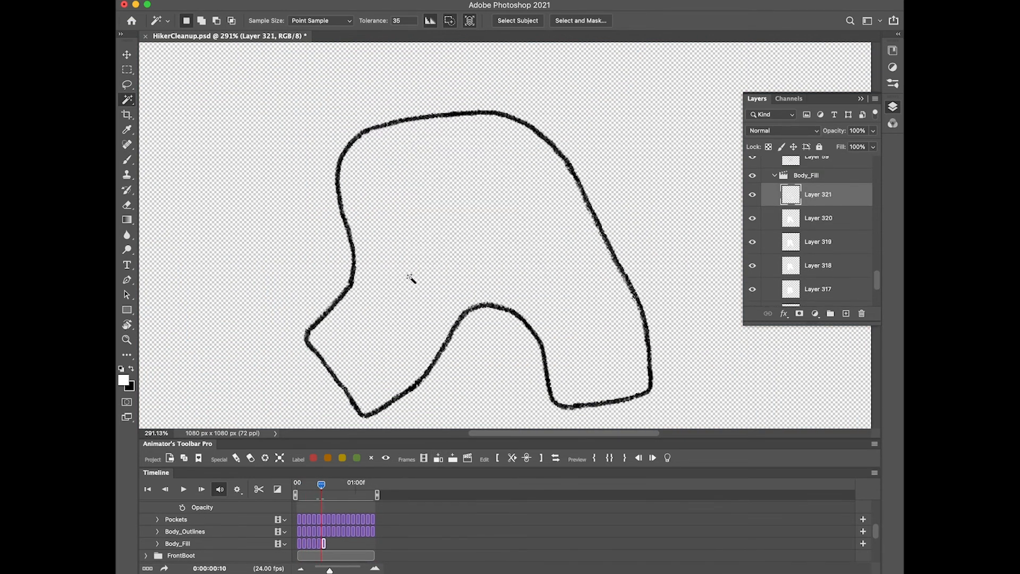
click(411, 277)
key(alt+BackSpace)
key(super+d)
click(438, 458)
click(428, 275)
key(alt+BackSpace)
key(super+d)
Add the eighth and ninth Body_Fill frames and fill the body shape with white on each
click(439, 458)
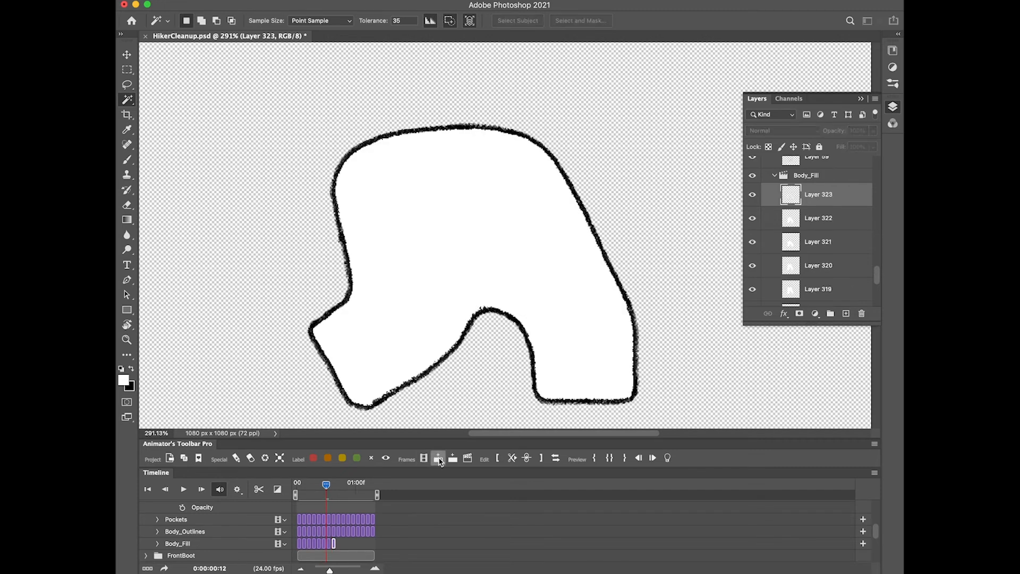
click(474, 251)
key(alt+BackSpace)
key(super+d)
click(439, 459)
click(472, 232)
key(alt+BackSpace)
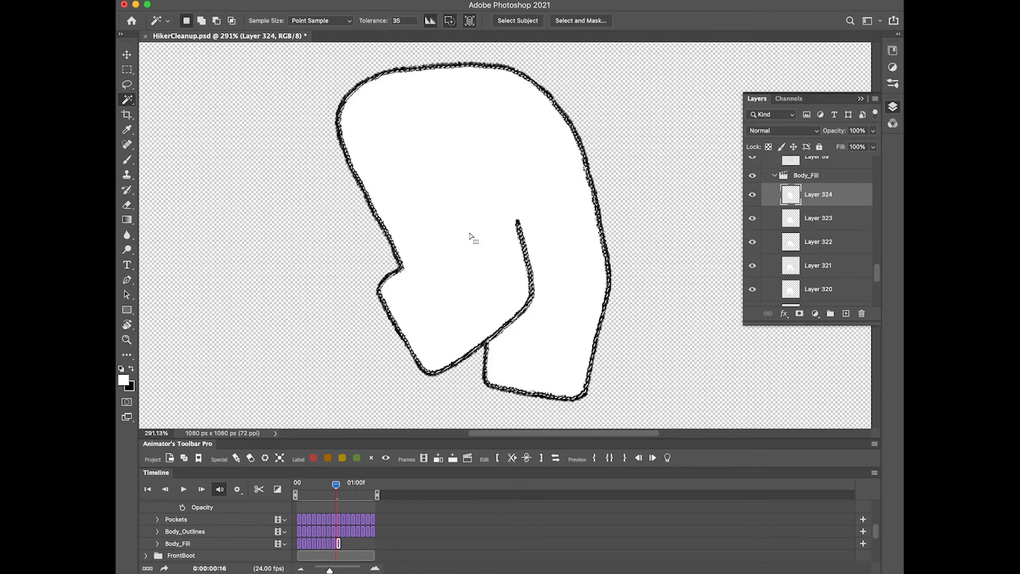
key(super+d)
Add the tenth and eleventh Body_Fill frames and fill the body with white, including the separate rear leg area on the eleventh
click(439, 459)
click(476, 271)
key(alt+BackSpace)
key(super+d)
click(439, 458)
click(452, 256)
key(alt+BackSpace)
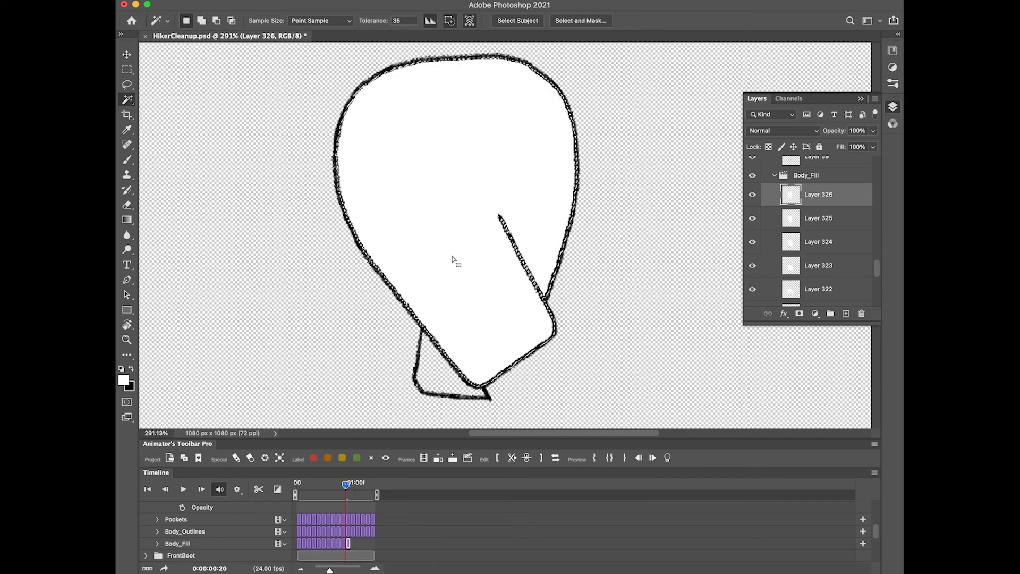
key(super+d)
click(432, 383)
key(alt+BackSpace)
key(super+d)
Add the twelfth and thirteenth Body_Fill frames and fill the body and rear leg areas with white
click(438, 458)
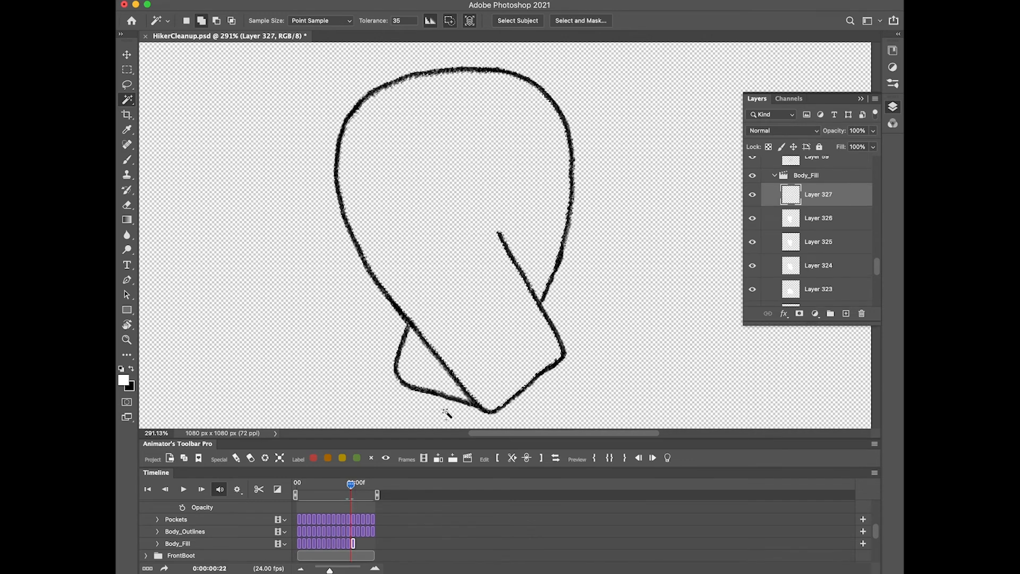
shift+click(424, 378)
key(alt+BackSpace)
key(super+d)
click(438, 459)
key(alt+BackSpace)
Add the fourteenth and fifteenth Body_Fill frames, select the body together with the rear leg area and fill both with white
click(438, 458)
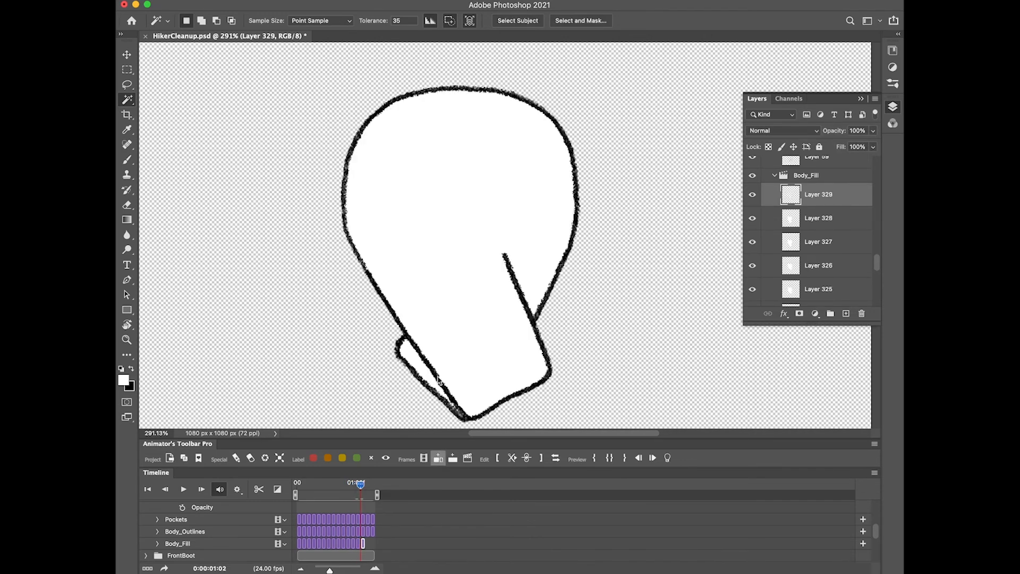
click(467, 346)
shift+click(436, 373)
key(alt+BackSpace)
click(438, 459)
click(468, 345)
shift+click(440, 374)
key(alt+BackSpace)
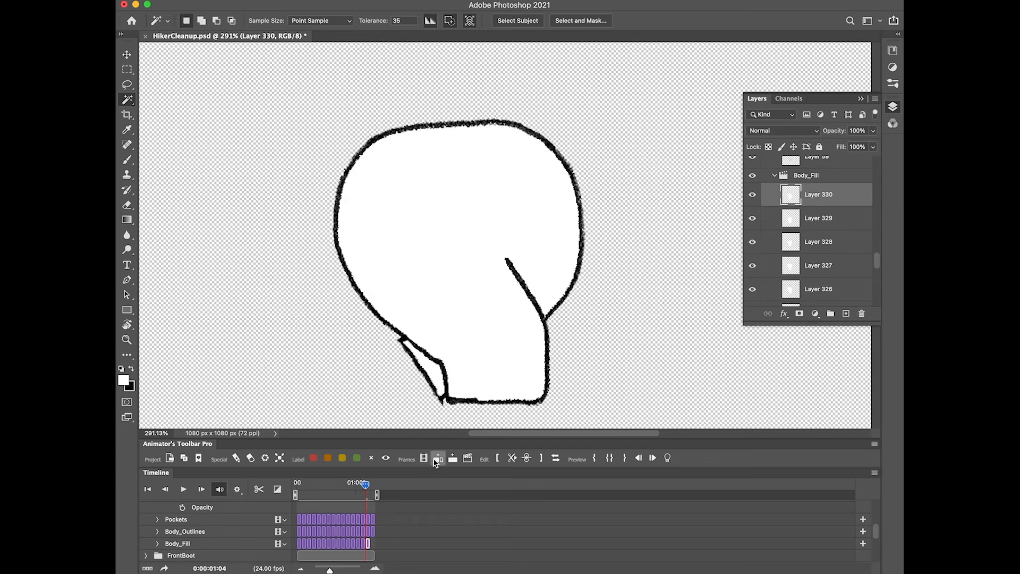
Add the last Body_Fill frame, fill its body shape with white and save the document
click(439, 458)
click(433, 362)
key(alt+BackSpace)
key(super+s)
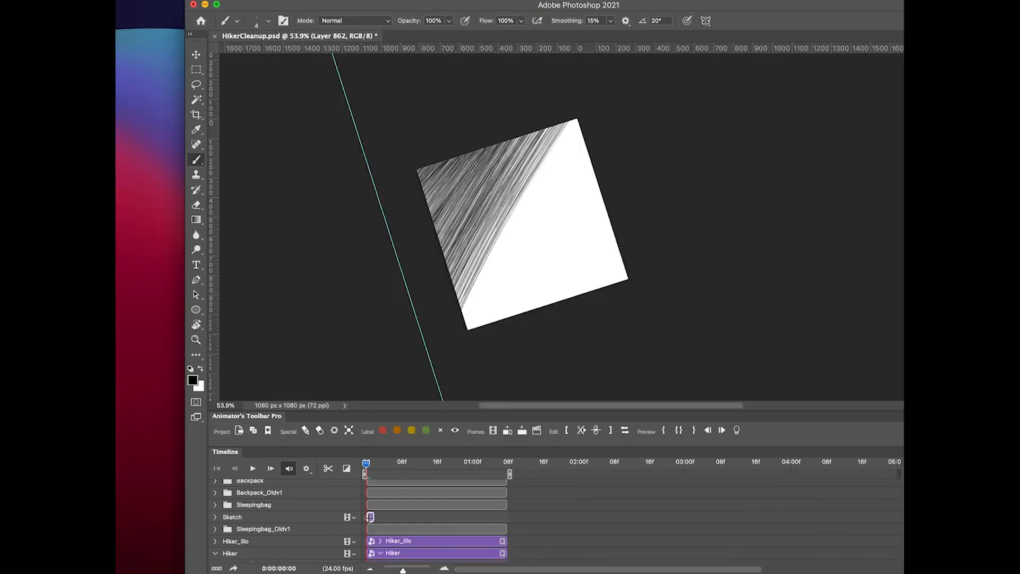
Hatch the remaining white area of the first Sketch frame with parallel black diagonal brush strokes and save the document
mouse_move(467, 319)
mouse_down()
mouse_move(579, 122)
mouse_move(478, 336)
mouse_up()
drag(596, 168, 490, 324)
mouse_move(595, 169)
mouse_down()
mouse_move(481, 326)
mouse_move(524, 314)
mouse_up()
mouse_move(604, 181)
mouse_down()
mouse_move(511, 317)
mouse_move(485, 326)
mouse_move(524, 312)
mouse_up()
drag(609, 194, 547, 306)
drag(612, 195, 568, 264)
drag(611, 218, 539, 307)
drag(618, 225, 577, 295)
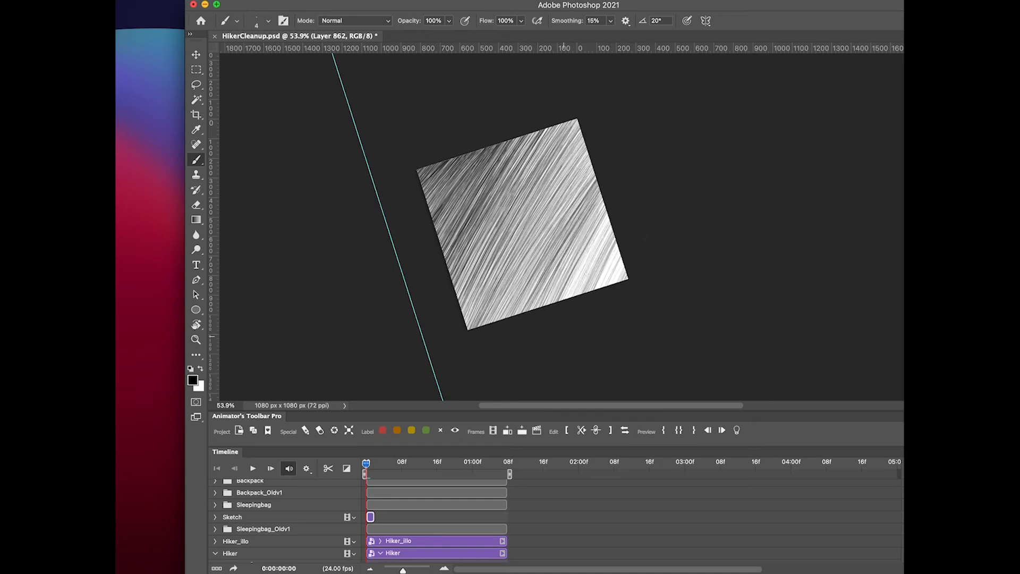
drag(616, 199, 544, 304)
drag(628, 238, 579, 293)
drag(614, 211, 545, 302)
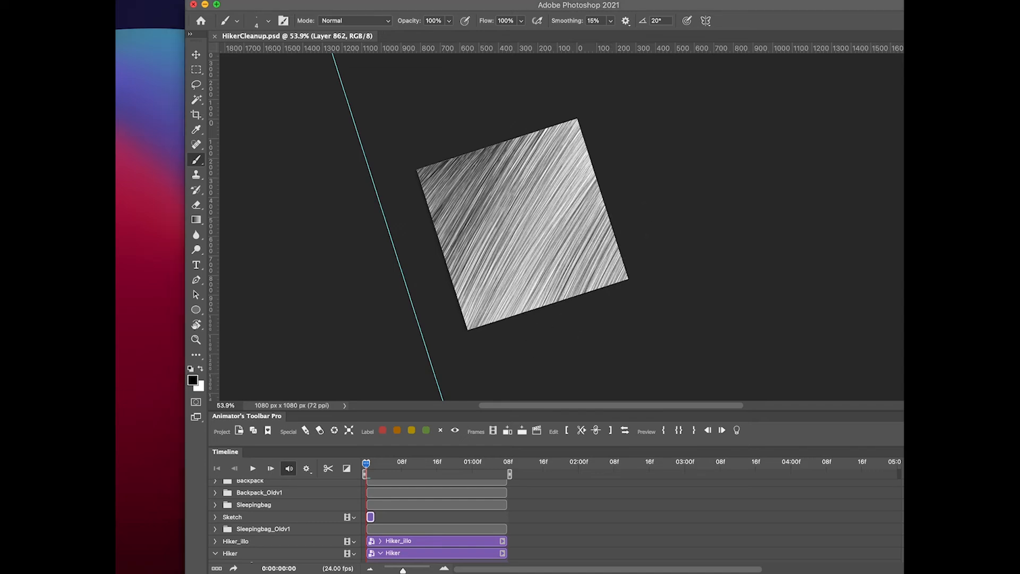
Brush a second layer of black diagonal strokes over the first Sketch frame to make the hatching denser
drag(558, 247, 681, 276)
mouse_move(563, 53)
mouse_down()
mouse_move(399, 368)
mouse_move(376, 340)
mouse_up()
drag(527, 62, 414, 203)
drag(446, 193, 395, 303)
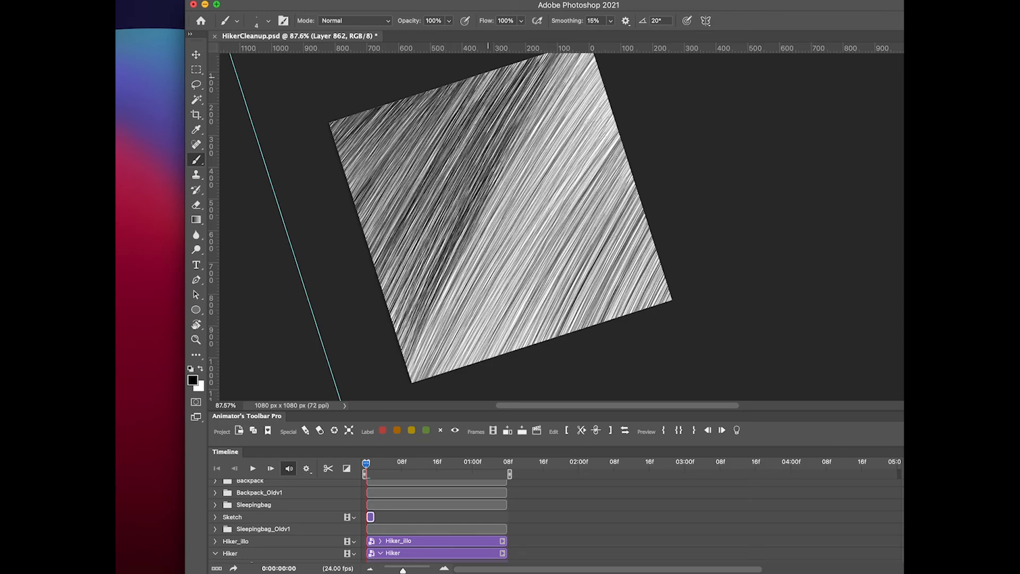
drag(413, 97, 354, 197)
drag(400, 154, 361, 227)
drag(506, 240, 449, 288)
drag(537, 98, 383, 399)
drag(526, 91, 349, 400)
drag(468, 116, 350, 119)
drag(522, 118, 414, 310)
mouse_move(515, 119)
mouse_down()
mouse_move(397, 315)
mouse_move(425, 306)
mouse_up()
mouse_move(530, 143)
mouse_down()
mouse_move(434, 307)
mouse_move(442, 300)
mouse_up()
mouse_move(541, 162)
mouse_down()
mouse_move(452, 298)
mouse_move(466, 293)
mouse_up()
drag(561, 243, 541, 269)
drag(558, 210, 511, 279)
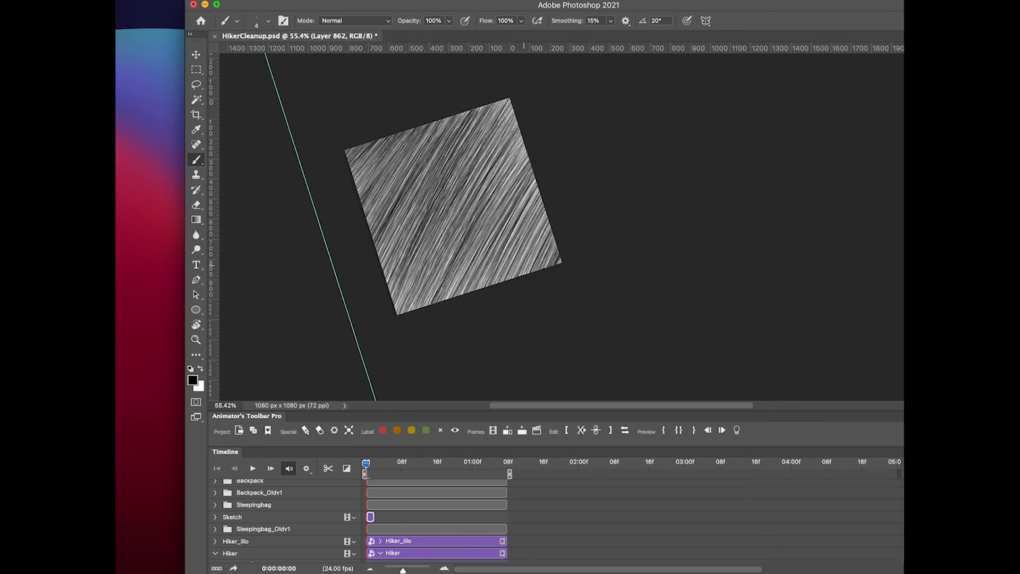
Fill the light gaps of the first Sketch frame with more diagonal strokes to even out the texture
drag(466, 228, 560, 195)
drag(567, 158, 484, 266)
drag(639, 122, 549, 247)
drag(646, 174, 577, 255)
drag(648, 185, 598, 249)
key(ctrl+h)
scroll(422, 256, up, 5)
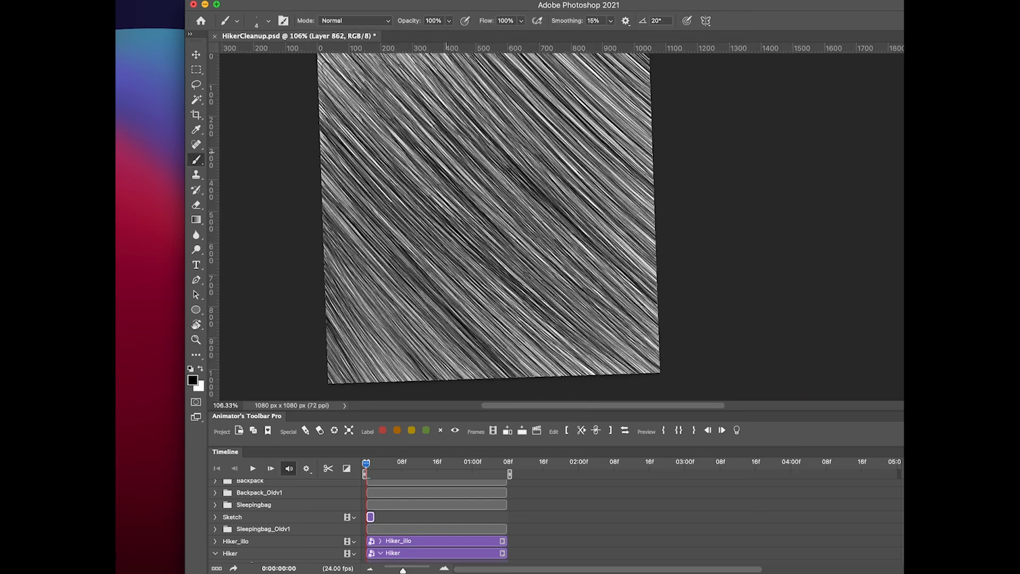
drag(446, 152, 399, 171)
drag(566, 255, 609, 303)
mouse_move(522, 65)
mouse_down()
mouse_move(566, 110)
mouse_move(591, 183)
mouse_up()
drag(511, 120, 548, 160)
drag(441, 64, 524, 167)
drag(502, 63, 573, 135)
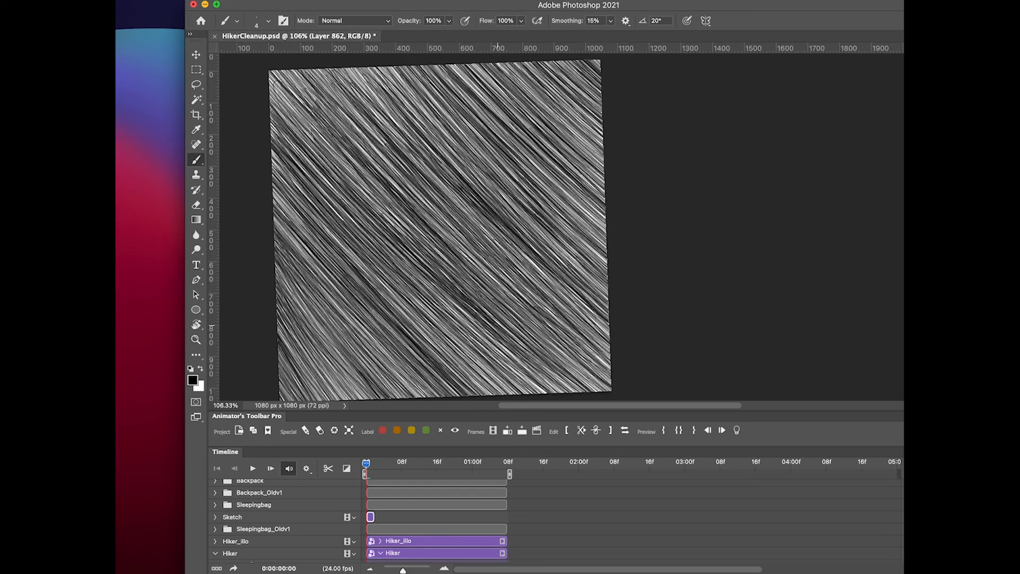
drag(445, 311, 545, 392)
drag(475, 251, 544, 310)
drag(382, 288, 476, 377)
scroll(510, 229, down, 4)
drag(503, 166, 565, 224)
Add a second Sketch frame, check it against the onion skin, hatch its first corner with black strokes and save
click(523, 430)
key(r)
drag(595, 176, 612, 193)
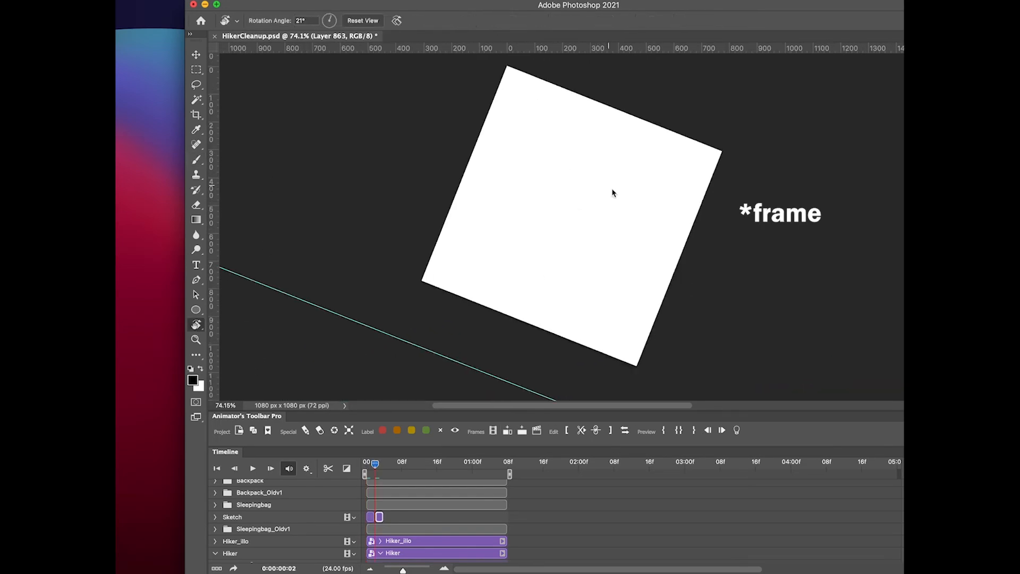
key(b)
click(736, 430)
drag(442, 229, 457, 296)
click(736, 431)
drag(449, 208, 489, 308)
drag(447, 239, 469, 301)
key(super+s)
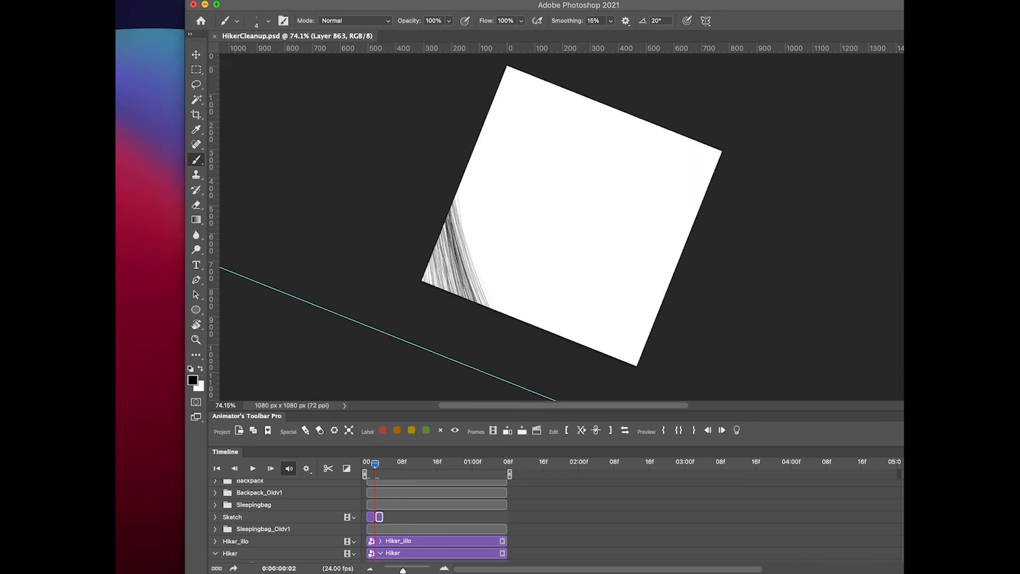
Extend the parallel hatching from the corner across most of the second Sketch frame
mouse_move(455, 194)
mouse_down()
mouse_move(482, 304)
mouse_move(497, 309)
mouse_up()
scroll(561, 227, down, 4)
drag(611, 159, 641, 200)
mouse_move(538, 148)
mouse_down()
mouse_move(510, 237)
mouse_move(515, 260)
mouse_up()
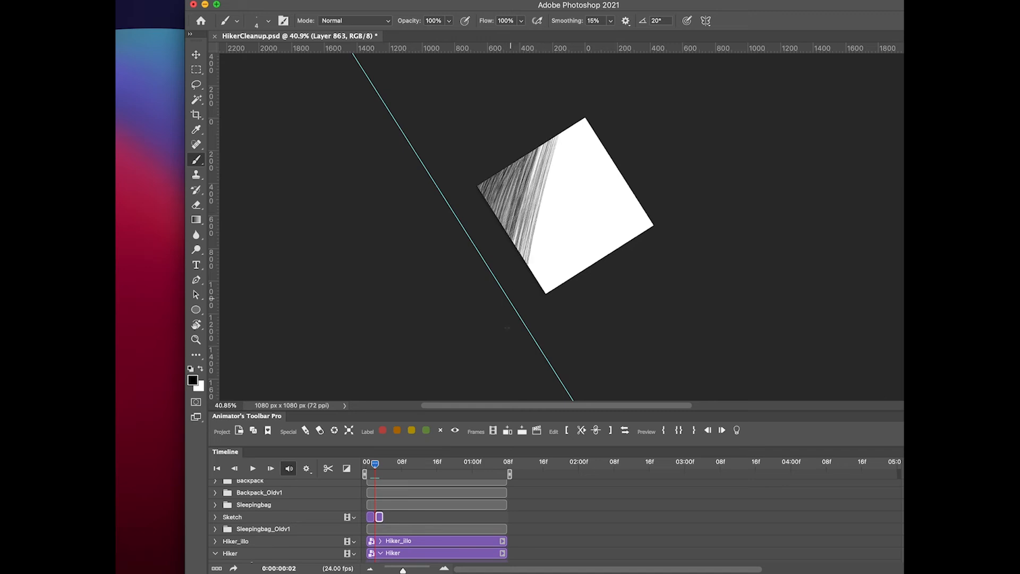
mouse_move(569, 131)
mouse_down()
mouse_move(526, 282)
mouse_move(552, 287)
mouse_move(532, 289)
mouse_up()
drag(603, 135, 573, 277)
drag(595, 120, 561, 284)
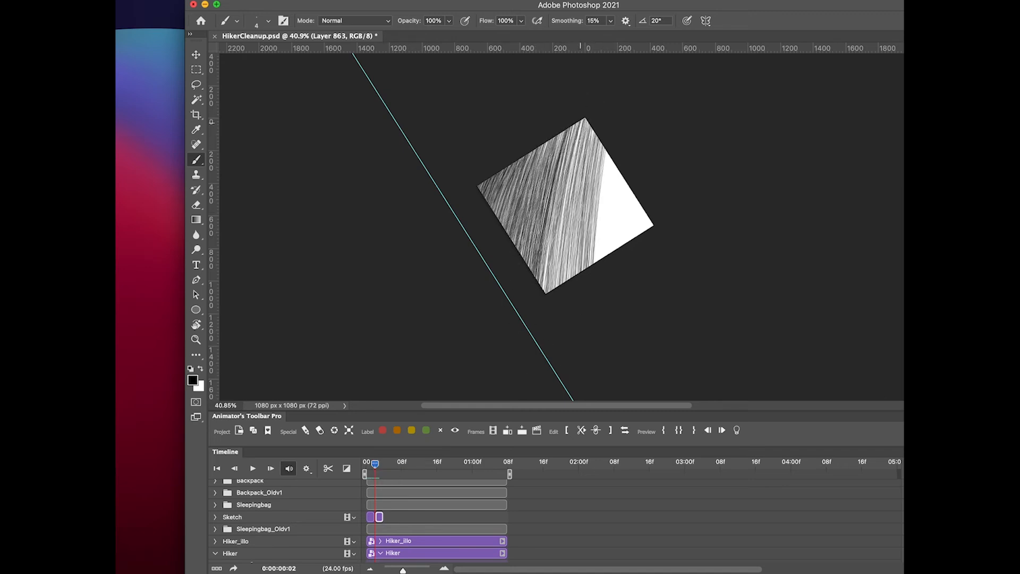
drag(598, 120, 545, 289)
drag(628, 150, 587, 264)
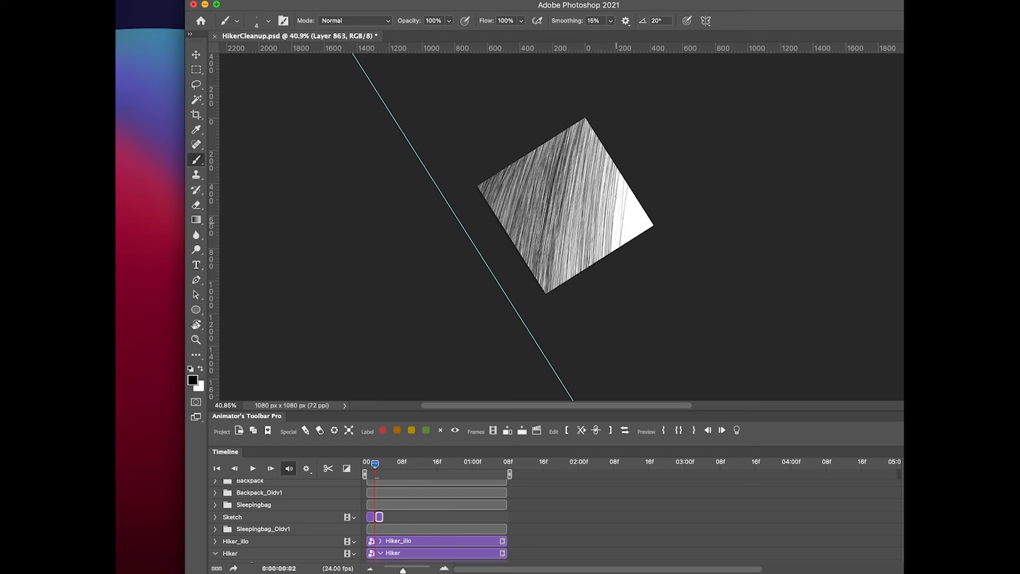
Hatch the remaining white corner of the second Sketch frame and thicken the strokes beside it
drag(593, 138, 553, 287)
drag(599, 133, 559, 284)
drag(620, 160, 595, 260)
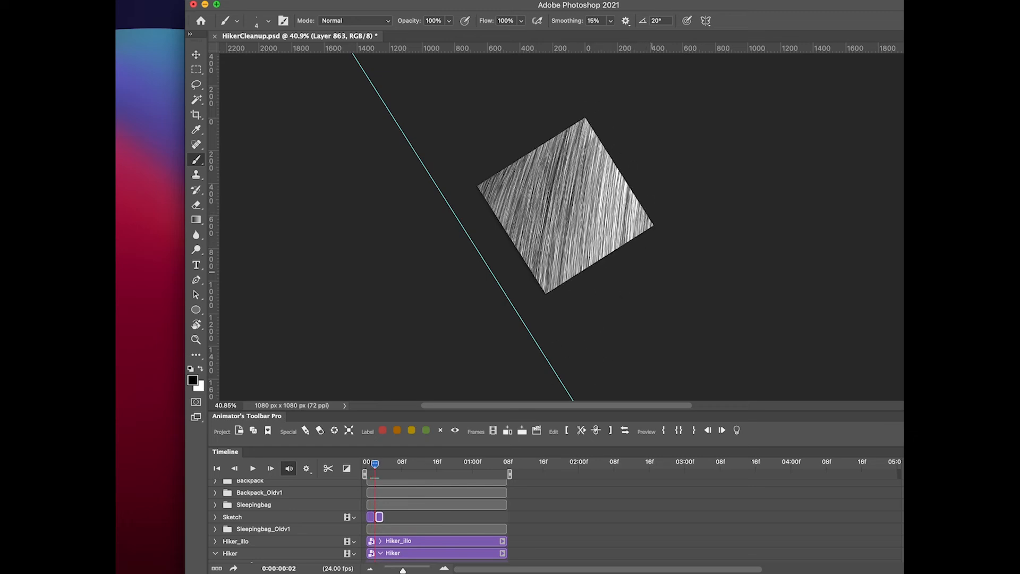
drag(637, 191, 624, 244)
mouse_move(630, 177)
mouse_down()
mouse_move(612, 251)
mouse_move(600, 259)
mouse_up()
drag(612, 138, 574, 274)
Brush another pass of diagonal strokes over the second Sketch frame until the texture is evenly dense
scroll(623, 236, up, 3)
drag(580, 93, 532, 304)
drag(531, 154, 499, 288)
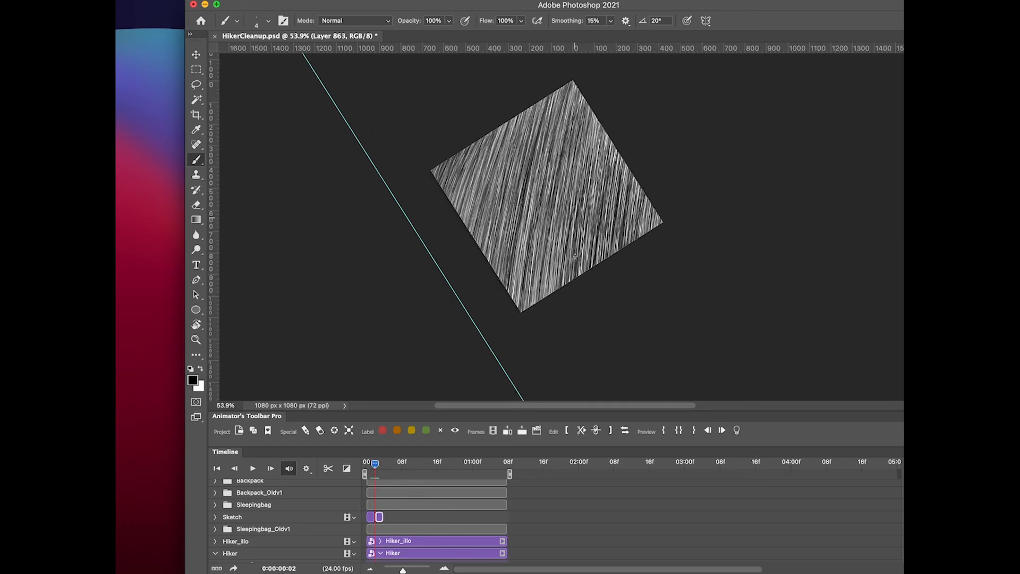
drag(602, 131, 576, 229)
drag(535, 196, 511, 311)
drag(519, 114, 486, 261)
drag(560, 89, 533, 190)
drag(608, 135, 588, 254)
scroll(529, 185, up, 8)
drag(499, 126, 466, 323)
drag(595, 212, 580, 363)
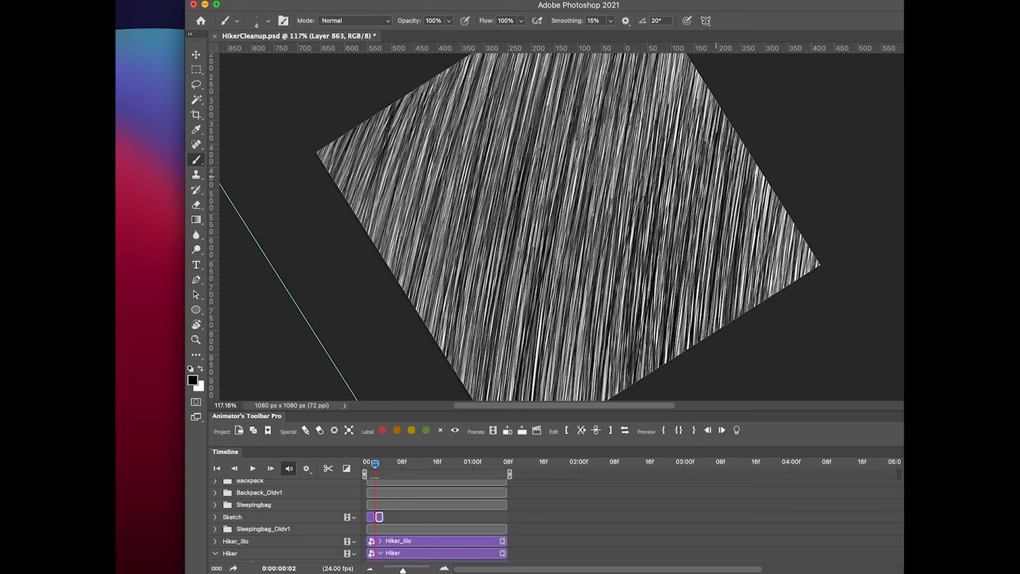
scroll(617, 228, down, 5)
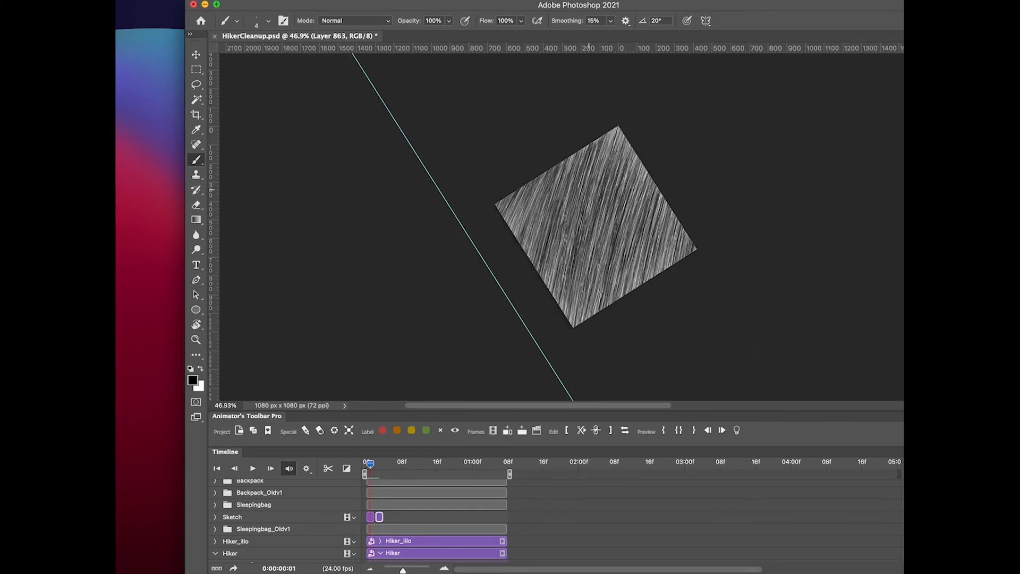
Add a third Sketch frame and hatch it with parallel black strokes from the corner towards the middle
click(507, 430)
click(736, 431)
drag(536, 178, 515, 235)
mouse_move(553, 167)
mouse_down()
mouse_move(528, 255)
mouse_move(522, 246)
mouse_up()
scroll(530, 193, up, 5)
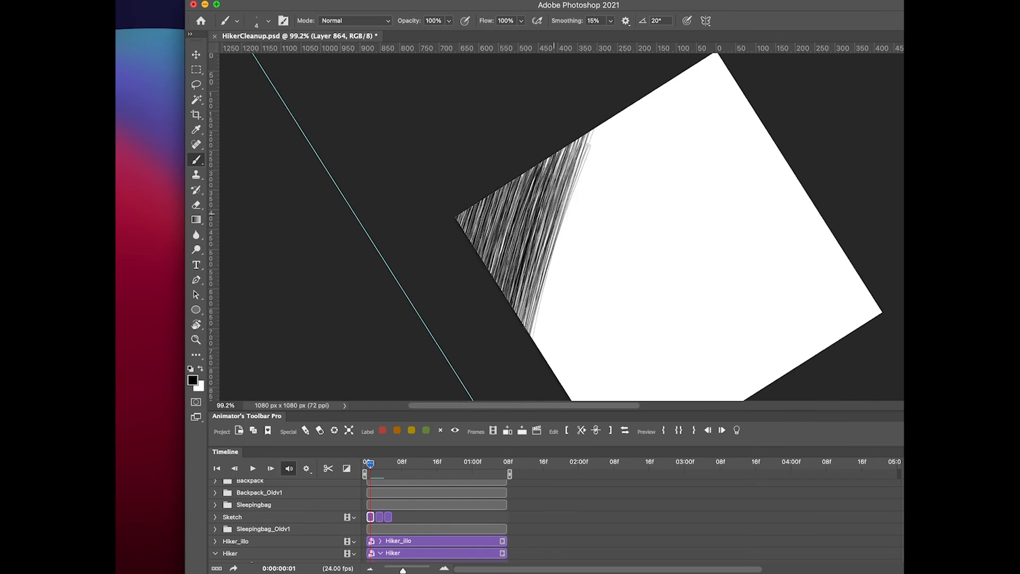
drag(591, 130, 531, 340)
drag(606, 121, 555, 369)
scroll(525, 221, down, 6)
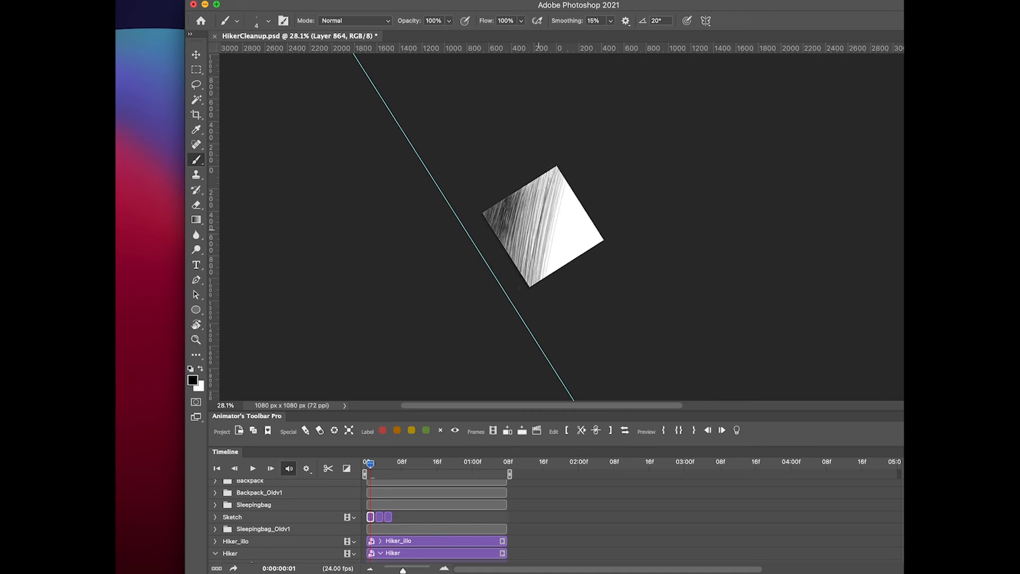
Hatch the rest of the third Sketch frame, preview the animation and add a denser pass of strokes
drag(568, 170, 551, 281)
drag(579, 183, 564, 271)
key(space)
key(space)
mouse_move(602, 229)
mouse_down()
mouse_move(598, 248)
mouse_move(617, 199)
mouse_up()
key(super+space)
drag(484, 190, 462, 312)
drag(480, 166, 447, 298)
drag(484, 125, 461, 242)
drag(473, 128, 451, 248)
drag(464, 144, 456, 181)
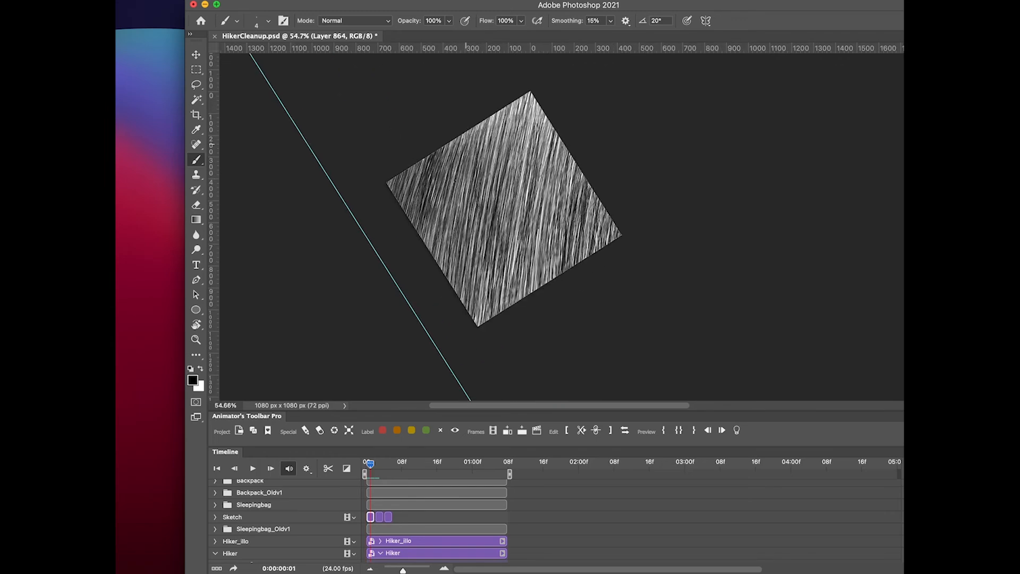
Fill the light patches of the third Sketch frame with extra strokes, comparing neighbouring frames, and preview the animation
drag(504, 109, 482, 178)
key(Right)
key(Right)
drag(484, 122, 457, 238)
key(Left)
key(Left)
drag(474, 228, 467, 293)
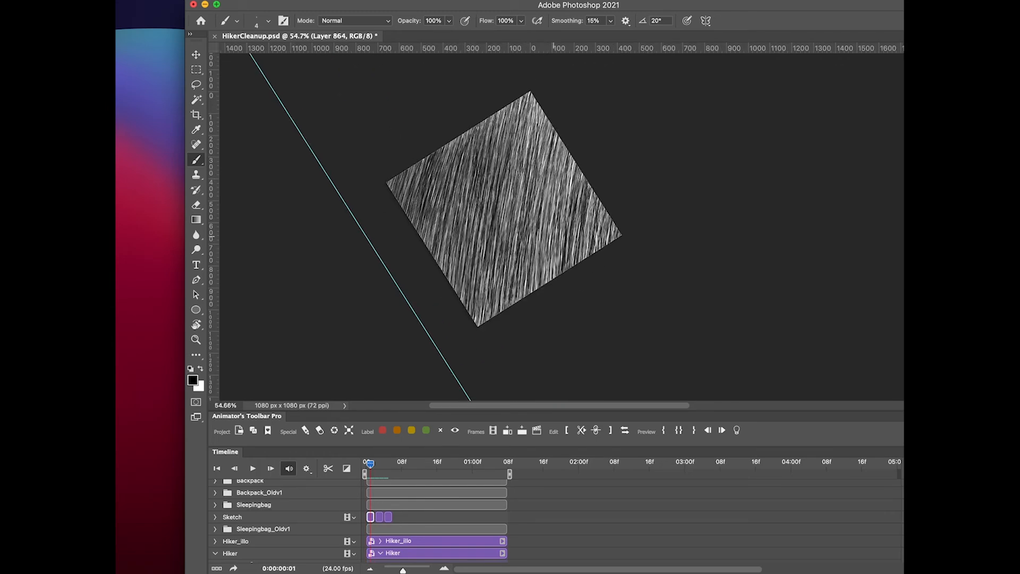
drag(571, 233, 564, 269)
key(space)
key(space)
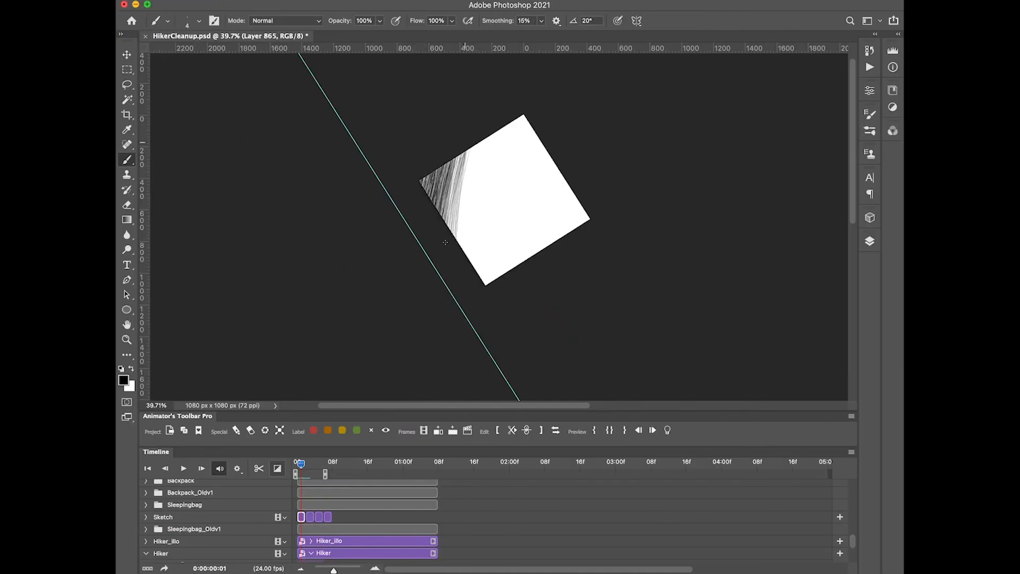
Hatch the fourth Sketch frame on Layer 865 with parallel black strokes across the whole canvas and save the document
drag(463, 152, 451, 237)
mouse_move(495, 133)
mouse_down()
mouse_move(470, 263)
mouse_move(463, 251)
mouse_up()
mouse_move(519, 118)
mouse_down()
mouse_move(495, 283)
mouse_move(482, 282)
mouse_move(501, 275)
mouse_up()
key(super+s)
drag(538, 138, 512, 269)
scroll(578, 202, up, 4)
drag(589, 212, 583, 234)
drag(570, 186, 560, 250)
drag(558, 168, 546, 257)
drag(545, 148, 534, 266)
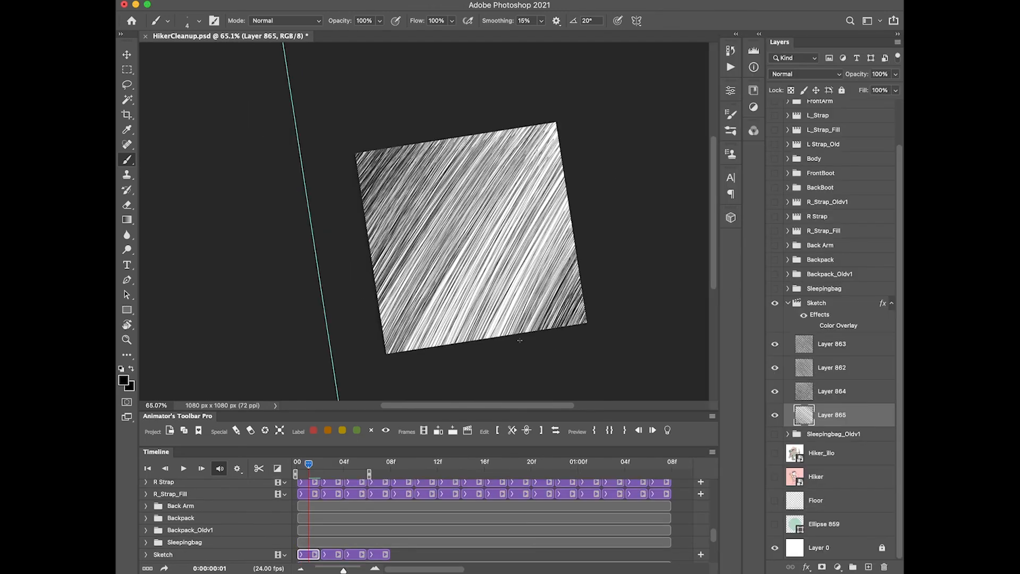
Brush a second pass of diagonal strokes over the fourth Sketch frame, working inward from the lightly hatched corner
drag(574, 229, 526, 329)
drag(569, 210, 505, 332)
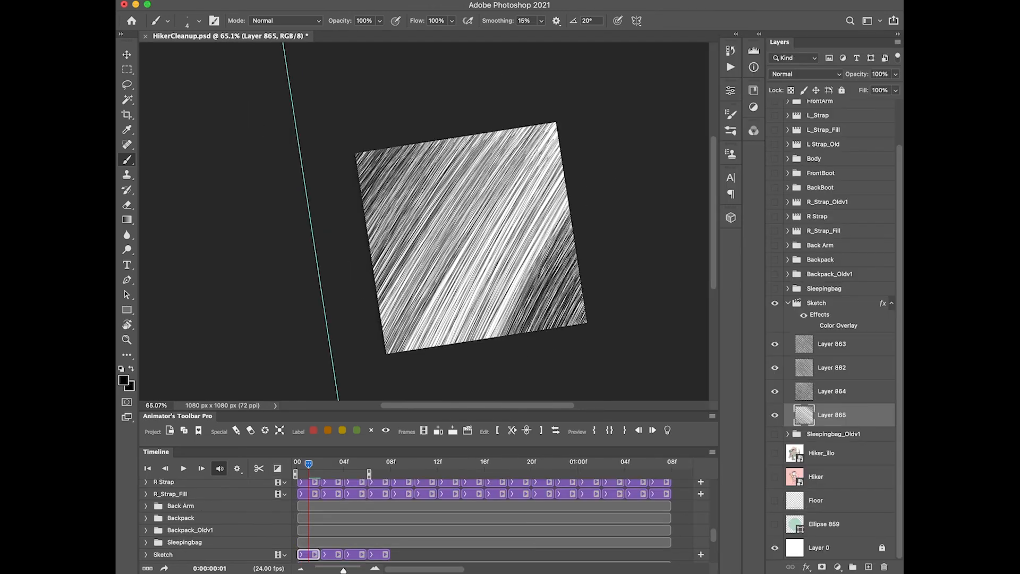
mouse_move(563, 186)
mouse_down()
mouse_move(483, 334)
mouse_move(457, 342)
mouse_up()
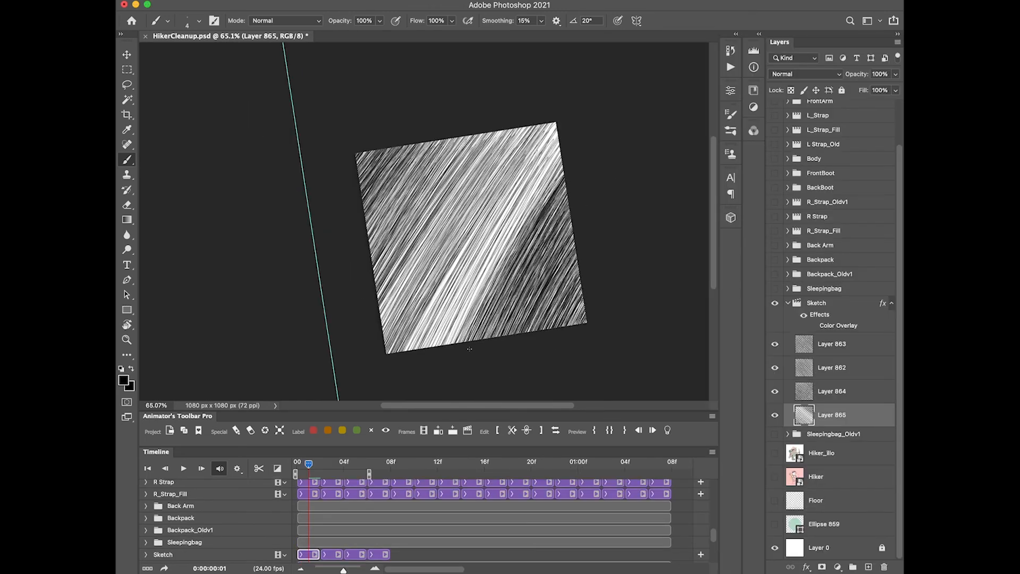
mouse_move(558, 152)
mouse_down()
mouse_move(455, 342)
mouse_move(414, 350)
mouse_up()
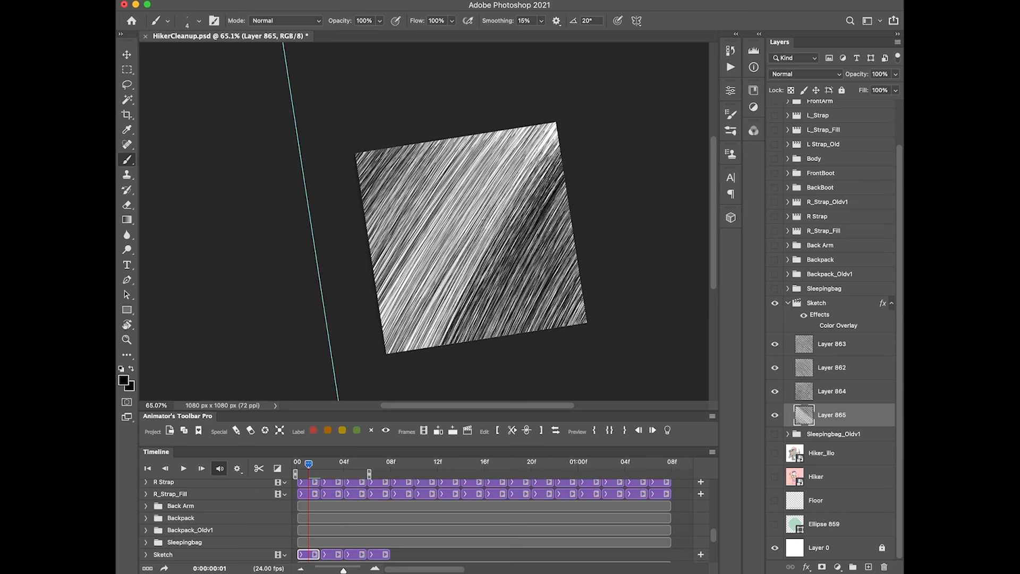
mouse_move(558, 125)
mouse_down()
mouse_move(425, 345)
mouse_move(391, 353)
mouse_up()
mouse_move(520, 138)
mouse_down()
mouse_move(383, 354)
mouse_move(378, 343)
mouse_up()
drag(553, 123, 468, 255)
Fill the remaining light gaps of the fourth Sketch frame with fine diagonal strokes
scroll(485, 257, up, 5)
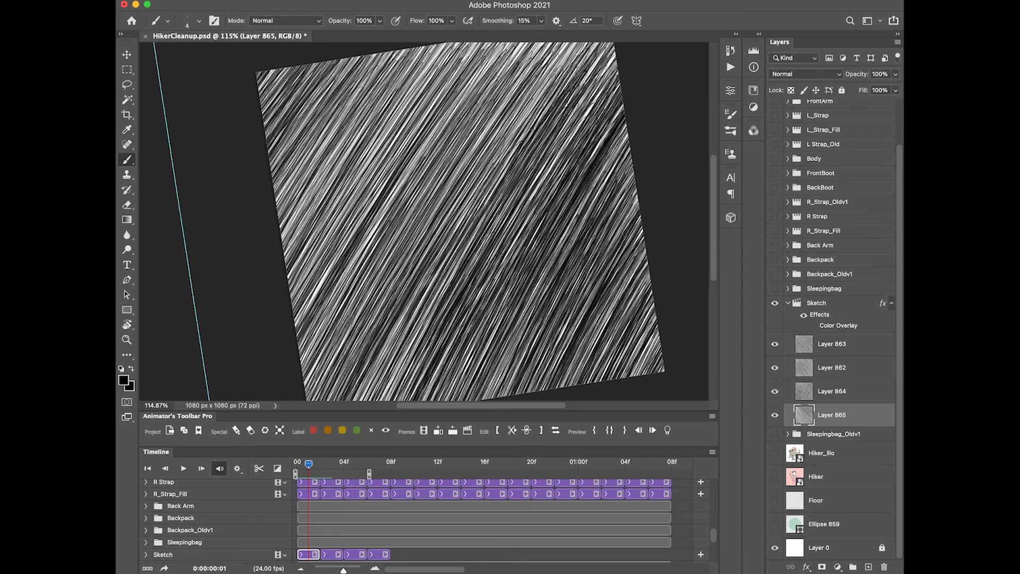
drag(428, 143, 349, 271)
drag(403, 149, 296, 331)
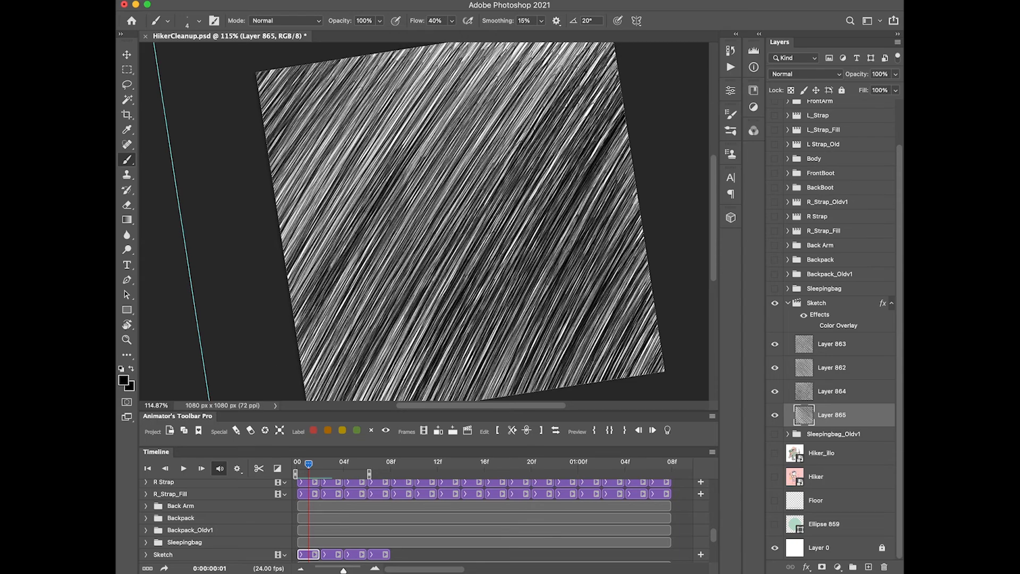
drag(478, 212, 443, 258)
drag(552, 67, 452, 225)
drag(502, 72, 407, 203)
mouse_move(458, 85)
mouse_down()
mouse_move(355, 208)
mouse_move(361, 187)
mouse_up()
drag(399, 103, 291, 256)
Reset the canvas rotation, extend the work area to 08f and play back the four-frame texture
key(r)
key(Escape)
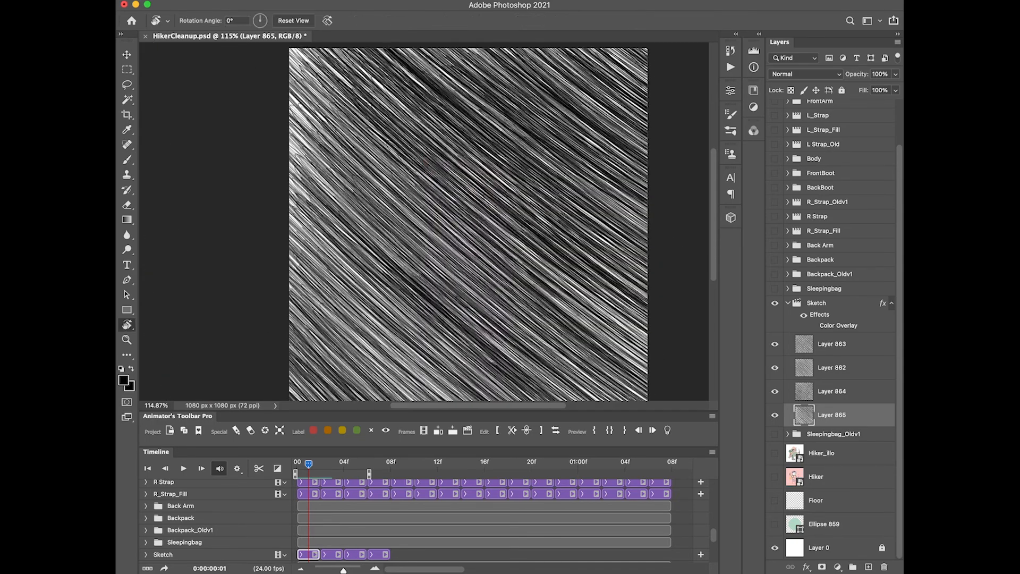
key(b)
drag(369, 474, 392, 474)
scroll(587, 157, down, 5)
key(space)
key(space)
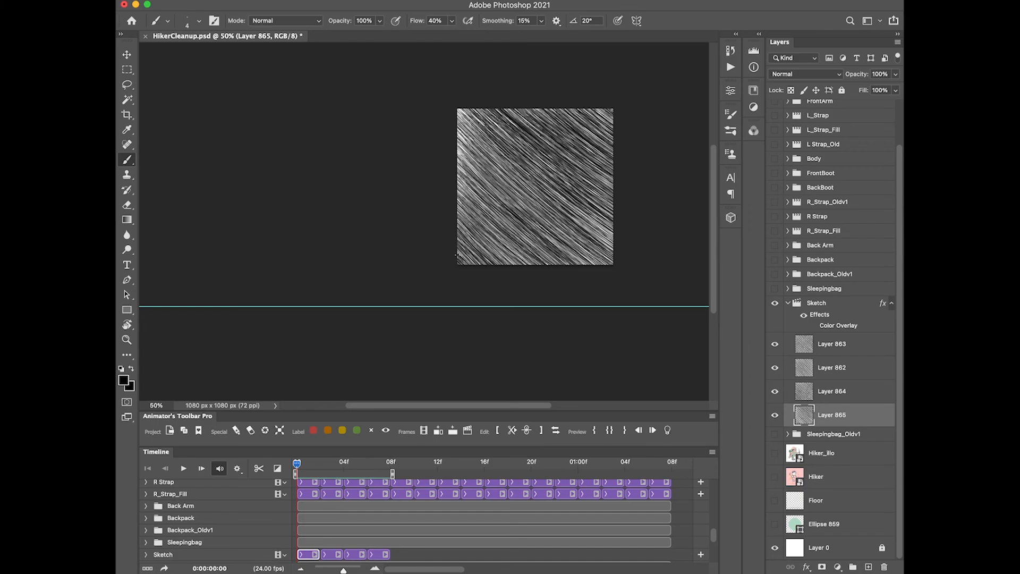
Turn on the Color Overlay effect of the Sketch group and preview the looping texture
click(816, 303)
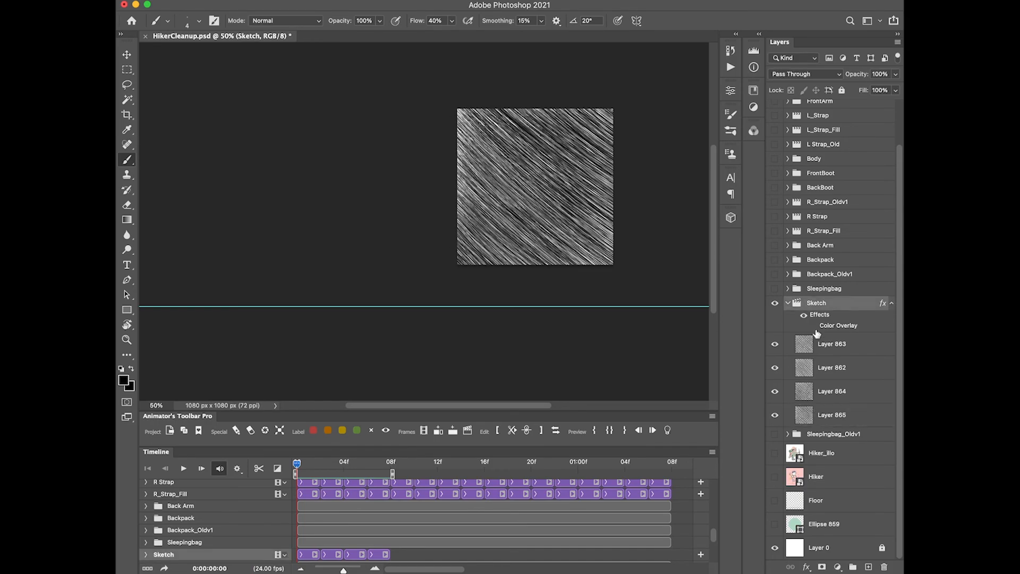
click(813, 326)
key(space)
key(space)
drag(612, 254, 385, 380)
key(r)
drag(499, 216, 574, 218)
key(space)
scroll(574, 218, down, 2)
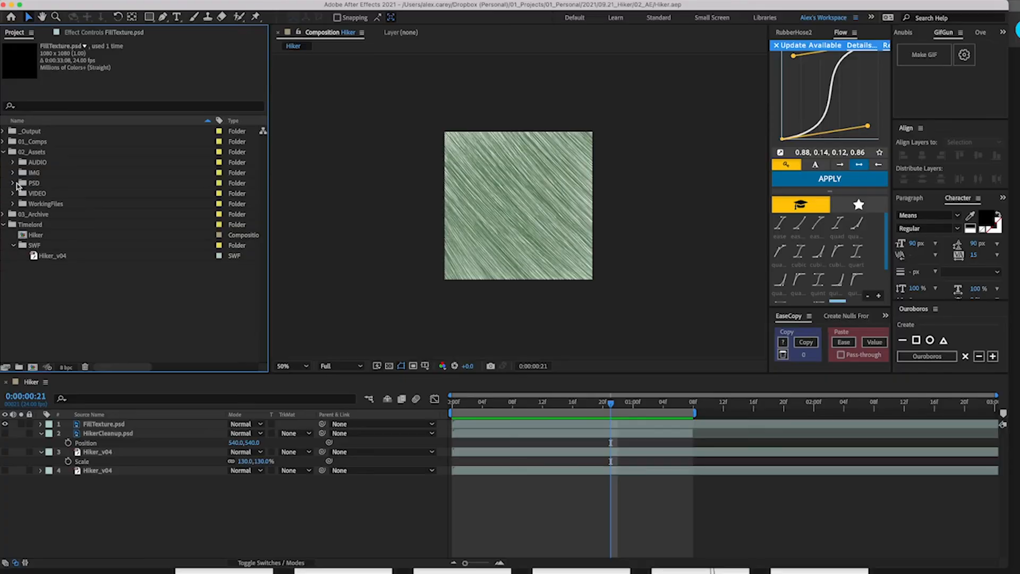
Switch to the Hiker project in After Effects and create folders named Outlines and Fills inside the PSD assets folder
double_click(18, 184)
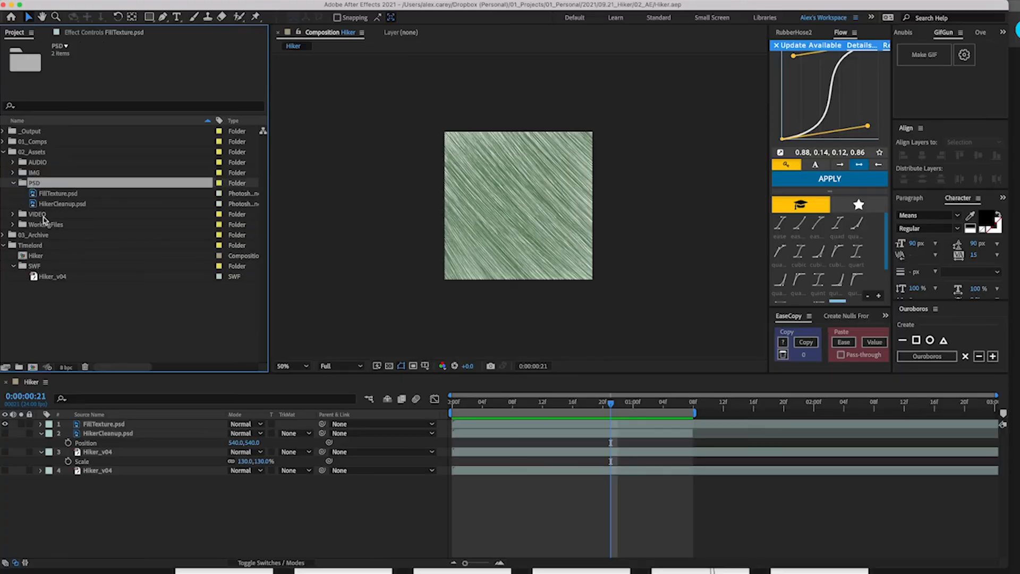
click(20, 367)
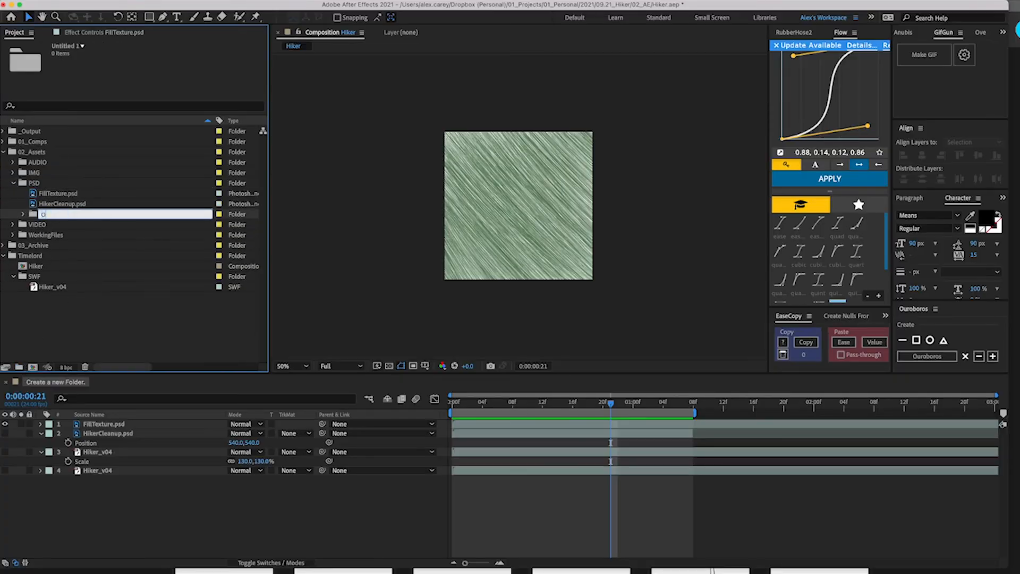
click(46, 311)
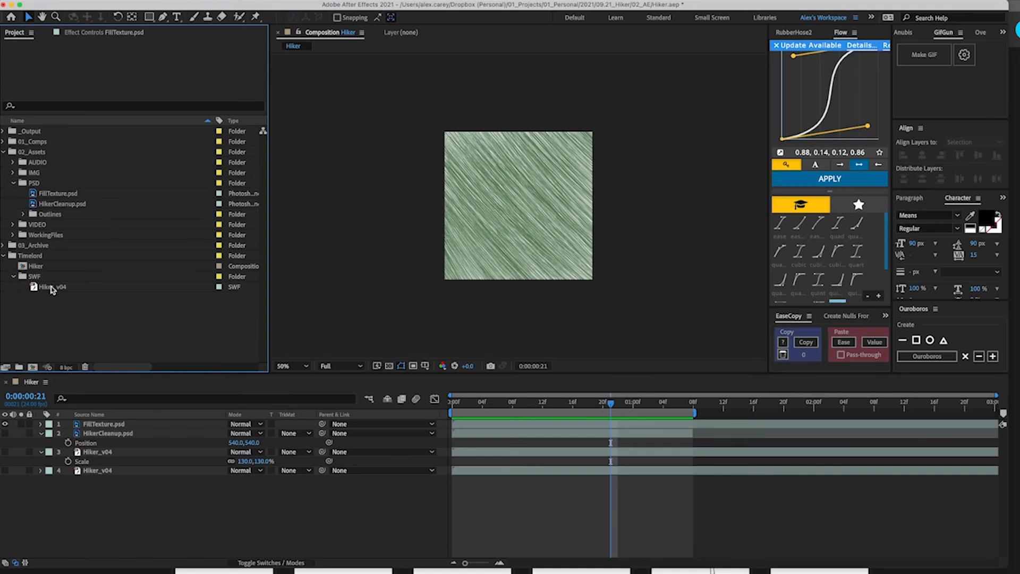
click(45, 184)
click(19, 366)
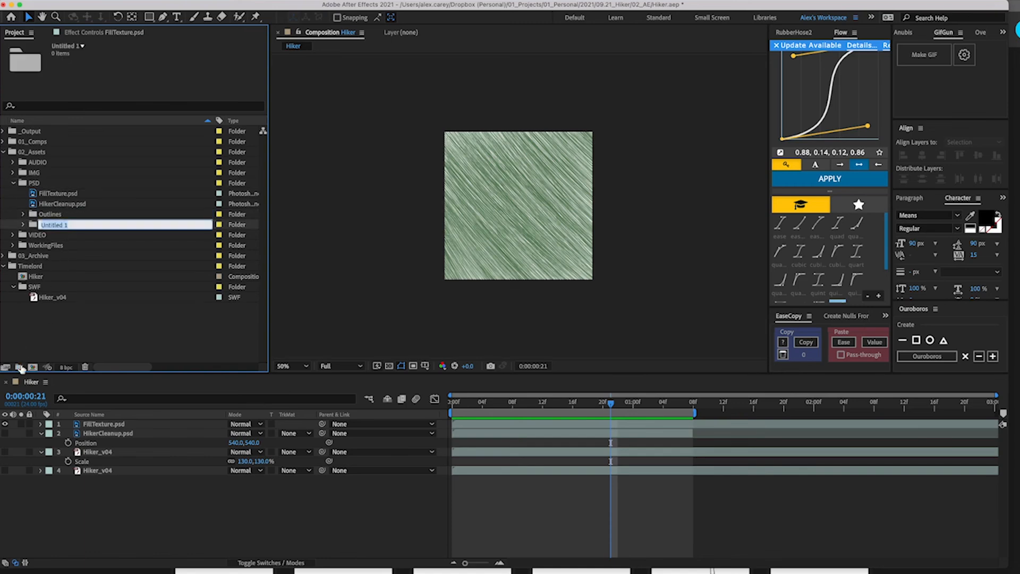
key(Return)
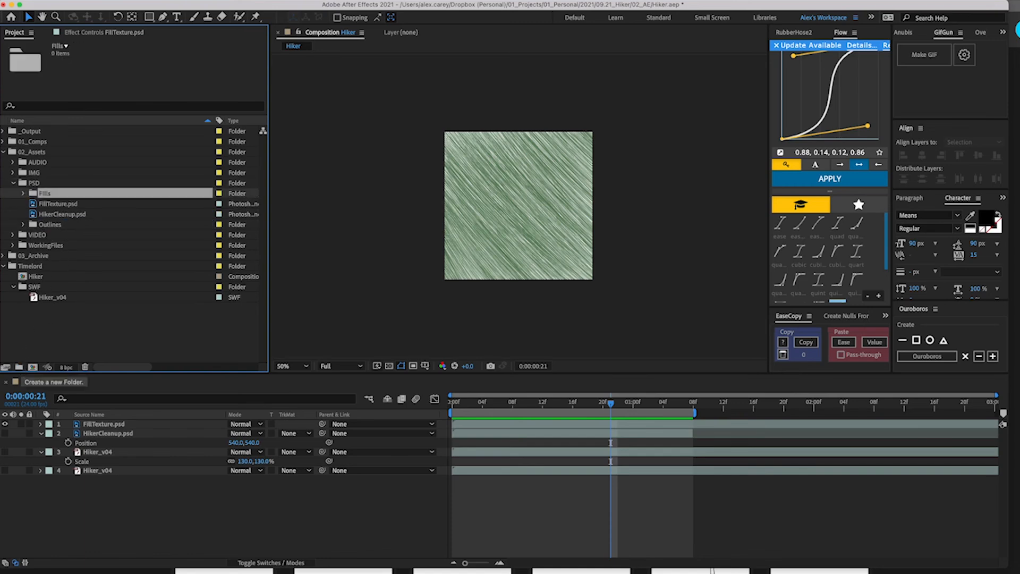
Import all the Outlines PSD files from the Hiker_SeparatedPSDs folder into the project's Outlines folder
click(52, 226)
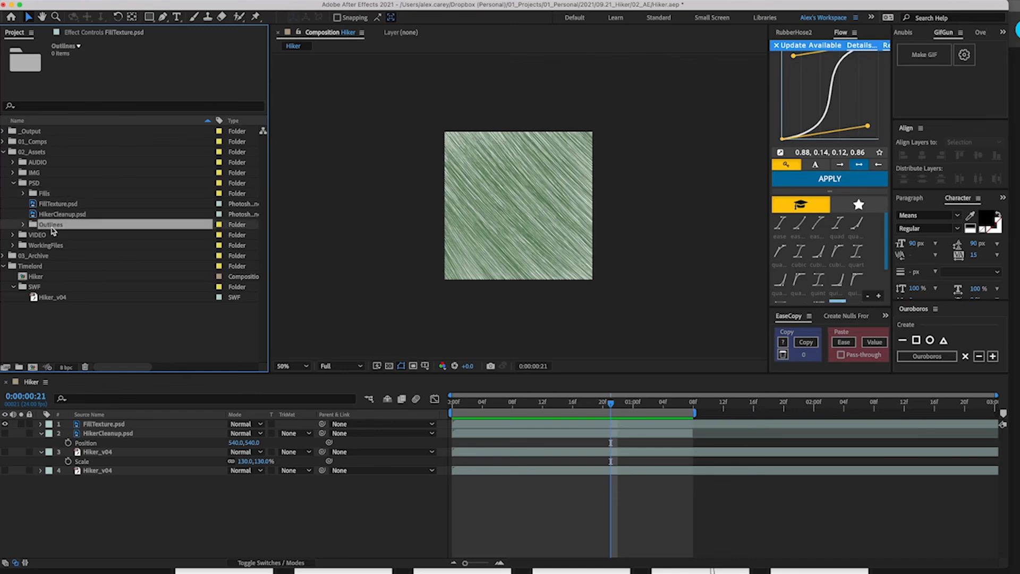
double_click(175, 174)
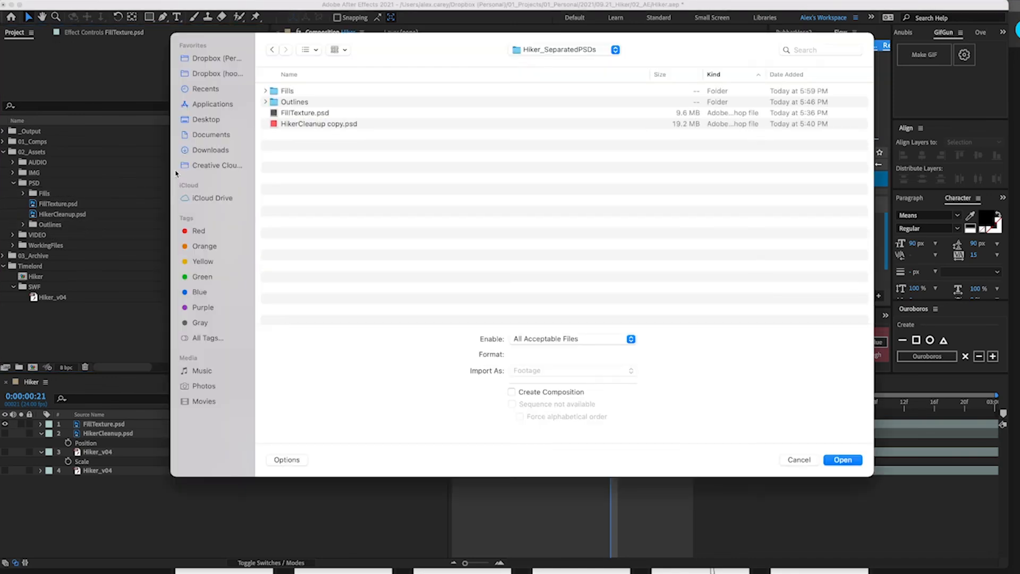
click(266, 101)
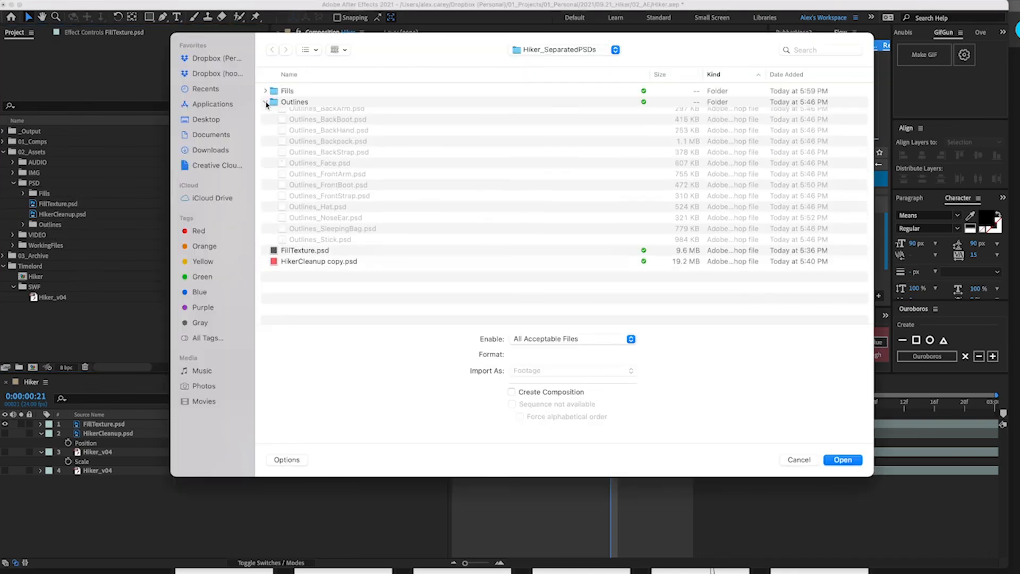
click(302, 114)
shift+click(318, 246)
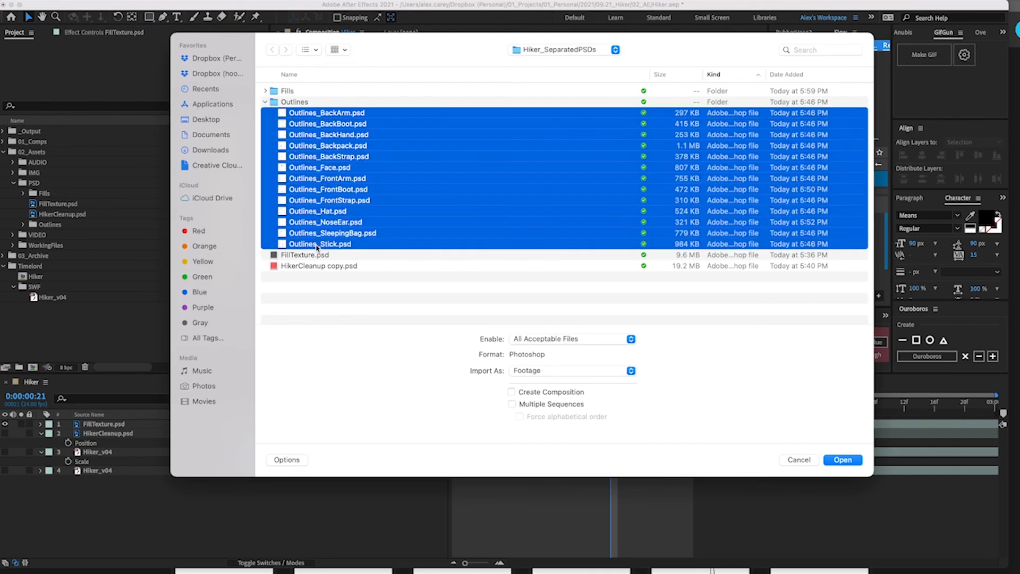
click(844, 461)
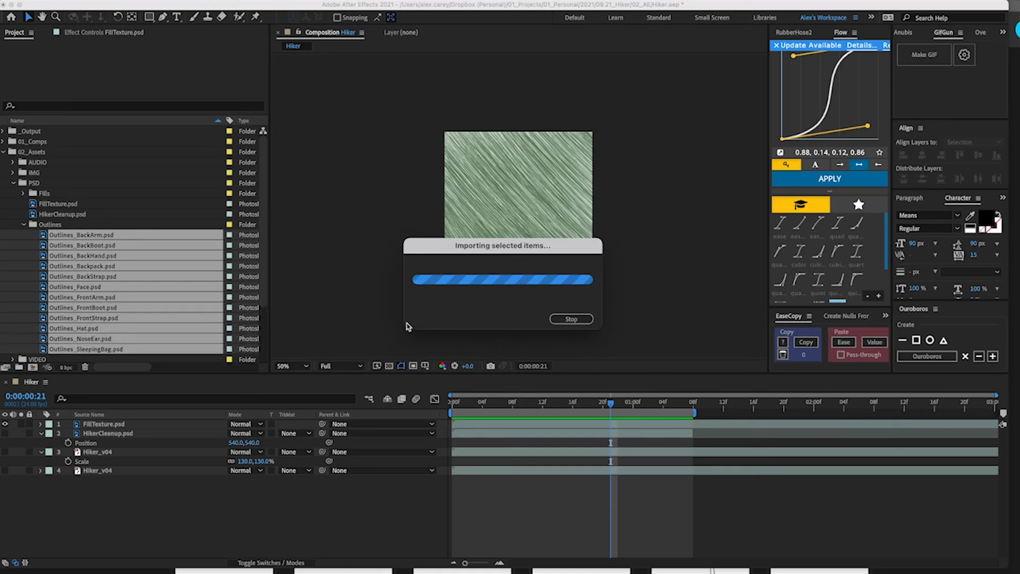
Import all the Fill PSD files, from Fill_Arm_Back.psd to Fill_Strap_Right.psd, into the project's Fills folder
click(43, 195)
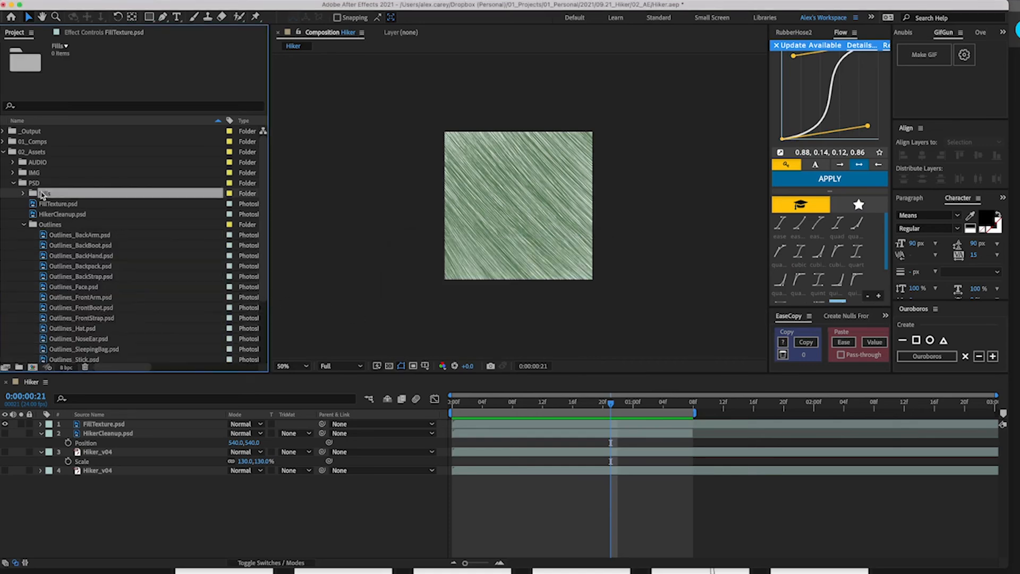
key(super+i)
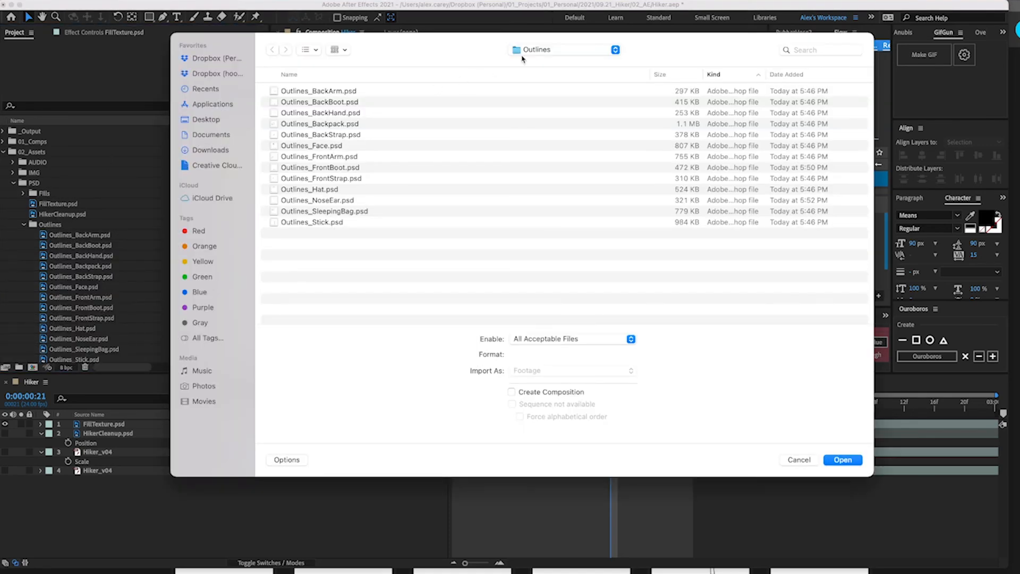
click(596, 50)
click(553, 63)
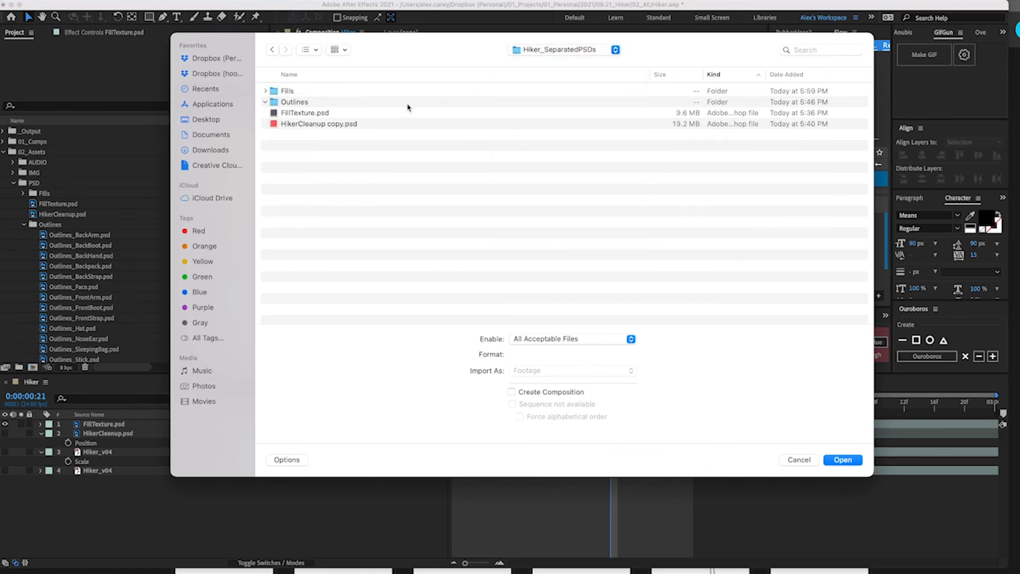
click(264, 91)
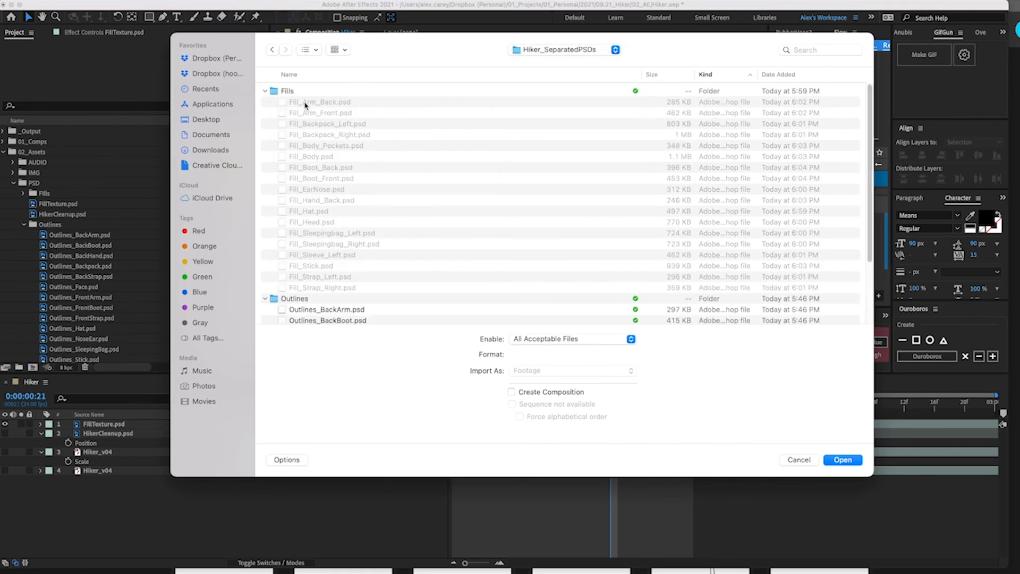
click(305, 102)
shift+click(343, 287)
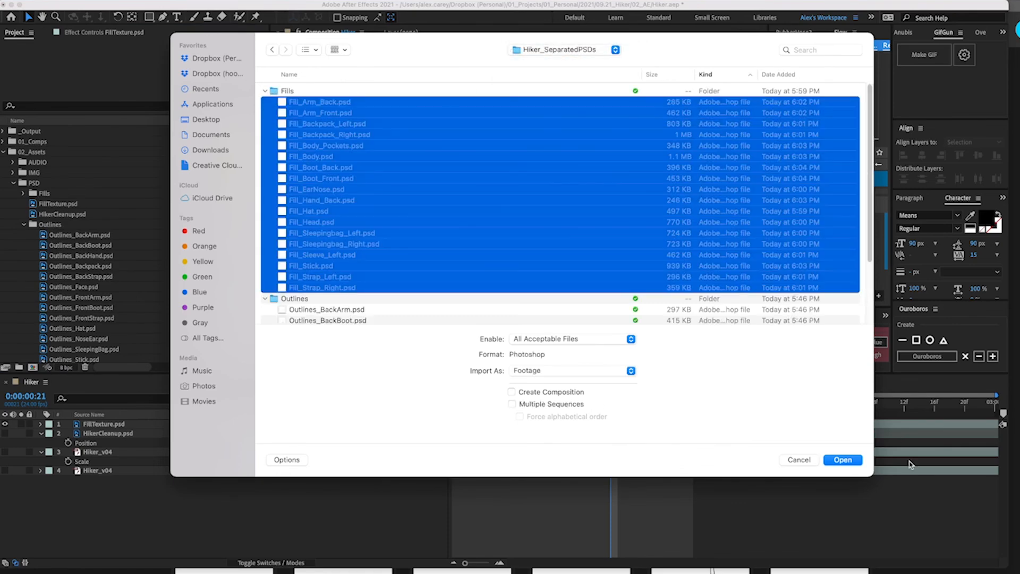
click(843, 460)
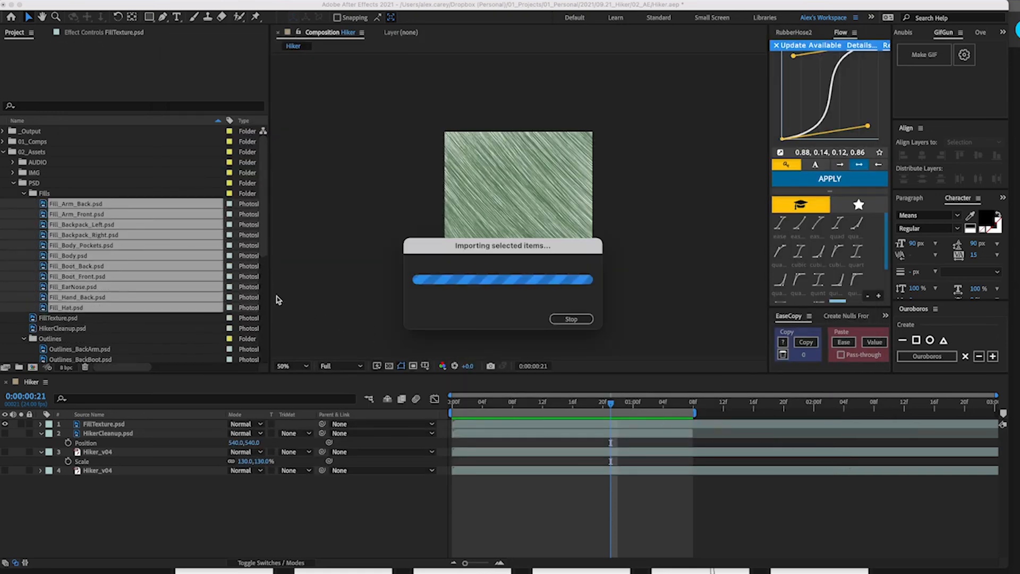
Add all the Outlines PSDs to the Hiker composition and label the hat outline and fill layers red
scroll(167, 272, down, 8)
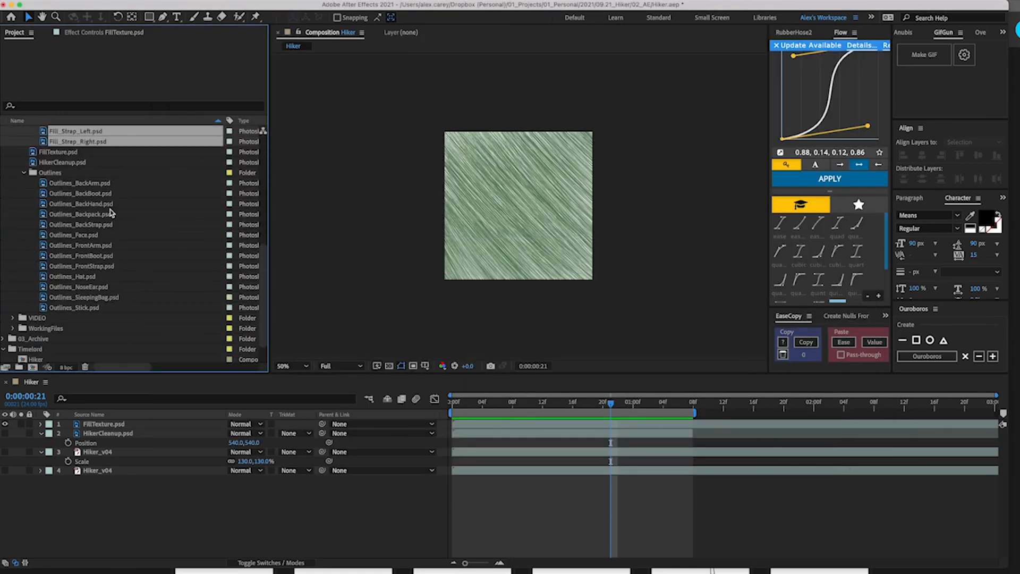
click(102, 186)
shift+click(105, 307)
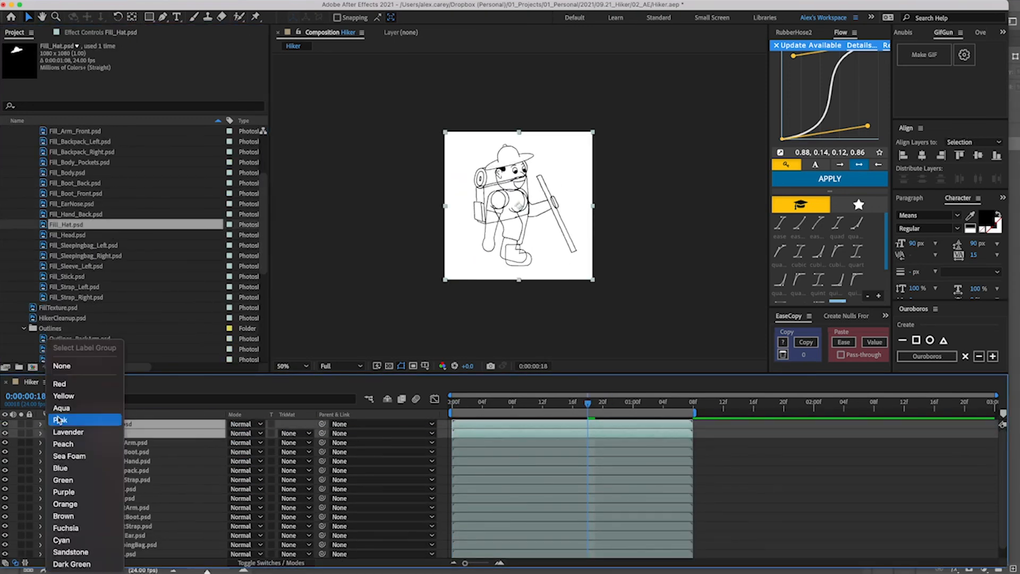
click(69, 381)
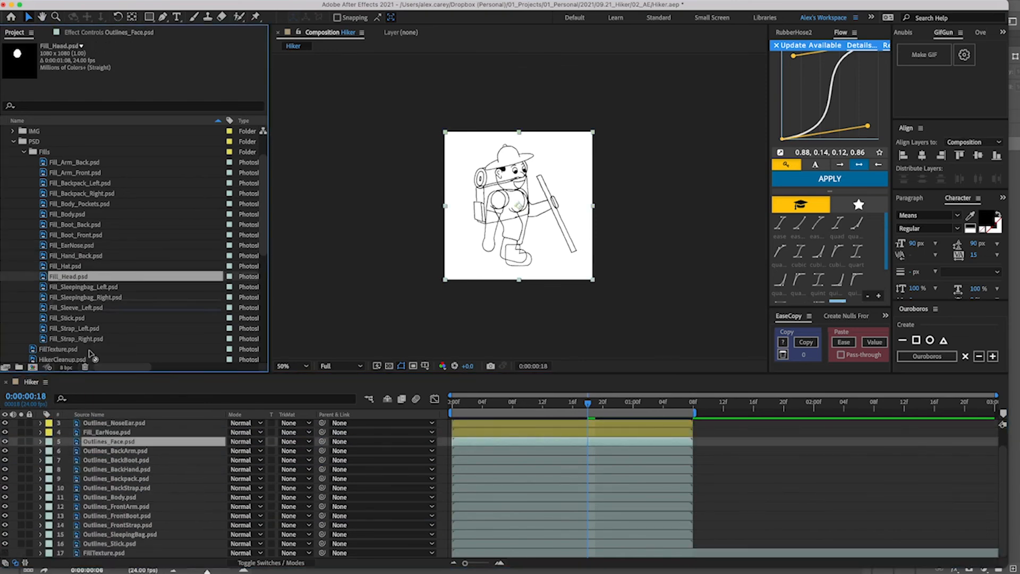
Place Fill_Head beneath the face outline, and stack Outlines_FrontArm over Fill_Arm_Front below it with pink labels
drag(90, 354, 100, 447)
click(103, 461)
drag(113, 506, 111, 449)
drag(80, 173, 101, 456)
shift+click(106, 451)
click(49, 461)
click(91, 480)
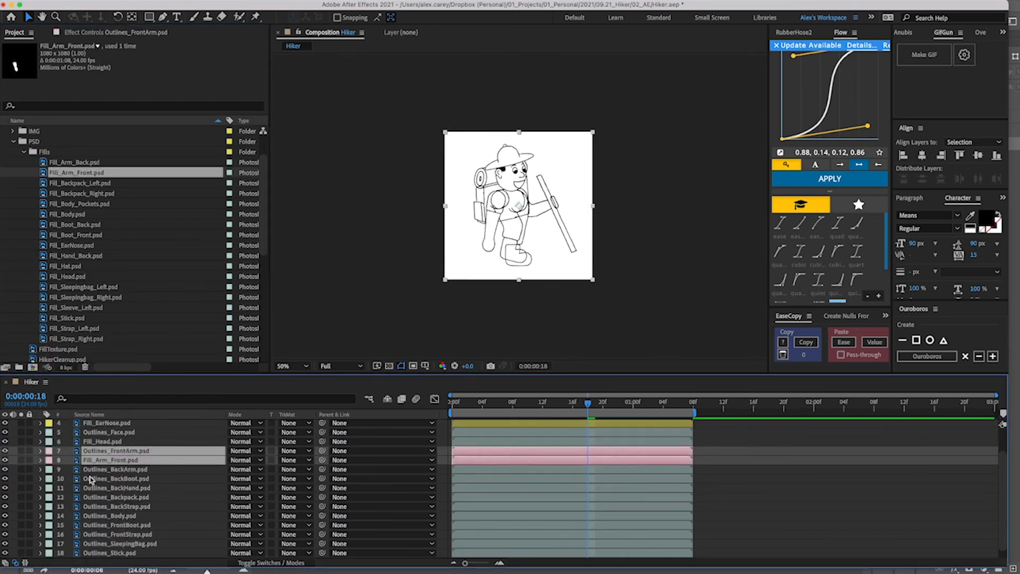
Add Fill_Sleeve_Left directly beneath Fill_Arm_Front and label it pink
click(107, 452)
click(76, 308)
scroll(74, 307, down, 5)
scroll(74, 298, up, 5)
click(66, 267)
drag(77, 308, 101, 465)
click(49, 470)
click(76, 427)
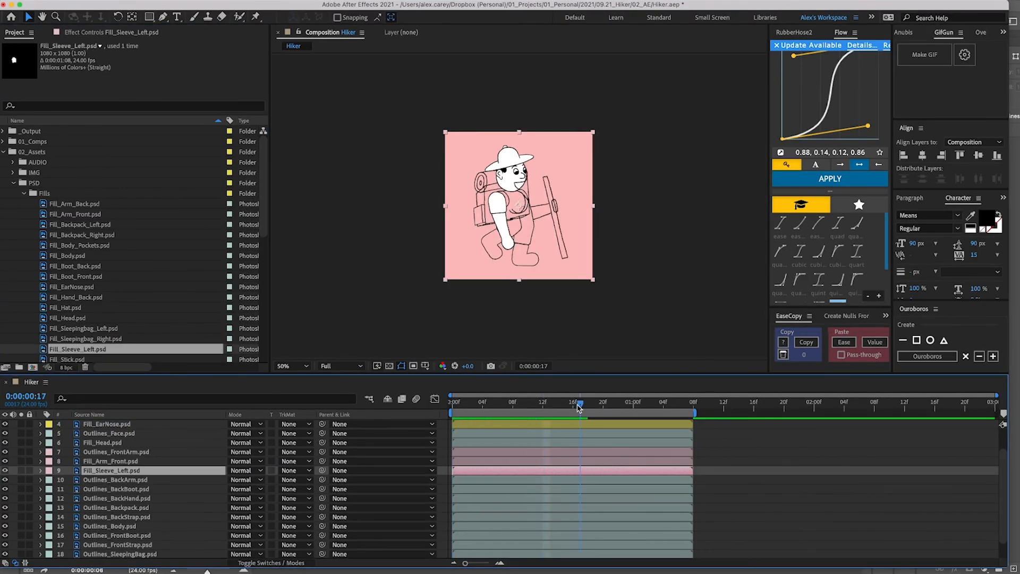
Stack Outlines_FrontStrap over Fill_Strap_Left beneath the sleeve fill and label both layers lavender
scroll(101, 239, down, 5)
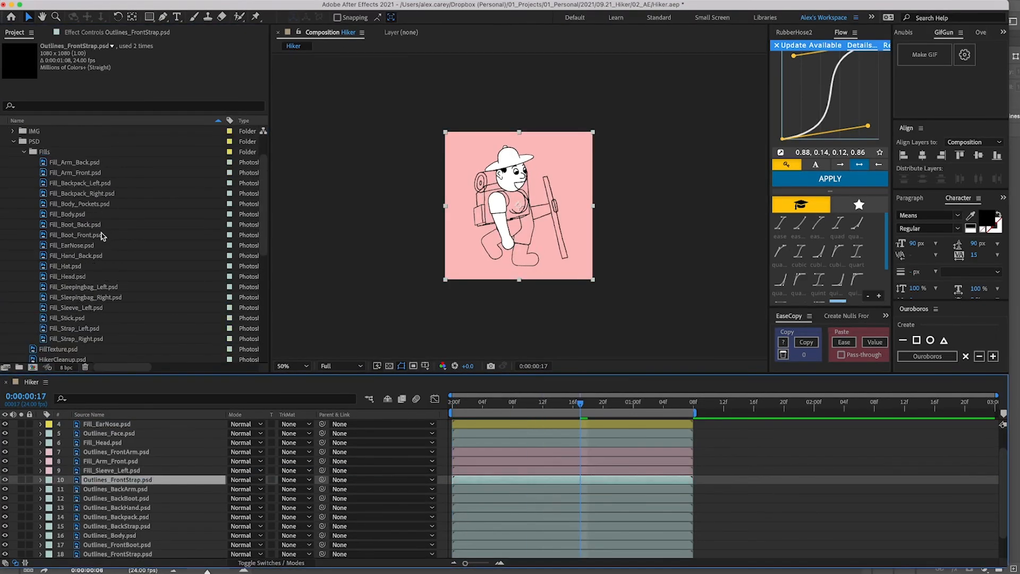
drag(74, 329, 109, 484)
shift+click(114, 480)
click(49, 480)
click(66, 433)
Stack Outlines_Body over Fill_Body beneath the front strap layers and label both peach
scroll(98, 276, down, 6)
drag(85, 245, 109, 493)
scroll(98, 239, up, 5)
drag(72, 183, 133, 507)
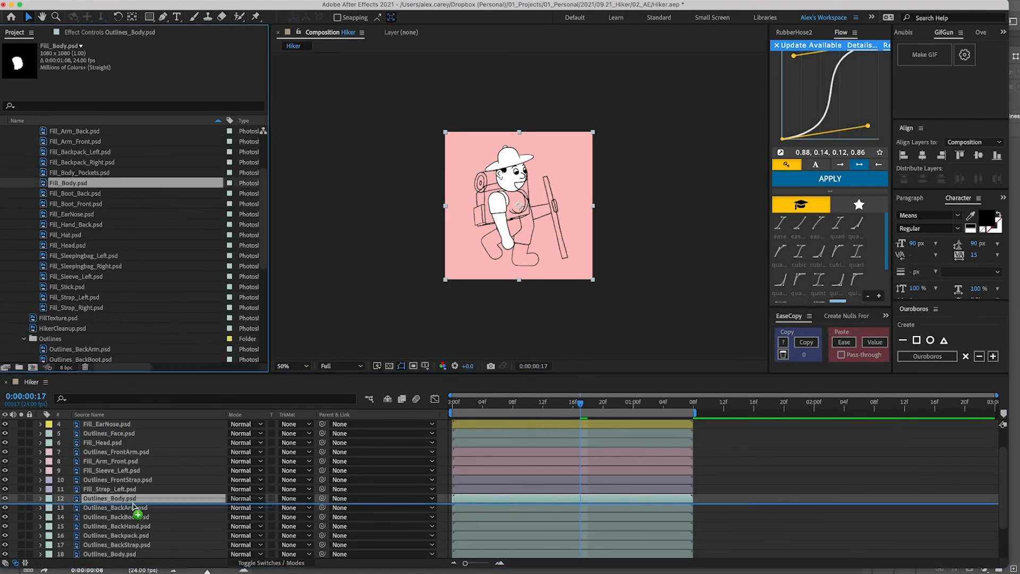
shift+click(114, 499)
click(49, 499)
click(73, 460)
Insert Fill_Body_Pockets between the body outline and body fill and label it peach
drag(581, 403, 528, 403)
drag(85, 203, 152, 460)
key(super+z)
scroll(88, 266, down, 5)
click(85, 275)
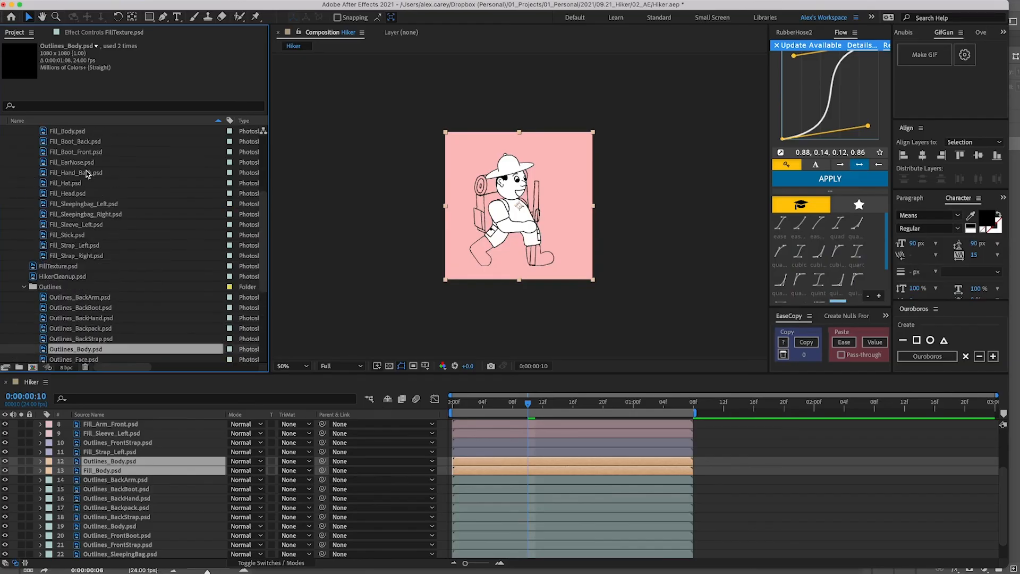
drag(80, 172, 109, 468)
click(48, 470)
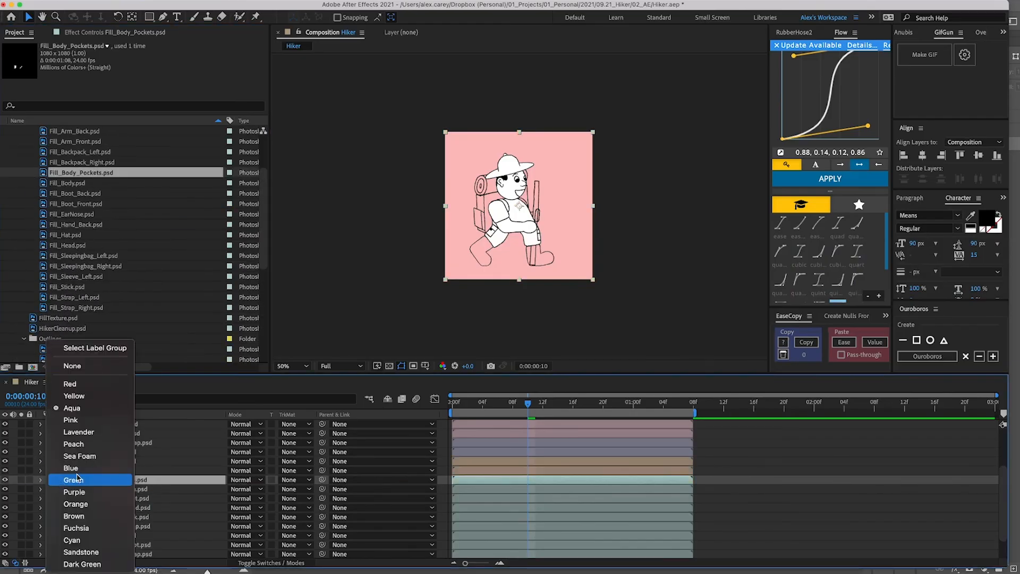
click(76, 472)
Stack Outlines_FrontBoot over Fill_Boot_Front beneath the body layers and label both sea foam
scroll(88, 239, down, 6)
drag(82, 225, 111, 484)
scroll(91, 239, up, 6)
drag(80, 194, 114, 493)
shift+click(114, 489)
click(49, 490)
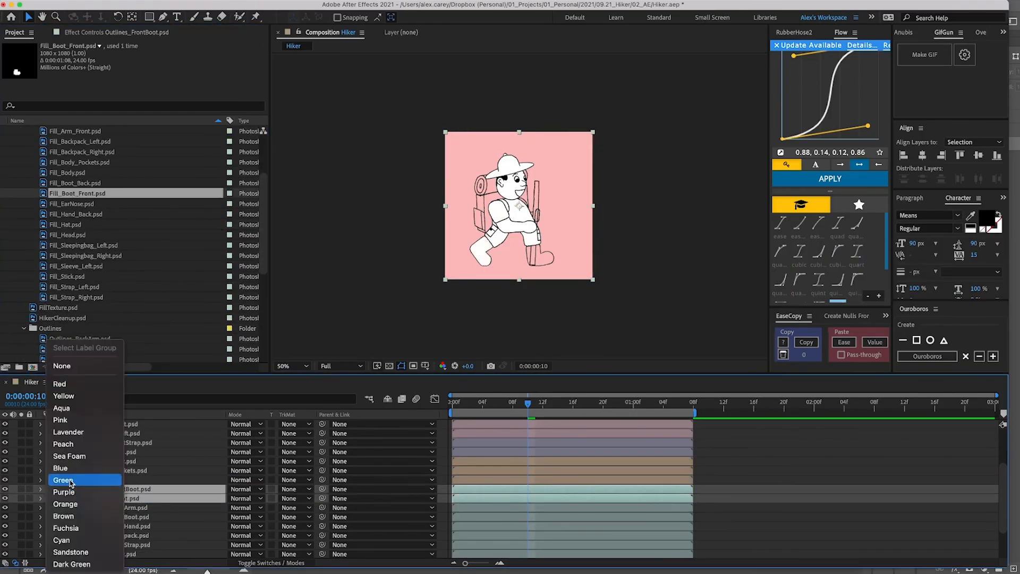
click(67, 458)
Stack Outlines_BackStrap over Fill_Strap_Right beneath the front boot layers and label both blue
drag(527, 402, 550, 406)
scroll(88, 266, down, 6)
drag(80, 307, 113, 503)
scroll(106, 255, up, 5)
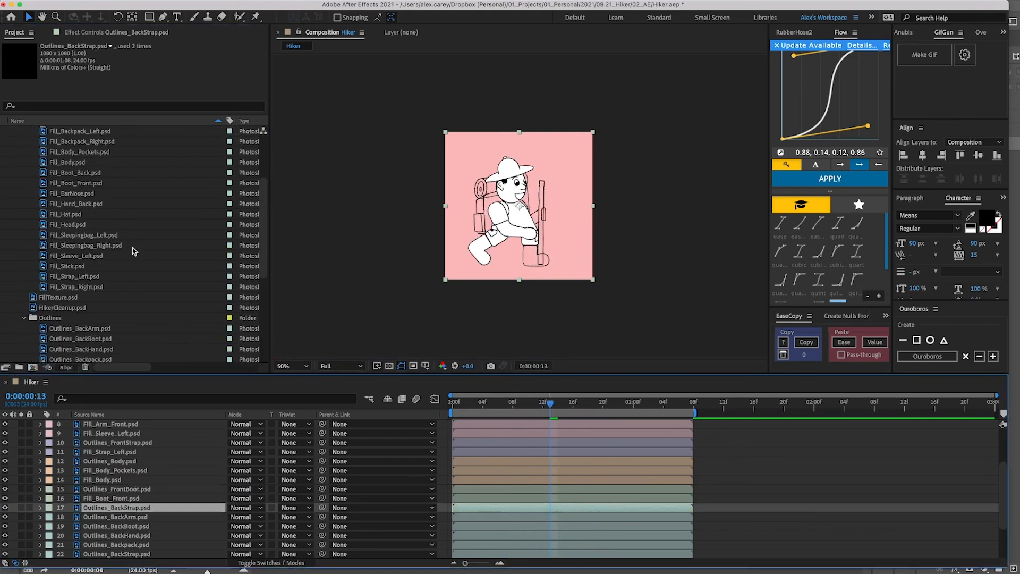
drag(79, 286, 113, 512)
shift+click(115, 508)
click(49, 508)
click(81, 474)
Stack Outlines_BackBoot over Fill_Boot_Back beneath the back strap layers and label both green
scroll(93, 481, down, 2)
scroll(91, 239, down, 6)
click(85, 225)
drag(98, 152, 112, 503)
scroll(110, 246, up, 6)
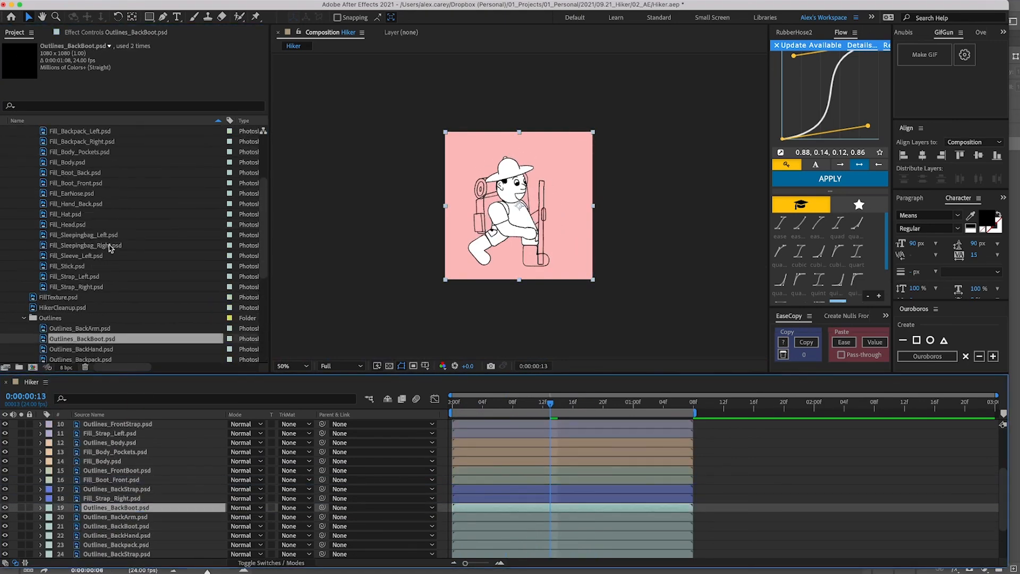
drag(80, 194, 113, 512)
shift+click(114, 508)
click(49, 509)
click(63, 480)
Stack Outlines_BackHand over Fill_Hand_Back beneath the back boot layers and label both purple
scroll(106, 224, down, 2)
scroll(119, 478, down, 3)
click(120, 461)
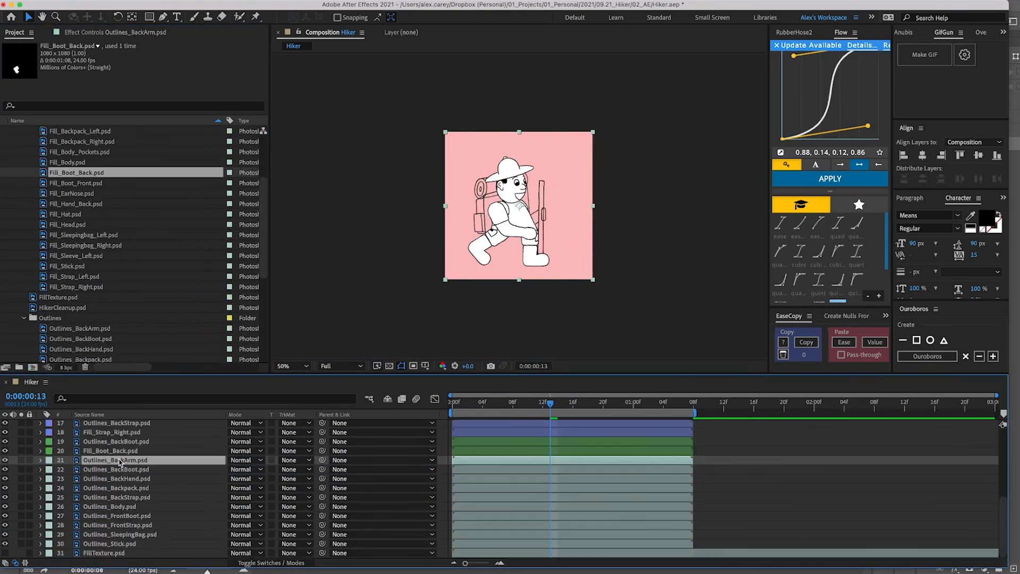
drag(80, 276, 114, 465)
shift+click(114, 461)
click(49, 461)
click(64, 492)
Stack Outlines_Stick over Fill_Stick beneath the back hand layers and label both orange
drag(79, 358, 114, 475)
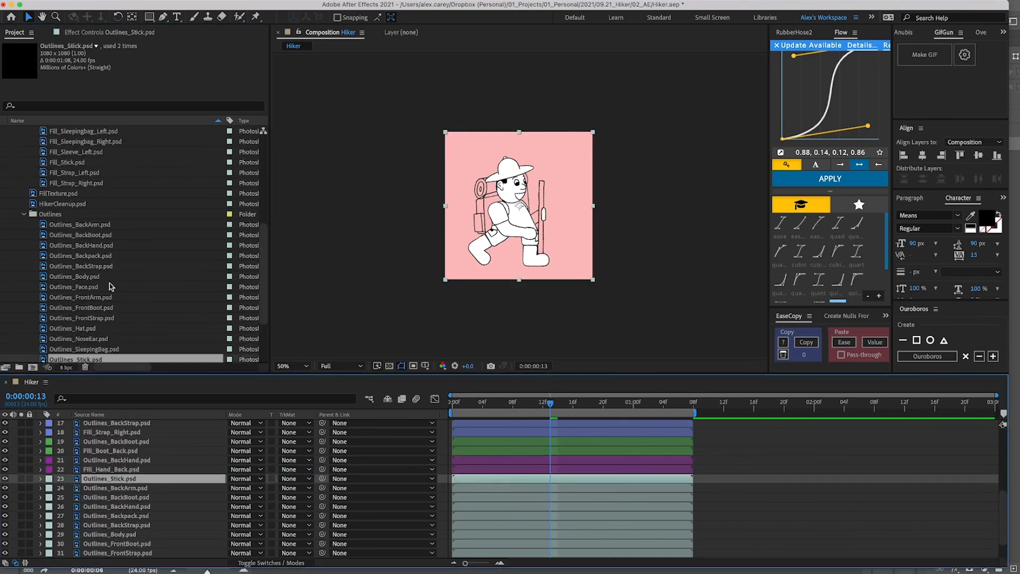
drag(74, 256, 114, 484)
click(49, 480)
click(72, 506)
Stack Outlines_BackArm over Fill_Arm_Back beneath the stick layers, label both brown and play back the walk from the start
drag(80, 194, 113, 496)
drag(75, 173, 112, 503)
shift+click(114, 498)
click(49, 507)
click(64, 516)
drag(551, 404, 355, 410)
key(space)
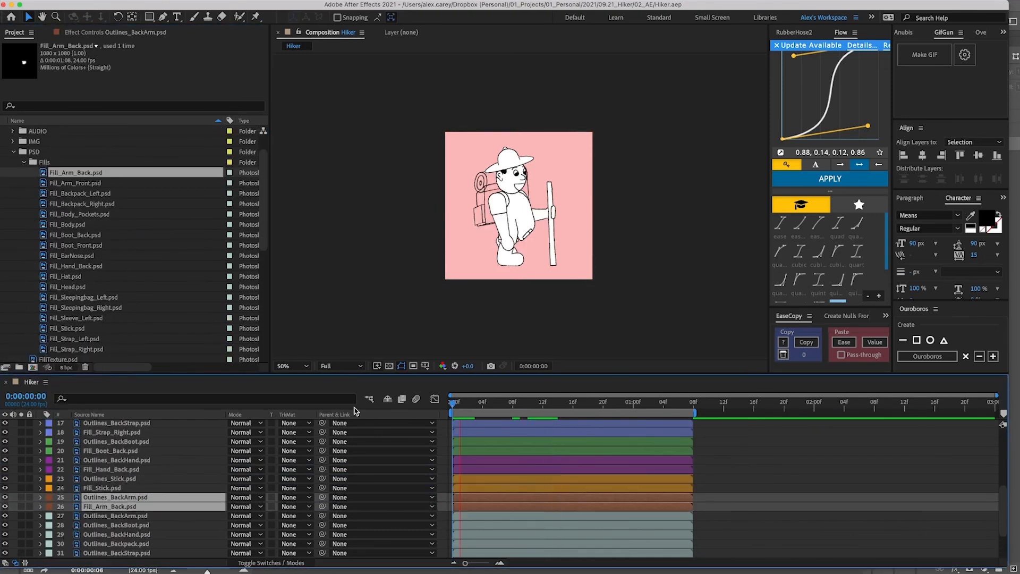
Place Outlines_Backpack above Fill_Backpack_Left and Fill_Backpack_Right, beneath the back arm layers, and label all three fuchsia
scroll(120, 255, down, 8)
drag(80, 214, 113, 484)
scroll(94, 223, up, 7)
click(81, 162)
drag(83, 172, 114, 493)
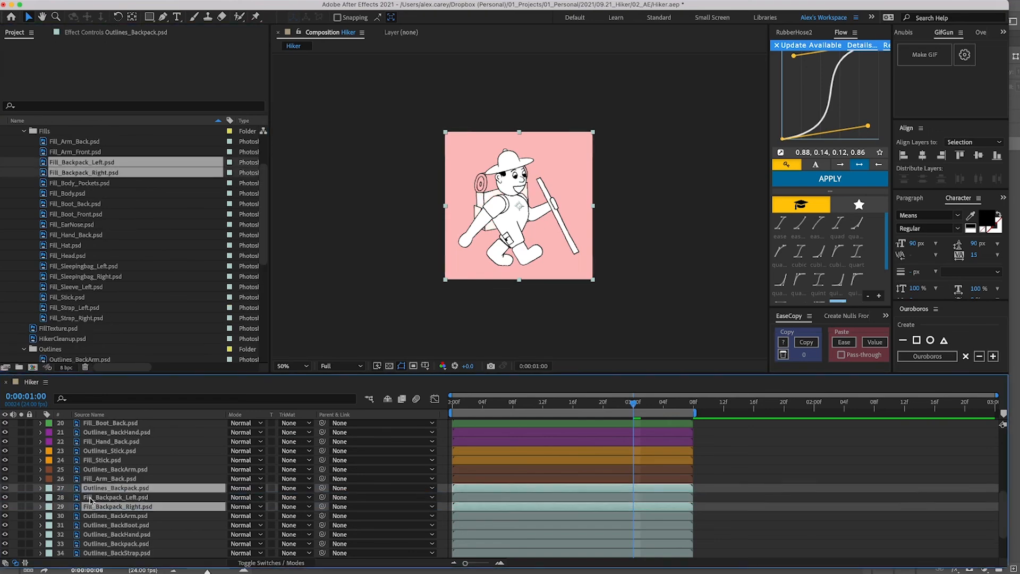
click(48, 497)
click(63, 525)
Place Outlines_SleepingBag above its left and right fills below the backpack, label them cyan and delete the leftover duplicate outline layers
scroll(121, 249, down, 8)
drag(83, 298, 114, 512)
click(101, 225)
drag(91, 235, 114, 521)
click(49, 525)
click(76, 540)
key(Delete)
Move the FillTexture layer directly beneath Fill_Hat and set its track matte to Alpha Matte "Fill_Hat.psd"
drag(633, 404, 366, 426)
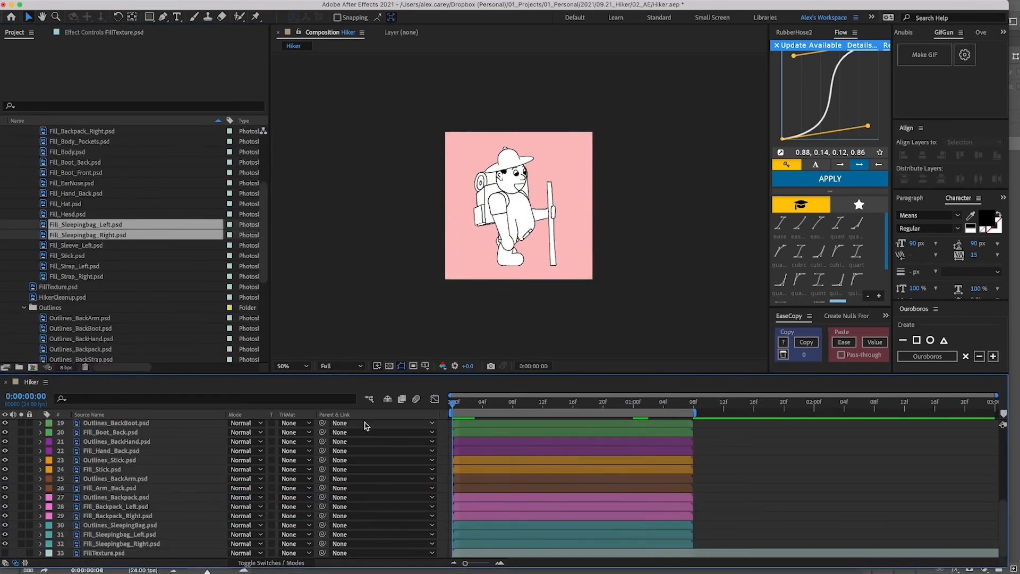
drag(104, 553, 264, 438)
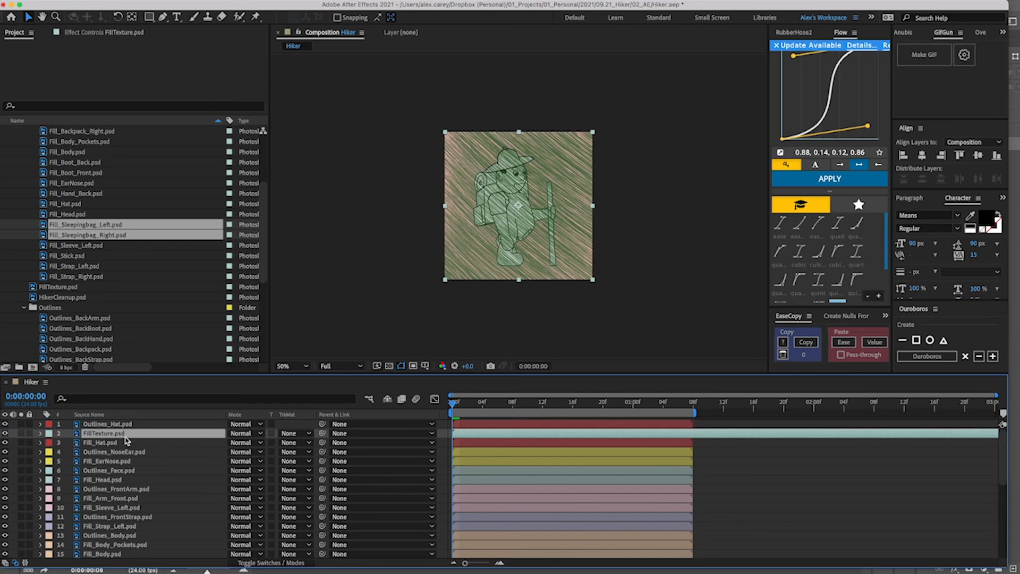
drag(123, 448, 124, 449)
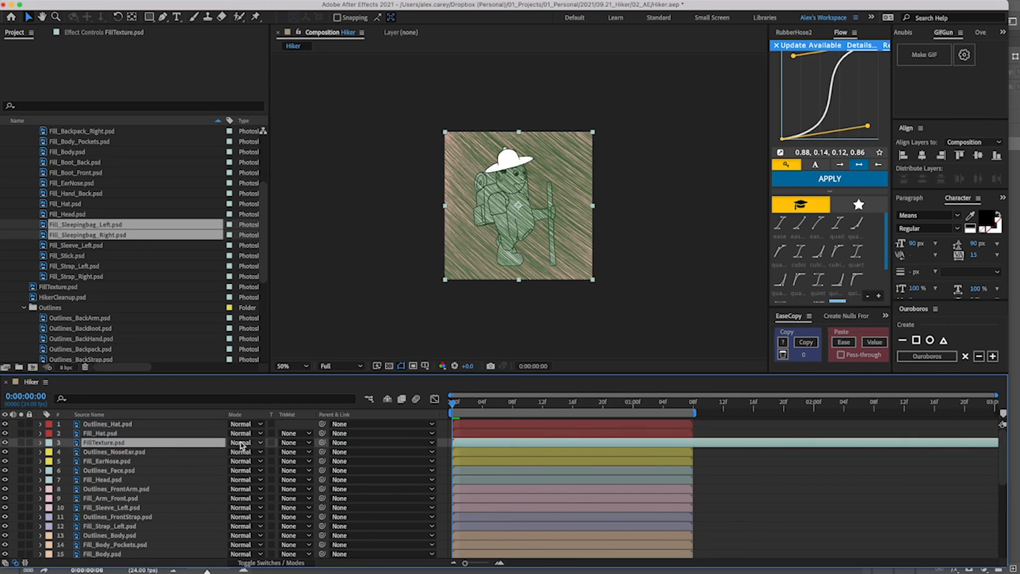
click(272, 443)
click(295, 443)
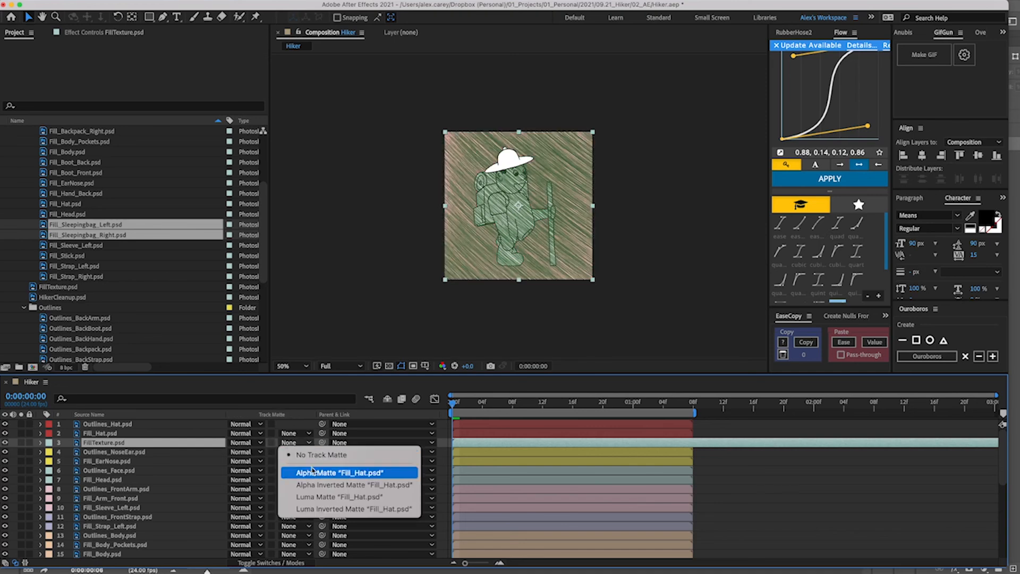
click(314, 474)
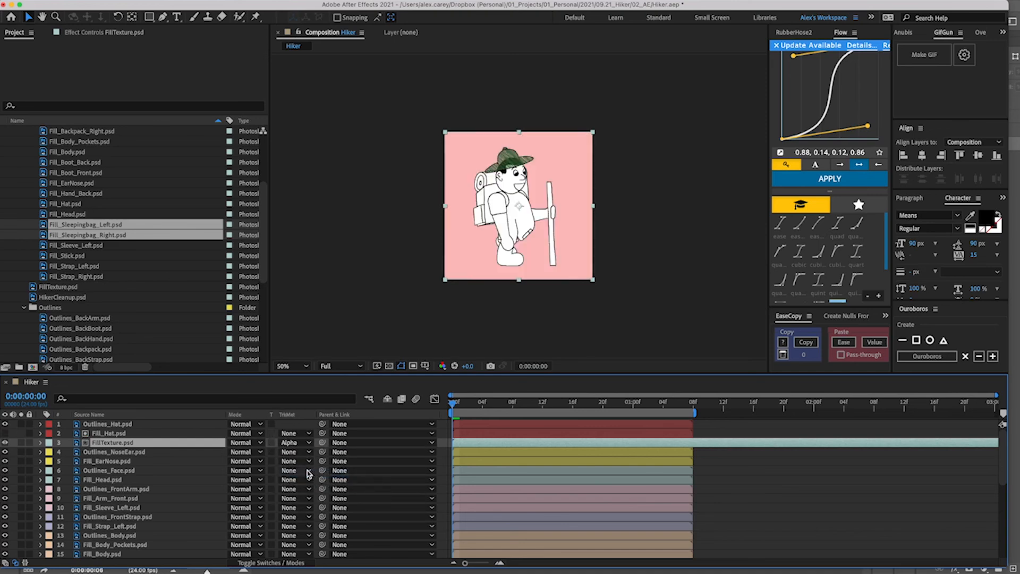
Duplicate the Fill_Hat layer, place the copy beneath FillTexture and make it visible
click(114, 436)
key(super+d)
drag(115, 435, 116, 458)
click(5, 452)
Change the Fill effect colour of the hat's FillTexture layer to orange and play back the animation
click(142, 444)
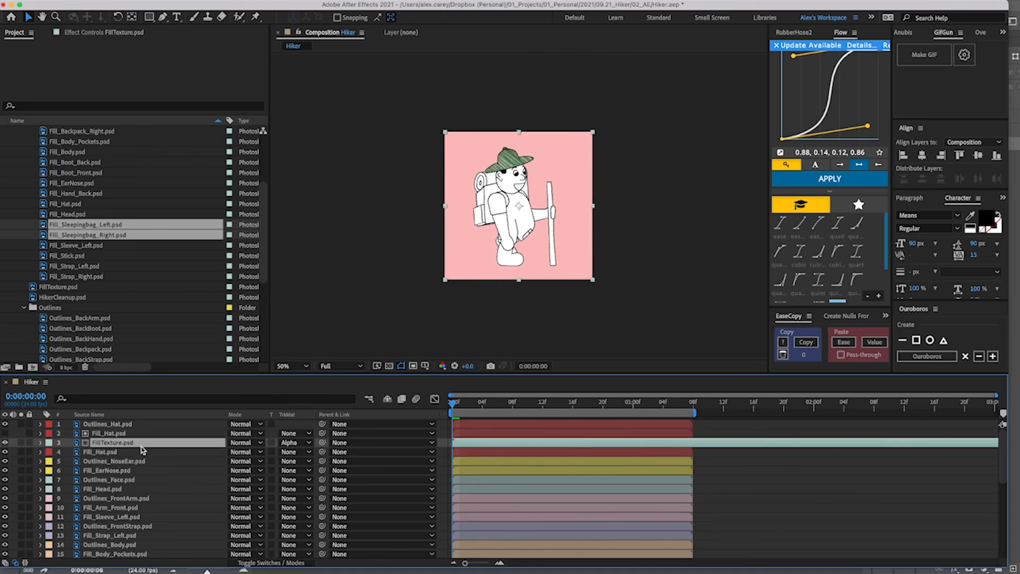
click(80, 32)
click(148, 83)
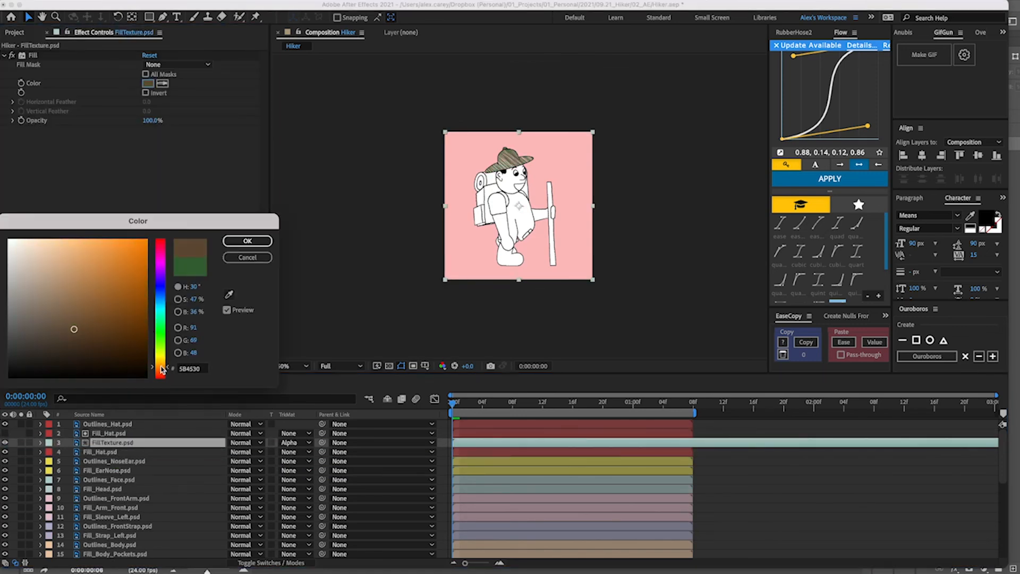
click(247, 242)
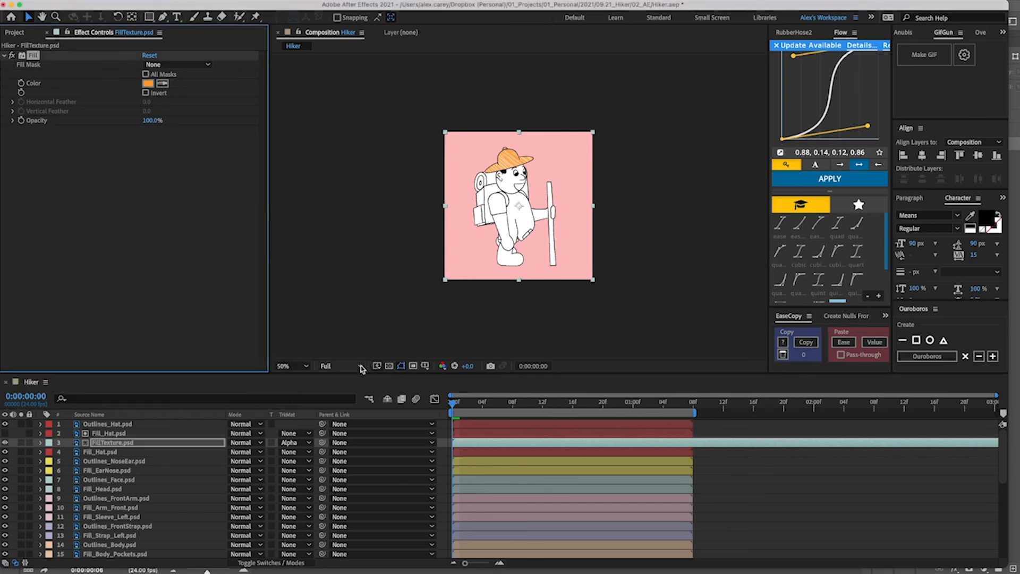
key(space)
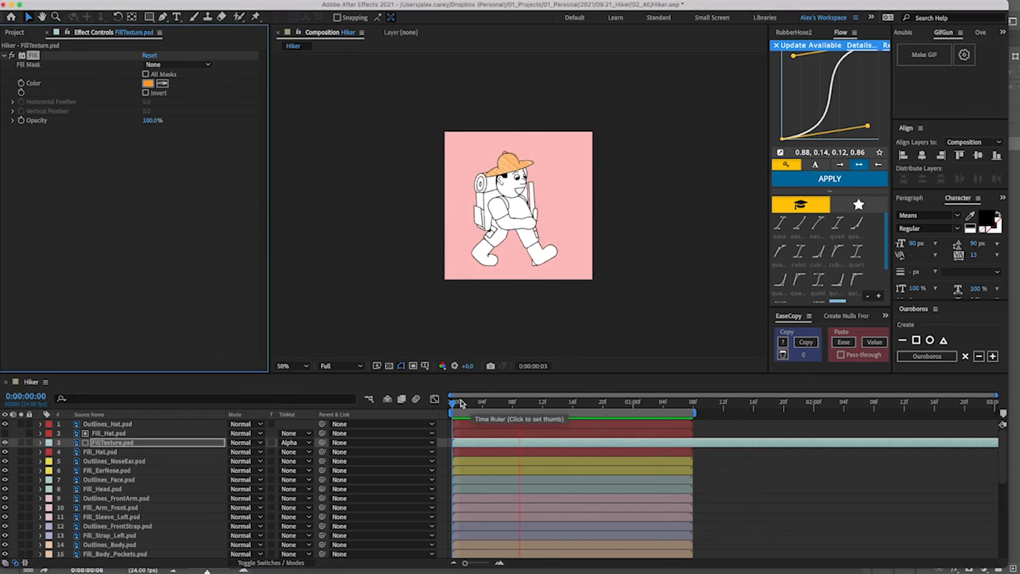